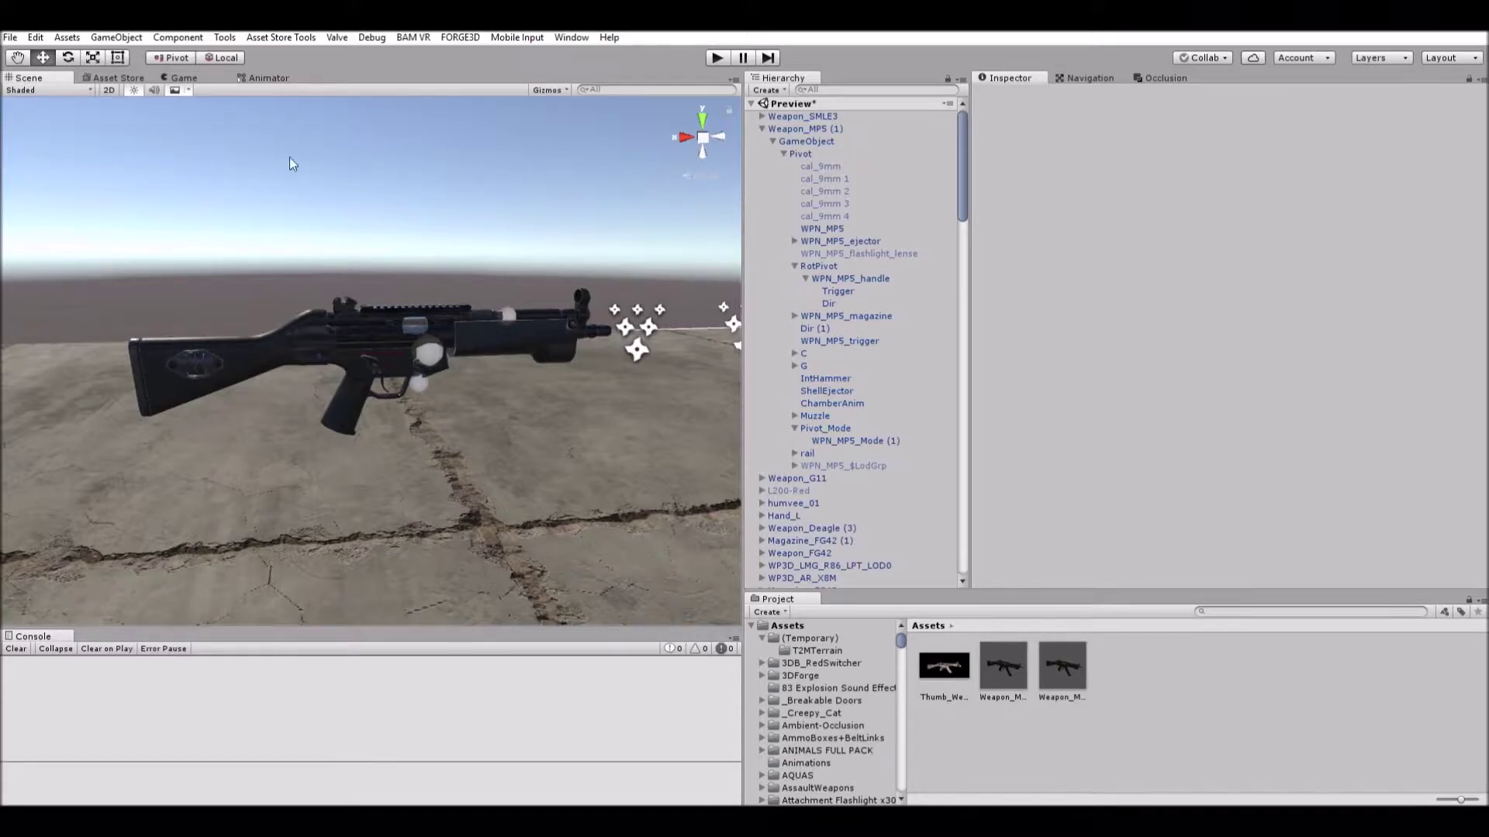
# Select the MP5 weapon and review its Closed Bolt script settings down to the Fire Modes and anim values.
pyautogui.click(508, 320)
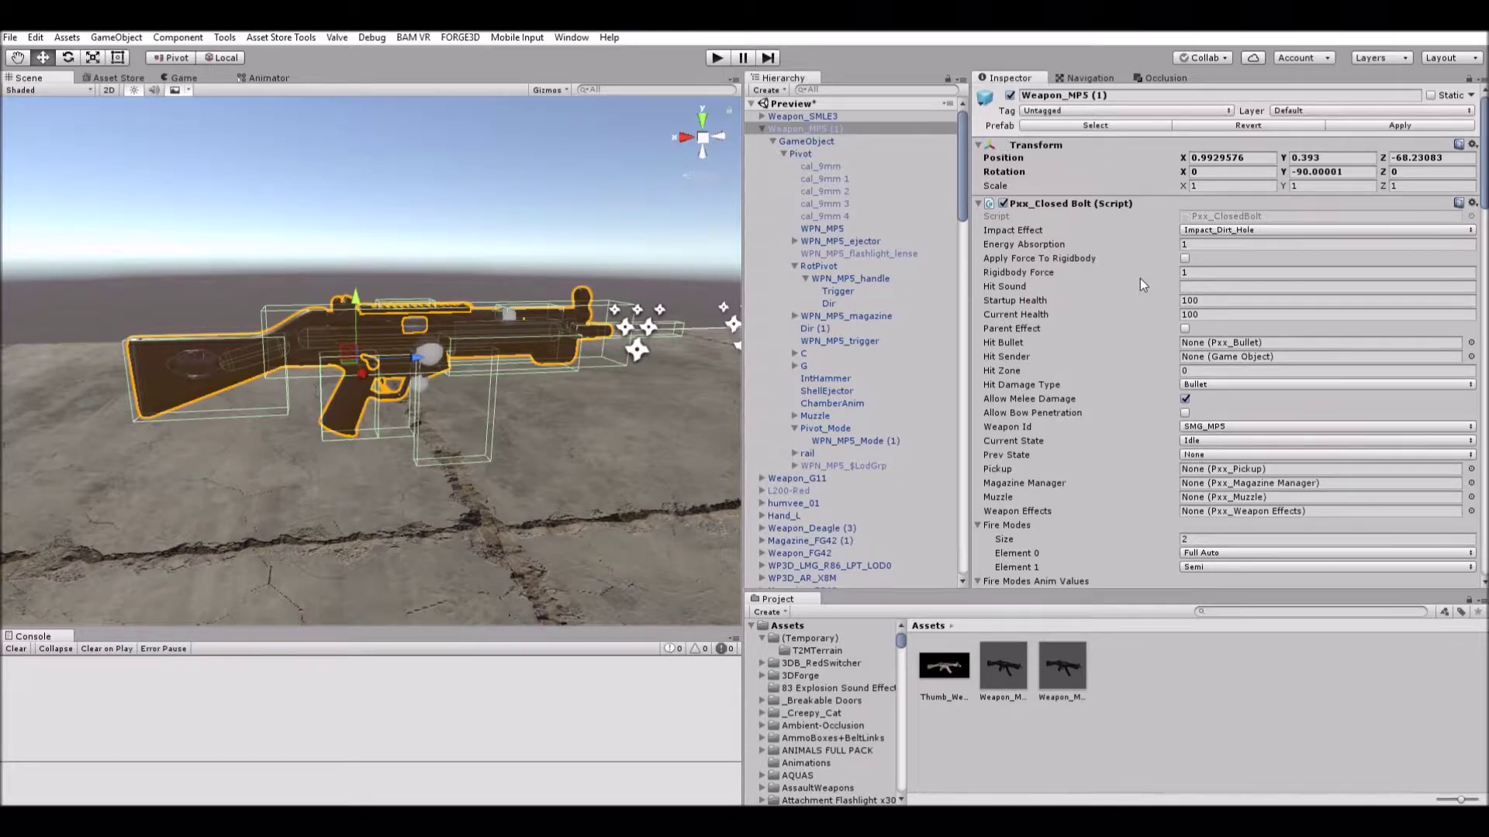
pyautogui.scroll(-3, 1138, 268)
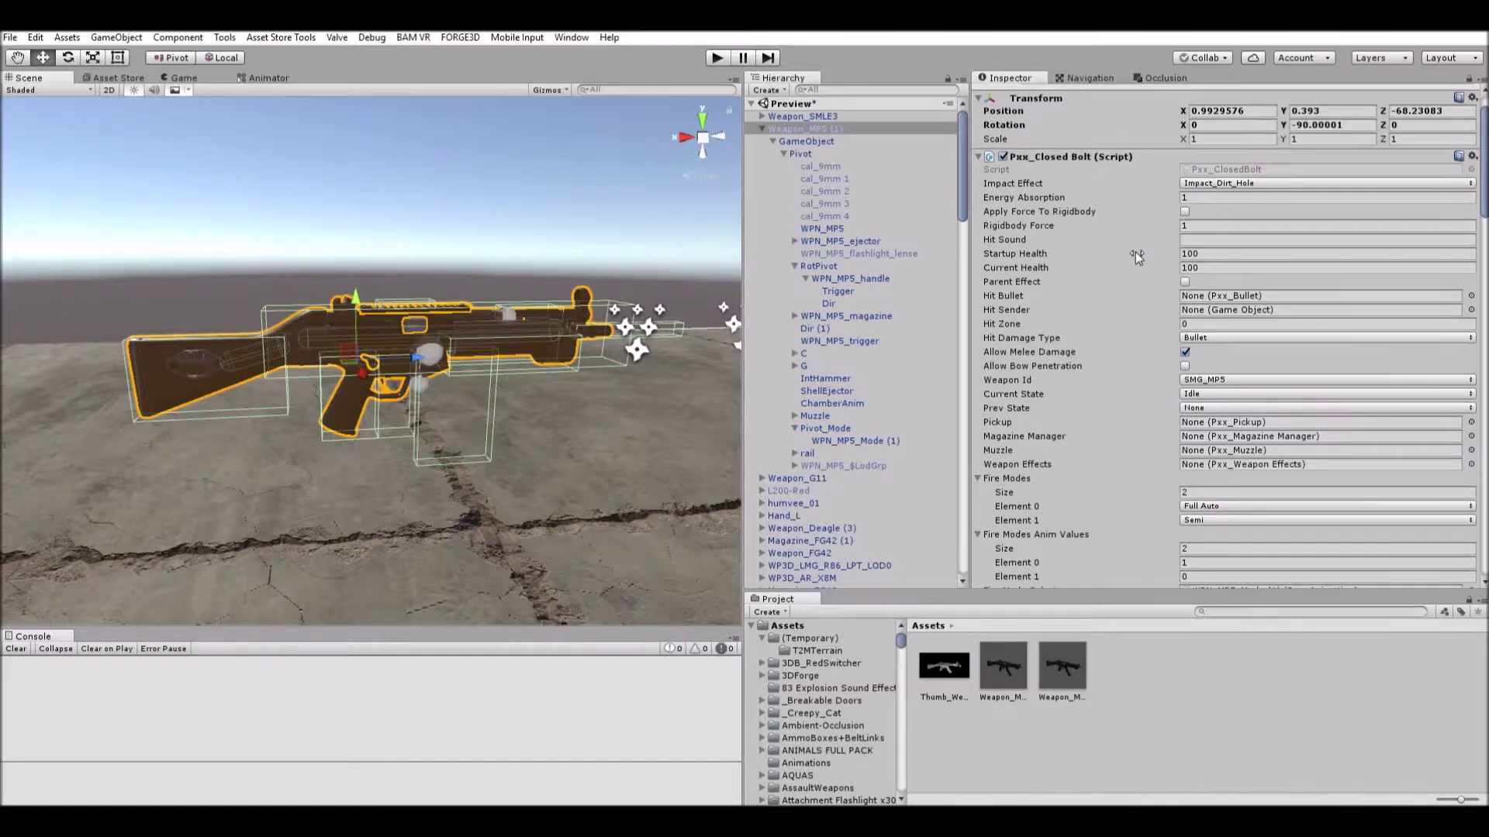
pyautogui.scroll(-3, 1135, 253)
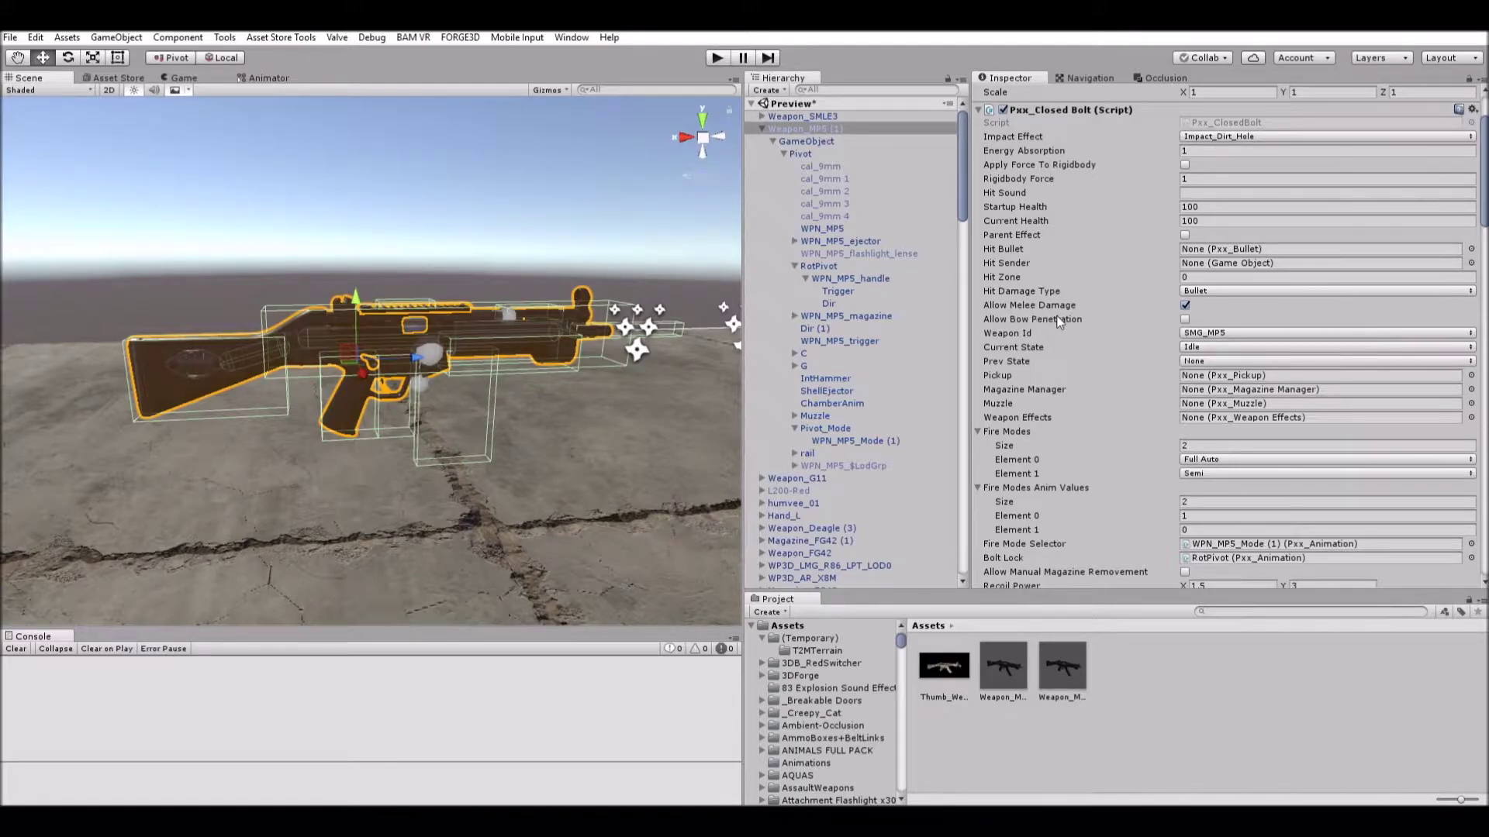
pyautogui.scroll(-3, 1005, 264)
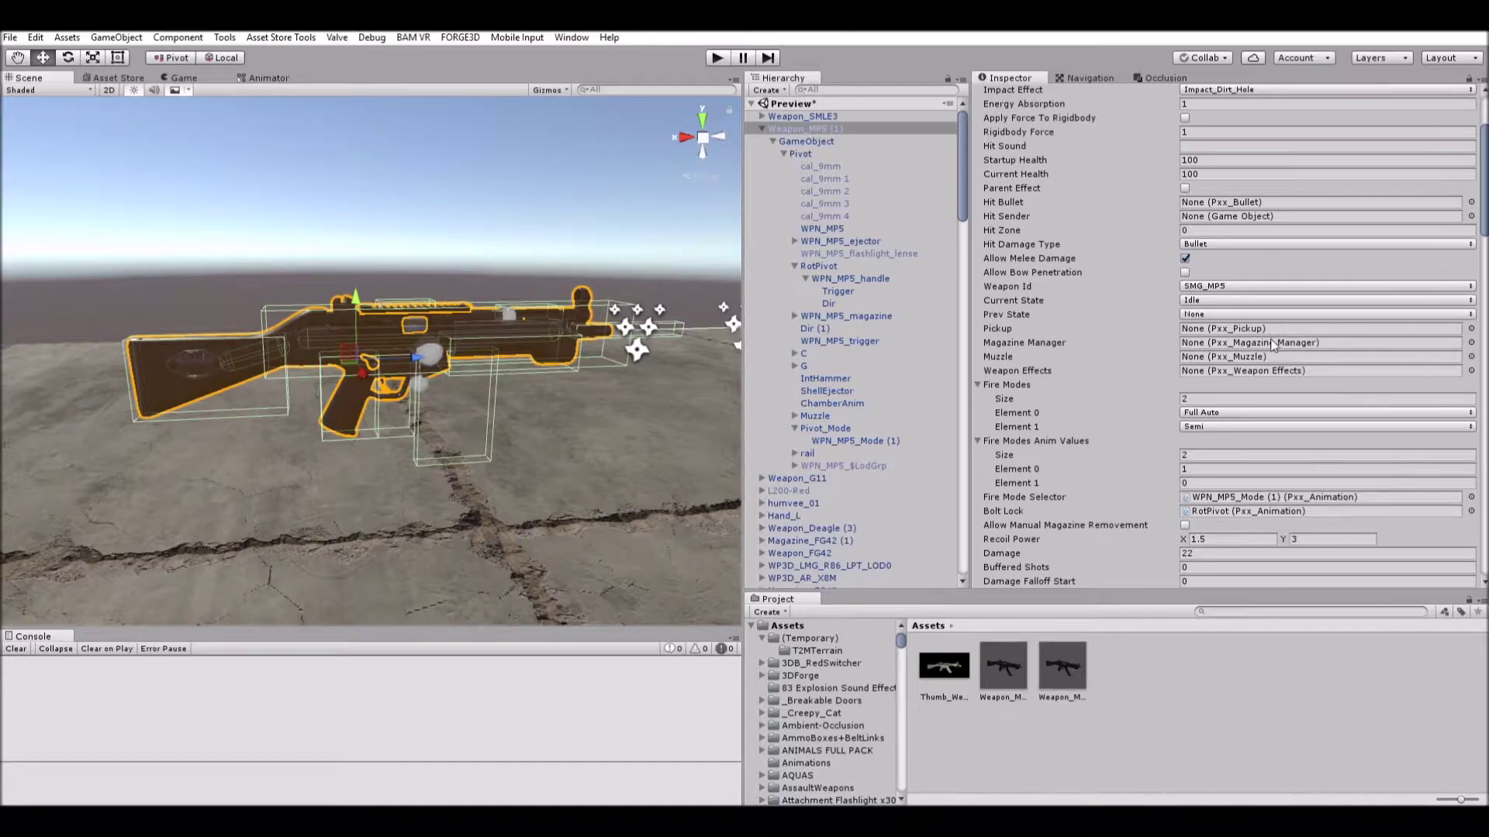
pyautogui.scroll(-1, 1277, 347)
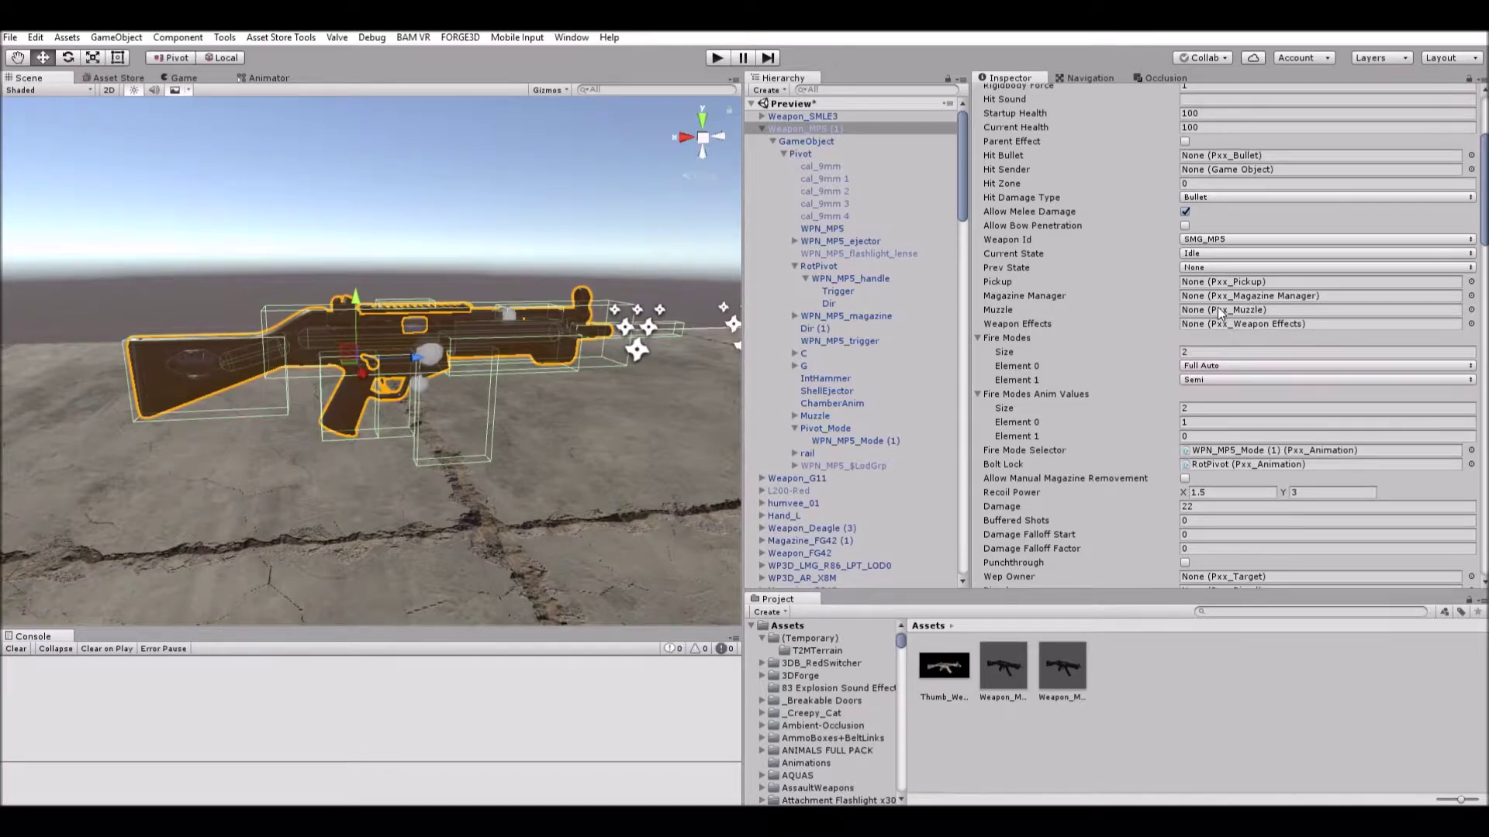
pyautogui.scroll(-2, 1219, 311)
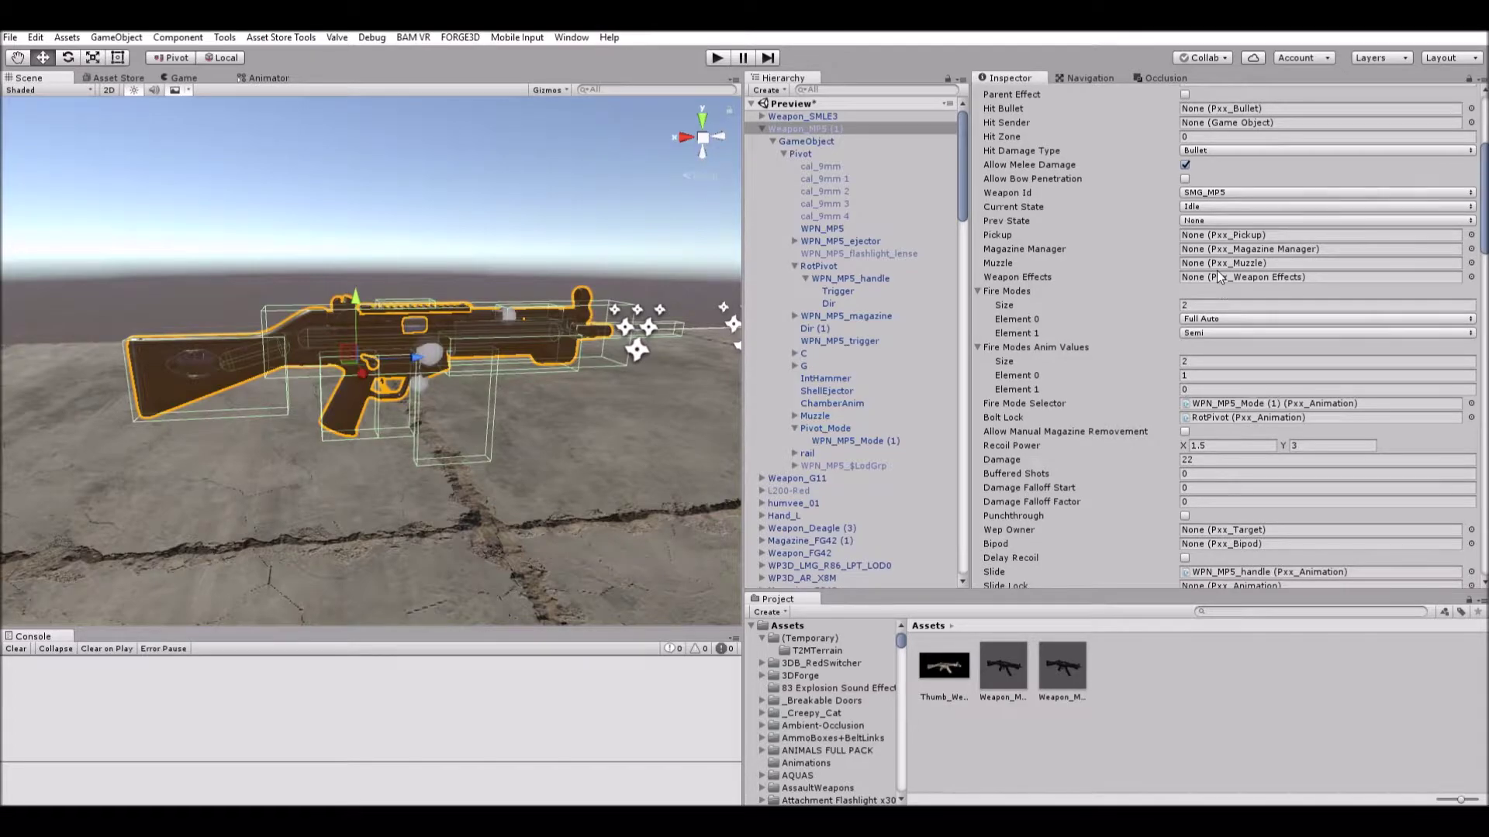
pyautogui.scroll(-2, 1011, 264)
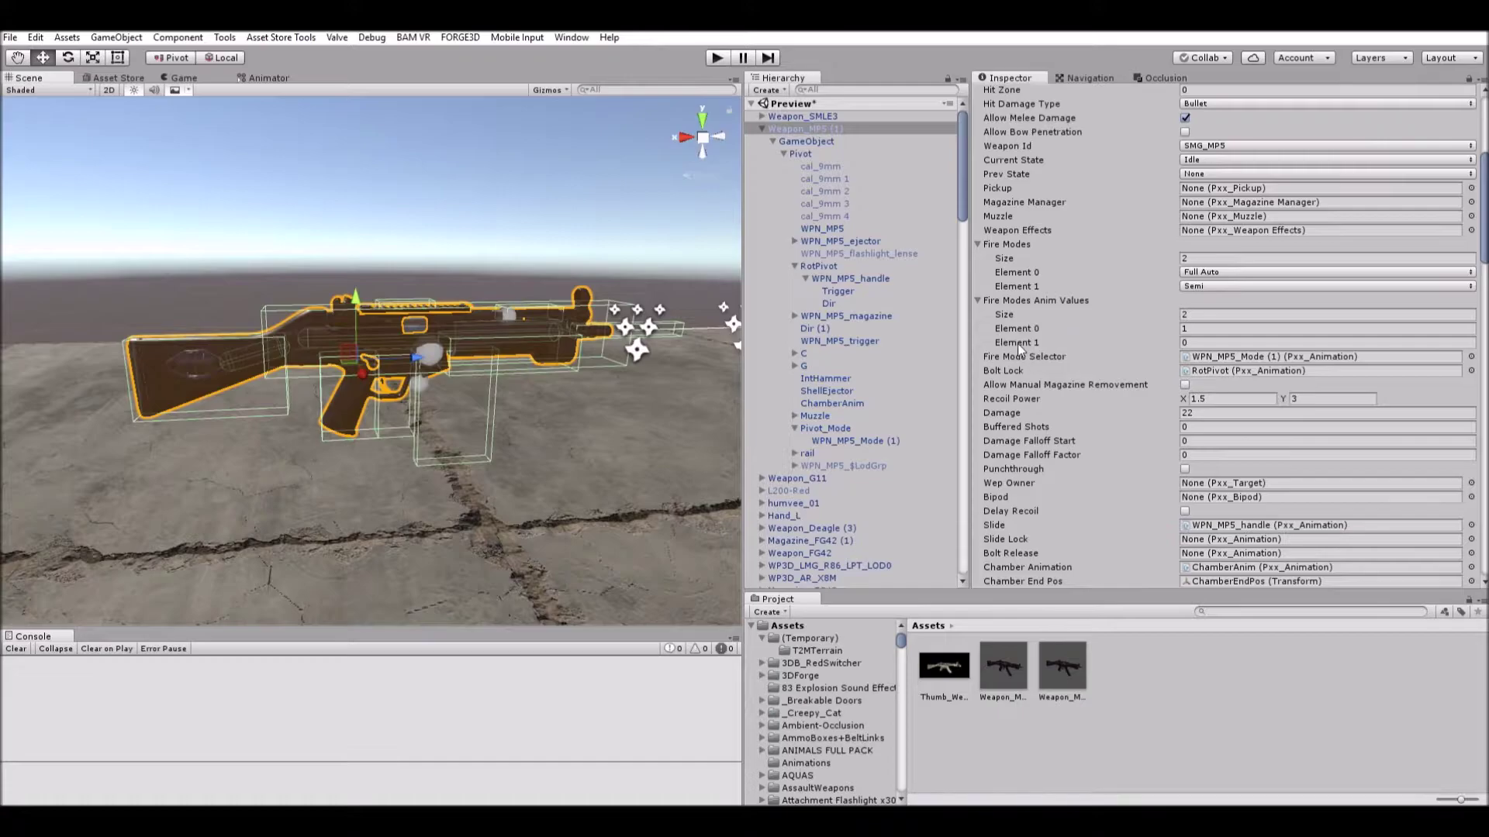
# Locate the object assigned as Fire Mode Selector and inspect WPN_MP5_Mode (1) up close on the receiver along with its animation settings.
pyautogui.click(1239, 354)
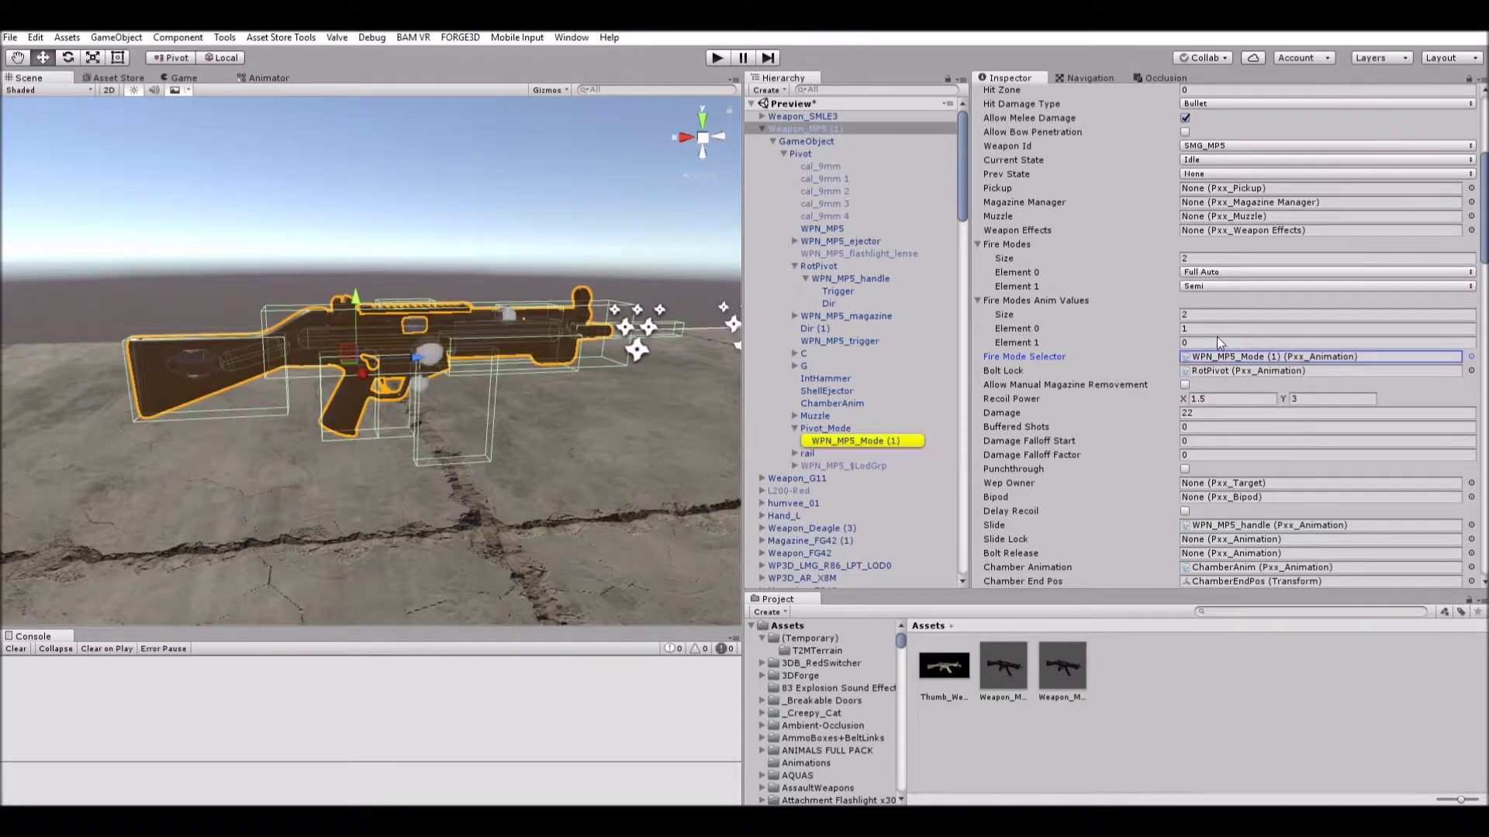
pyautogui.doubleClick(868, 440)
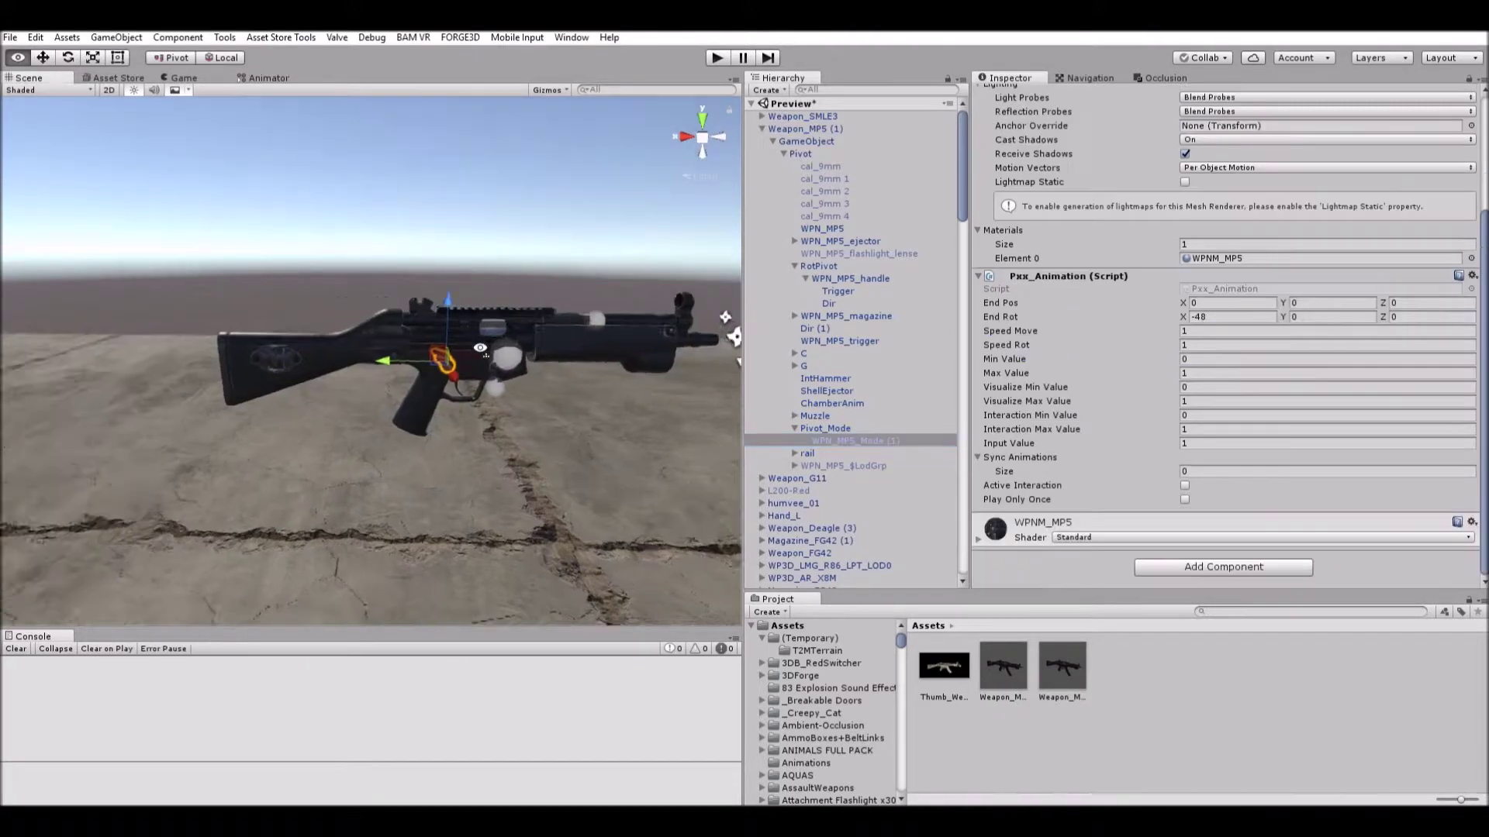
pyautogui.keyDown('alt'); pyautogui.moveTo(419, 275); pyautogui.dragTo(461, 273); pyautogui.keyUp('alt')
pyautogui.moveTo(462, 275); pyautogui.dragTo(151, 268, button='right')
pyautogui.moveTo(508, 321); pyautogui.dragTo(143, 288, button='middle')
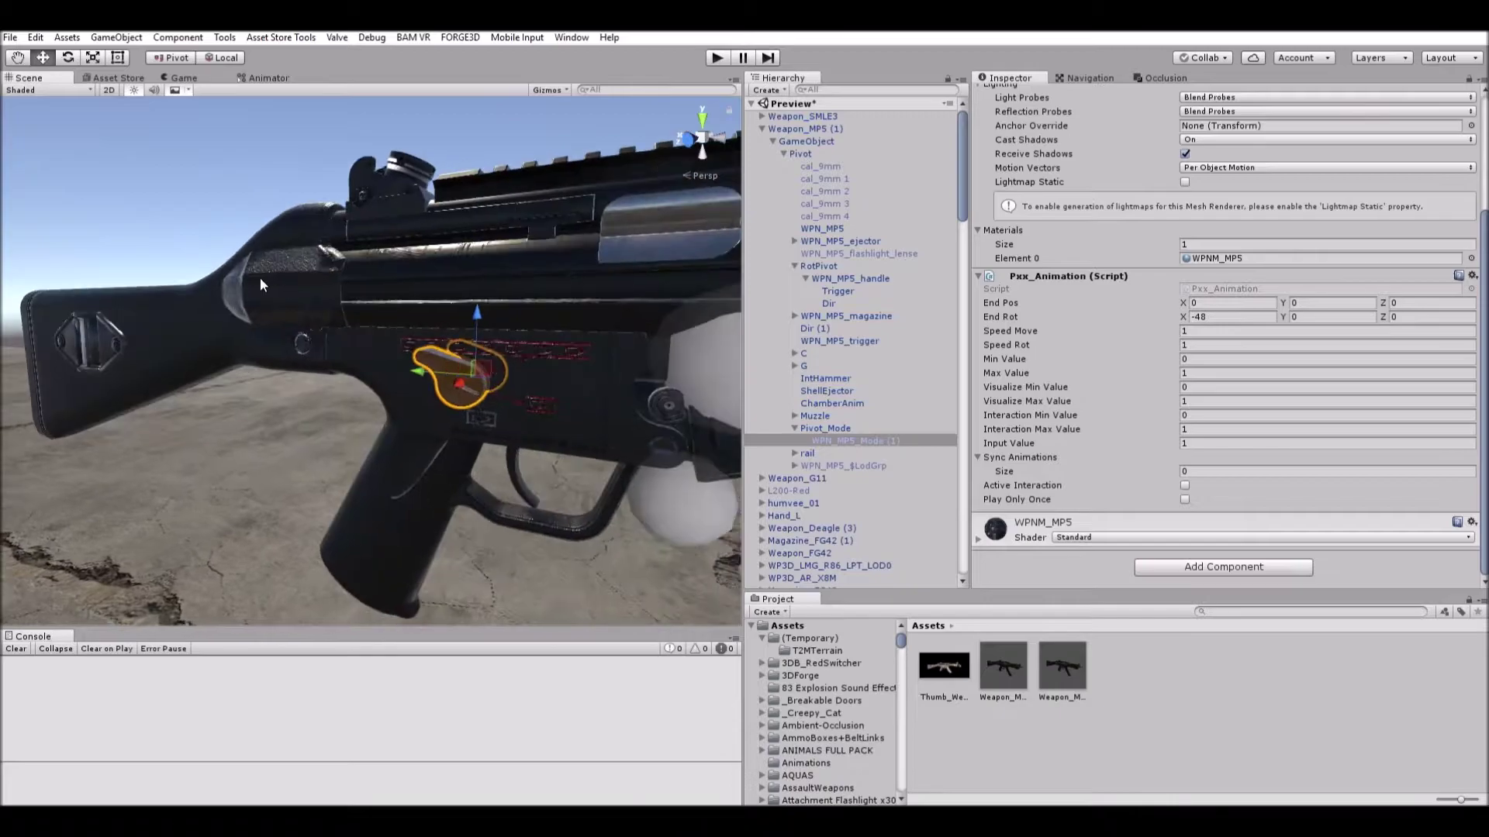
pyautogui.moveTo(259, 278); pyautogui.dragTo(457, 289, button='right')
pyautogui.moveTo(444, 300); pyautogui.dragTo(294, 295, button='middle')
pyautogui.moveTo(294, 295); pyautogui.dragTo(401, 310, button='right')
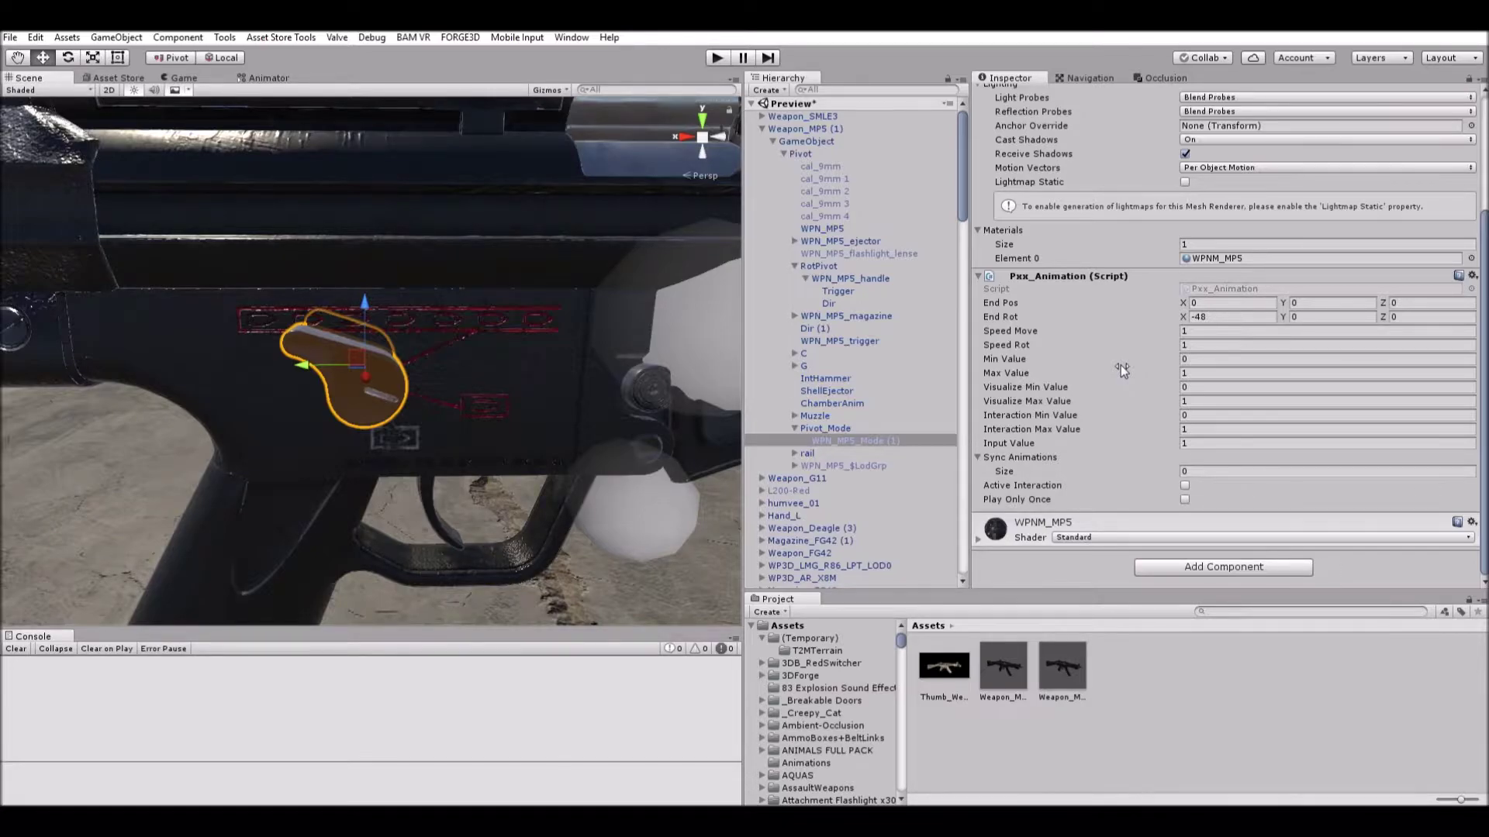
# Go back to the root weapon object and review its Bolt Lock, Recoil Power, Damage and Buffered Shots settings.
pyautogui.click(867, 126)
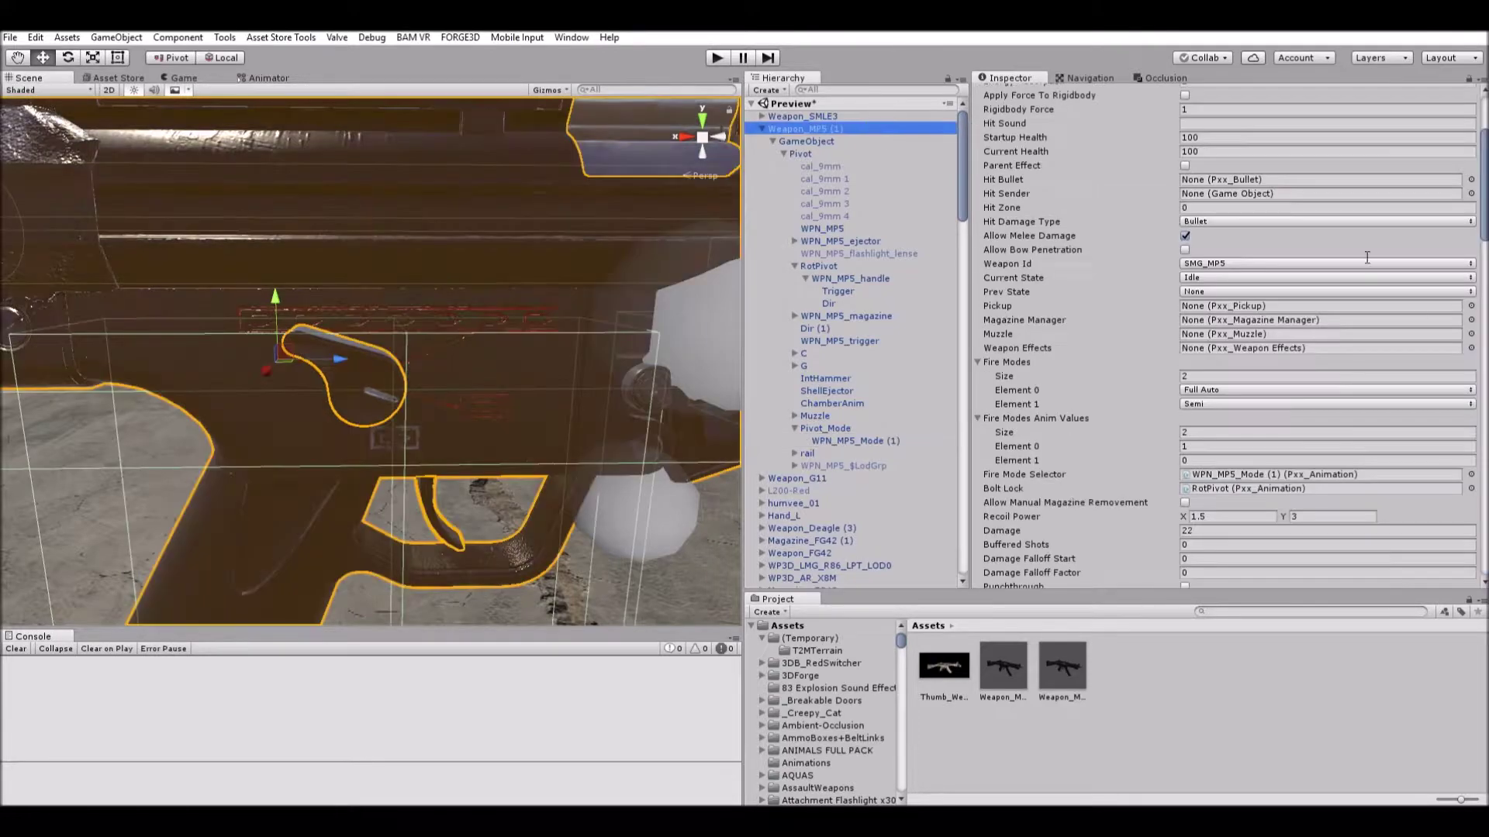
pyautogui.scroll(-2, 1073, 408)
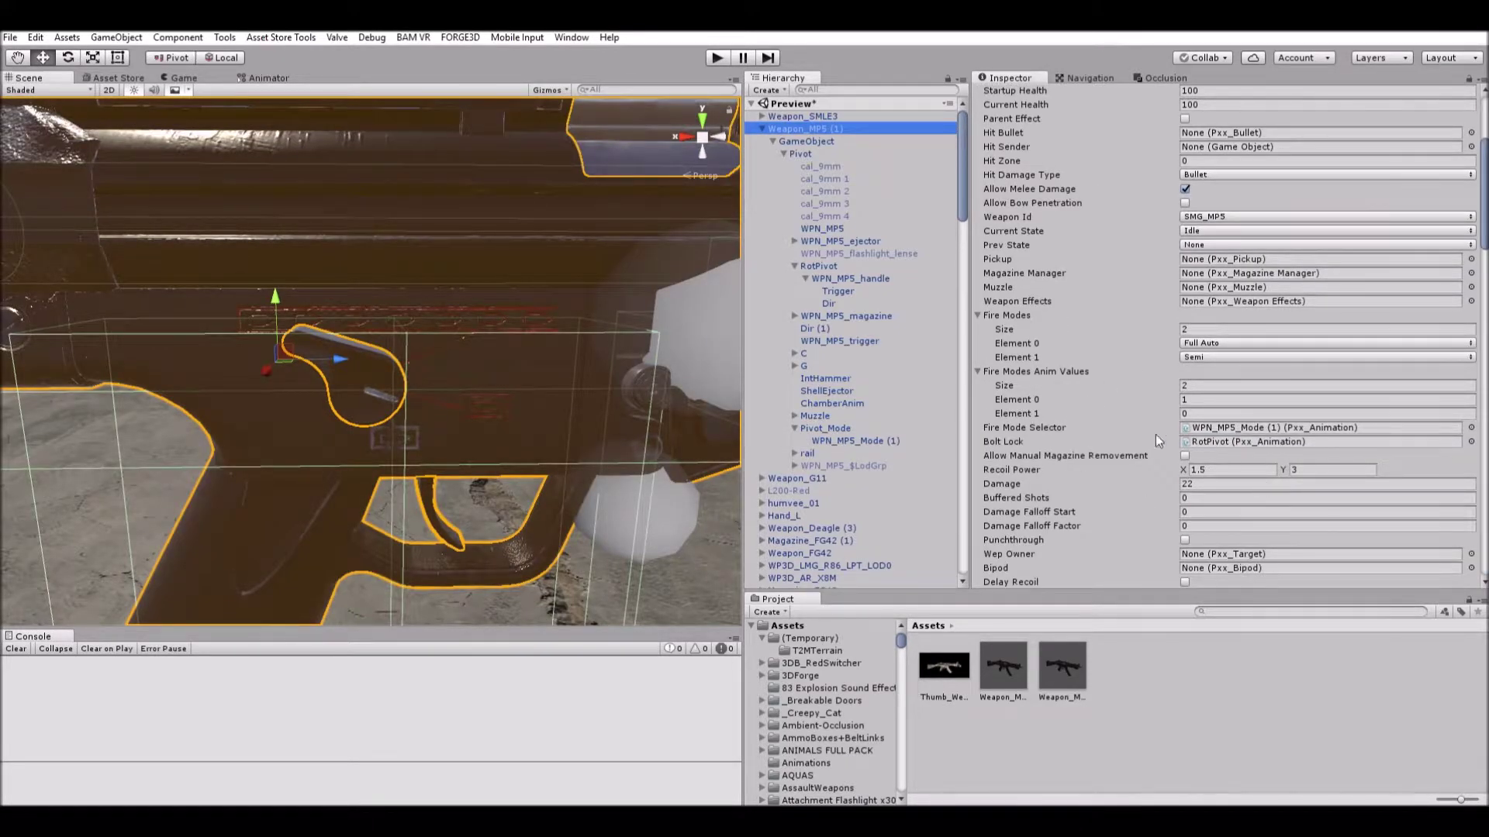
pyautogui.scroll(-2, 1065, 438)
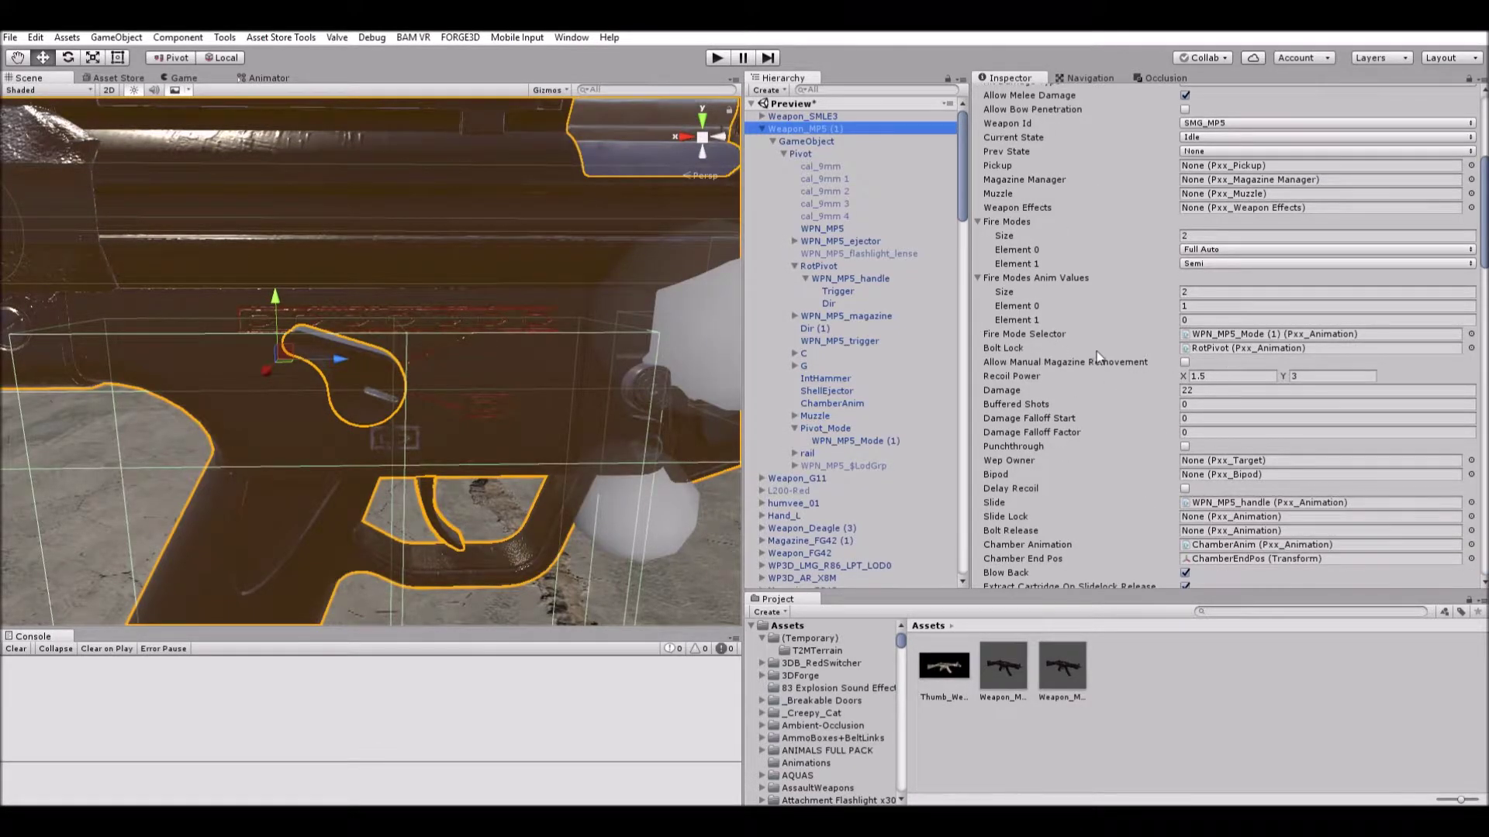
pyautogui.scroll(-1, 1103, 354)
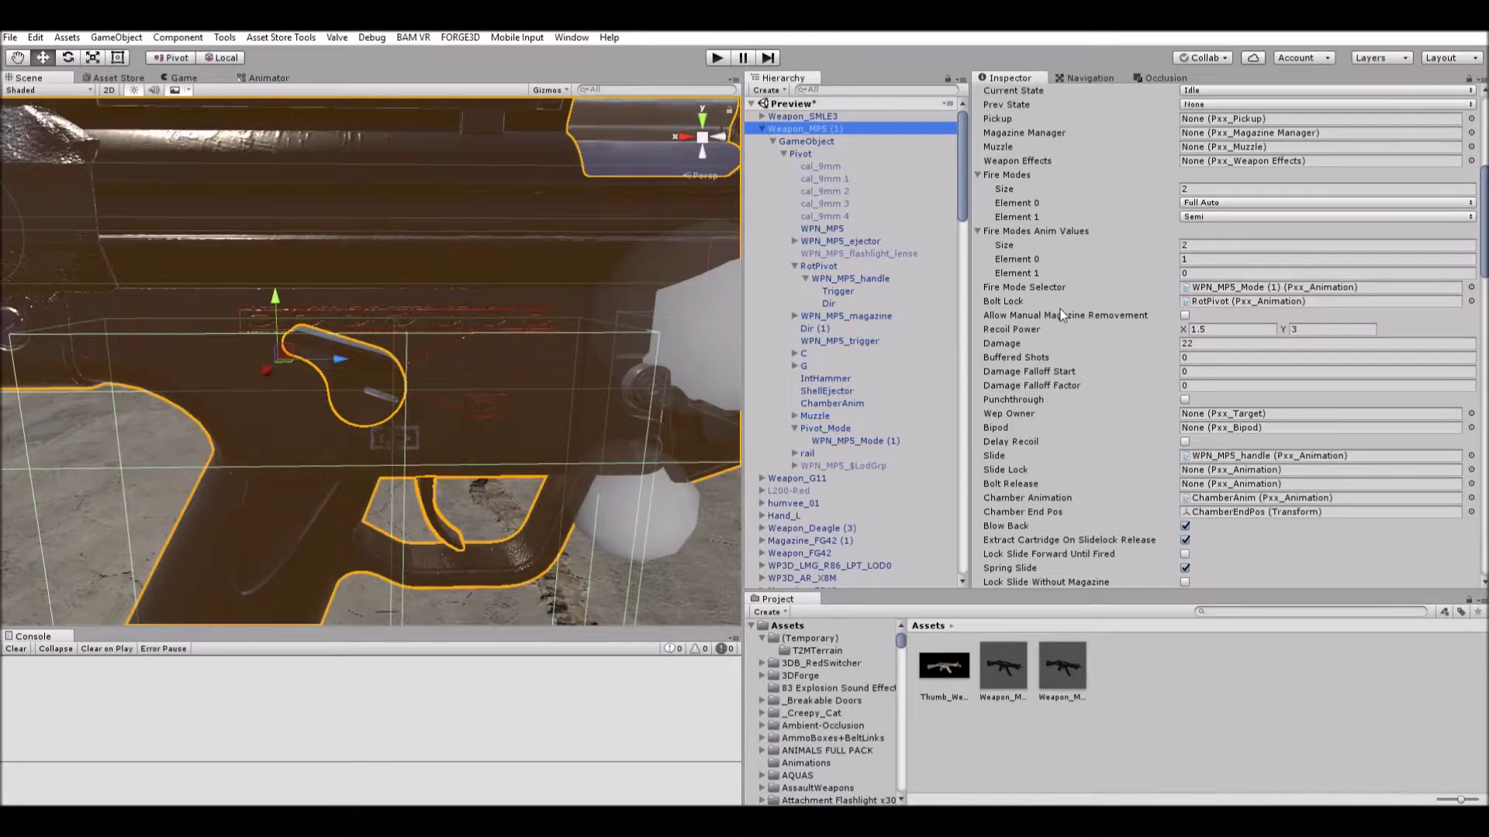
pyautogui.click(1261, 327)
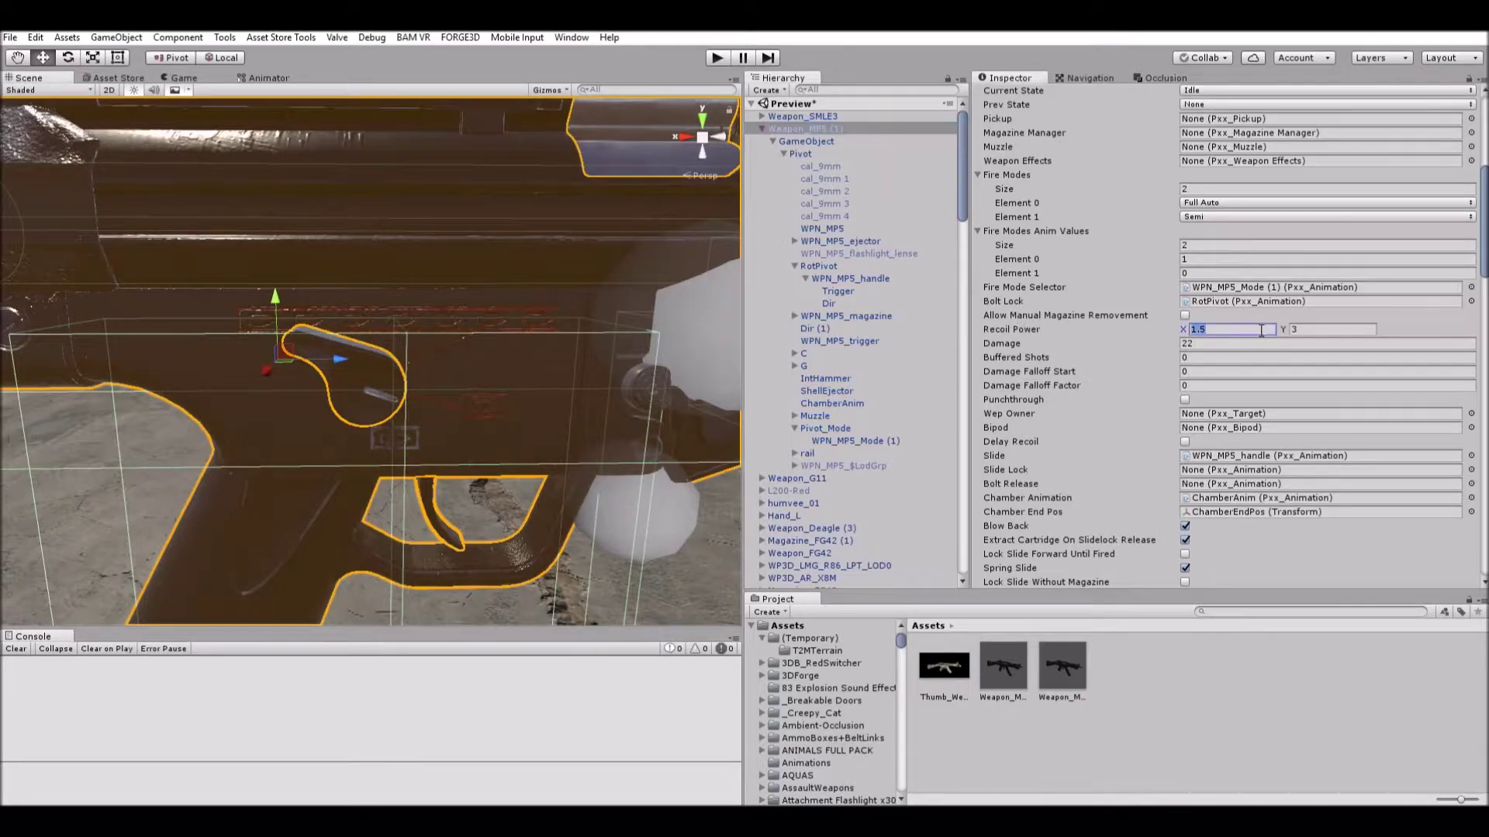
pyautogui.click(1327, 326)
pyautogui.press('Tab')
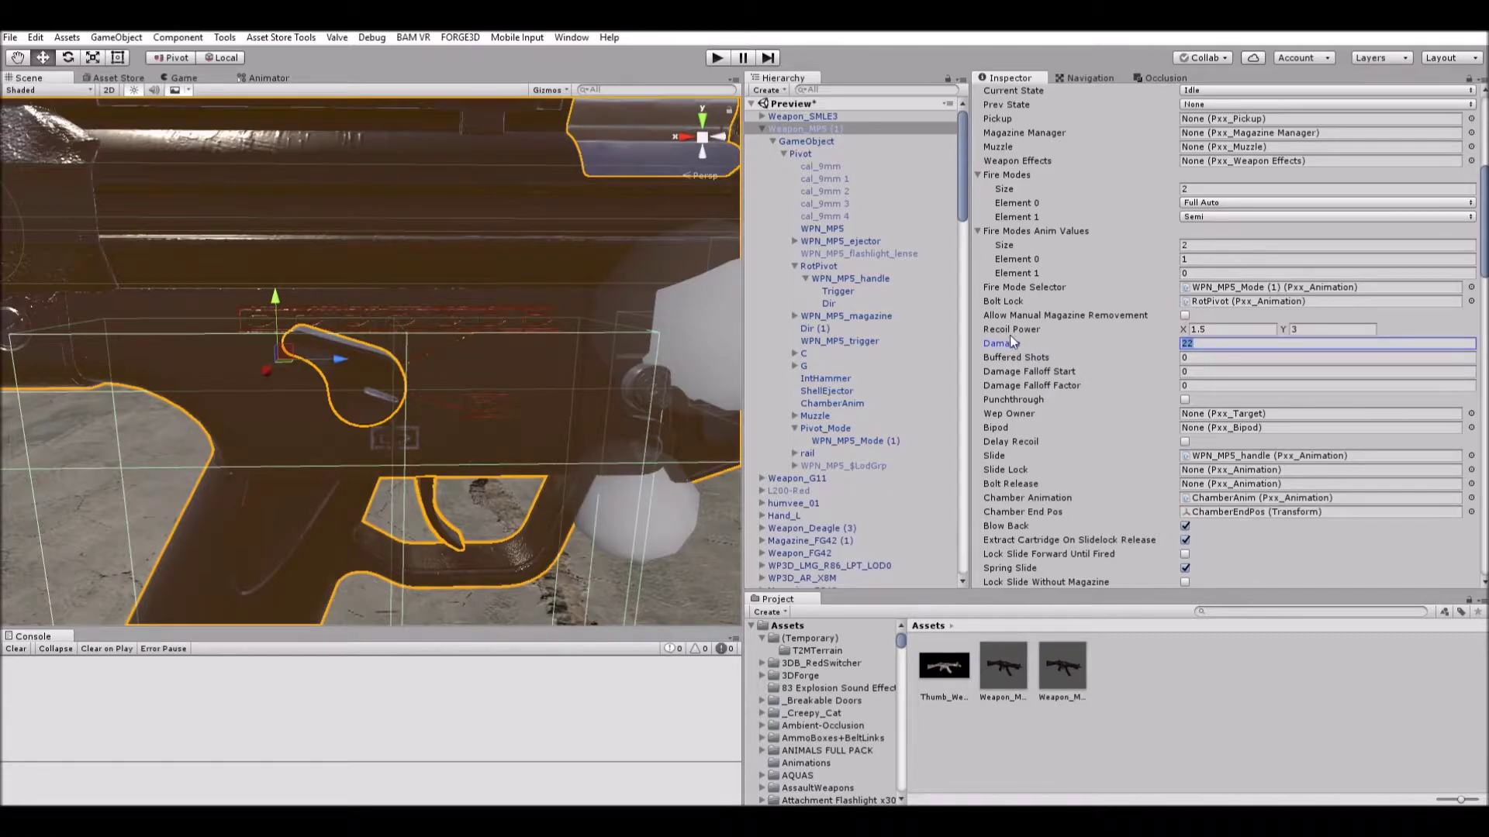
pyautogui.press('Tab')
pyautogui.press('Right')
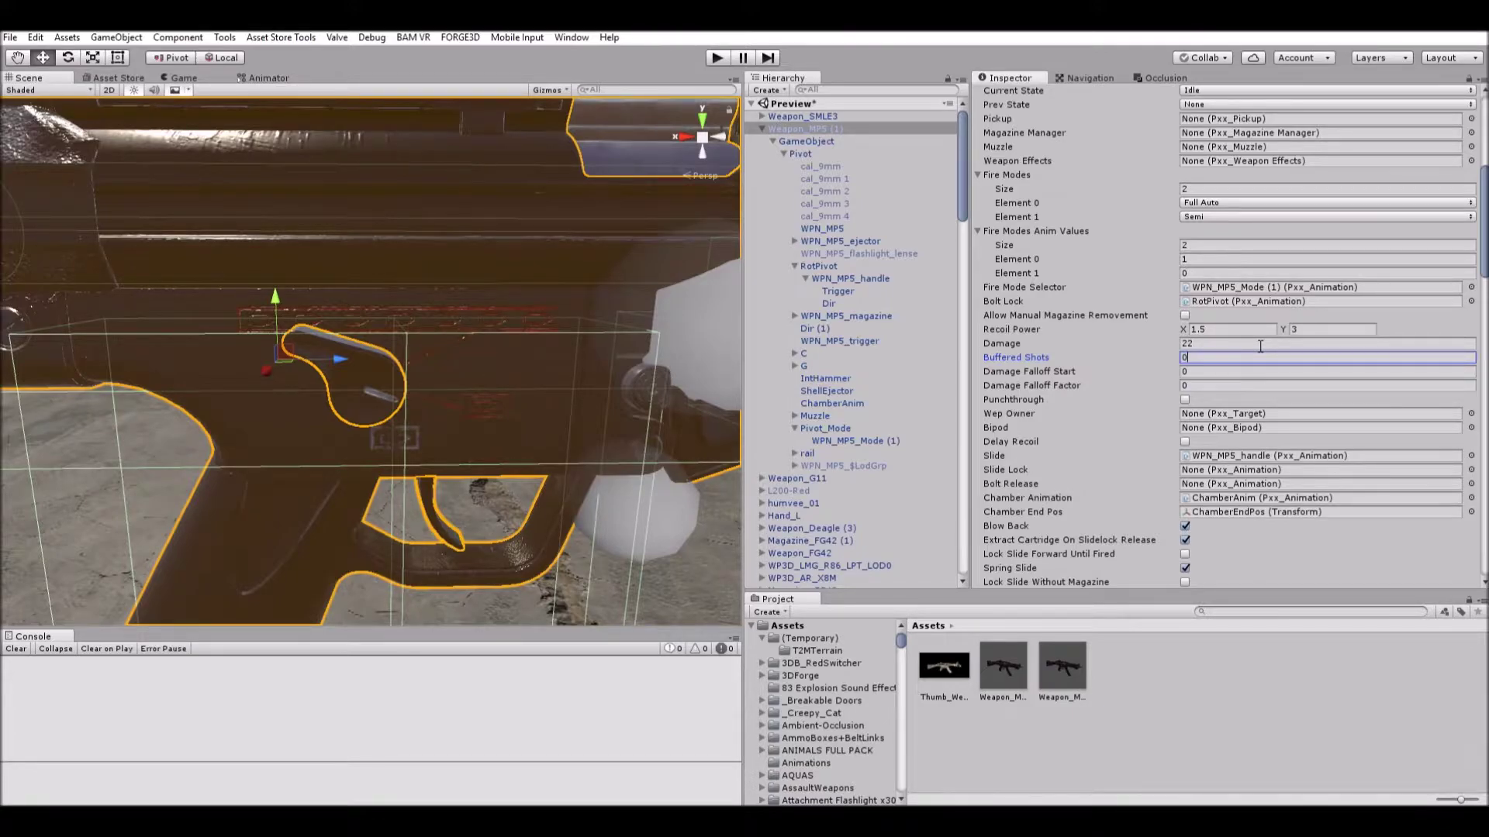
# Examine the Closed Bolt script's Bipod and Slide references.
pyautogui.scroll(-3, 1240, 341)
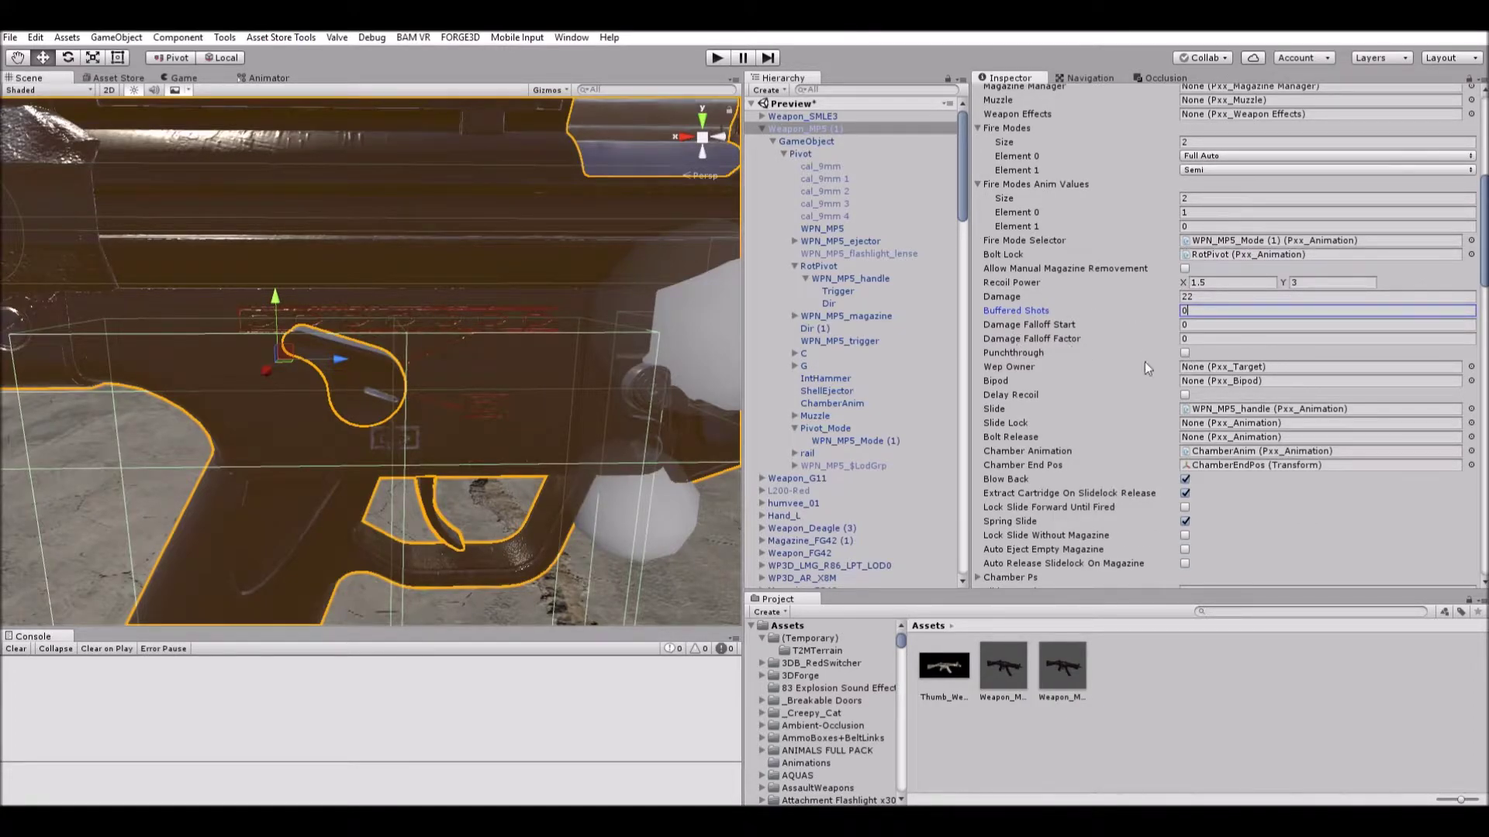
pyautogui.scroll(-3, 1144, 361)
pyautogui.click(1223, 329)
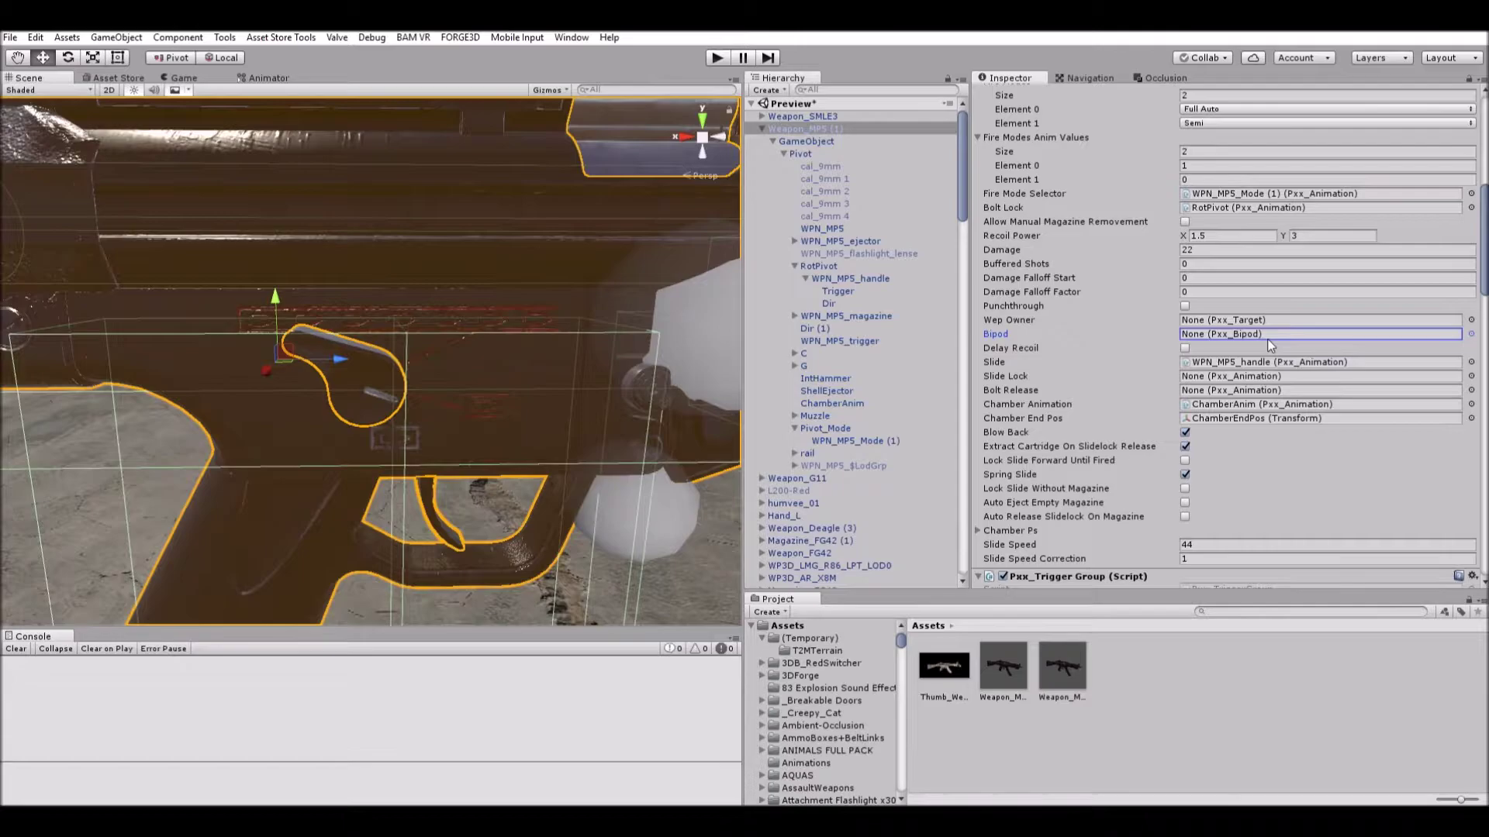
pyautogui.click(1269, 362)
# Bring the charging handle into close view and select WPN_MP5_handle, the object assigned as Slide.
pyautogui.keyDown('alt'); pyautogui.moveTo(318, 347); pyautogui.dragTo(454, 245); pyautogui.keyUp('alt')
pyautogui.scroll(5, 407, 311)
pyautogui.moveTo(406, 312); pyautogui.dragTo(496, 364, button='right')
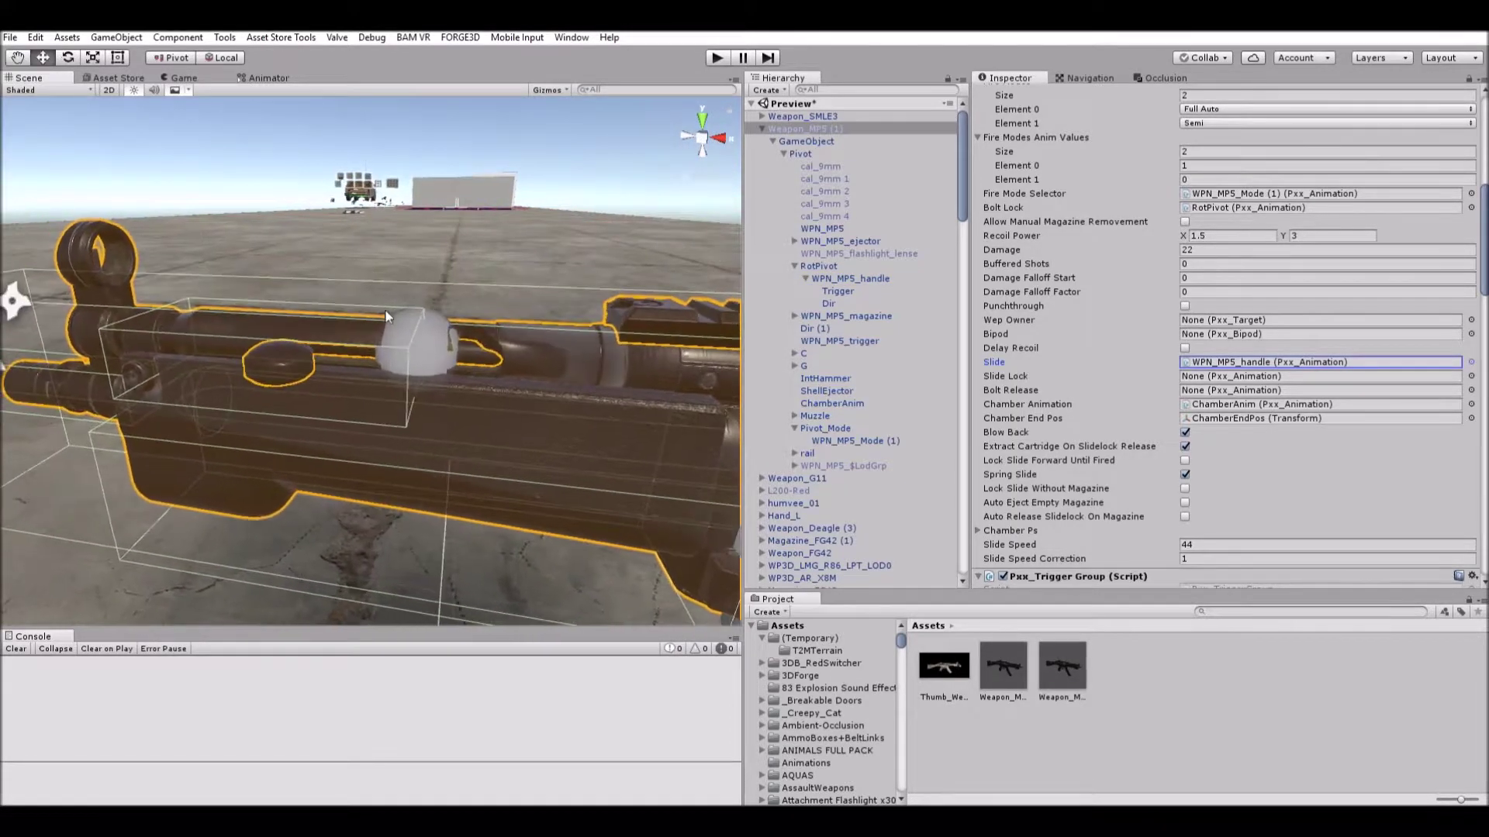
pyautogui.click(1265, 361)
pyautogui.click(853, 278)
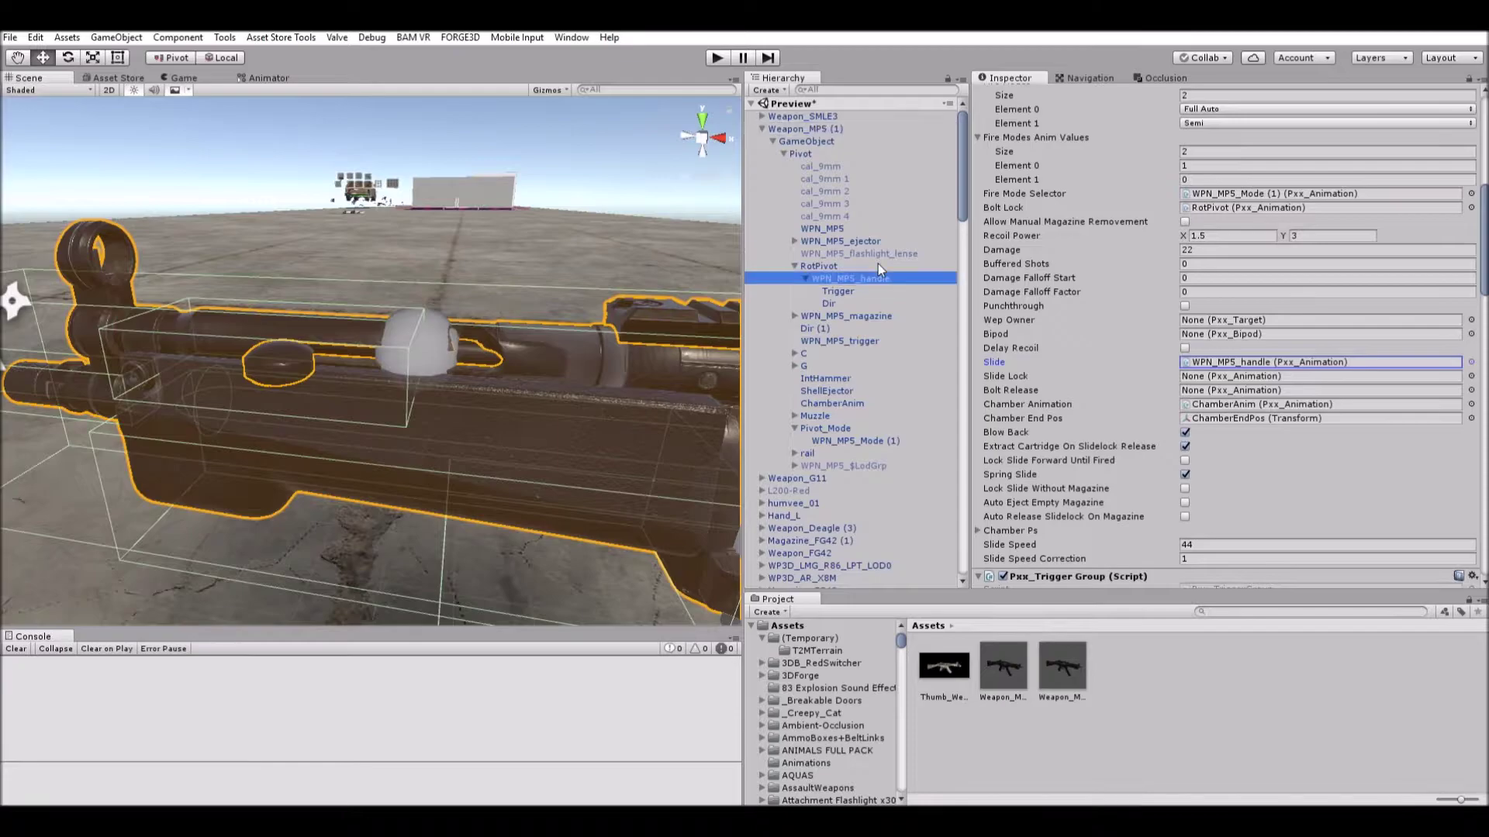
# Try sliding the charging handle back along its slot and rotating it upward, and undo both changes.
pyautogui.moveTo(483, 338)
pyautogui.mouseDown()
pyautogui.moveTo(561, 342)
pyautogui.moveTo(494, 349)
pyautogui.mouseUp()
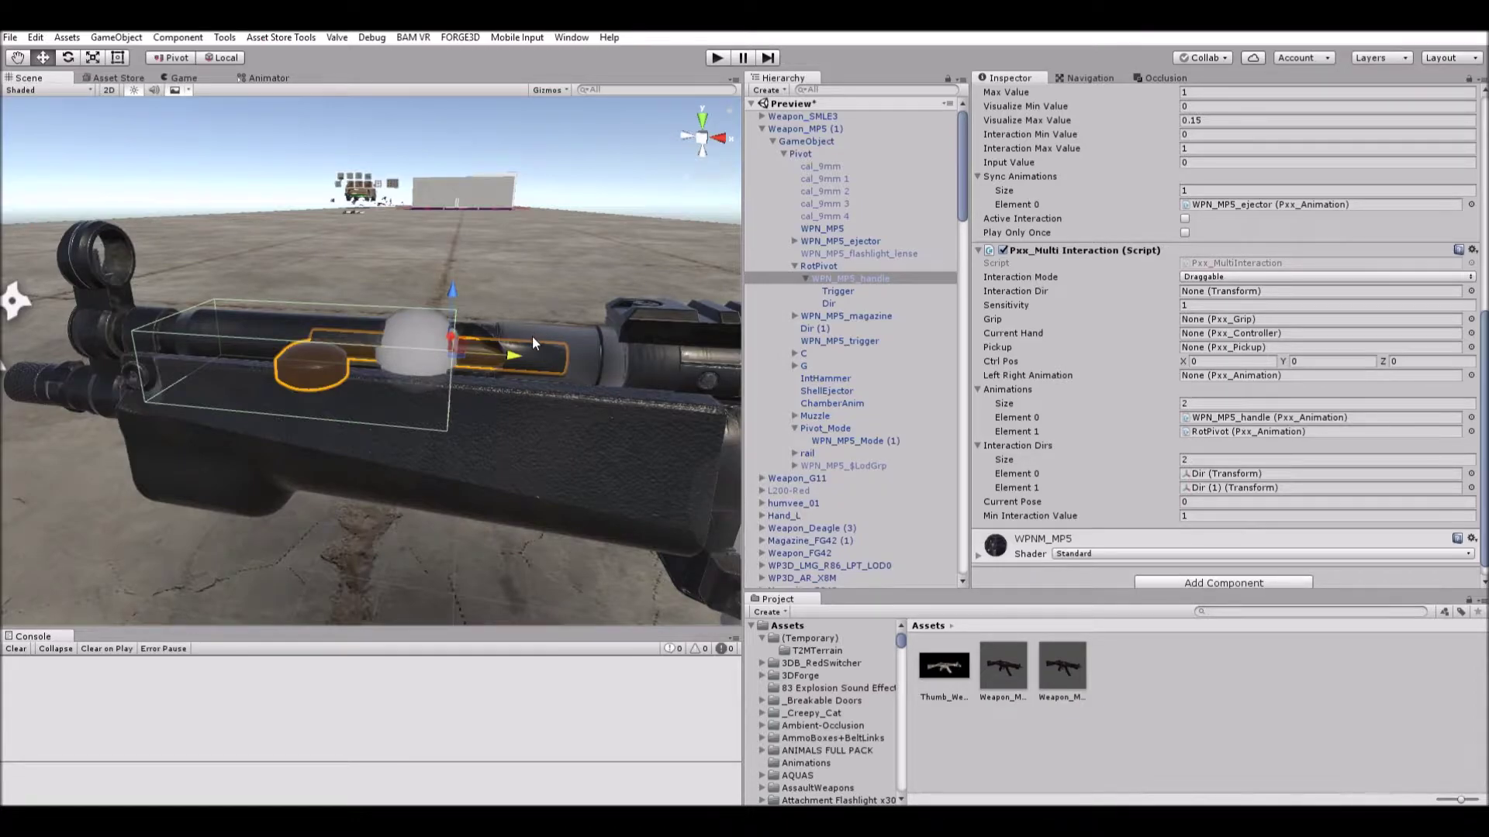
pyautogui.moveTo(517, 339); pyautogui.dragTo(618, 293)
pyautogui.press('e')
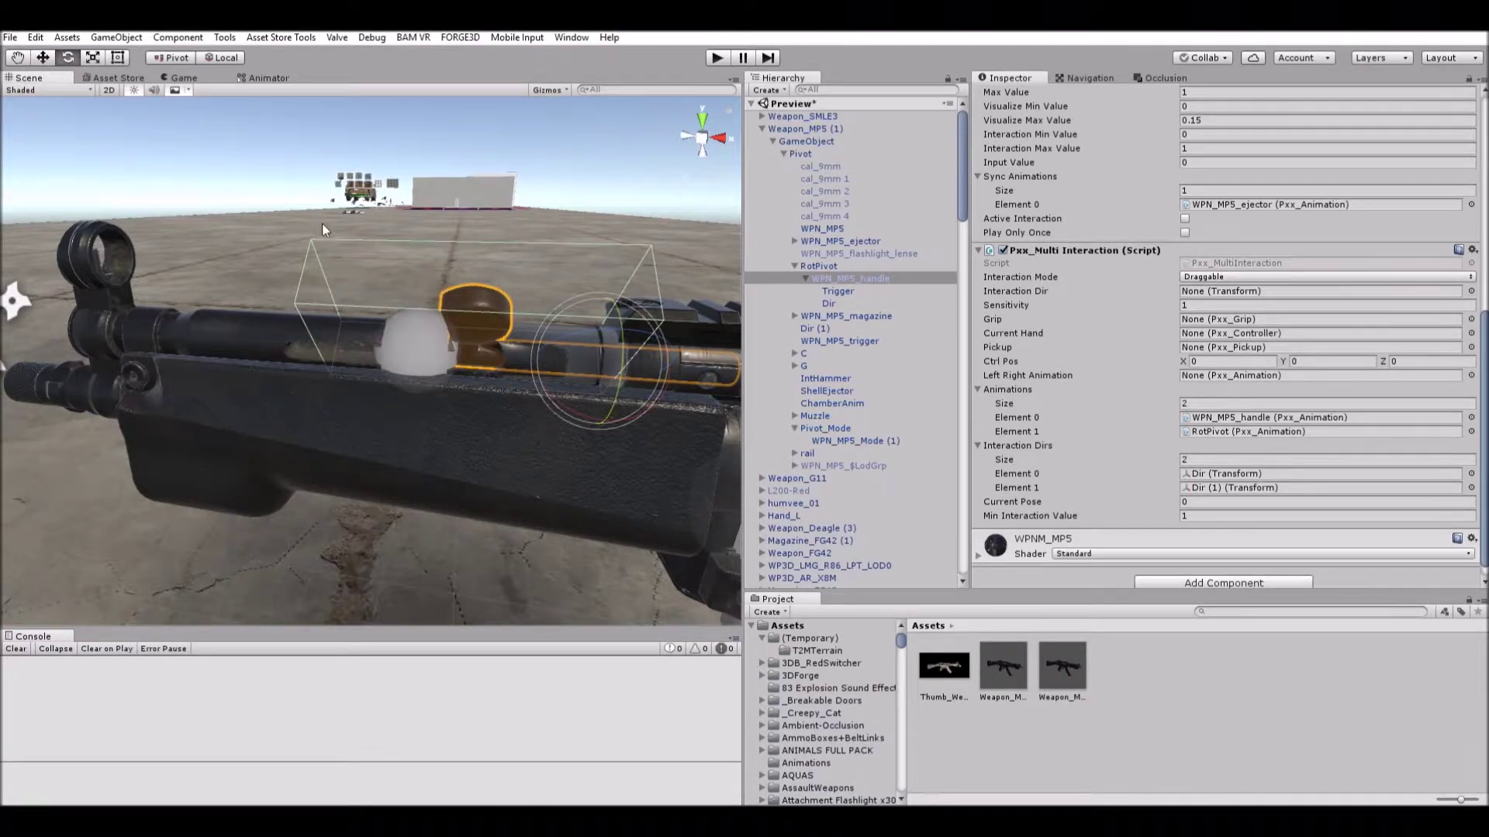
pyautogui.moveTo(487, 346); pyautogui.dragTo(442, 336, button='right')
pyautogui.moveTo(535, 366); pyautogui.dragTo(428, 304, button='middle')
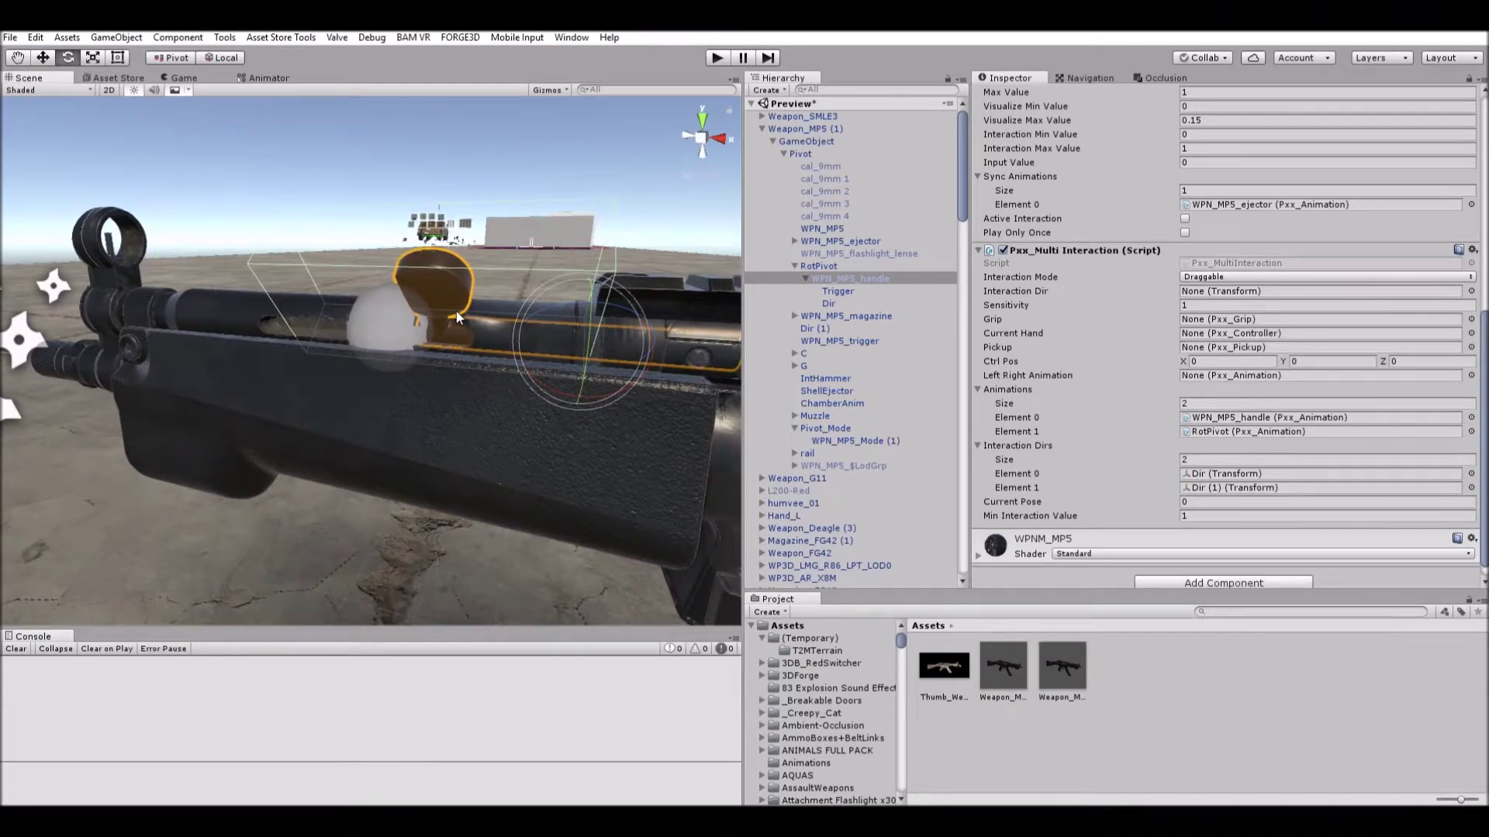
pyautogui.hotkey('ctrl', 'z')
pyautogui.hotkey('ctrl', 'z')
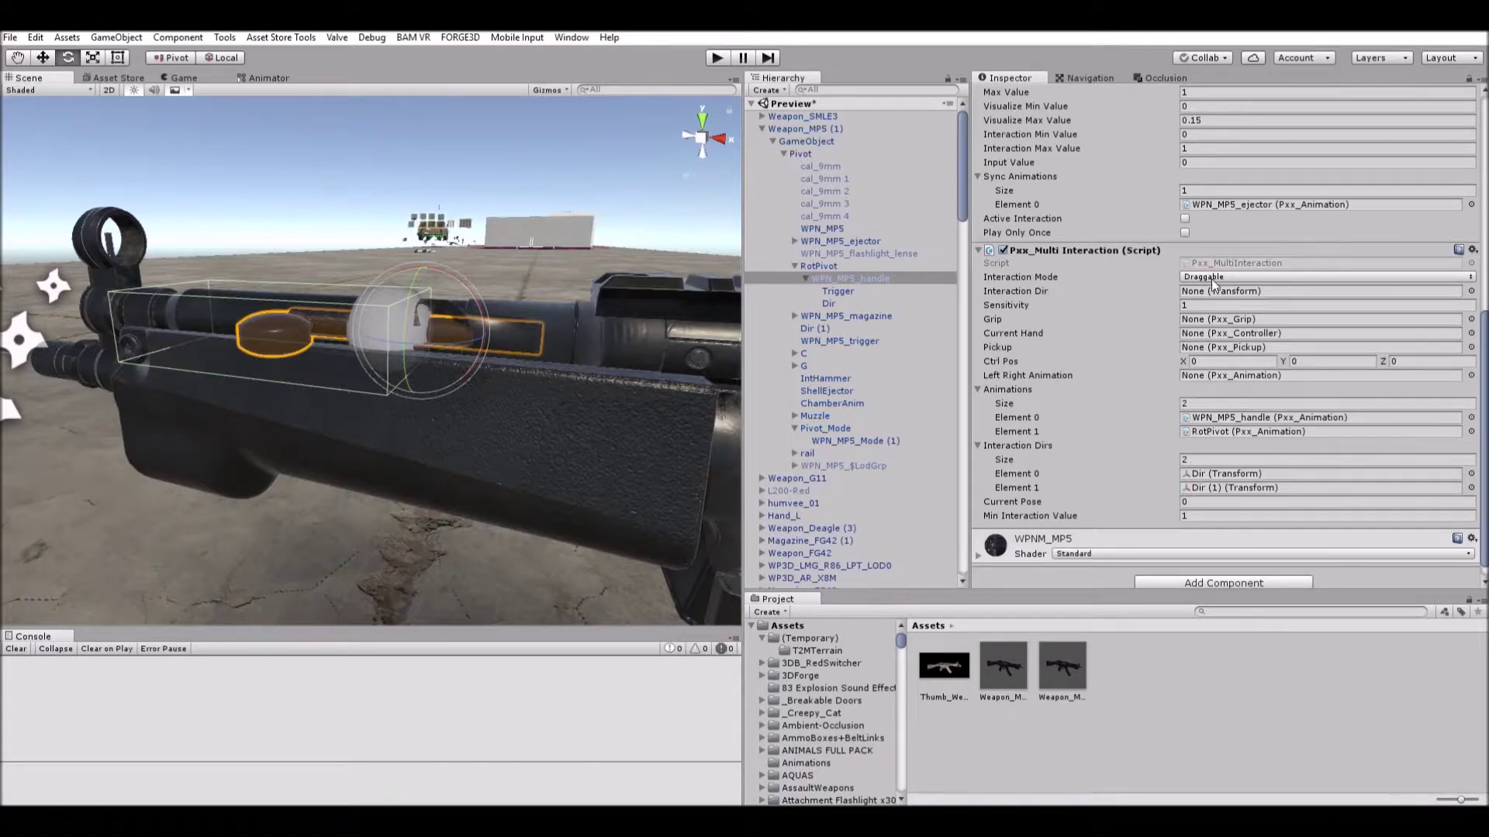
# Review the charging handle's animation settings and RotPivot's animation, motor and velocity input settings.
pyautogui.scroll(3, 1211, 281)
pyautogui.scroll(1, 1205, 309)
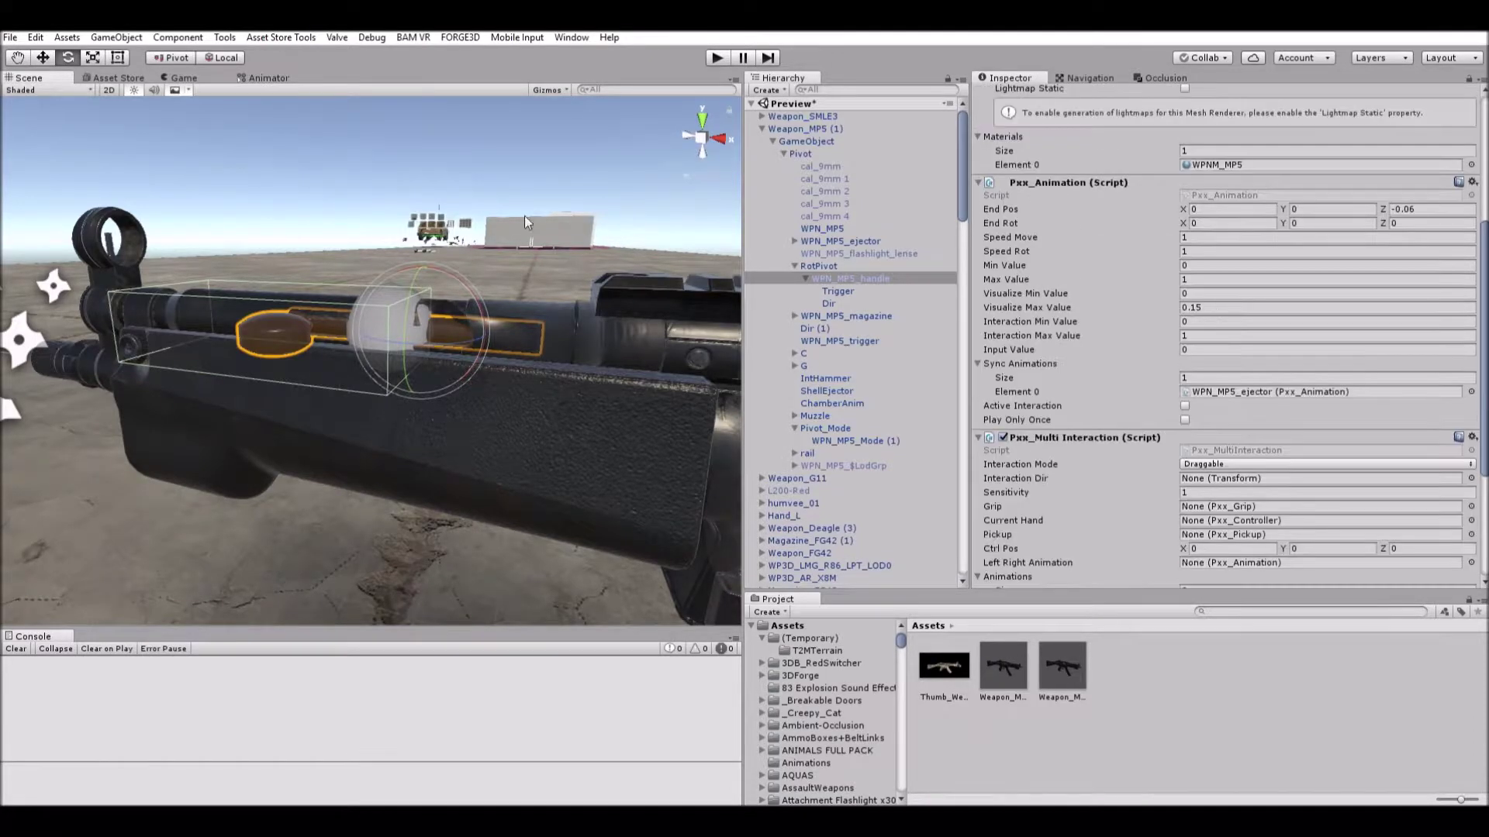
pyautogui.click(42, 57)
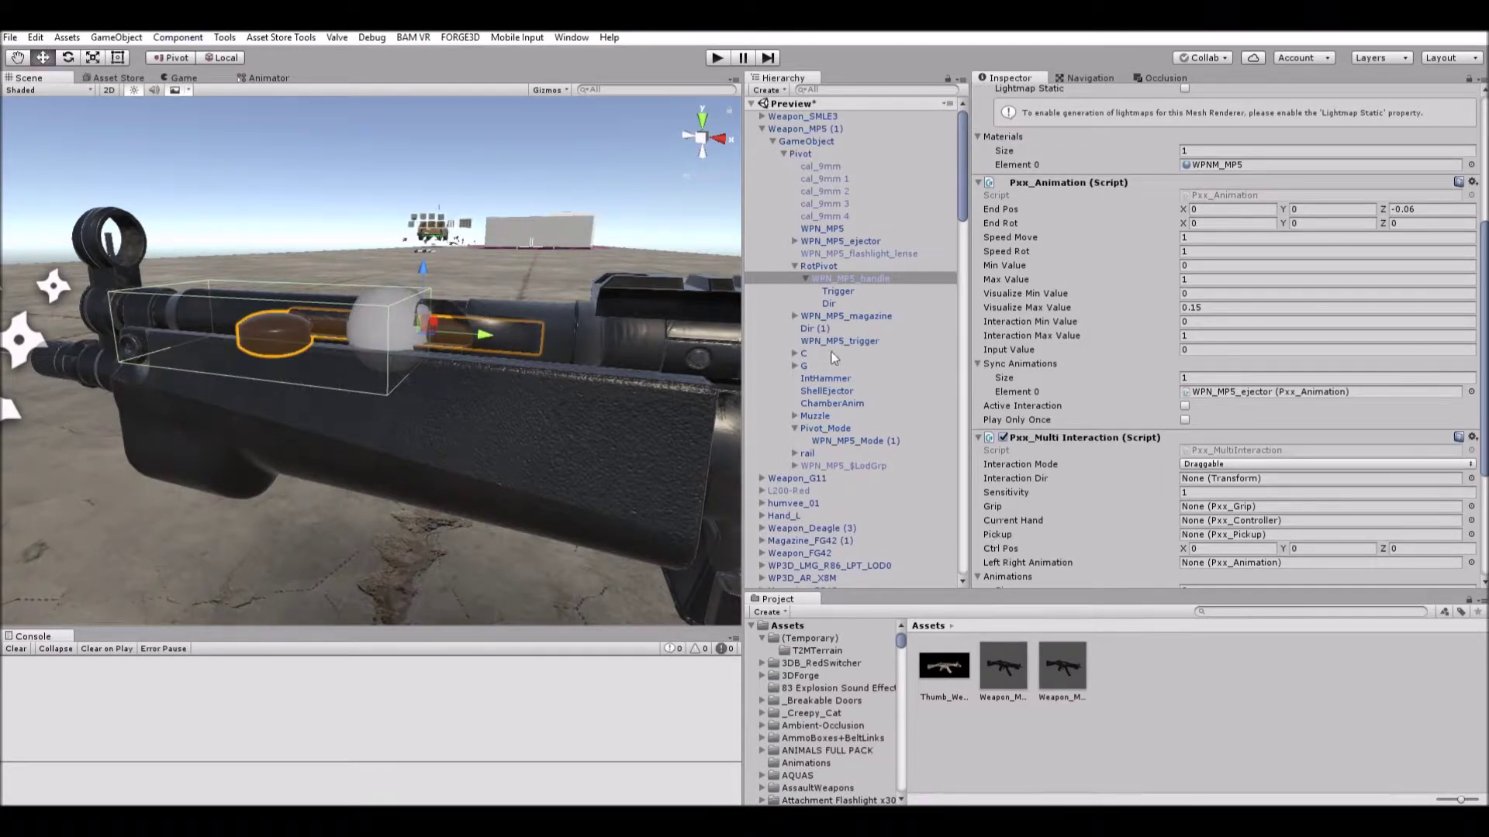
pyautogui.click(790, 265)
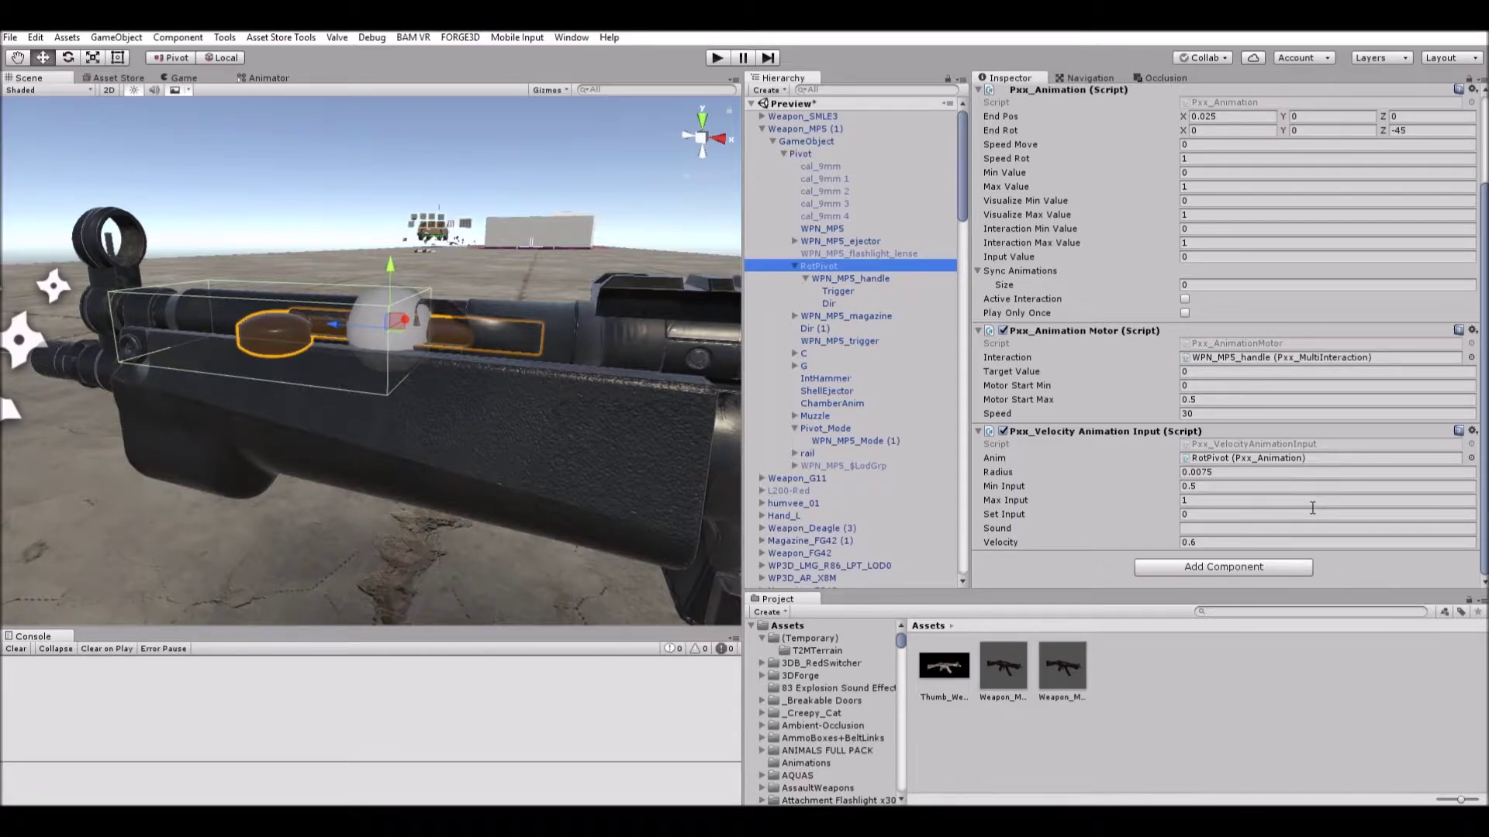
pyautogui.press('Down')
pyautogui.press('Down')
# Slide WPN_MP5_handle slightly back along its slot to a Z position of about -0.0074.
pyautogui.click(859, 276)
pyautogui.moveTo(589, 418); pyautogui.dragTo(737, 471, button='middle')
pyautogui.moveTo(541, 339)
pyautogui.mouseDown()
pyautogui.moveTo(621, 342)
pyautogui.moveTo(539, 338)
pyautogui.mouseUp()
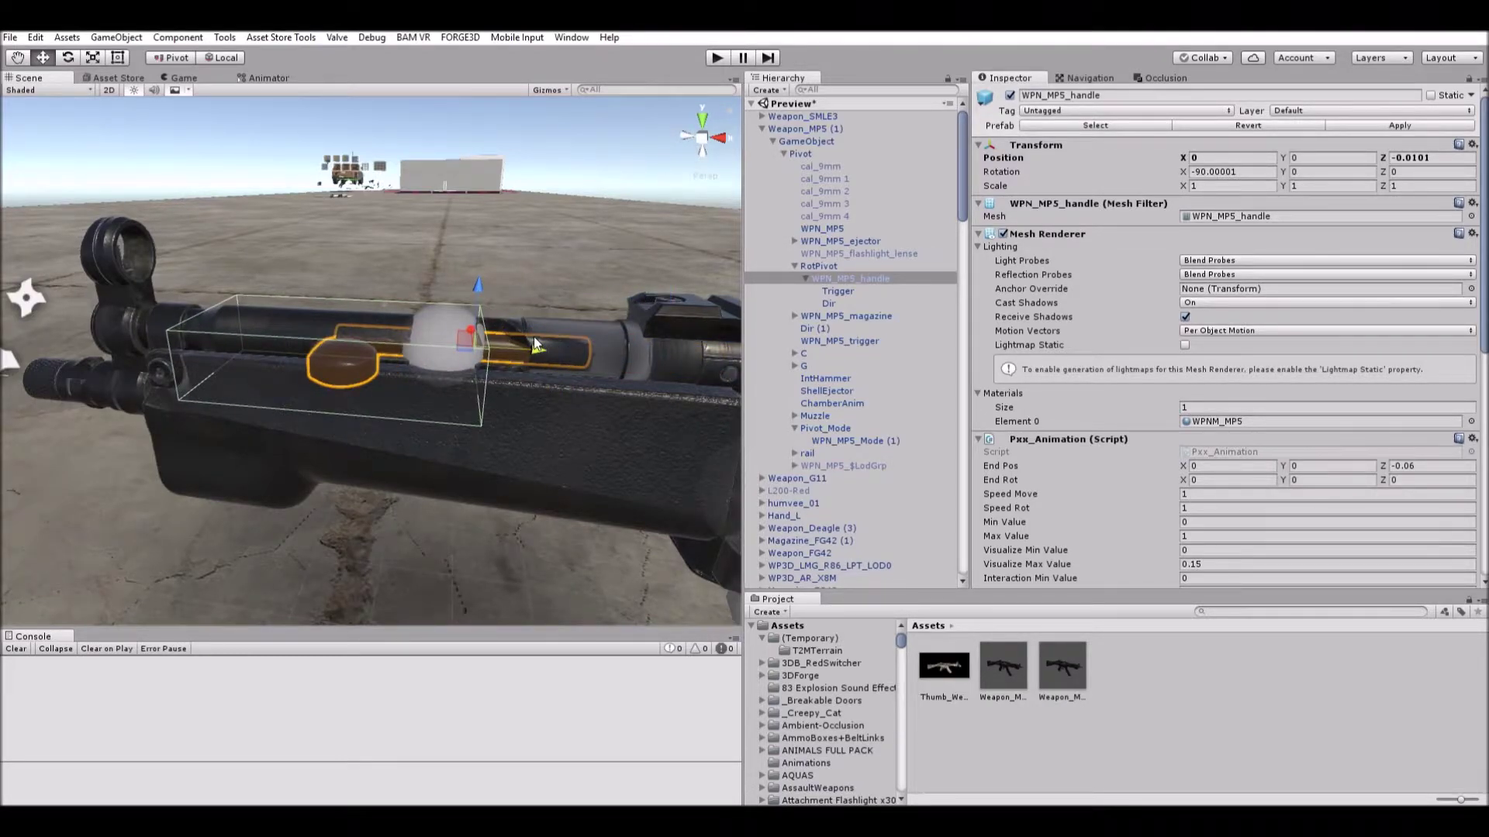
pyautogui.moveTo(534, 336)
pyautogui.mouseDown()
pyautogui.moveTo(617, 333)
pyautogui.moveTo(529, 327)
pyautogui.mouseUp()
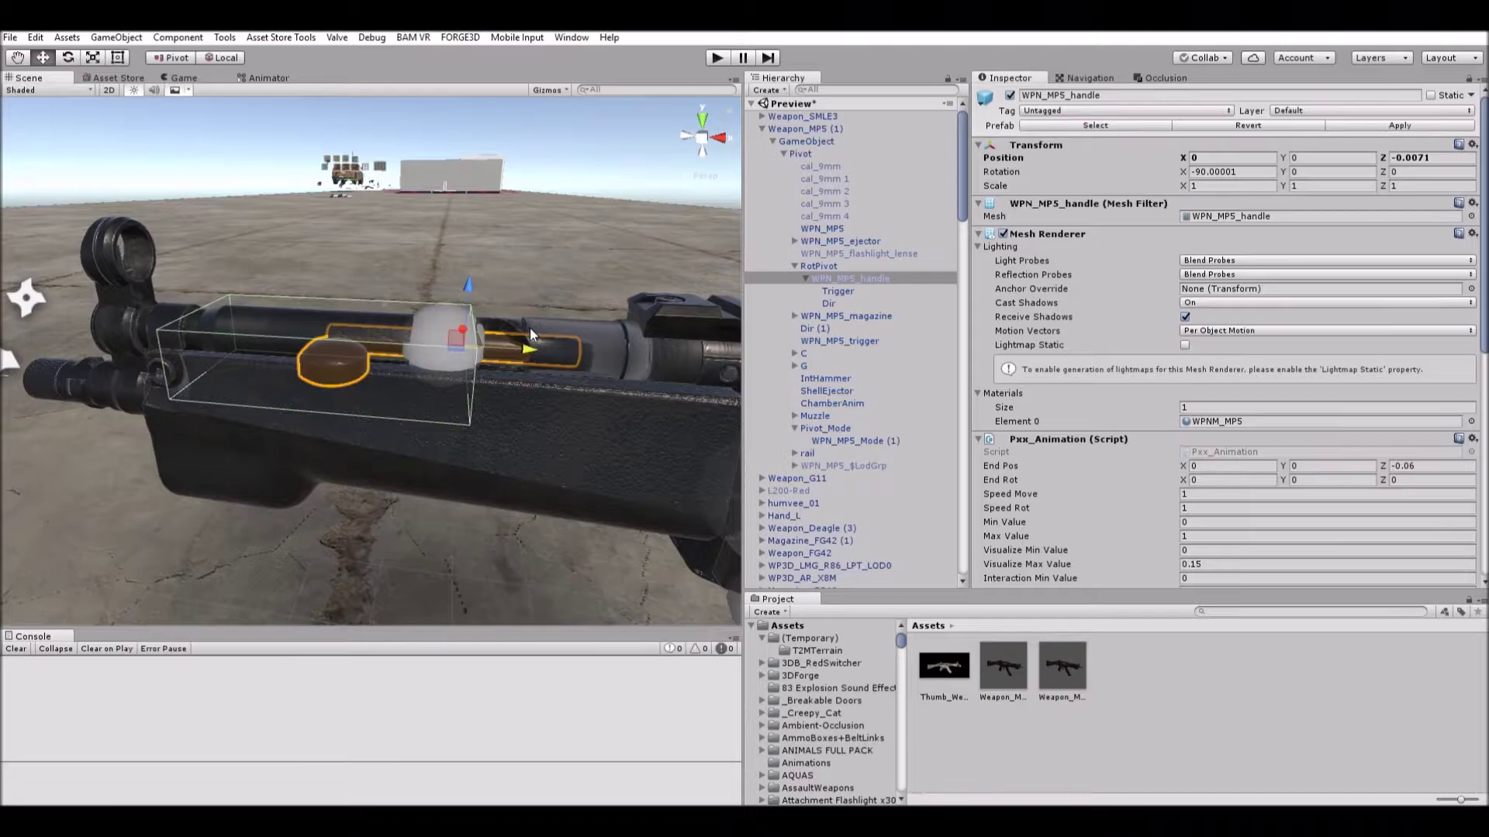
pyautogui.moveTo(529, 328); pyautogui.dragTo(186, 318)
# Inspect the whole weapon and shift the charging handle a little further back to a Z position of about -0.0089.
pyautogui.press('f')
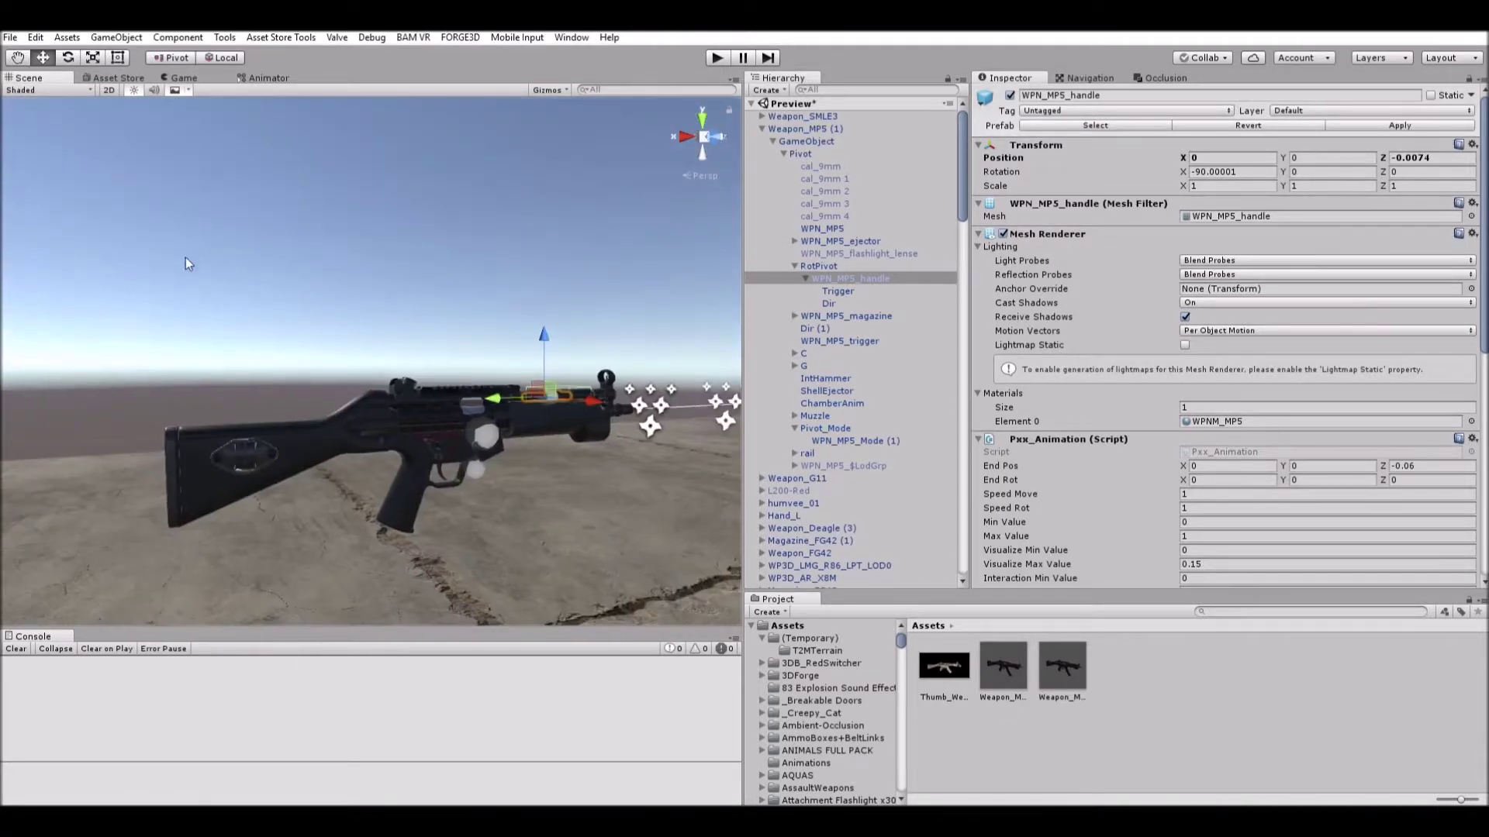
pyautogui.scroll(5, 425, 309)
pyautogui.keyDown('alt'); pyautogui.moveTo(419, 306); pyautogui.dragTo(426, 389); pyautogui.keyUp('alt')
pyautogui.click(342, 436)
pyautogui.click(342, 436)
pyautogui.click(329, 319)
pyautogui.click(327, 325)
pyautogui.moveTo(469, 452)
pyautogui.mouseDown()
pyautogui.moveTo(532, 444)
pyautogui.moveTo(476, 453)
pyautogui.mouseUp()
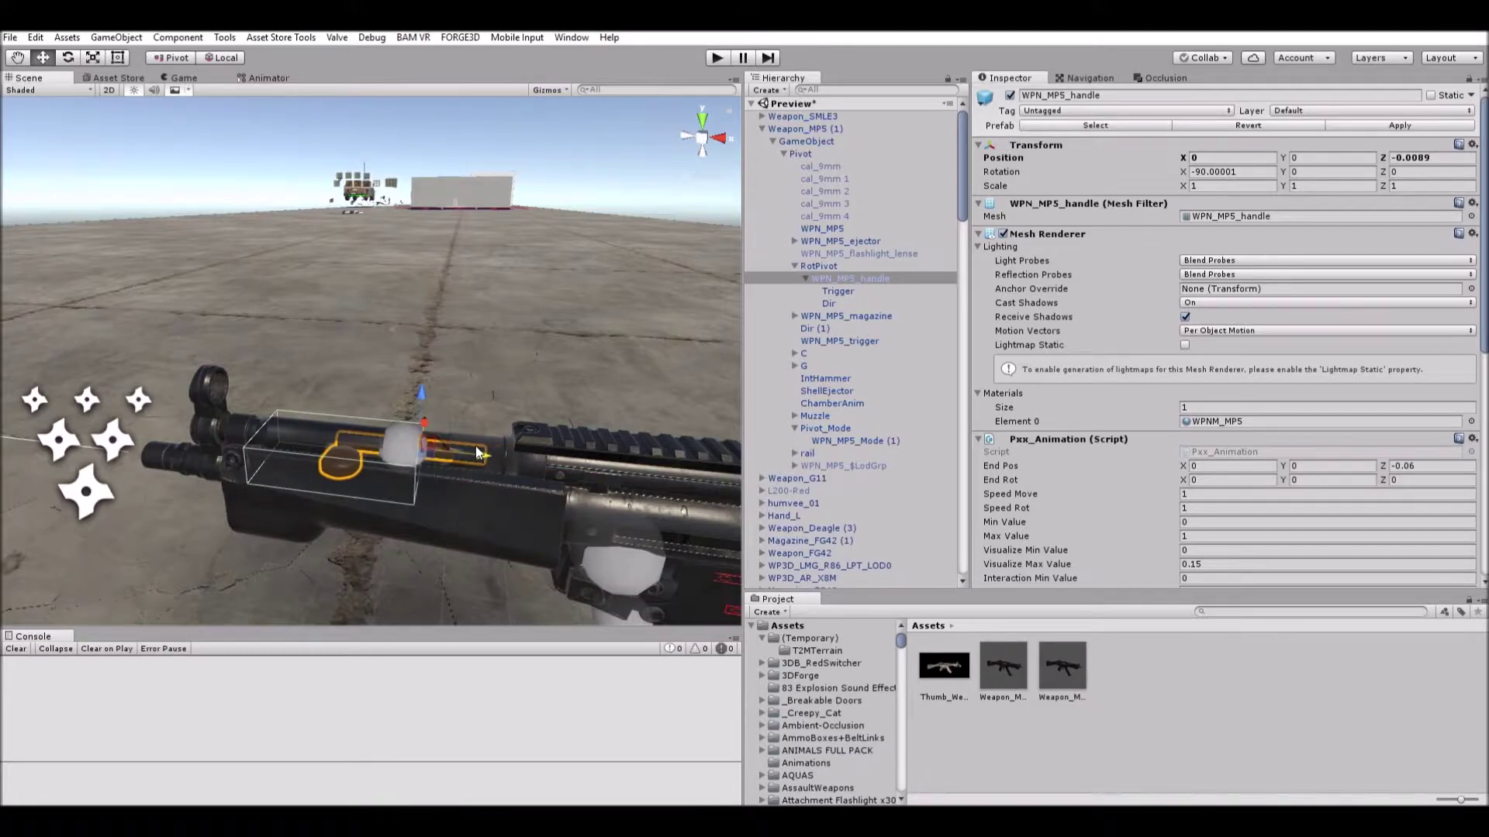
# Open the Visualize Max Value of the charging handle's animation script for editing.
pyautogui.scroll(-3, 1115, 370)
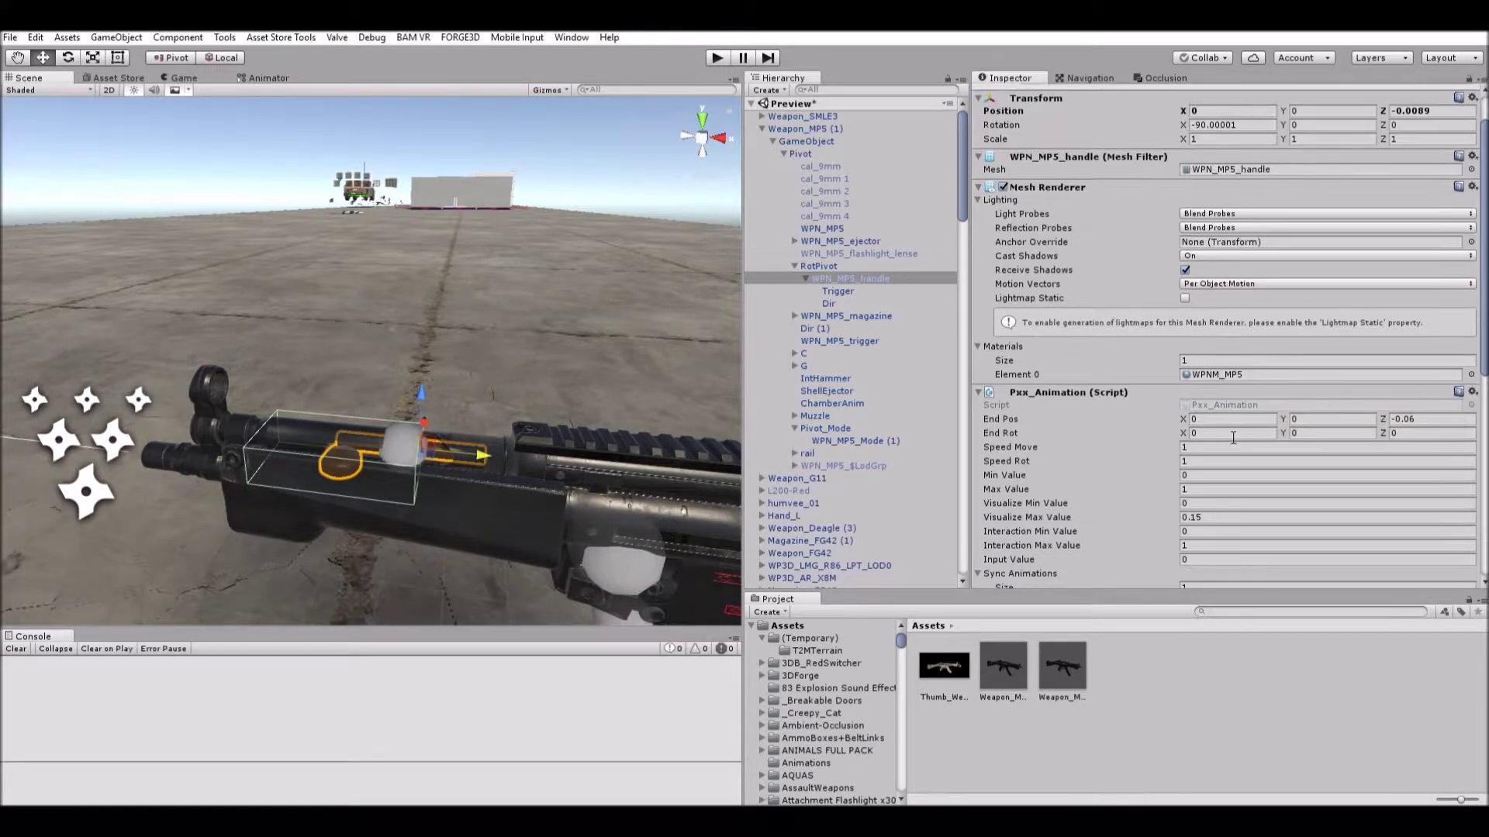
pyautogui.click(1252, 516)
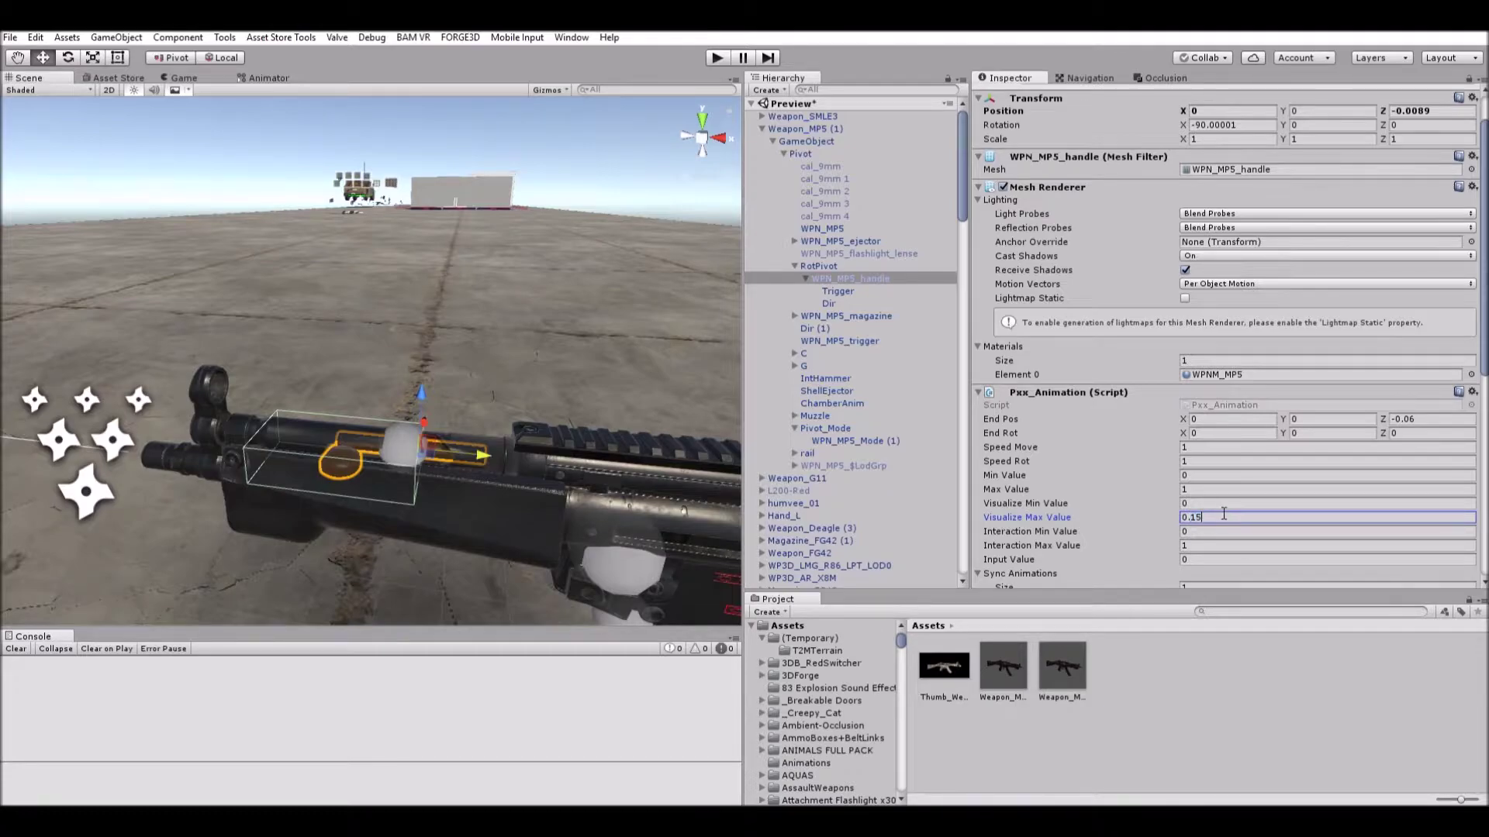
# Review the Visualize and Interaction value settings of the charging handle's animation script.
pyautogui.scroll(-3, 1217, 508)
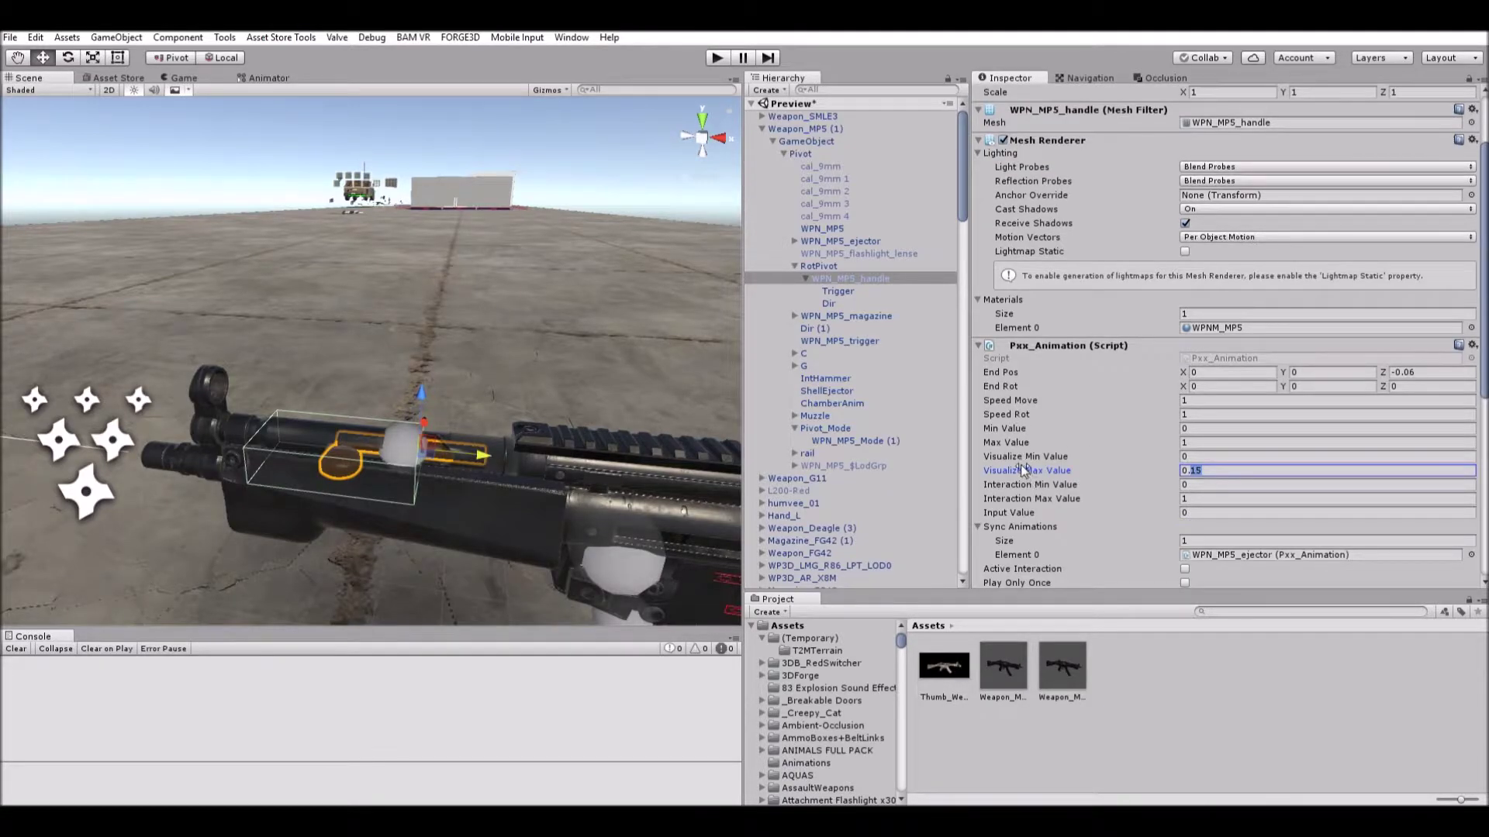
pyautogui.moveTo(392, 310); pyautogui.dragTo(405, 360, button='middle')
pyautogui.scroll(3, 404, 387)
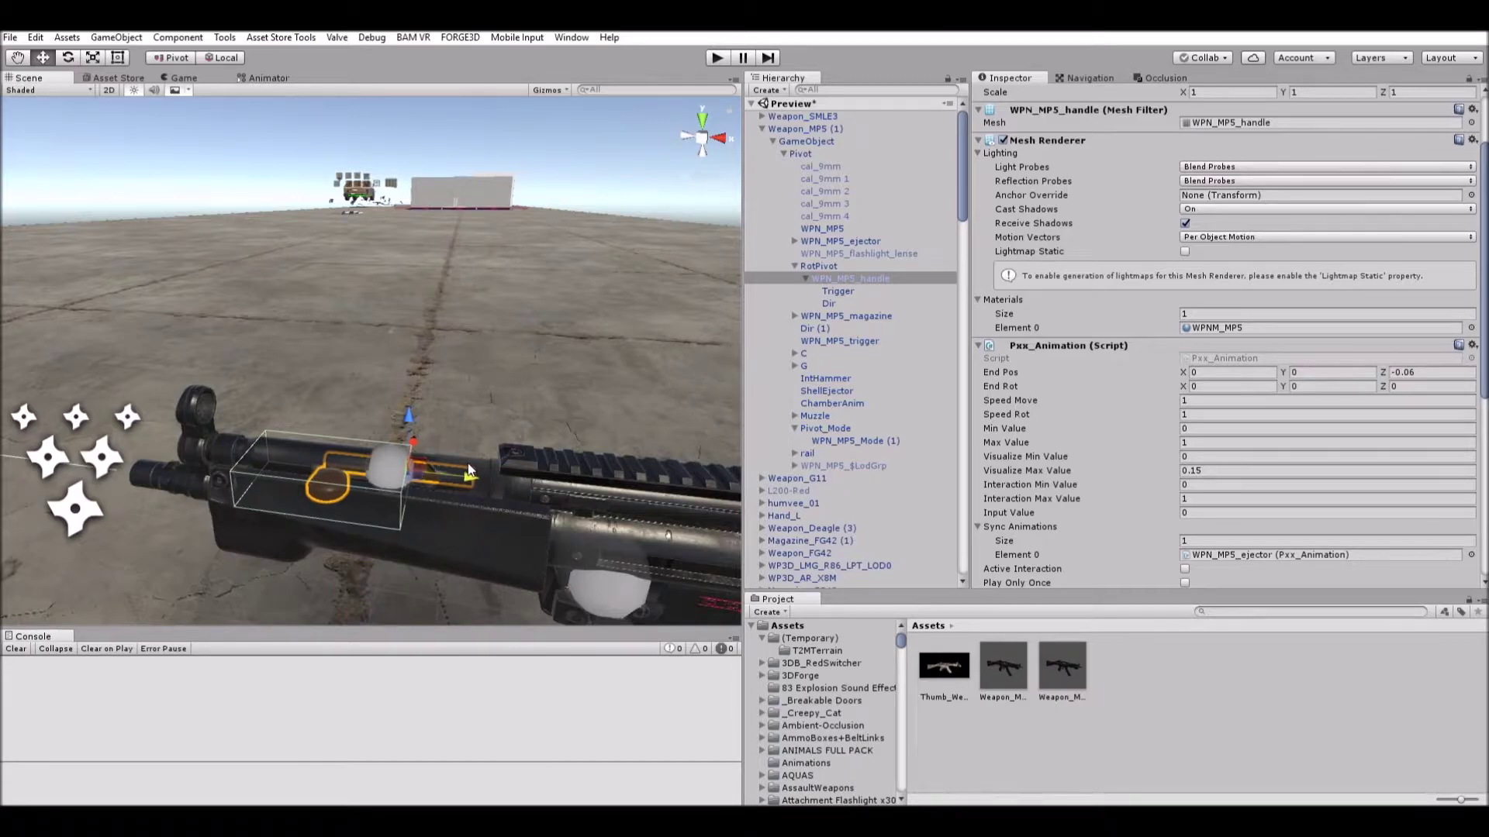
# Inspect the charging handle in its slot and the neighbouring receiver area up close from several angles.
pyautogui.keyDown('alt'); pyautogui.moveTo(458, 434); pyautogui.dragTo(416, 359); pyautogui.keyUp('alt')
pyautogui.moveTo(504, 430); pyautogui.dragTo(146, 300, button='middle')
pyautogui.moveTo(146, 300); pyautogui.dragTo(442, 385, button='right')
pyautogui.moveTo(306, 350); pyautogui.dragTo(537, 333, button='middle')
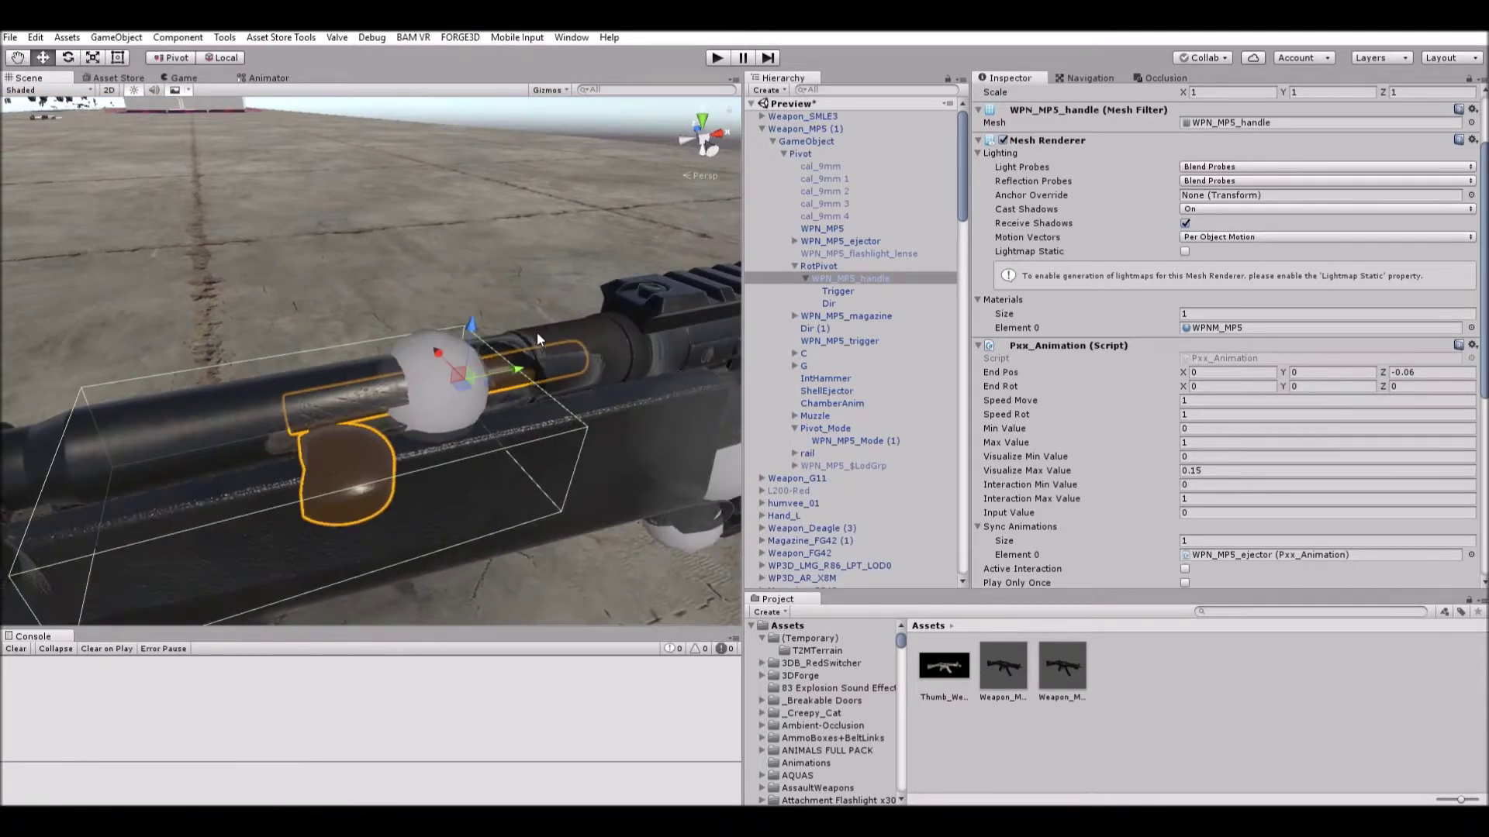
pyautogui.moveTo(536, 334); pyautogui.dragTo(449, 343, button='right')
pyautogui.moveTo(528, 360); pyautogui.dragTo(457, 351, button='middle')
pyautogui.moveTo(505, 402); pyautogui.dragTo(491, 387)
pyautogui.moveTo(475, 413); pyautogui.dragTo(280, 374, button='middle')
pyautogui.moveTo(589, 271); pyautogui.dragTo(372, 416, button='middle')
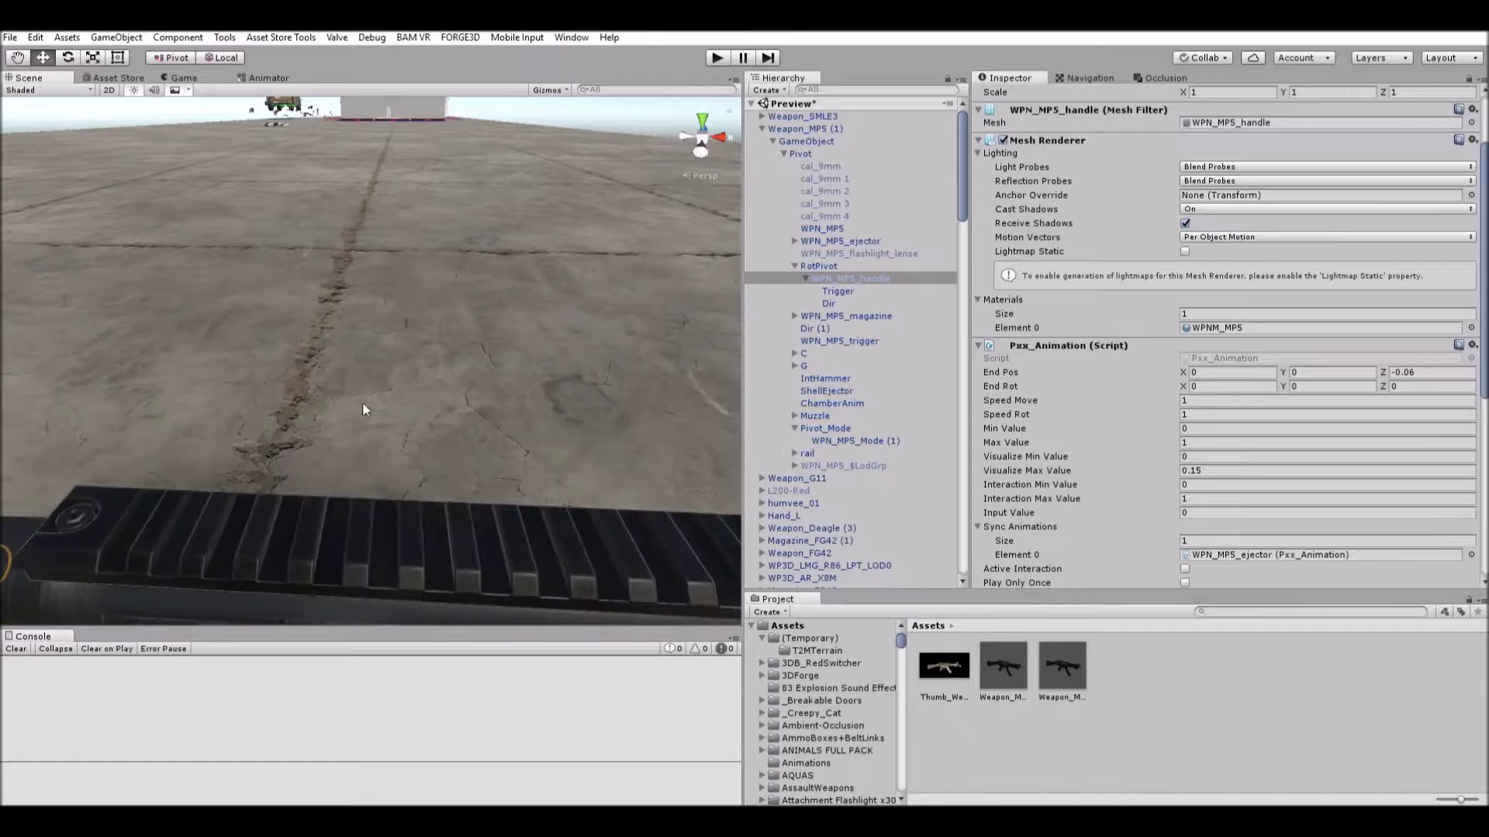
pyautogui.moveTo(373, 415); pyautogui.dragTo(259, 349, button='right')
pyautogui.moveTo(259, 349); pyautogui.dragTo(490, 309, button='middle')
pyautogui.moveTo(232, 357); pyautogui.dragTo(407, 344, button='right')
pyautogui.moveTo(408, 349); pyautogui.dragTo(496, 343, button='middle')
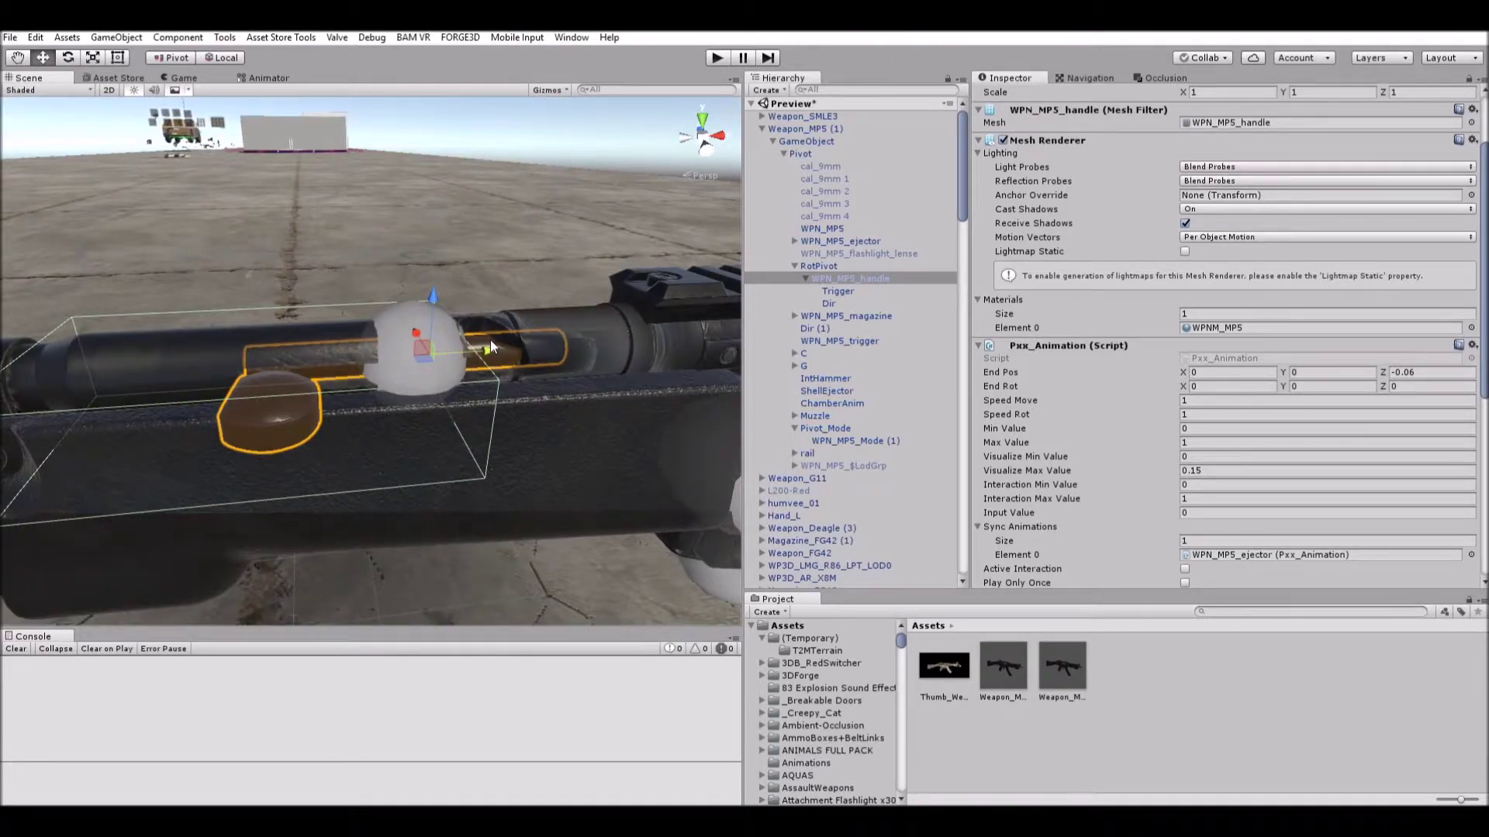
pyautogui.moveTo(491, 342)
pyautogui.mouseDown()
pyautogui.moveTo(593, 338)
pyautogui.moveTo(491, 343)
pyautogui.mouseUp()
pyautogui.moveTo(491, 343); pyautogui.dragTo(200, 335, button='middle')
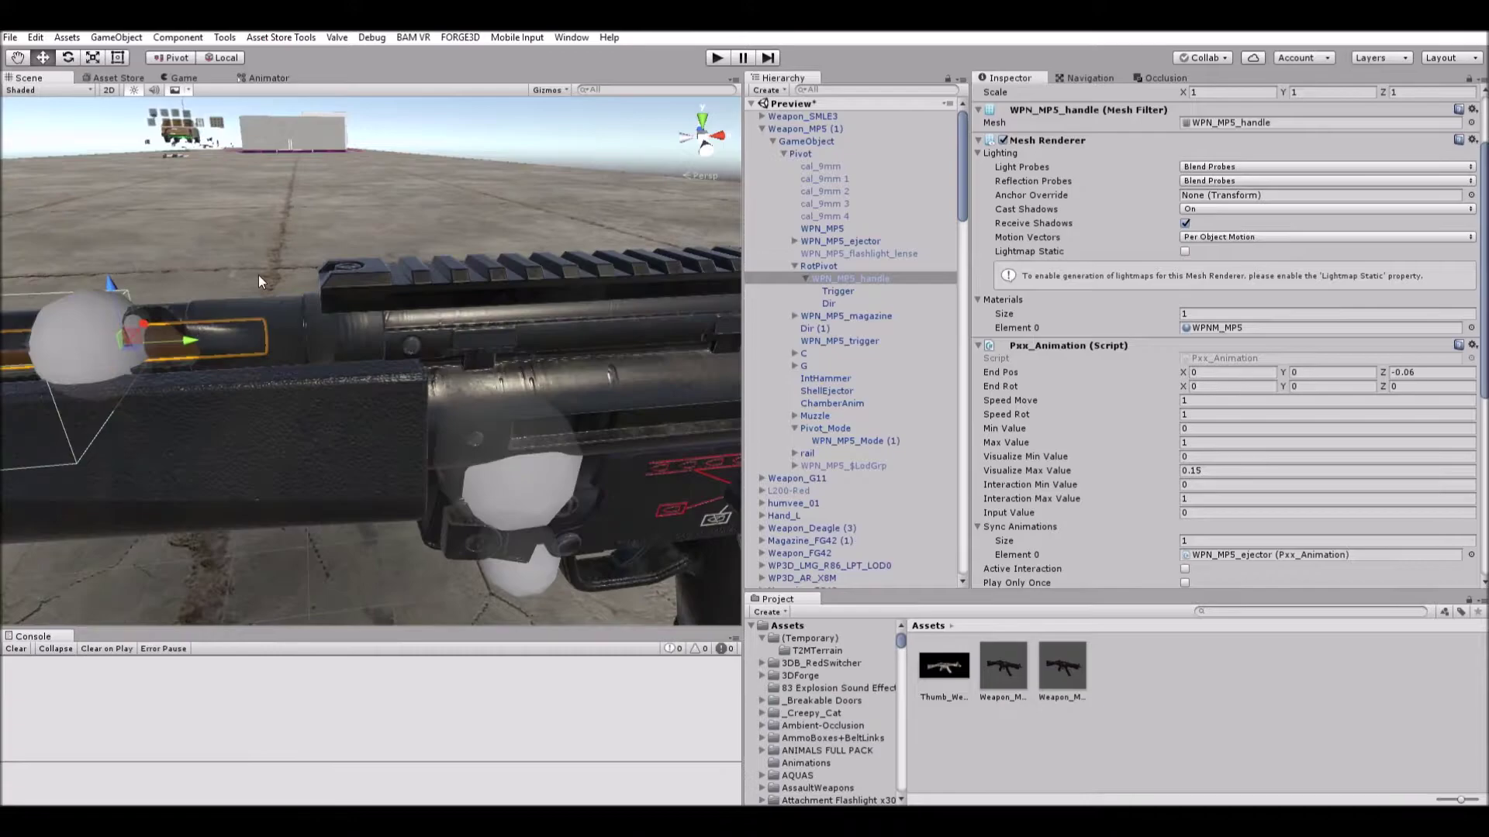
pyautogui.moveTo(488, 329); pyautogui.dragTo(340, 308, button='right')
pyautogui.moveTo(407, 362); pyautogui.dragTo(308, 362, button='middle')
pyautogui.moveTo(307, 362); pyautogui.dragTo(498, 465, button='right')
# Select Weapon_MP5 (1) and review its Closed Bolt script's fire mode, damage falloff and slide settings.
pyautogui.click(846, 125)
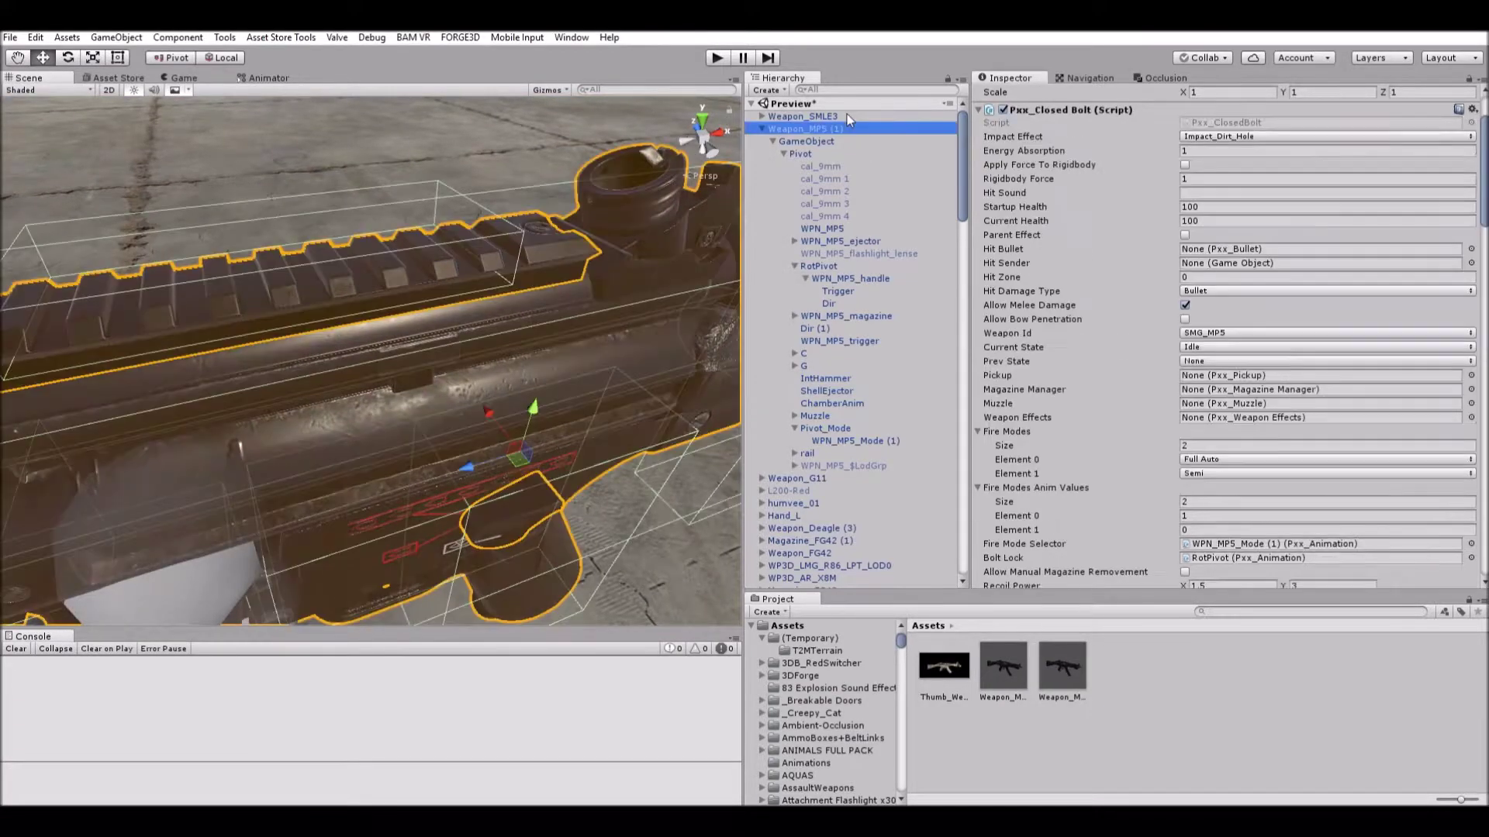
pyautogui.scroll(-3, 1415, 289)
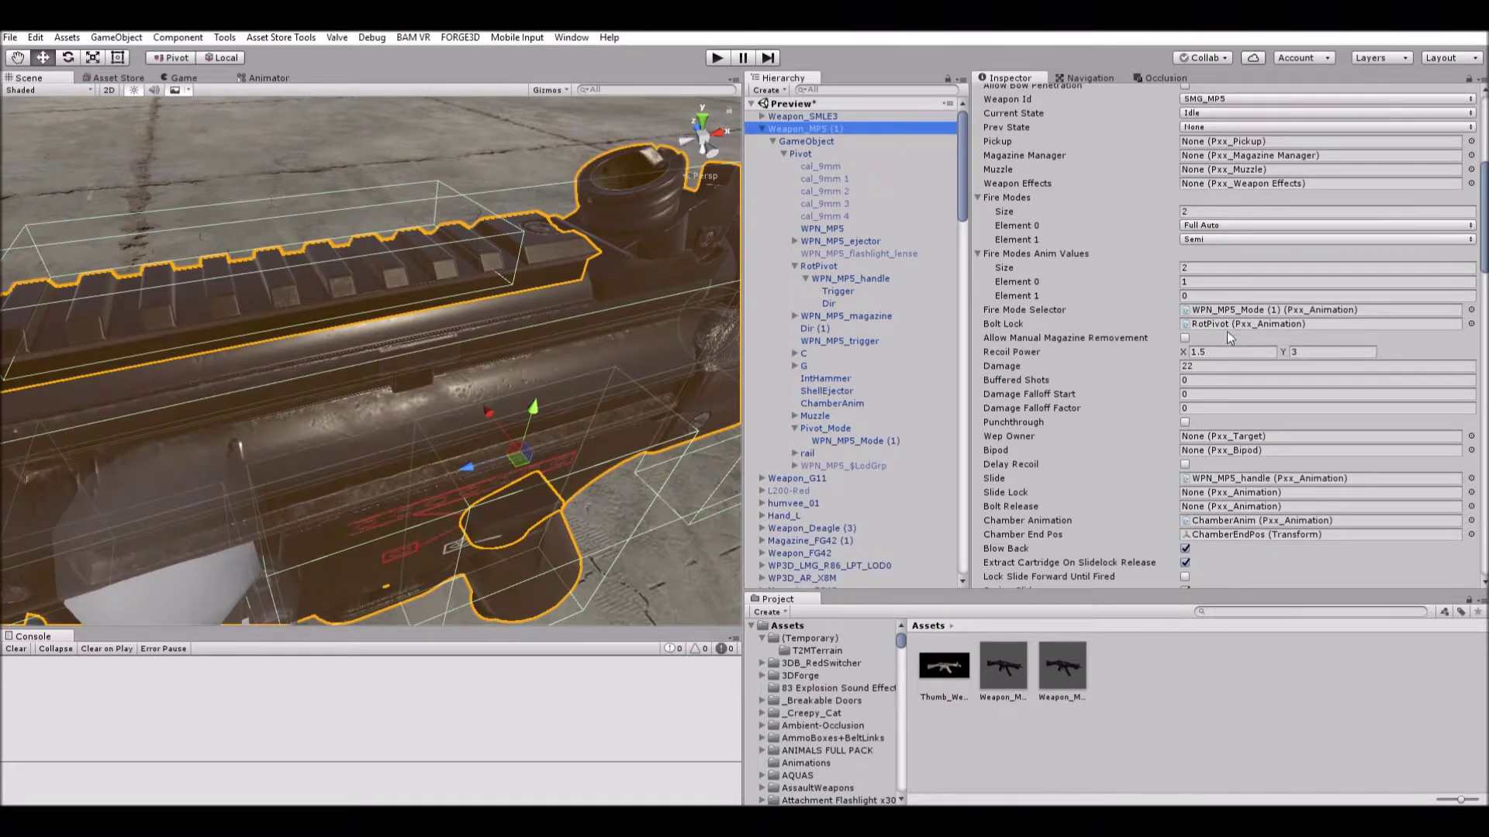
pyautogui.click(1256, 394)
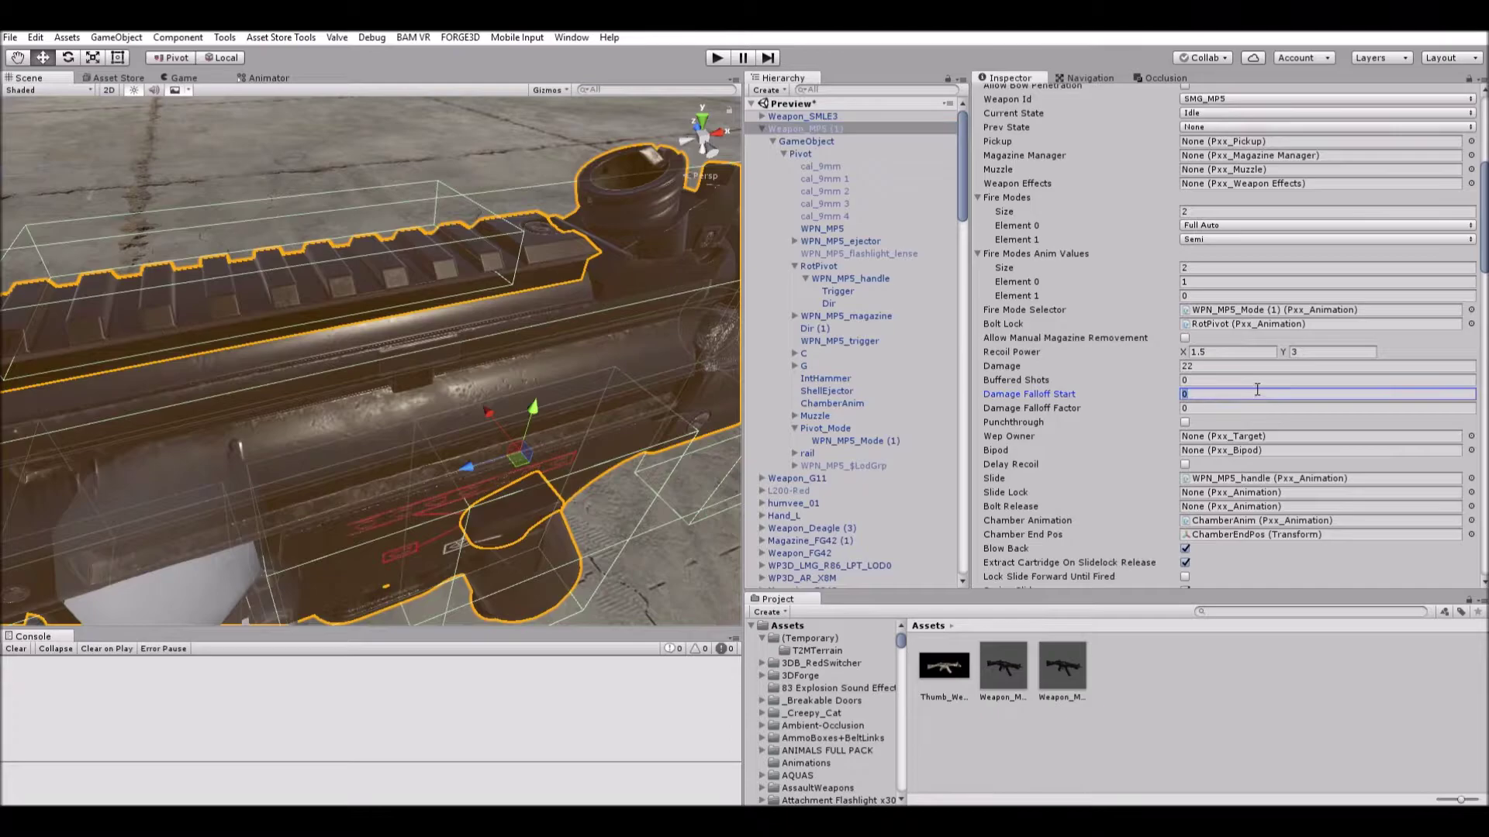
pyautogui.scroll(-2, 1252, 364)
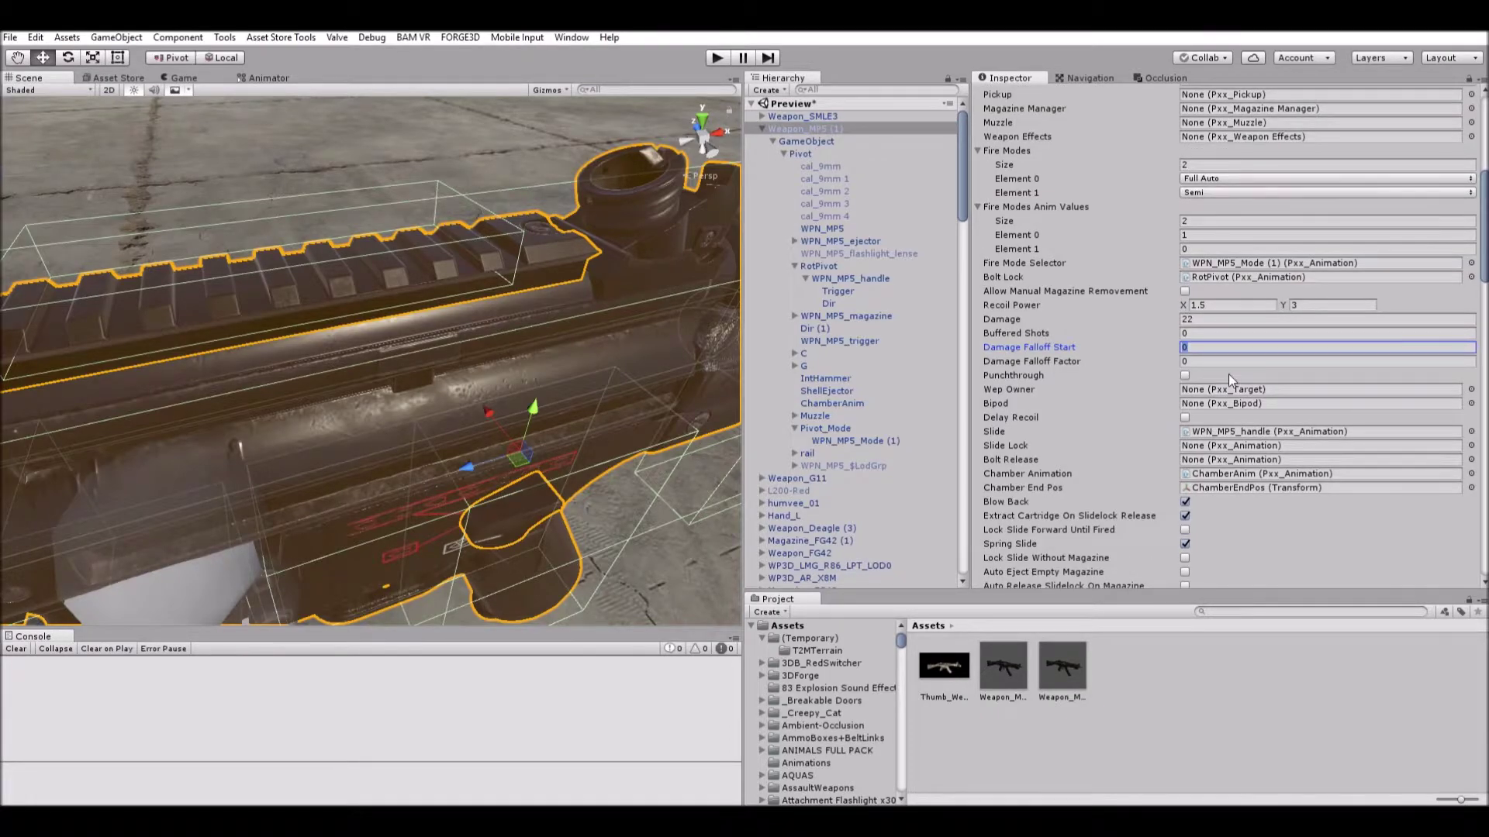
pyautogui.scroll(-2, 1228, 374)
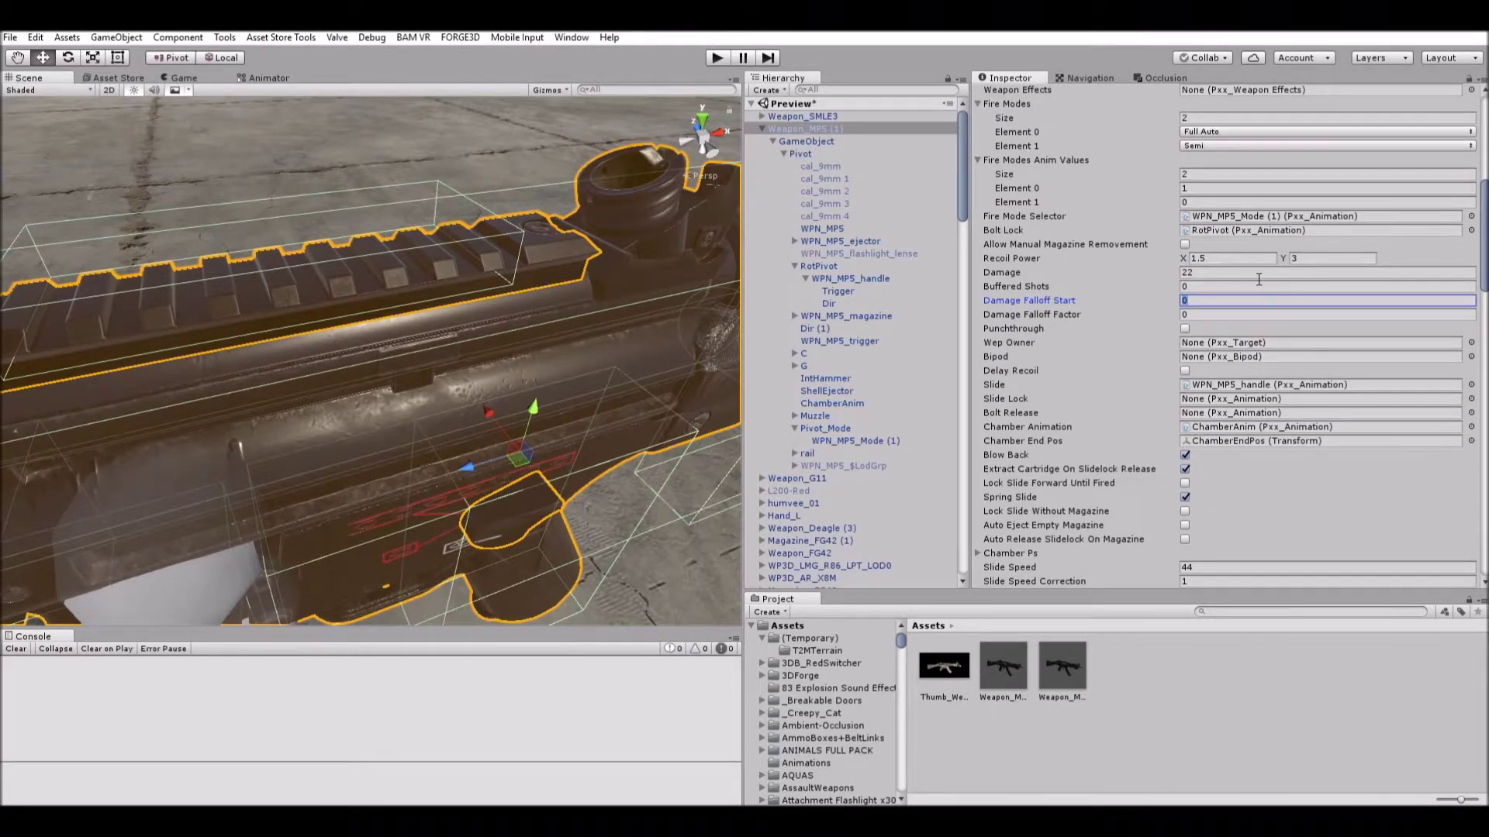
pyautogui.click(1270, 309)
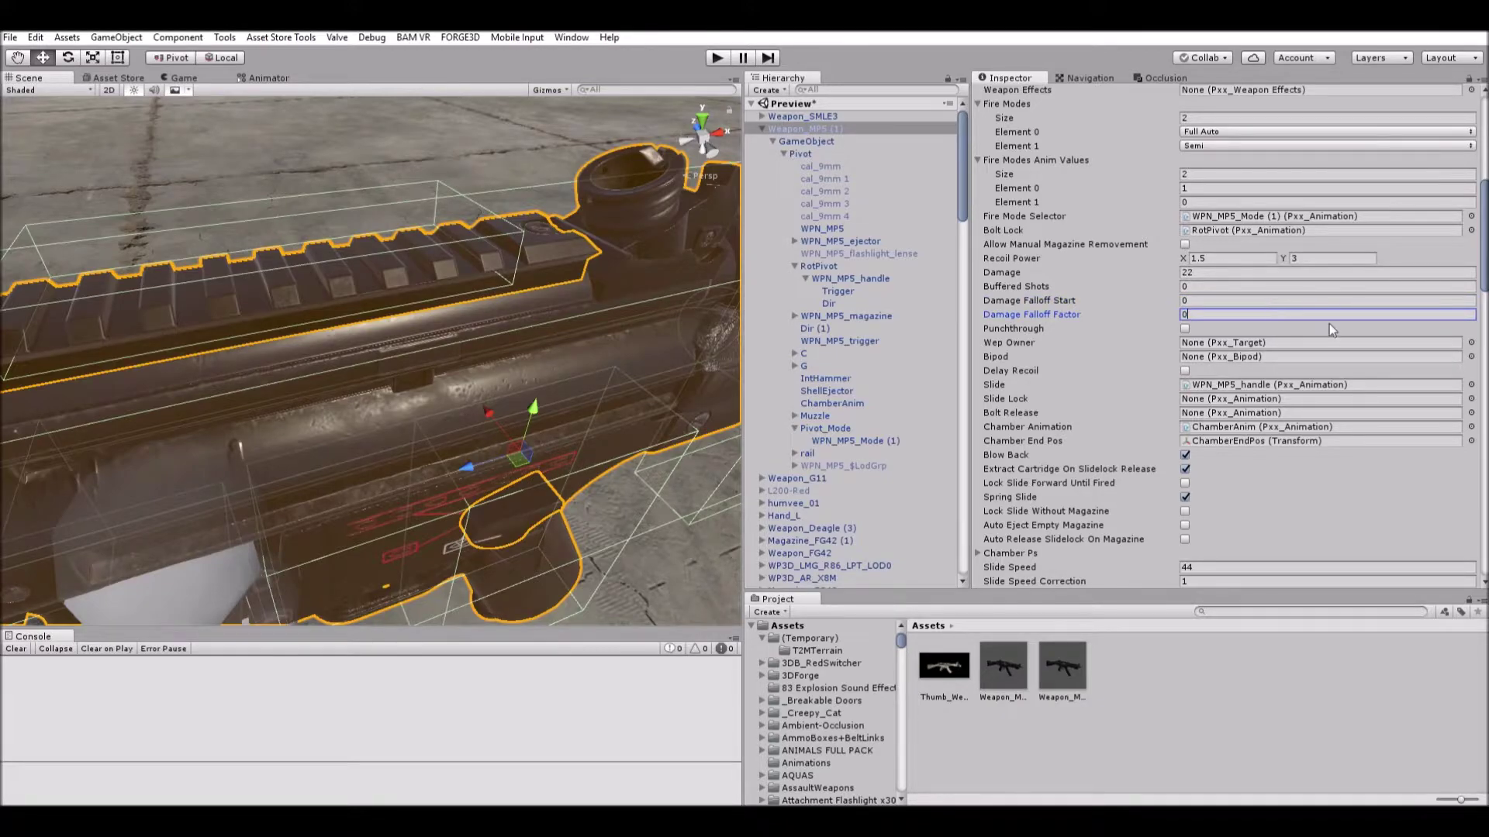
pyautogui.scroll(-2, 1267, 360)
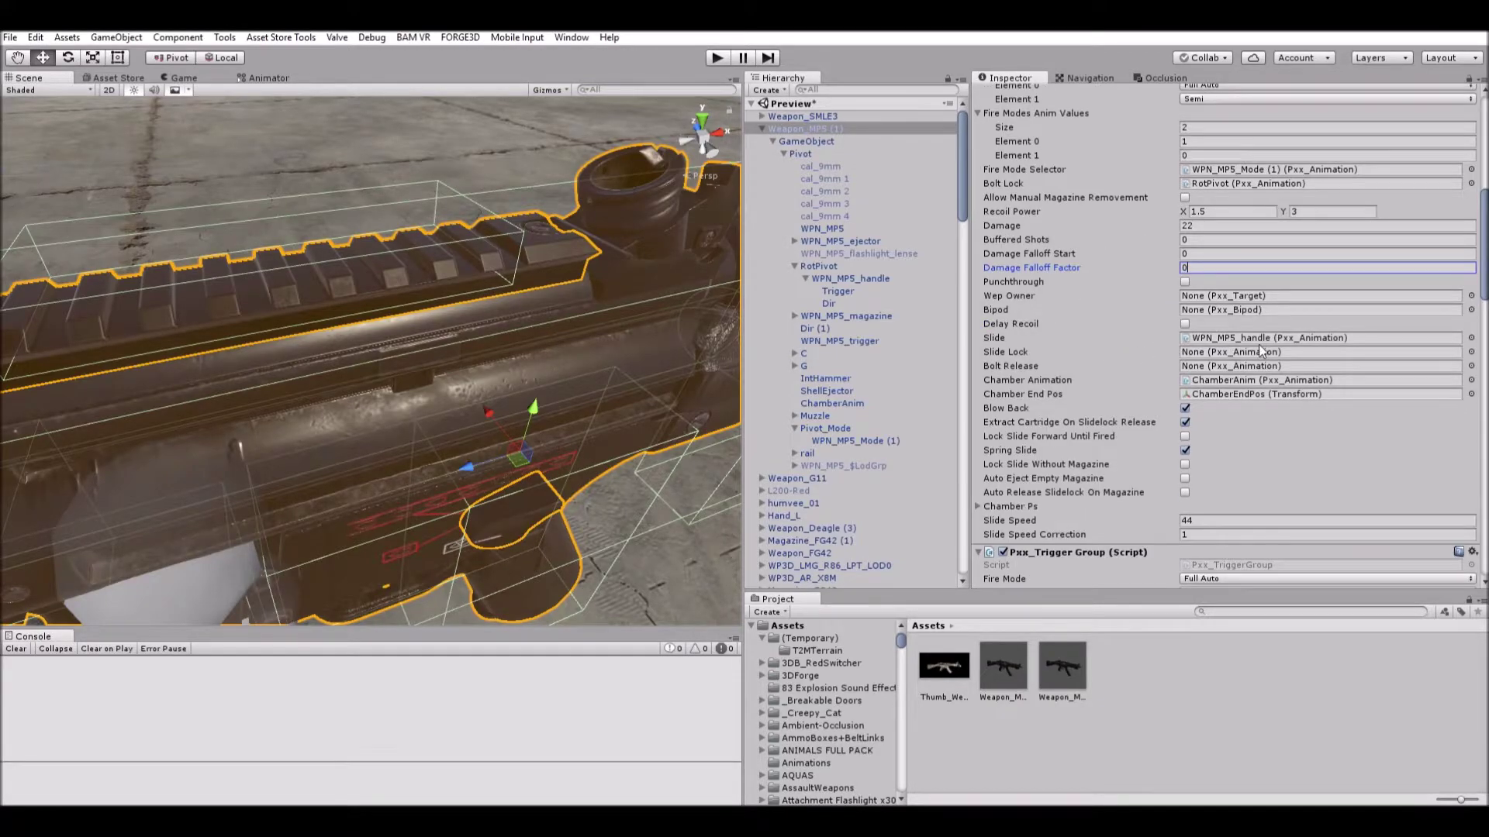
# Locate the ChamberAnim object referenced by Chamber Animation and examine its placement and animation settings.
pyautogui.click(1264, 379)
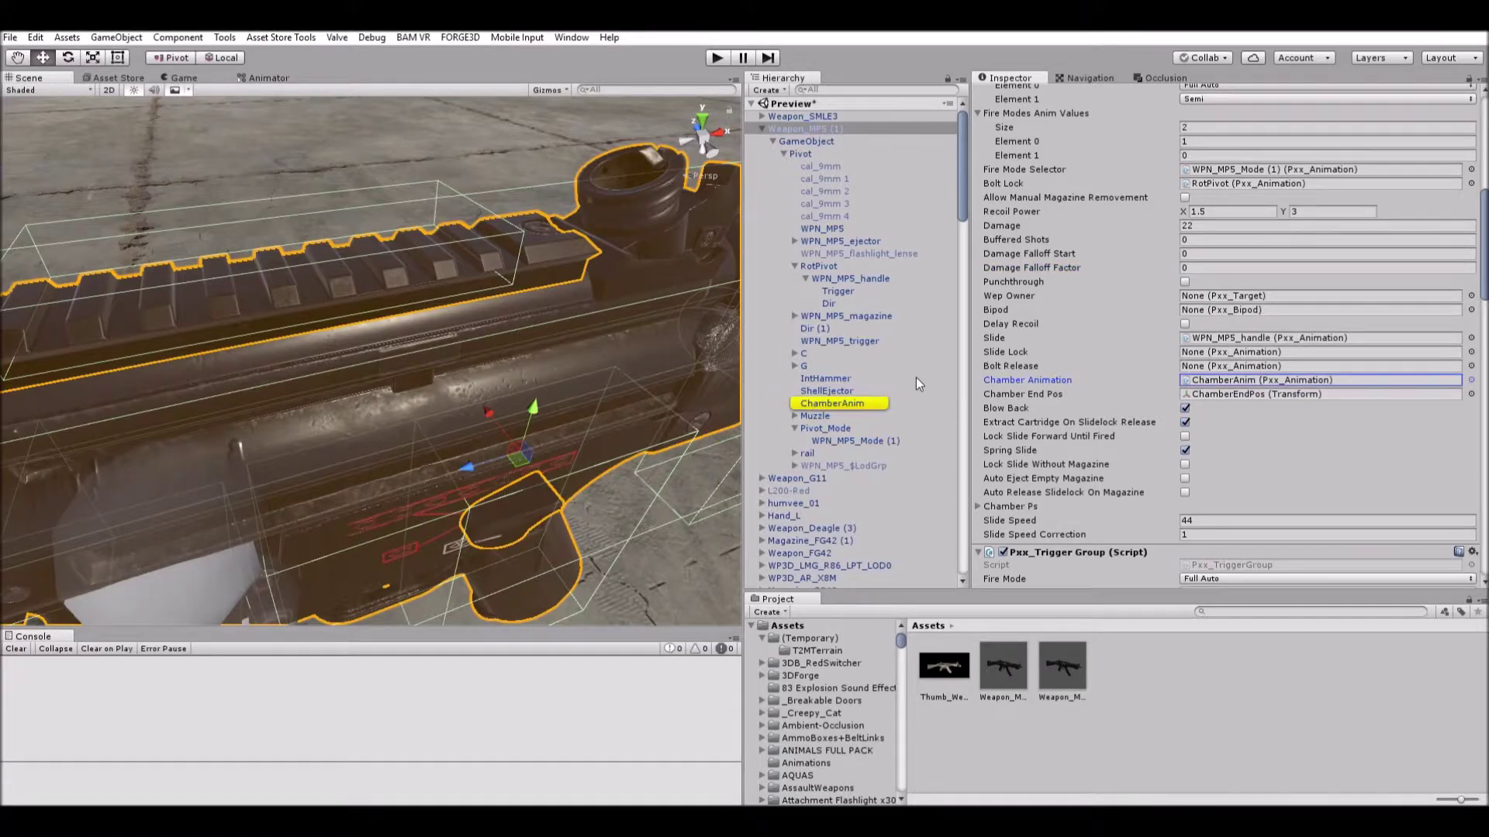
pyautogui.doubleClick(858, 397)
pyautogui.moveTo(326, 280); pyautogui.dragTo(186, 255, button='right')
pyautogui.moveTo(654, 299); pyautogui.dragTo(356, 358, button='right')
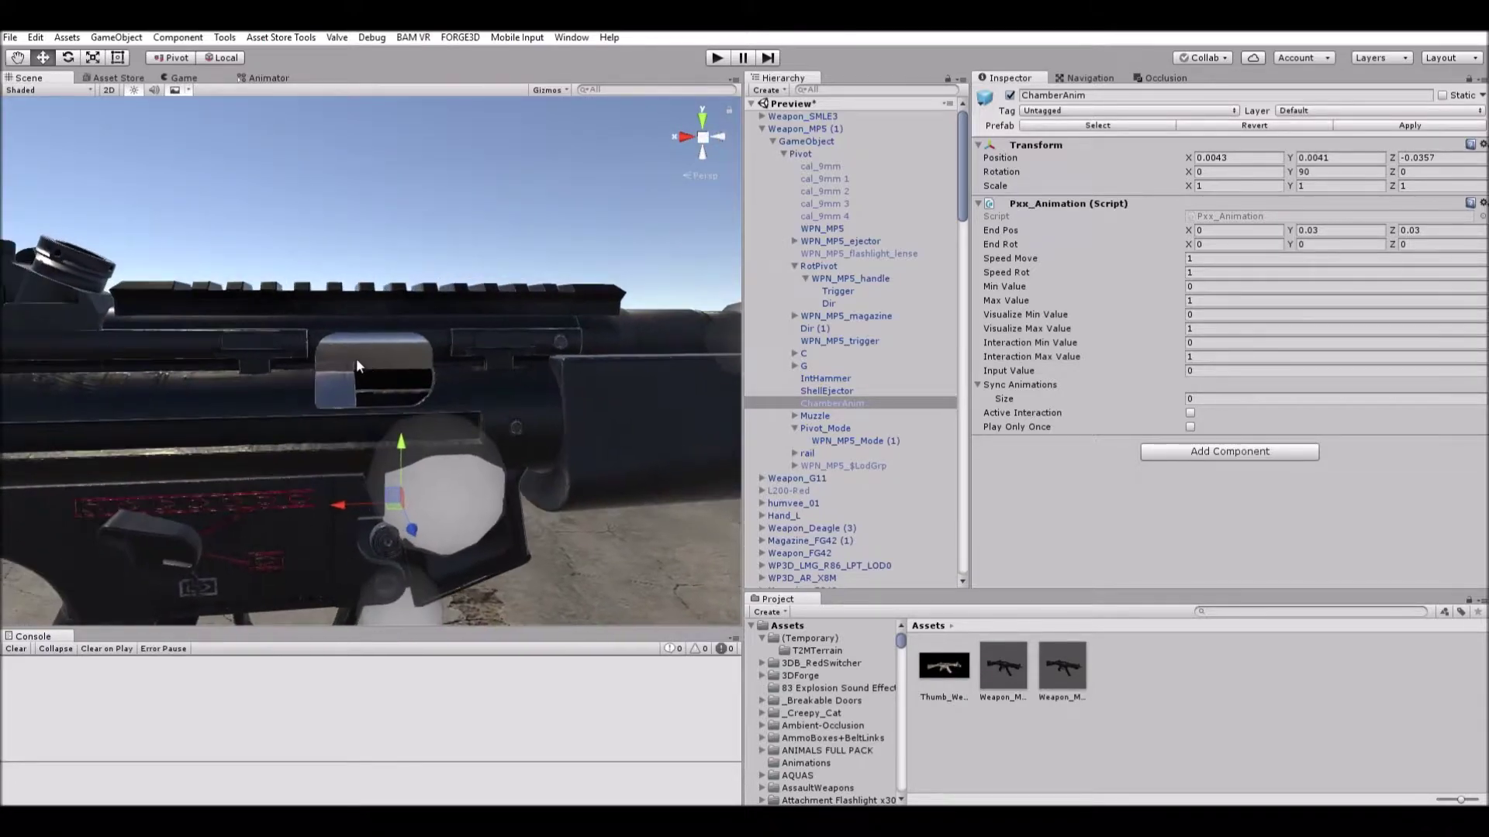
# Return to Weapon_MP5 (1), locate the ChamberEndPos object assigned as Chamber End Pos, and frame it in the scene.
pyautogui.click(845, 138)
pyautogui.click(839, 127)
pyautogui.scroll(-10, 1292, 380)
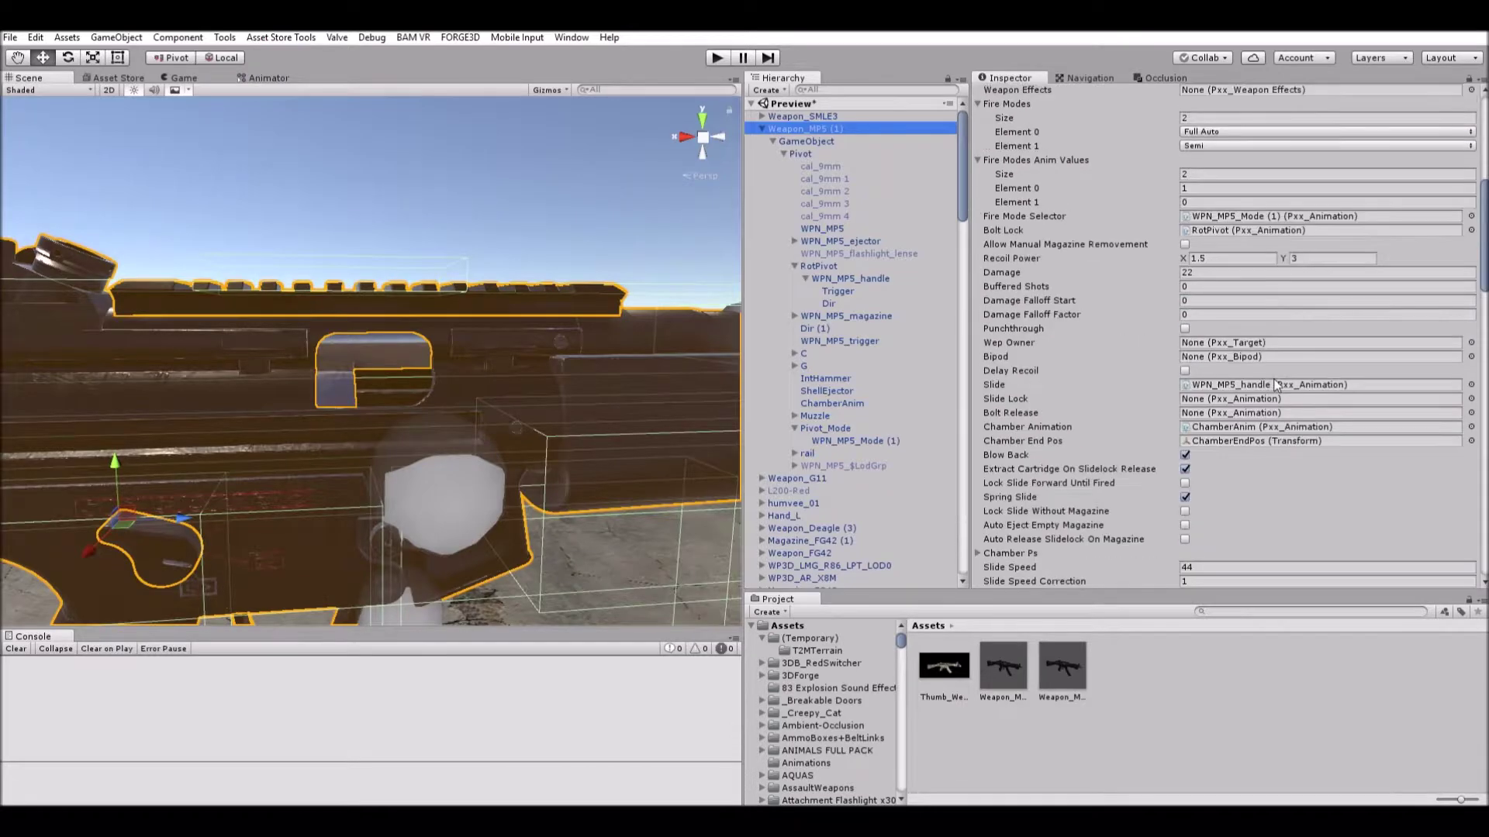
pyautogui.click(1281, 346)
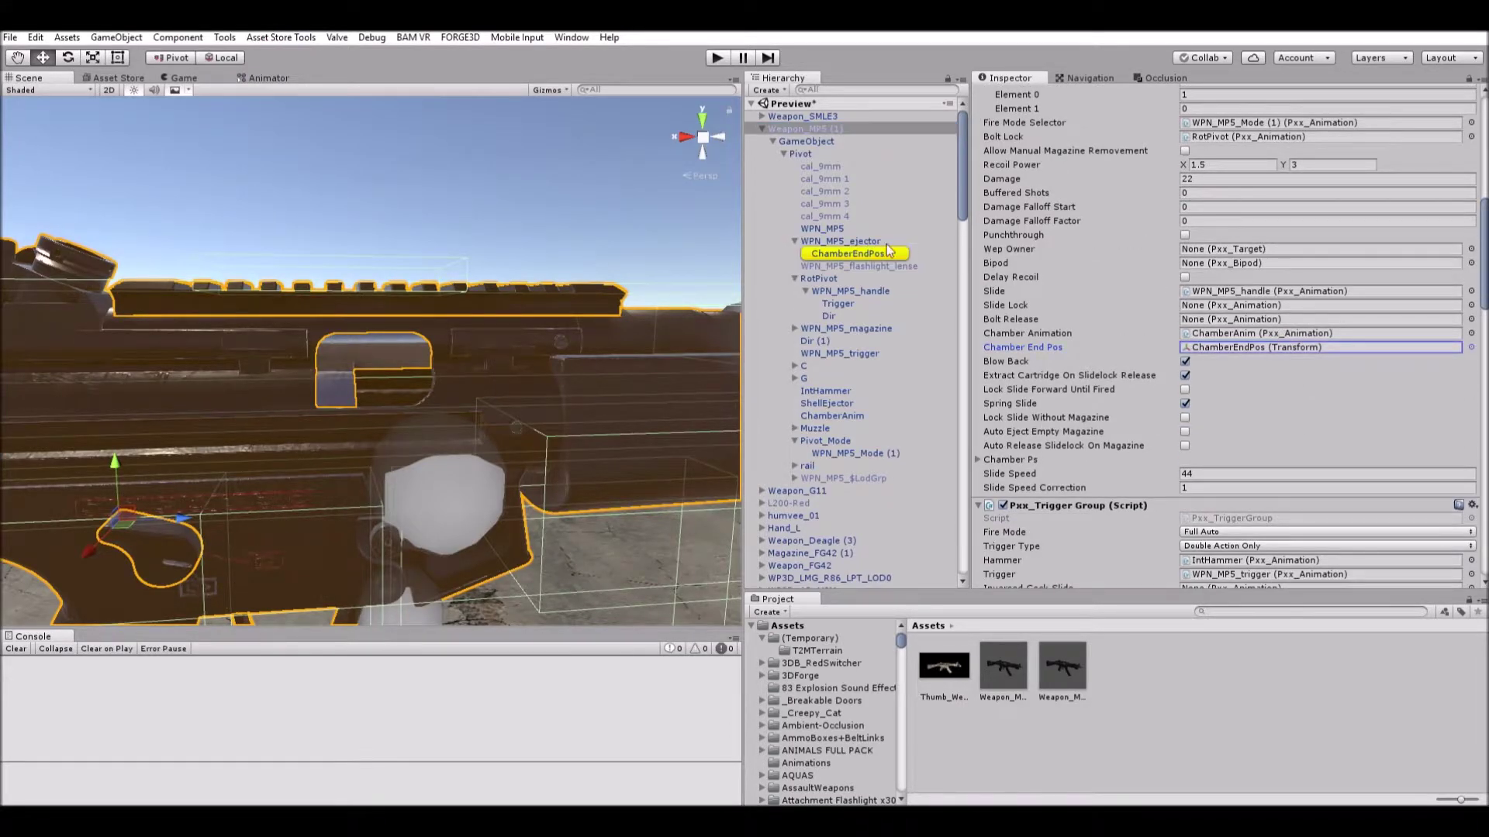
pyautogui.click(853, 253)
pyautogui.press('f')
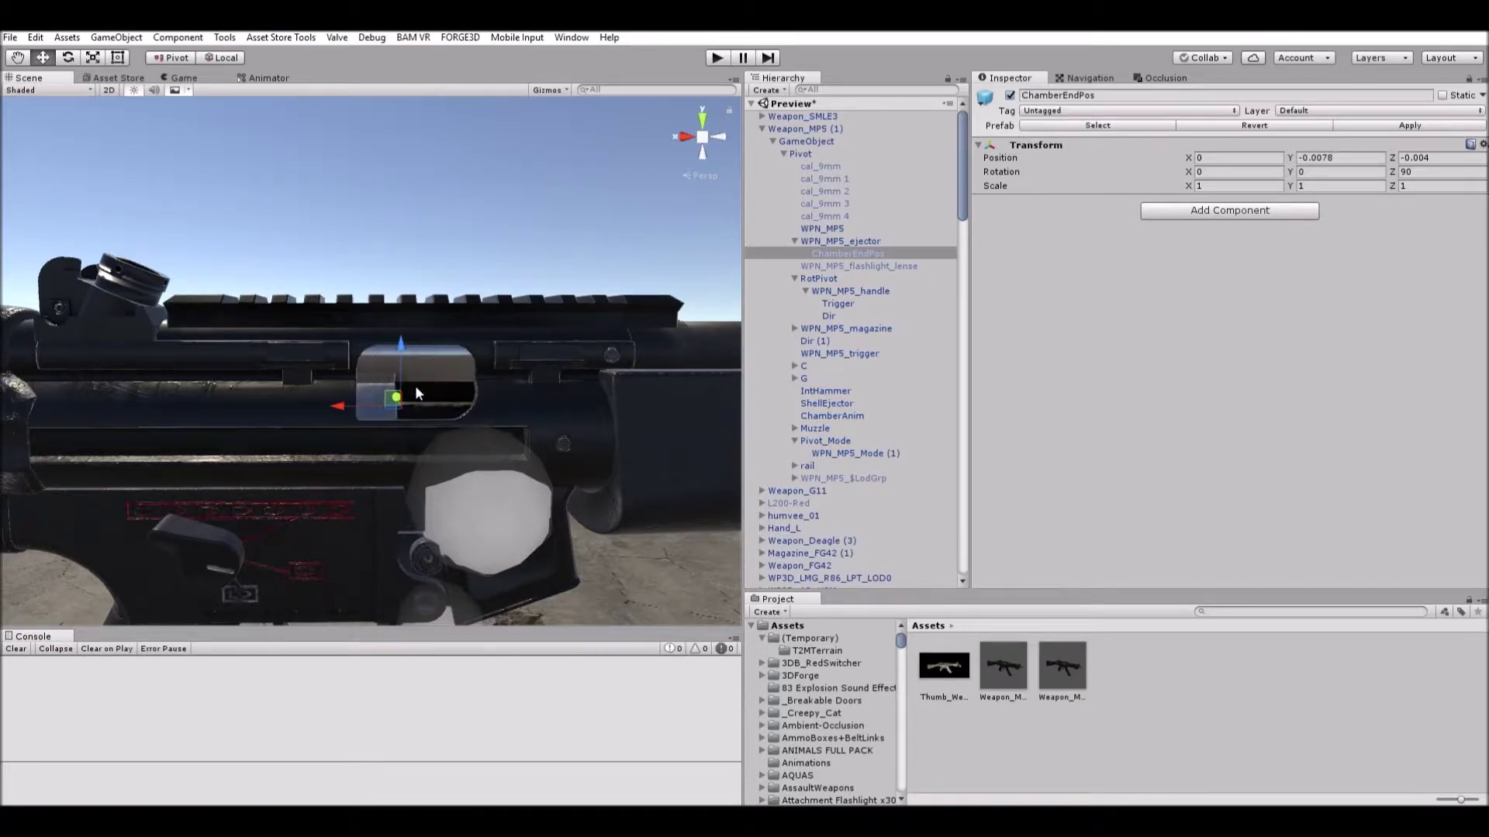
# Select Weapon_MP5 (1) again and review the Closed Bolt script's blow back and slide lock options.
pyautogui.click(836, 127)
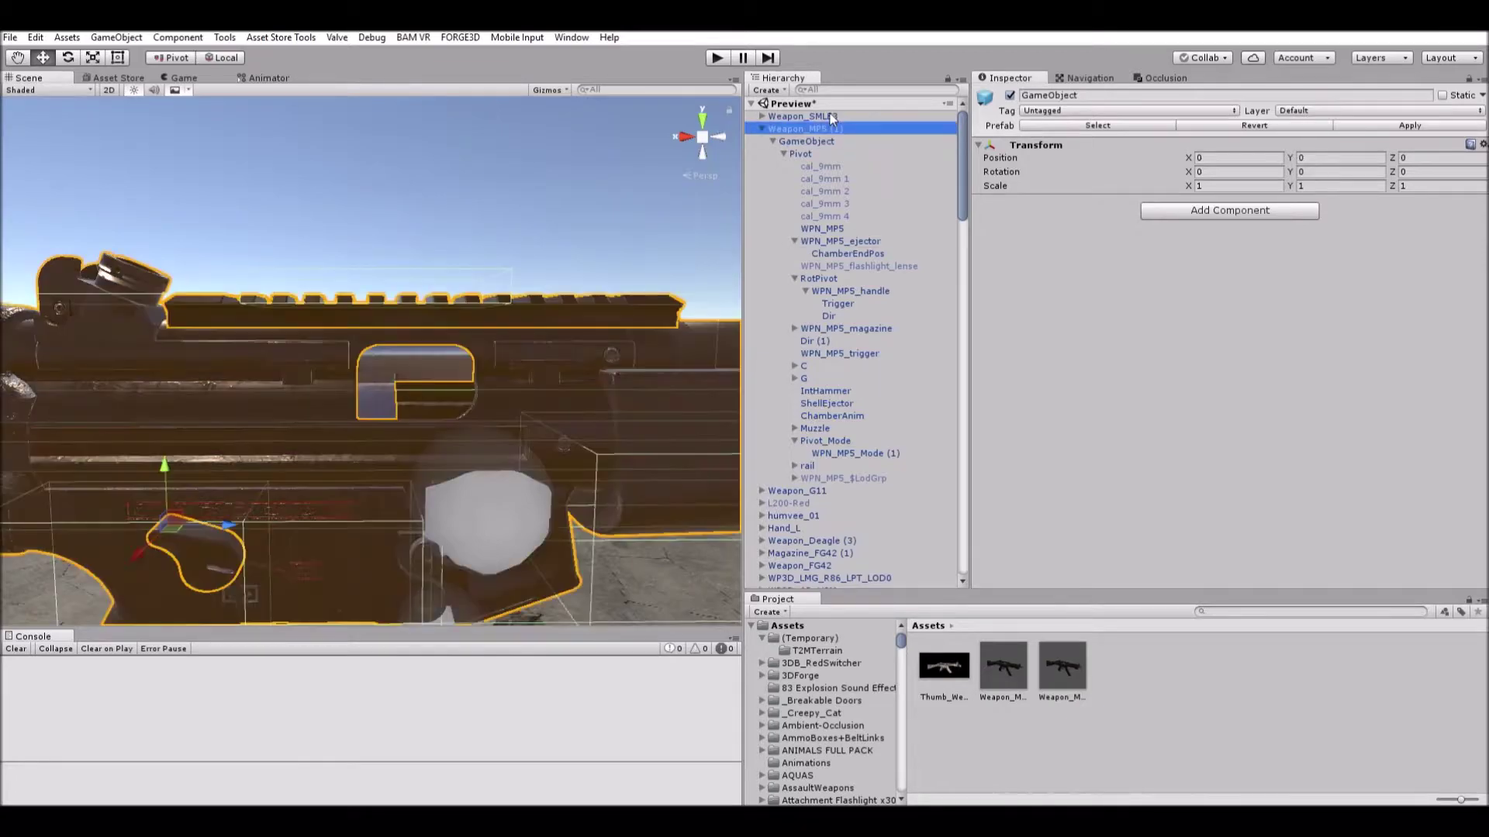
pyautogui.scroll(-5, 1416, 393)
pyautogui.scroll(-10, 1415, 393)
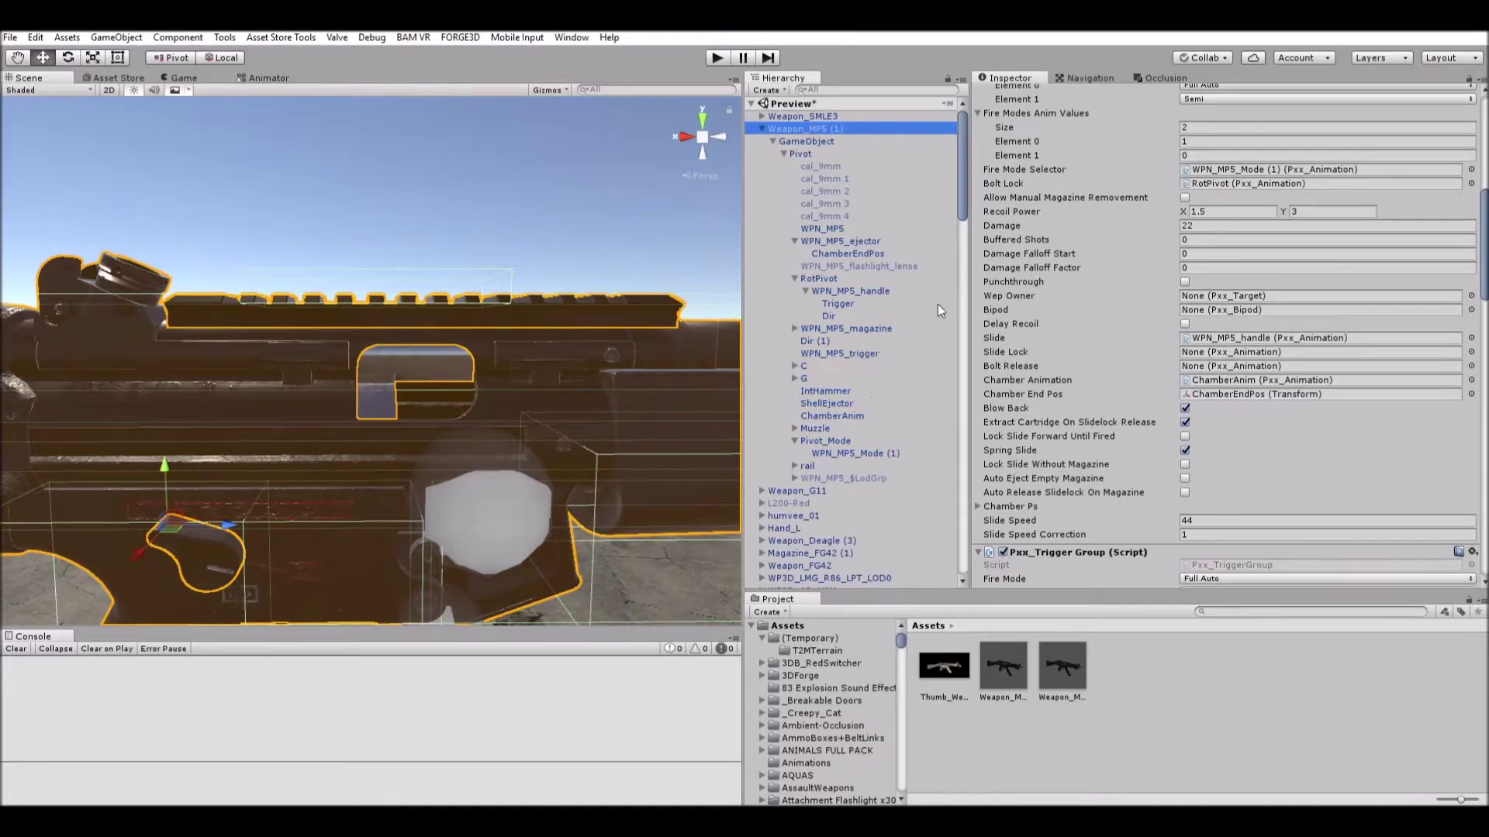
# Slide WPN_MP5_ejector rearward along the receiver to open up the lower part of the ejection port.
pyautogui.click(406, 351)
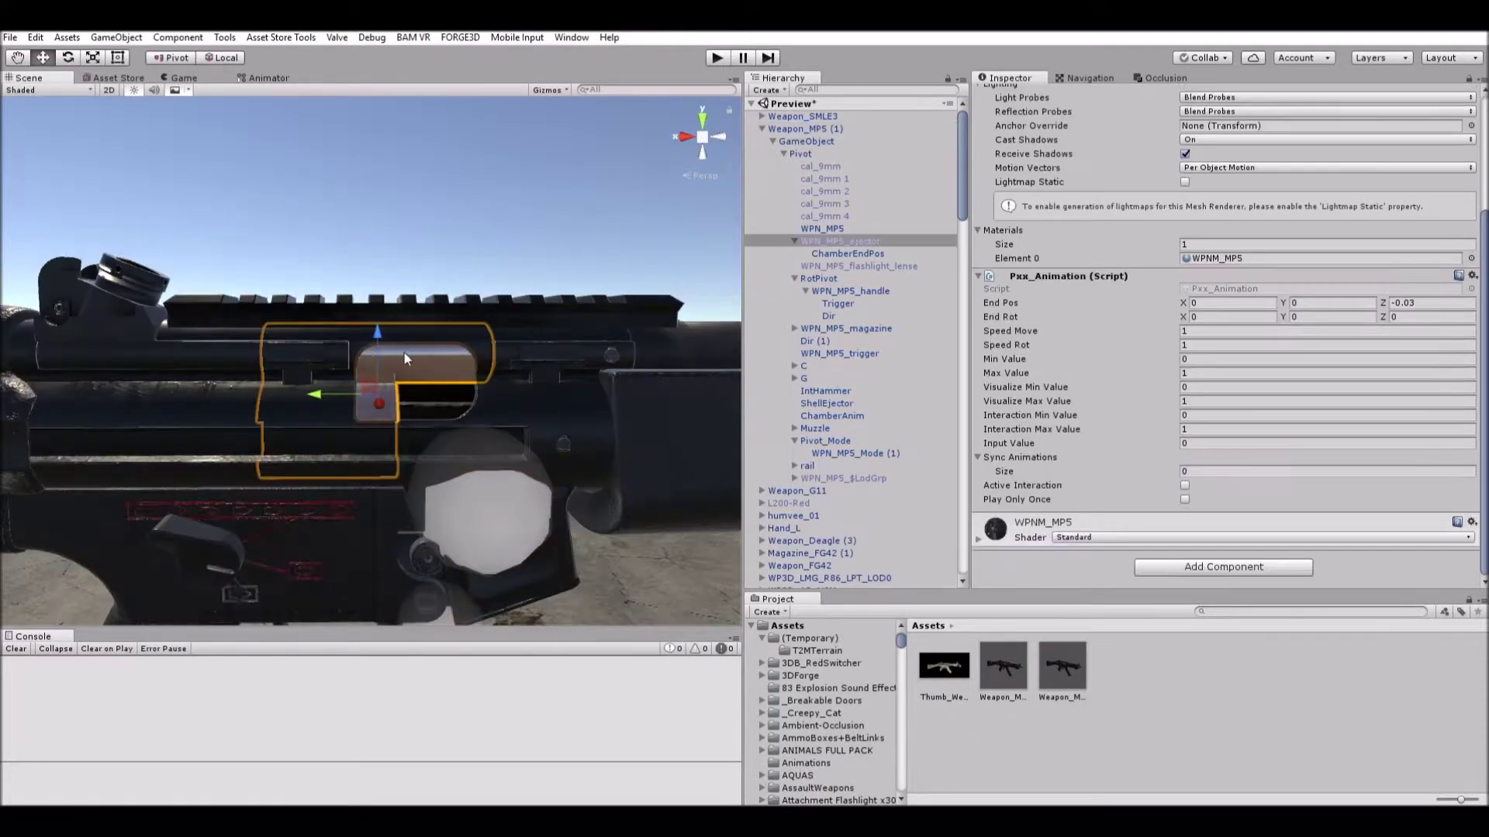
pyautogui.moveTo(327, 378); pyautogui.dragTo(400, 364)
pyautogui.moveTo(399, 363); pyautogui.dragTo(459, 392, button='right')
pyautogui.moveTo(374, 340); pyautogui.dragTo(378, 397, button='right')
pyautogui.moveTo(378, 397); pyautogui.dragTo(314, 388)
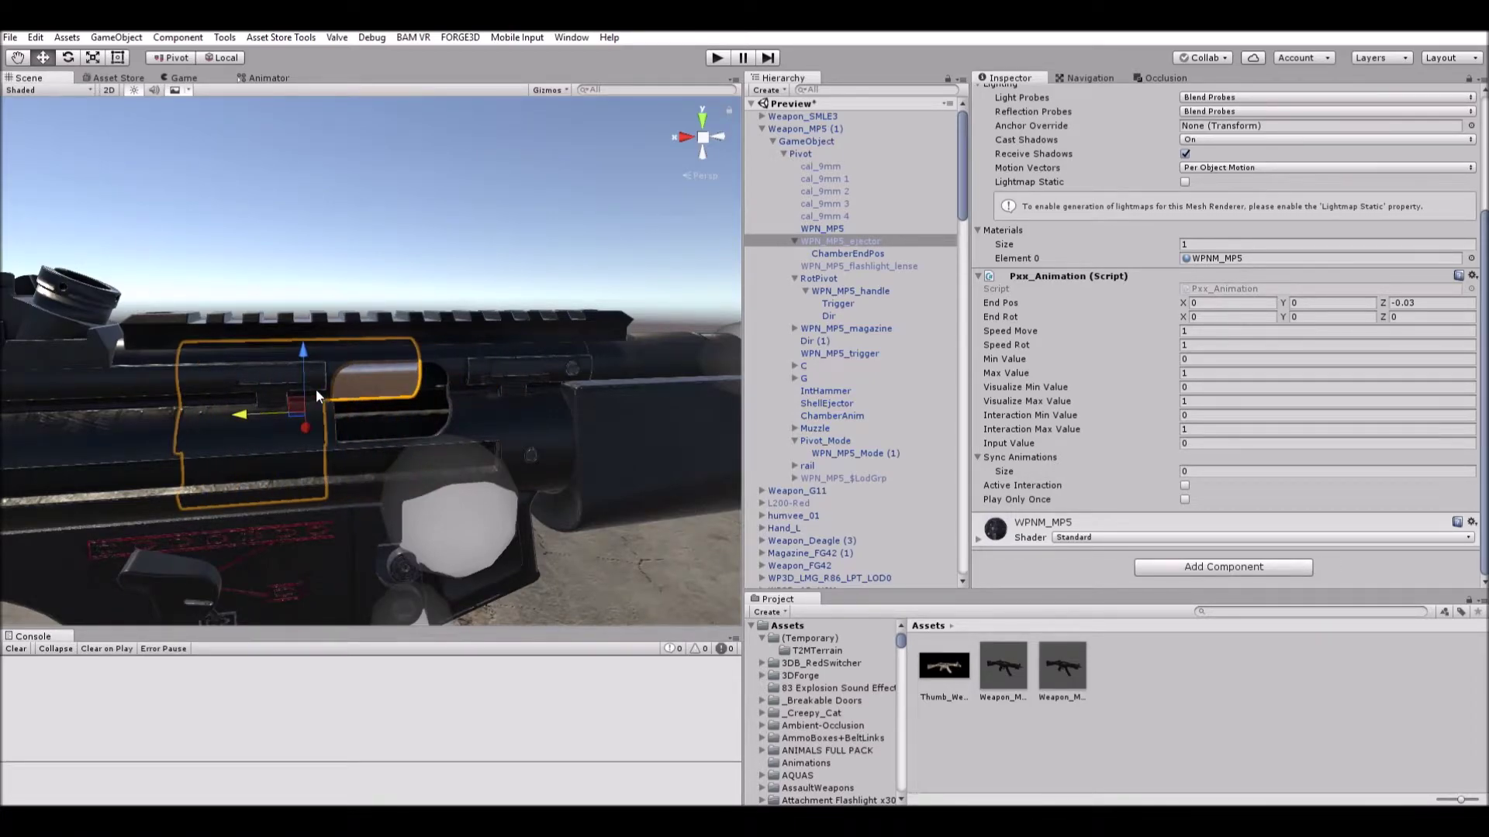
pyautogui.moveTo(315, 388)
pyautogui.mouseDown()
pyautogui.moveTo(388, 378)
pyautogui.moveTo(316, 383)
pyautogui.mouseUp()
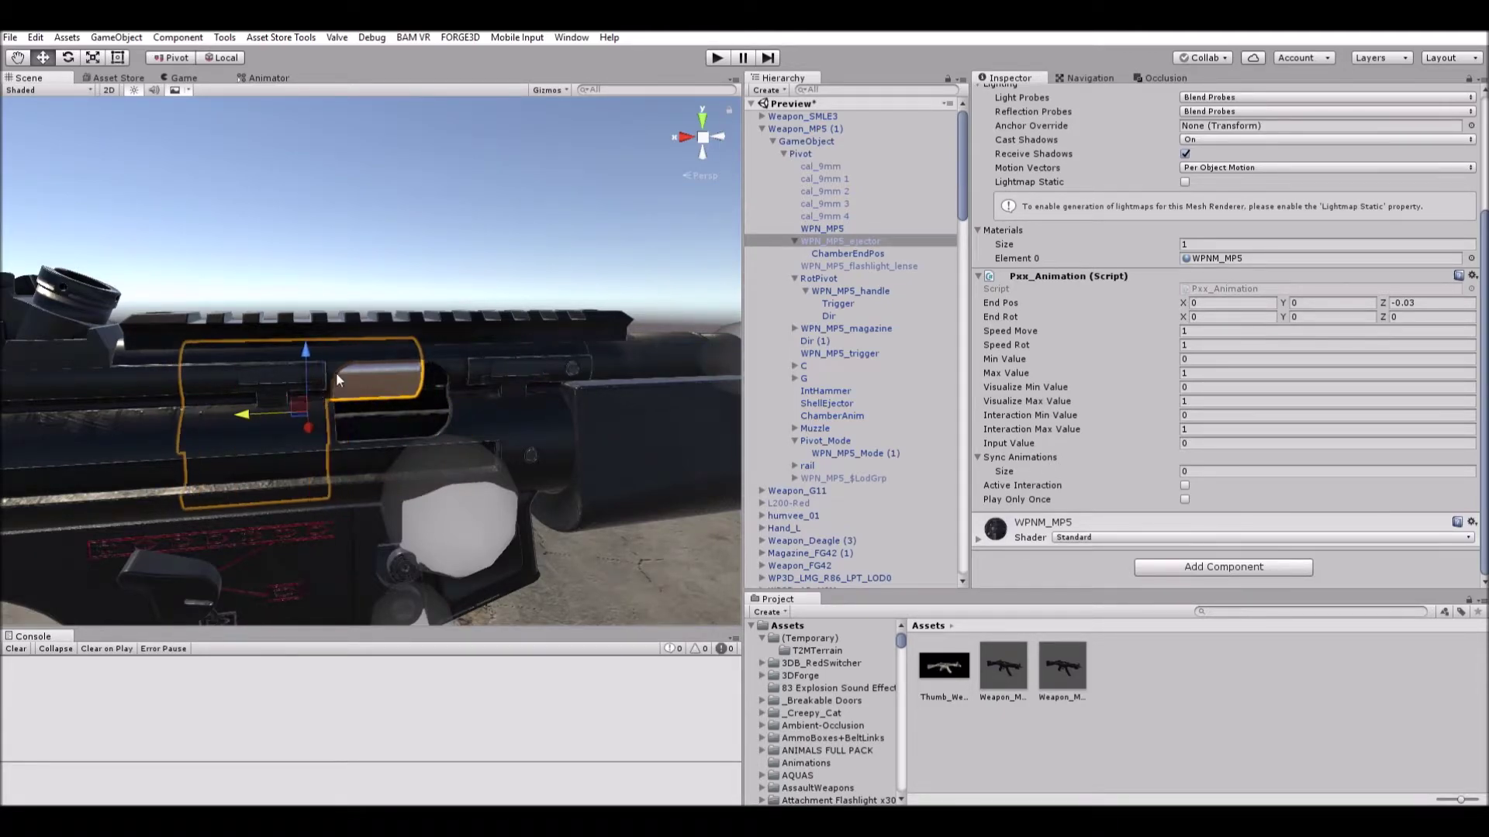
# Check the Closed Bolt script's Spring Slide option and slide WPN_MP5_ejector forward to cover the ejection port.
pyautogui.click(817, 130)
pyautogui.scroll(-15, 1182, 343)
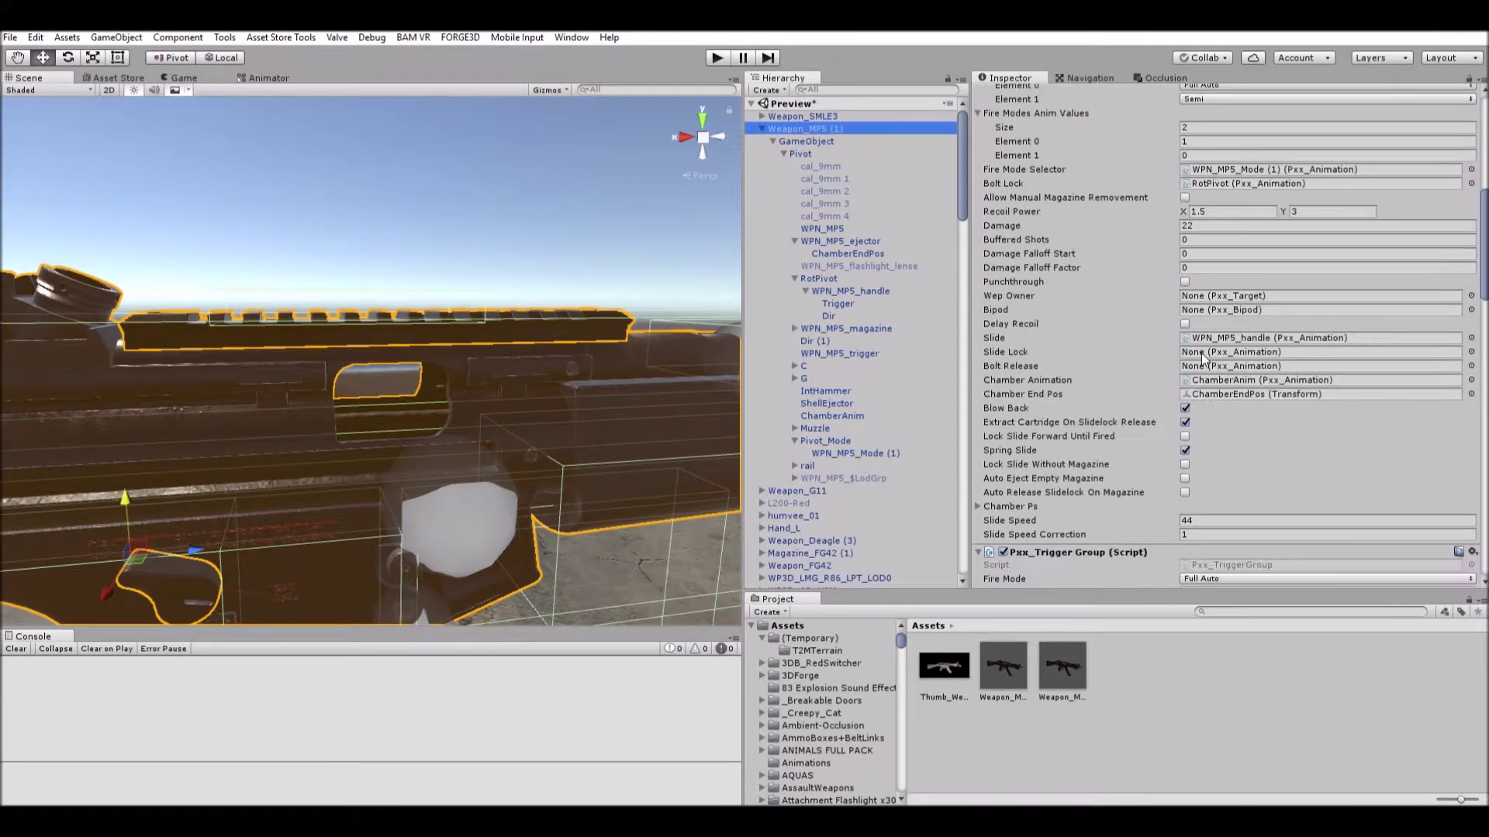
pyautogui.scroll(3, 1180, 344)
pyautogui.click(1008, 214)
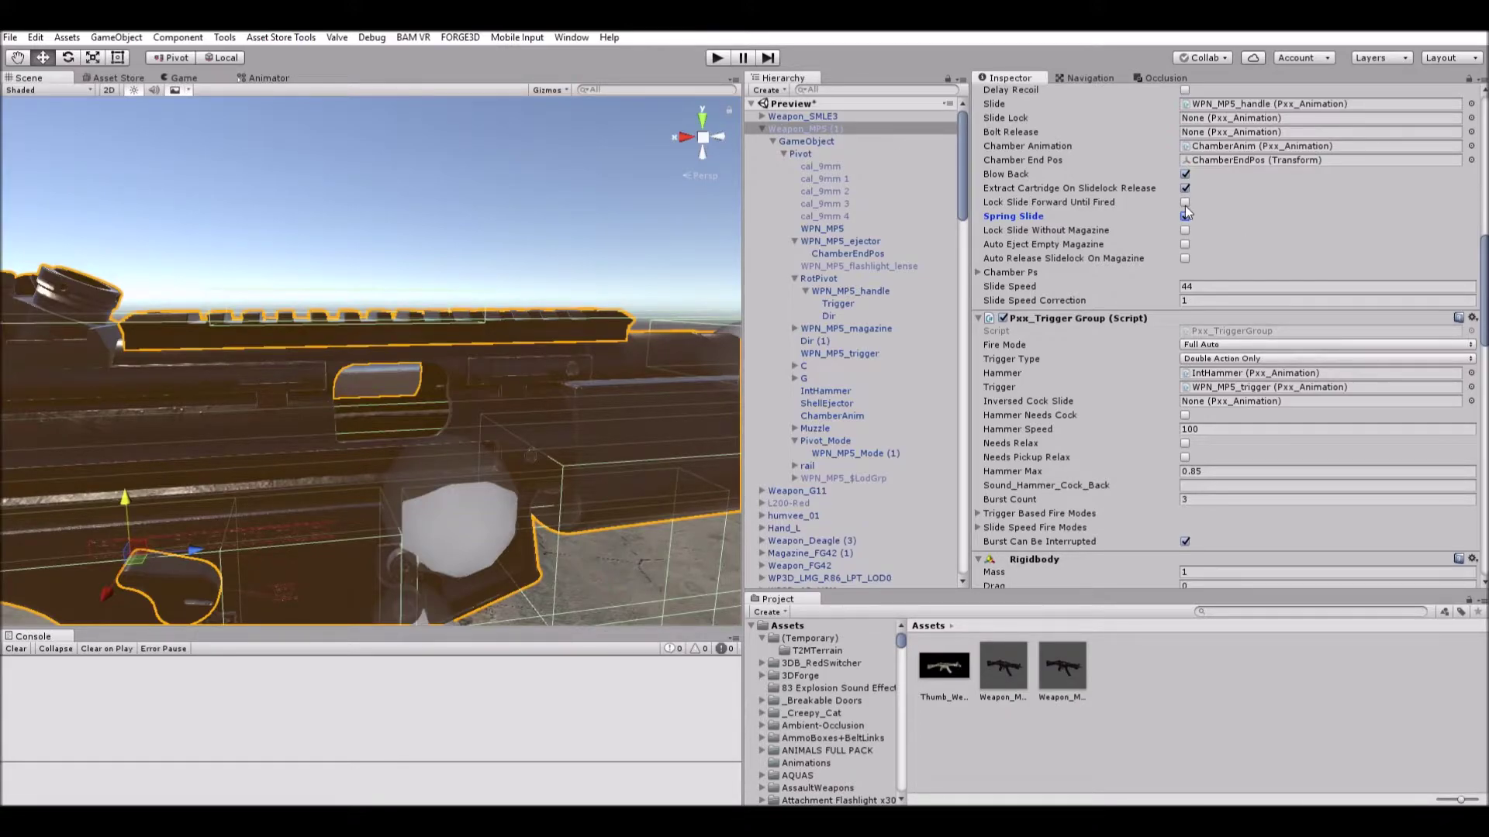
pyautogui.click(380, 374)
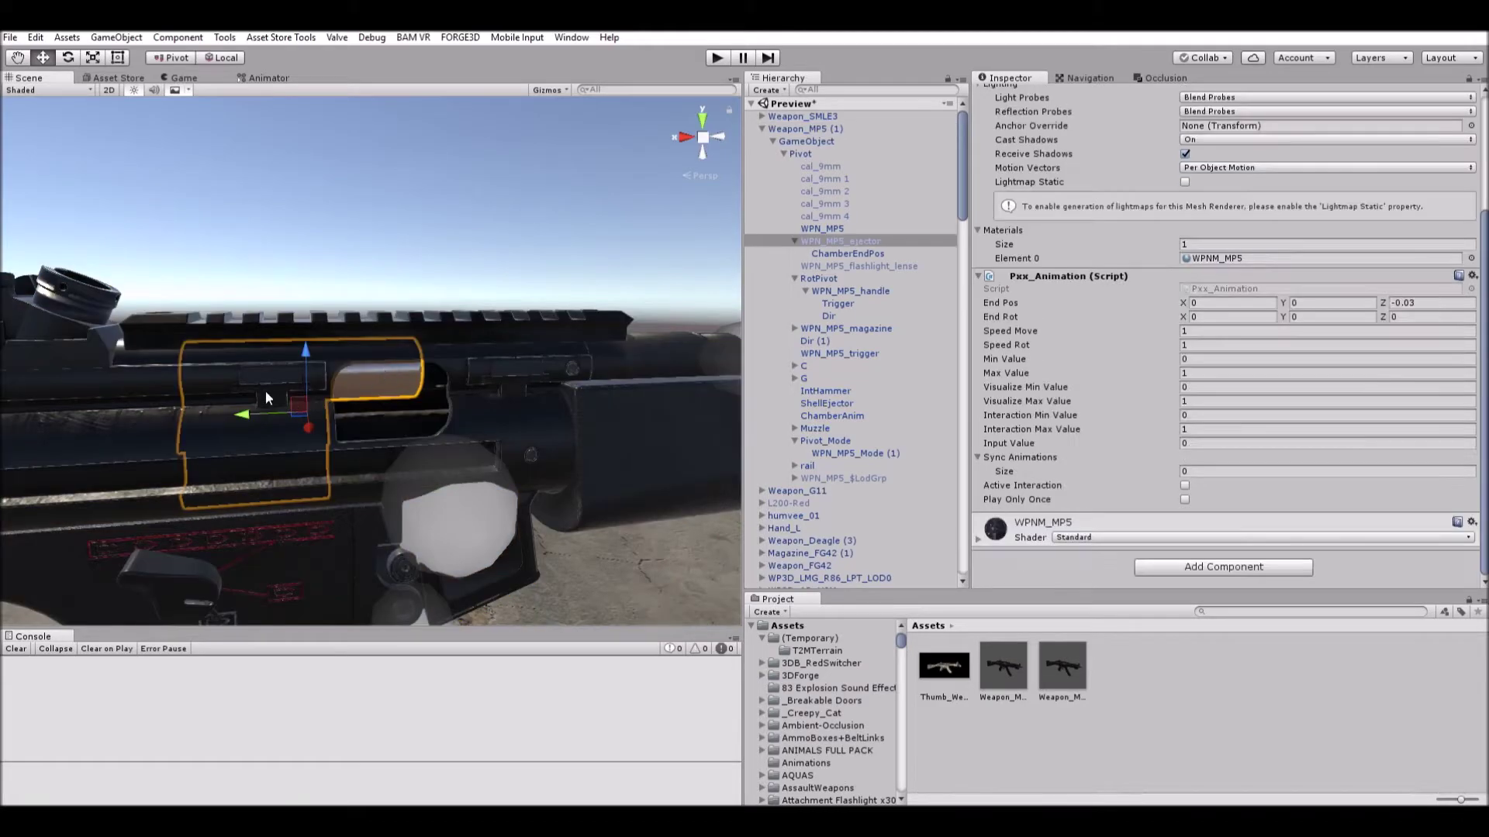
pyautogui.moveTo(245, 400); pyautogui.dragTo(304, 393)
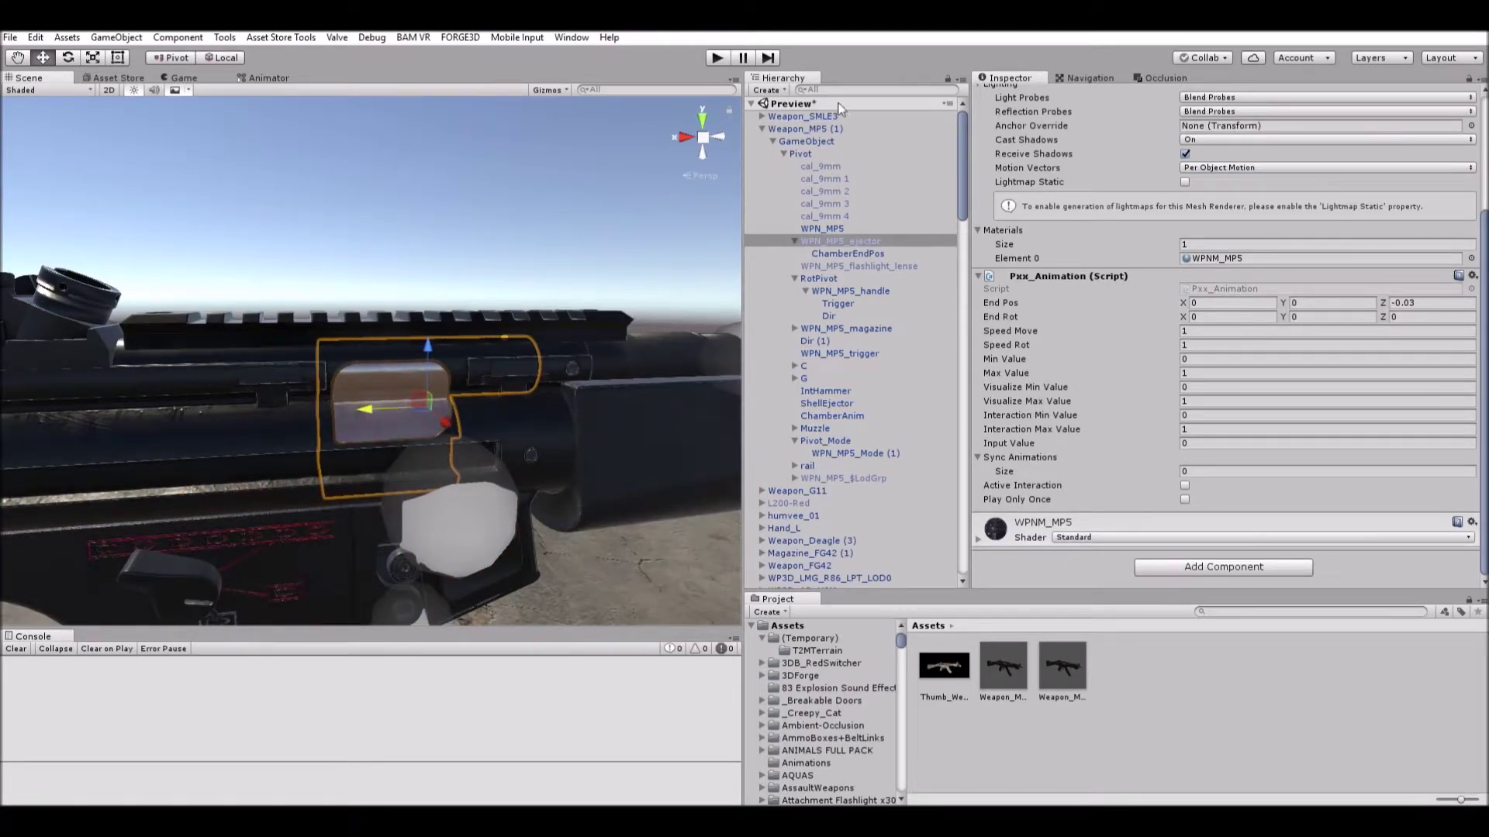
# Review Weapon_MP5 (1)'s slide and magazine options and examine the ejector in the ejection port.
pyautogui.click(829, 129)
pyautogui.scroll(-10, 1182, 243)
pyautogui.scroll(-5, 1291, 268)
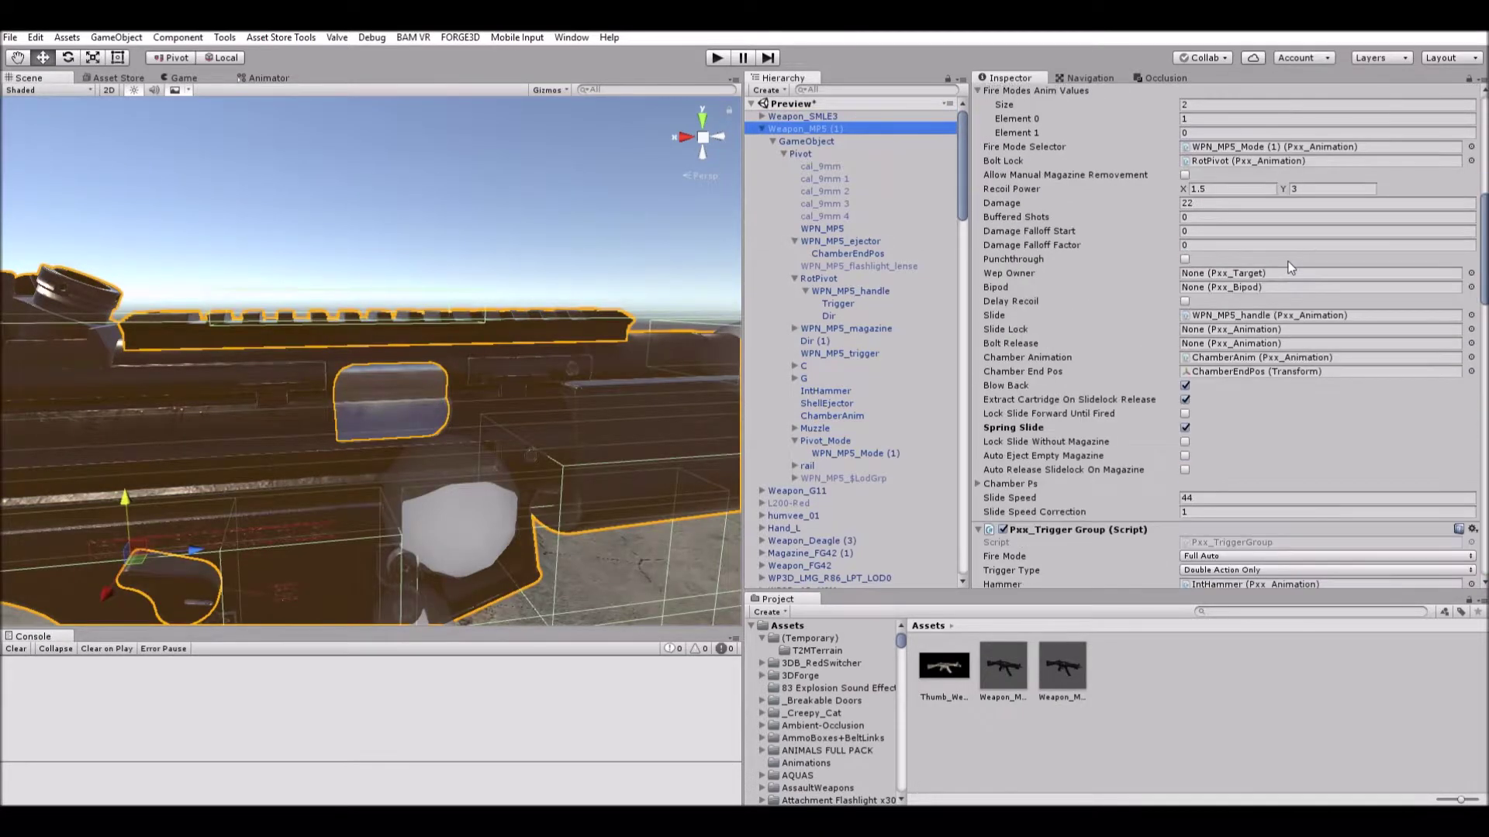
pyautogui.click(369, 383)
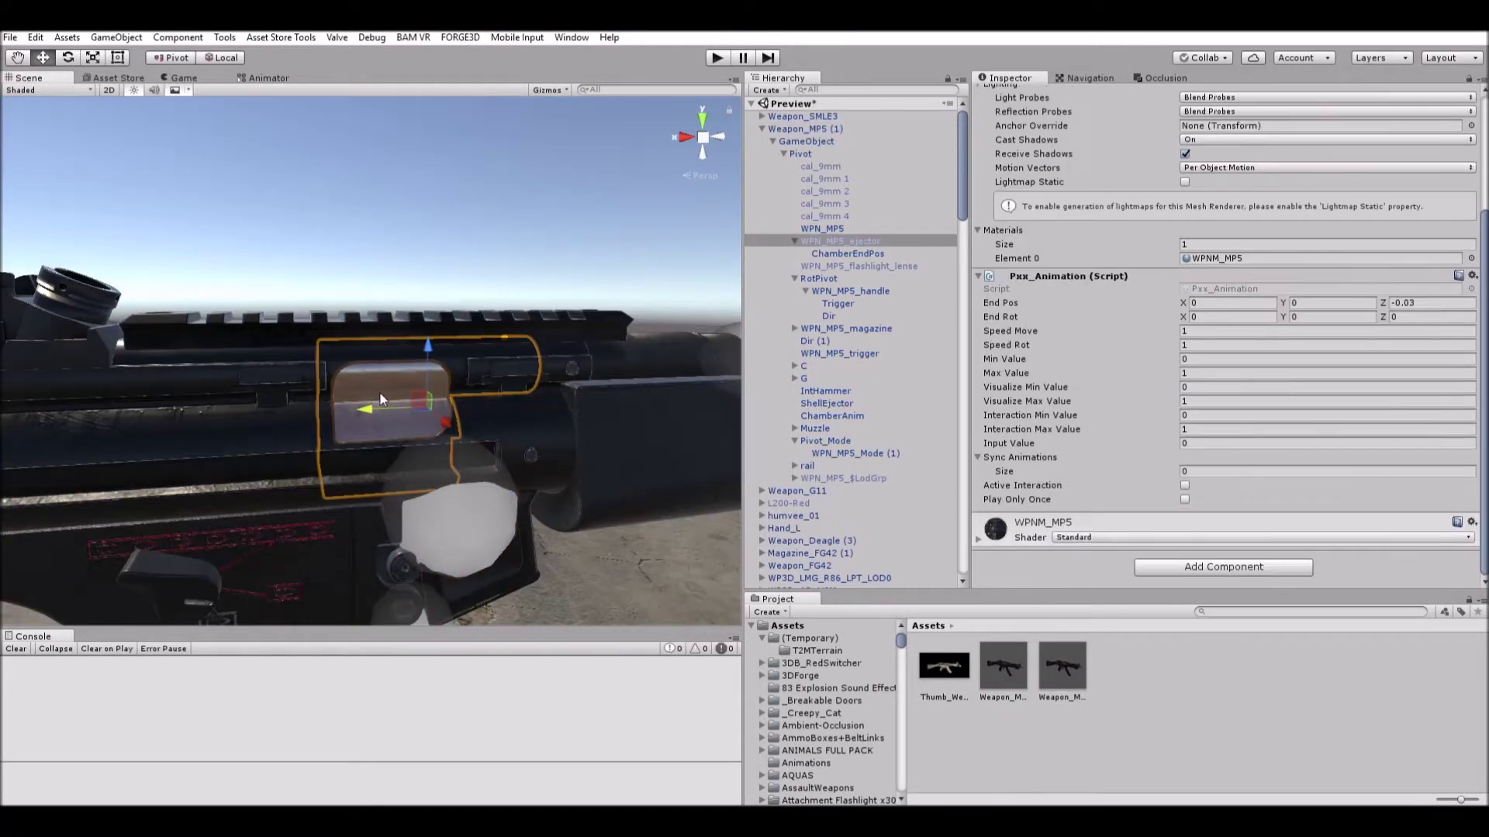
pyautogui.moveTo(374, 397)
pyautogui.mouseDown()
pyautogui.moveTo(309, 398)
pyautogui.moveTo(374, 388)
pyautogui.mouseUp()
# Review the weapon's Blow Back and Spring Slide options and open its Slide Speed value for editing.
pyautogui.click(810, 128)
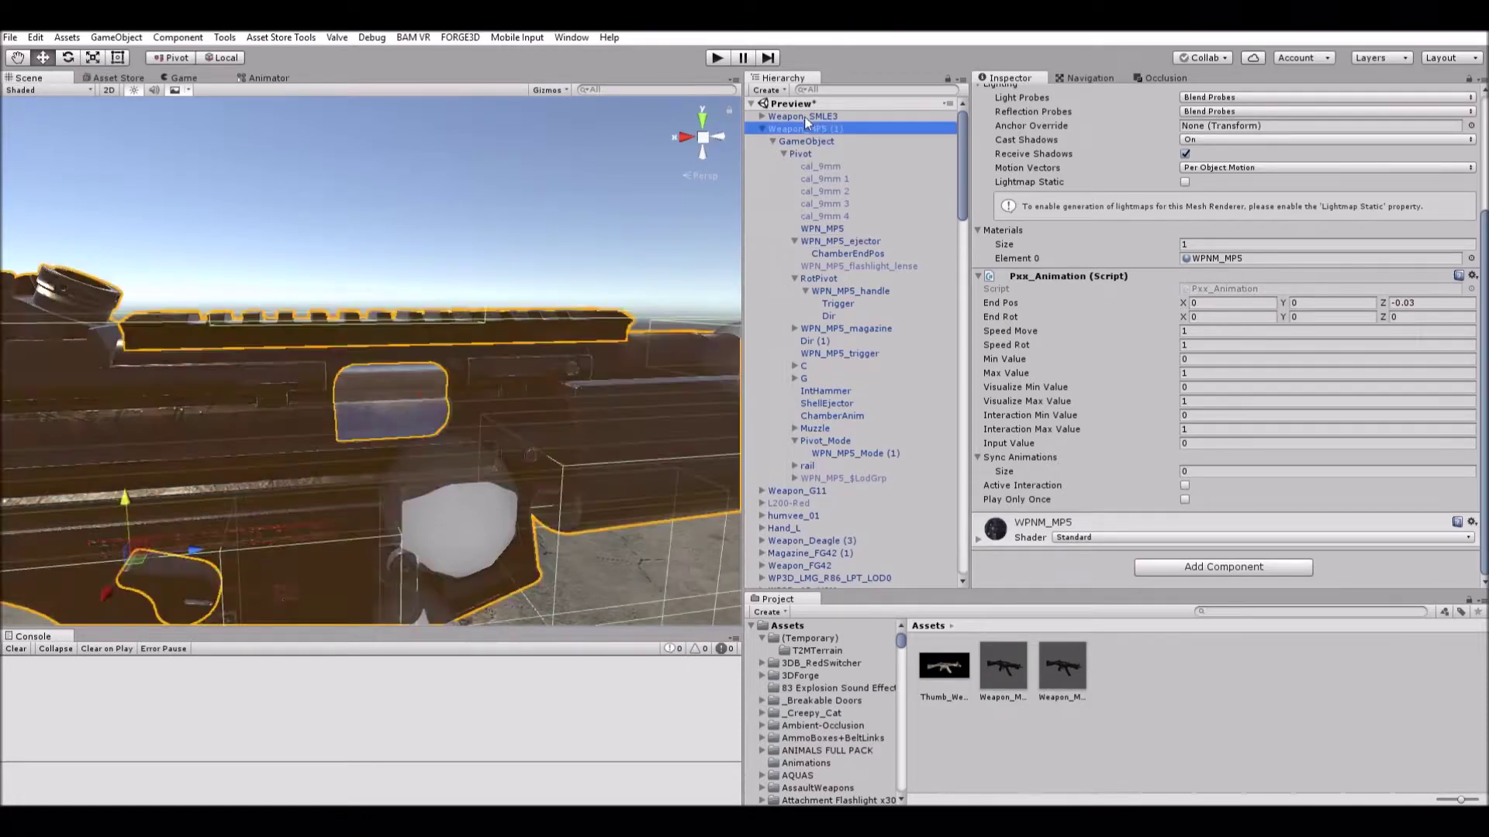
pyautogui.scroll(-5, 1267, 304)
pyautogui.scroll(-3, 1210, 363)
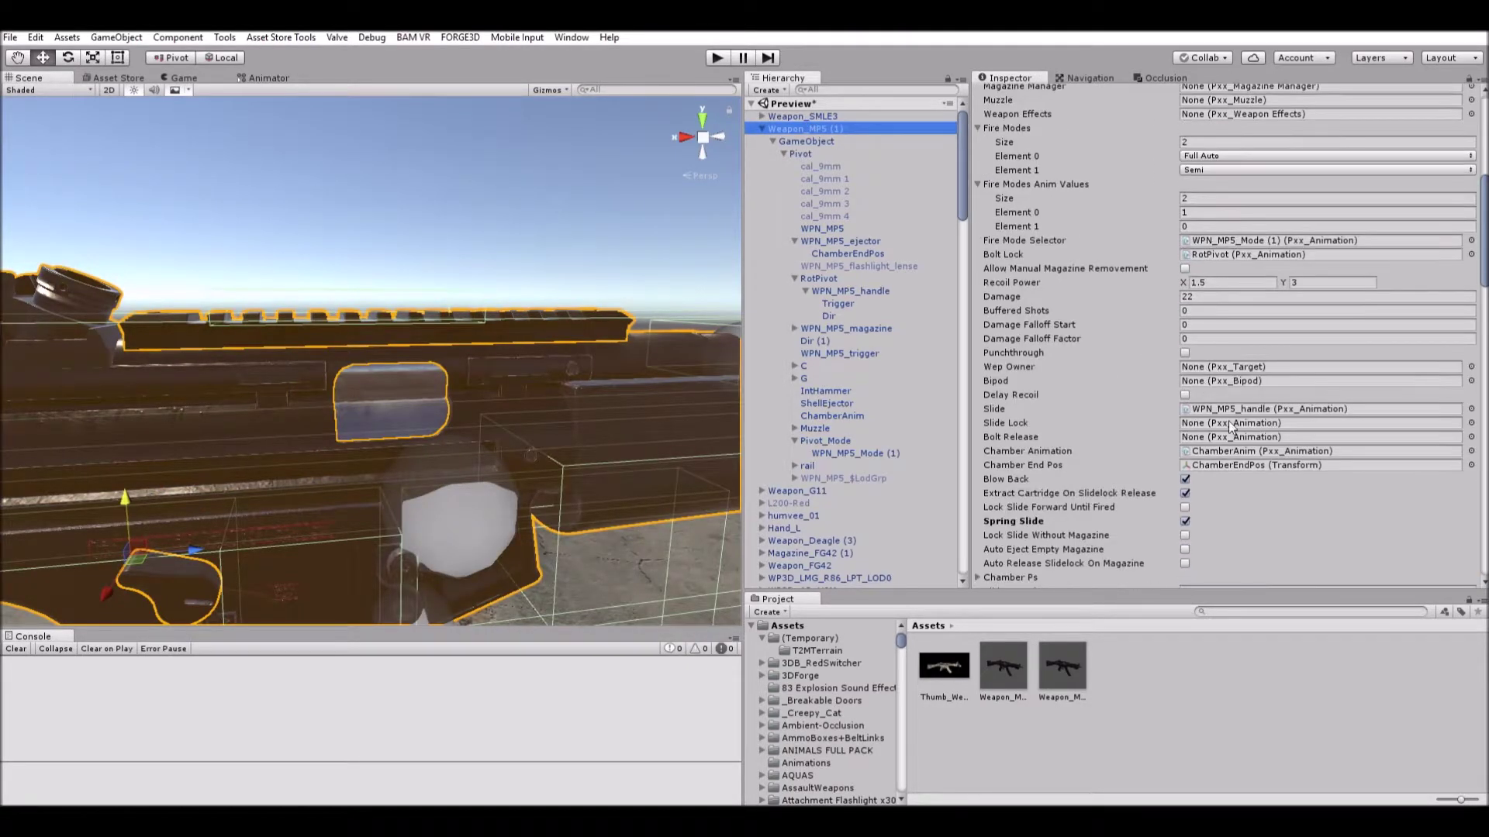
pyautogui.scroll(-3, 1225, 448)
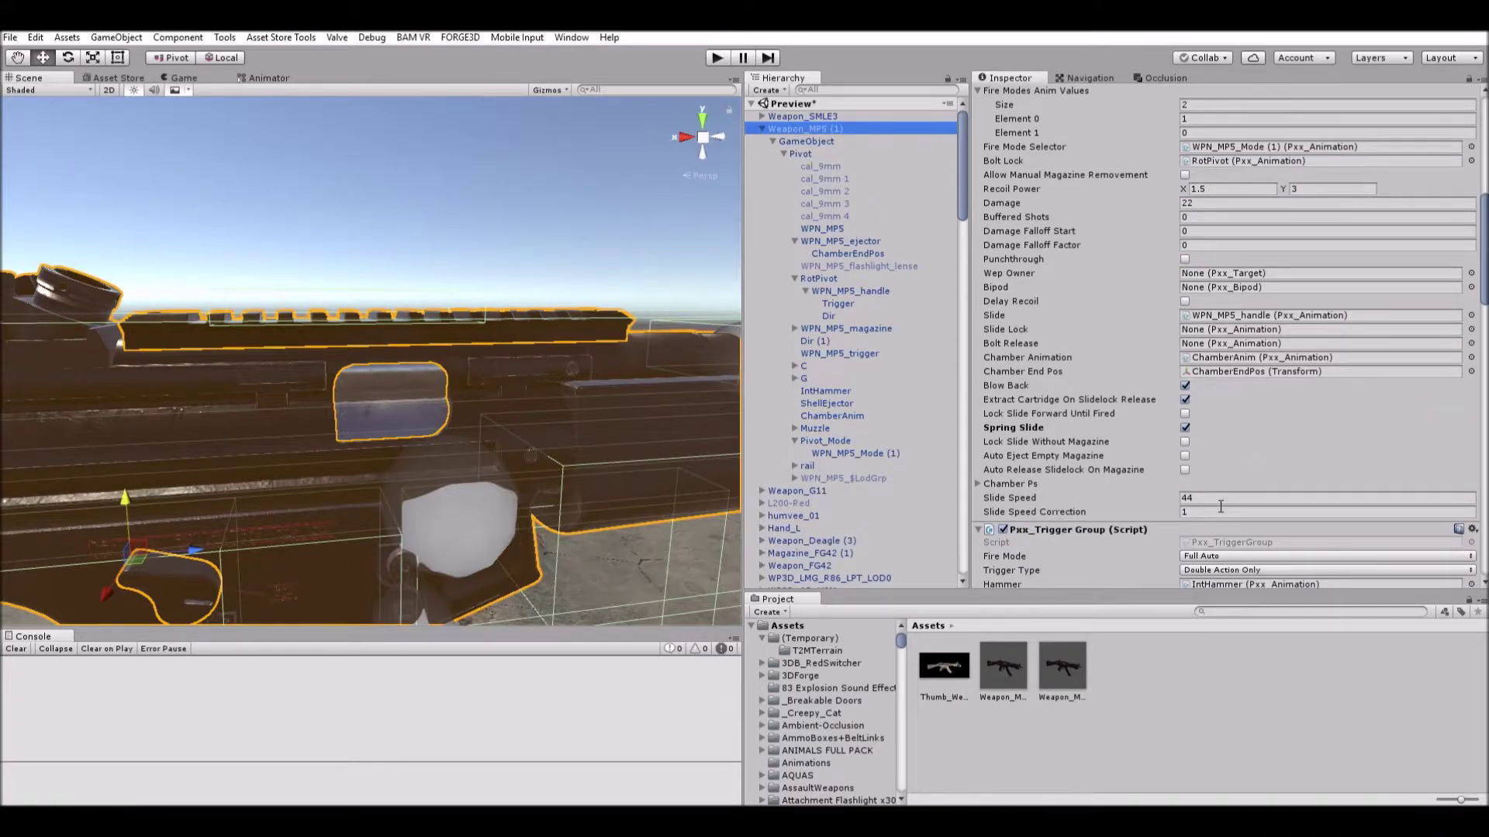
pyautogui.scroll(-1, 1256, 388)
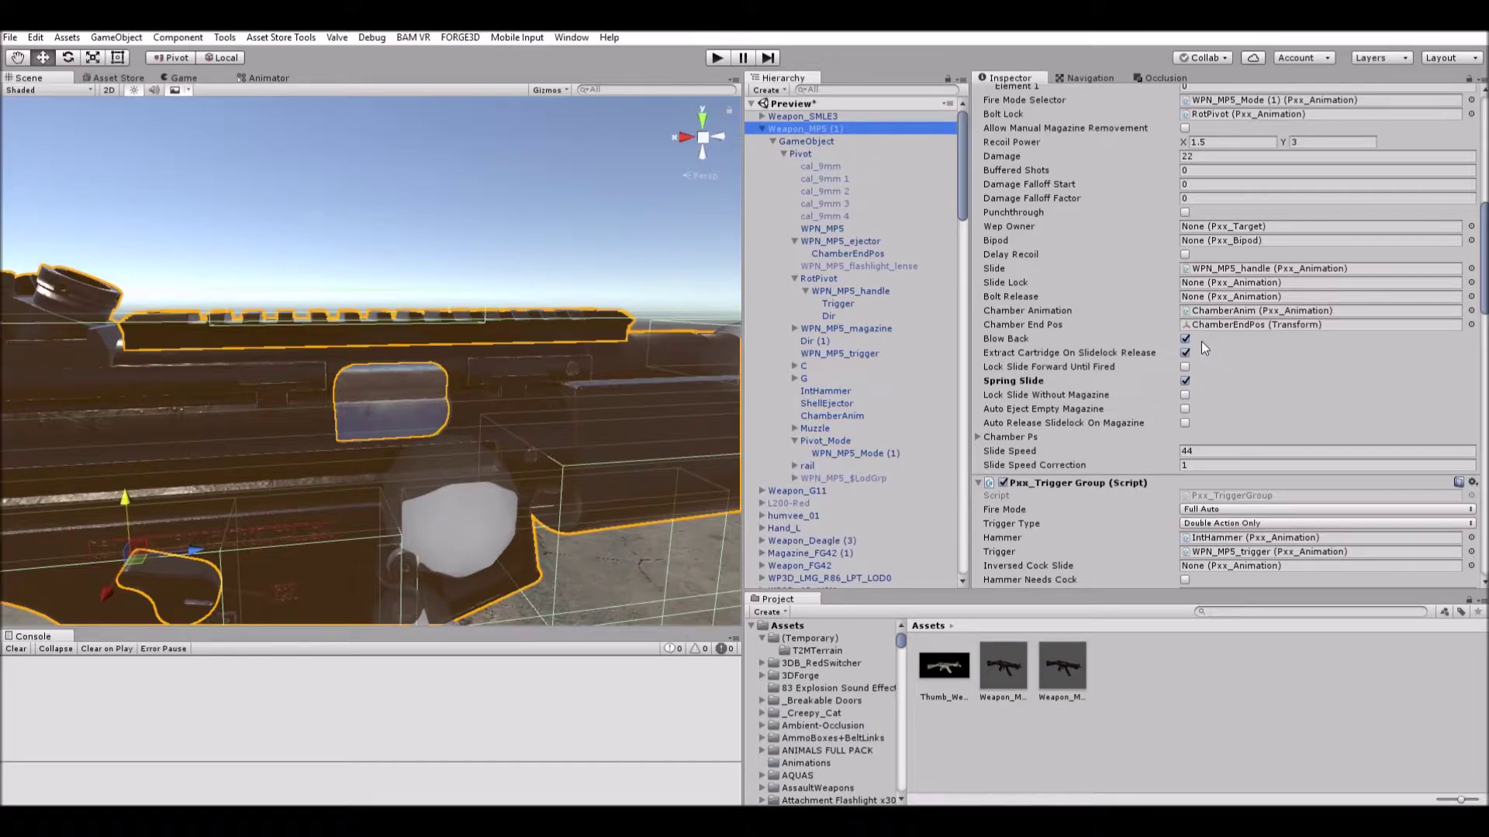
pyautogui.click(1246, 449)
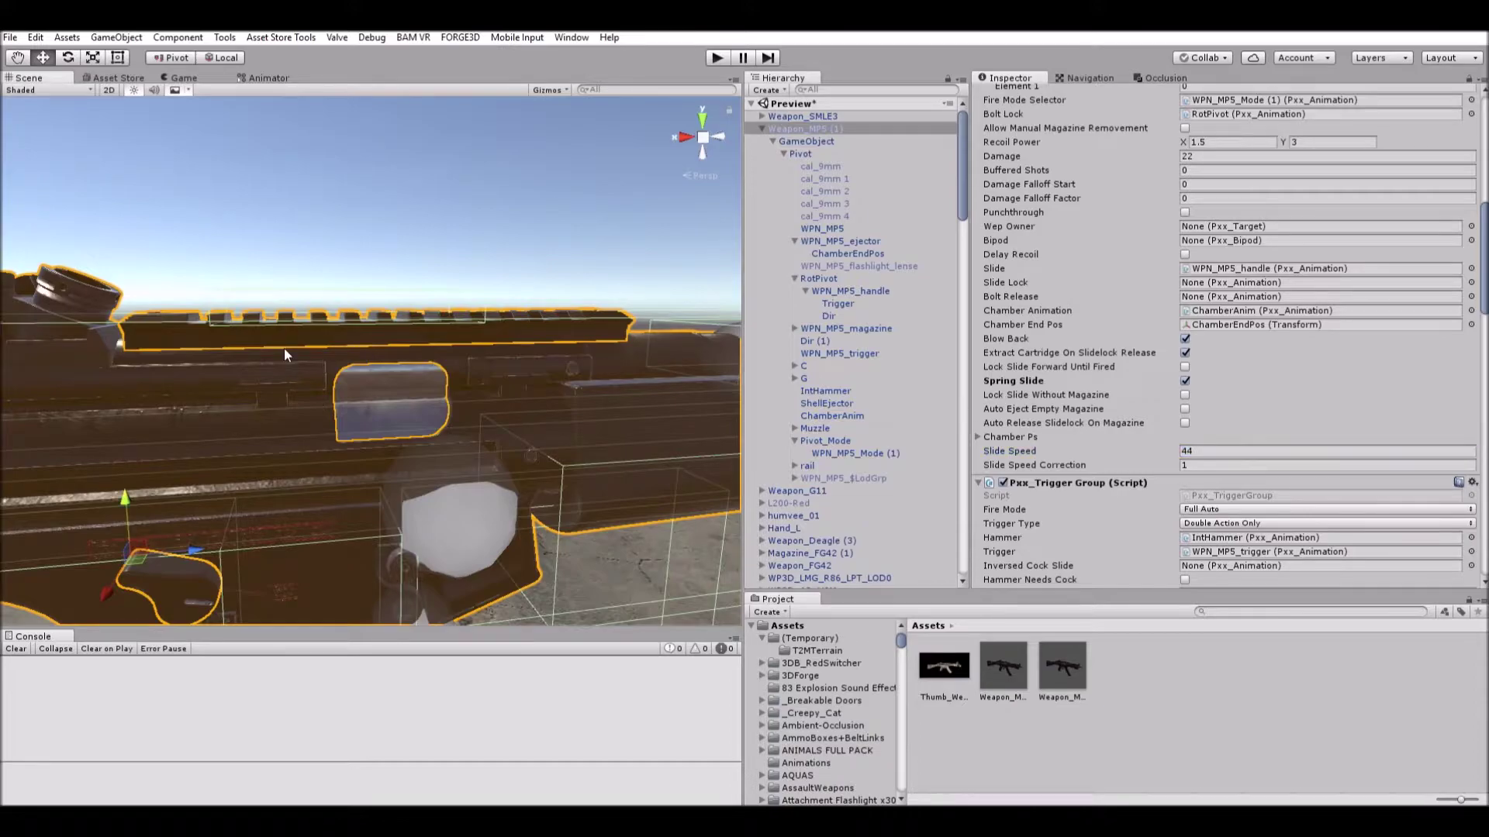
# Shift WPN_MP5_ejector along the receiver to a Z position of about -0.0291.
pyautogui.click(372, 386)
pyautogui.click(375, 381)
pyautogui.moveTo(367, 404); pyautogui.dragTo(365, 363)
pyautogui.keyDown('alt'); pyautogui.moveTo(359, 305); pyautogui.dragTo(327, 314); pyautogui.keyUp('alt')
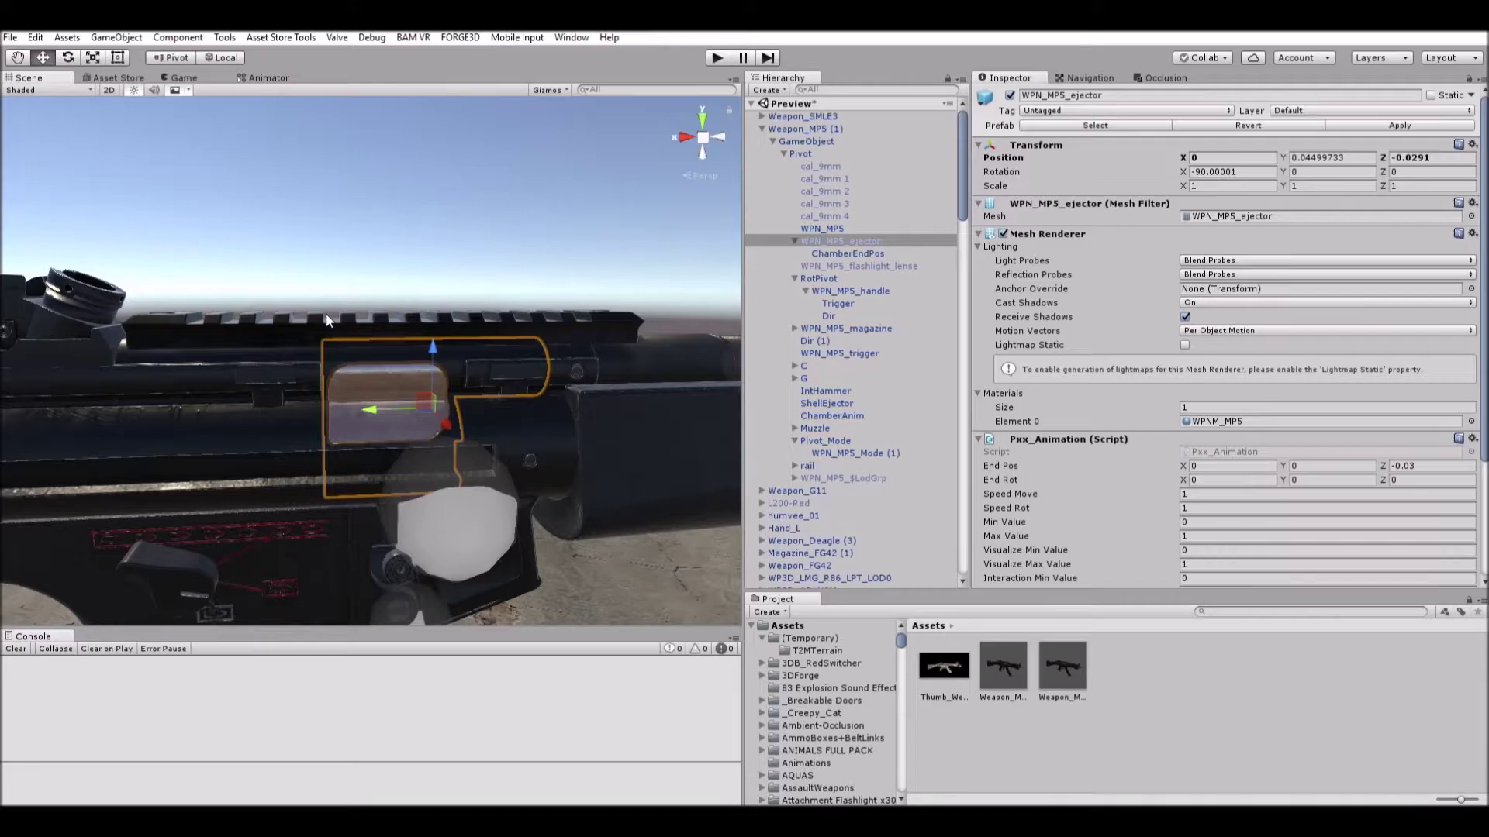
# Compare the Slide Speed setting of Weapon_MP5 (1) with WPN_MP5_ejector's animation settings and its place in the ejection port.
pyautogui.click(821, 129)
pyautogui.scroll(-10, 1312, 490)
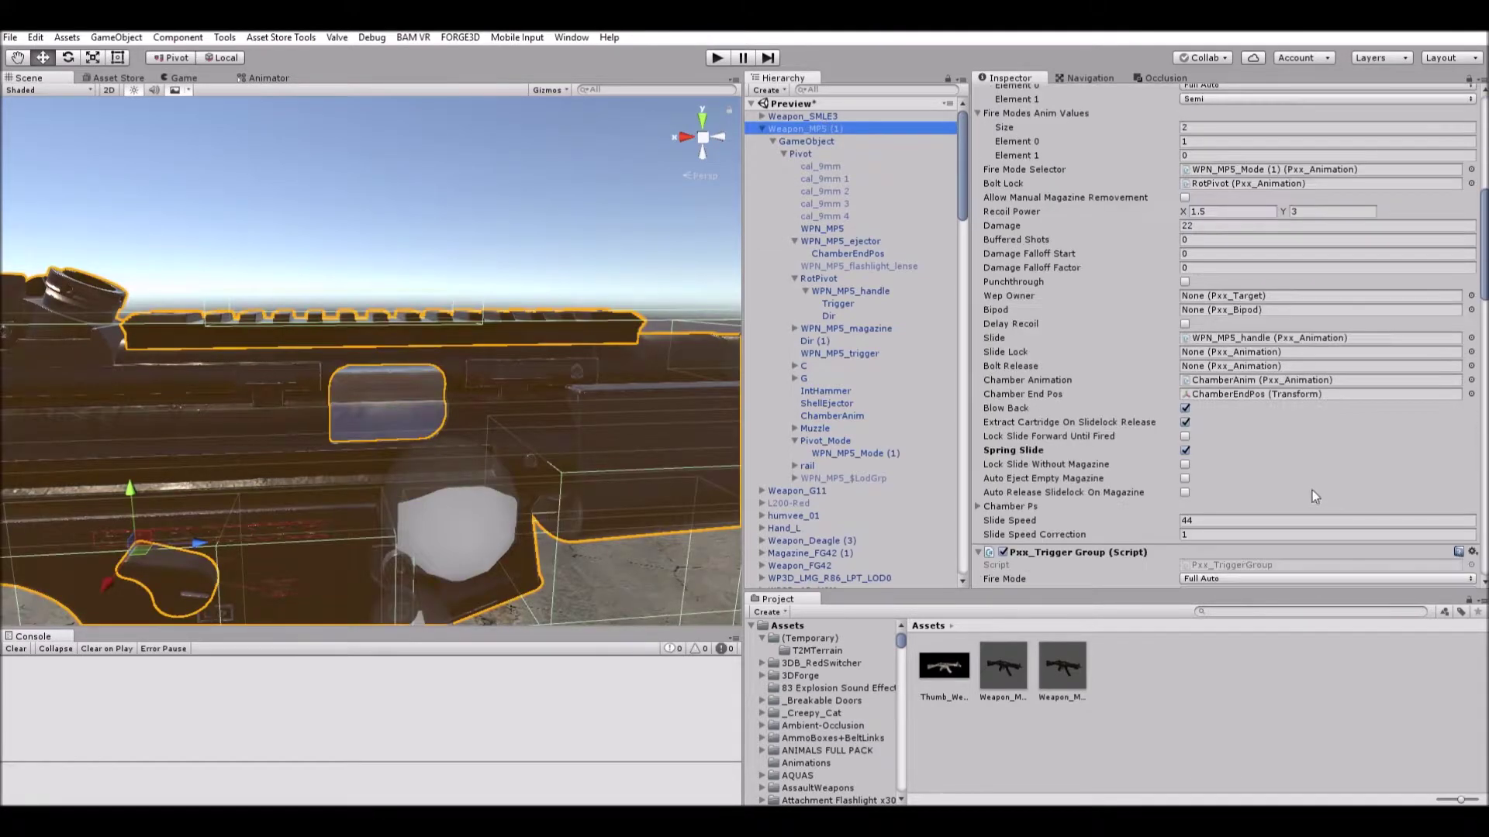
pyautogui.scroll(3, 1200, 374)
pyautogui.click(1262, 332)
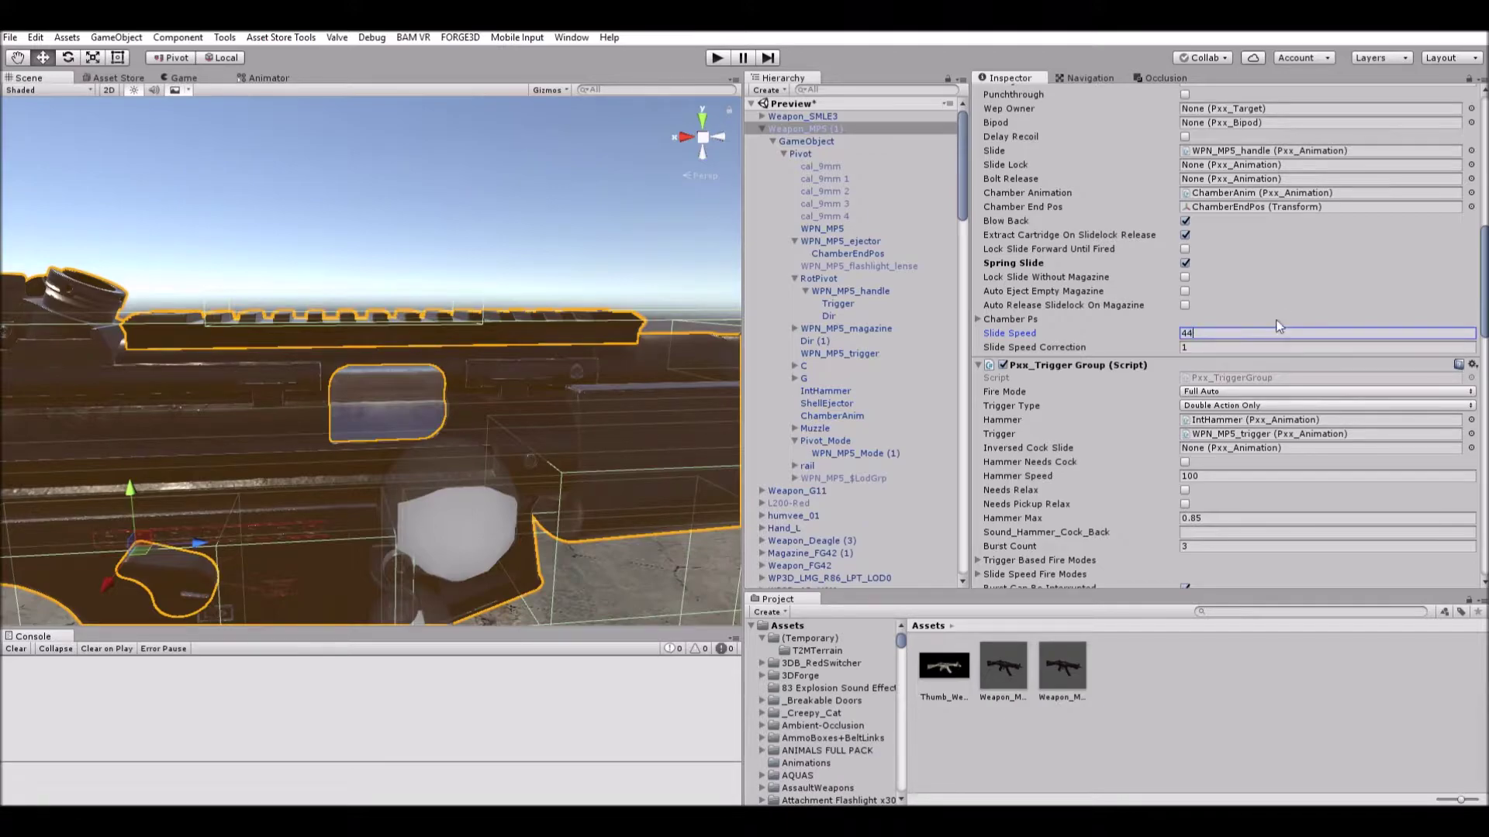
pyautogui.click(402, 378)
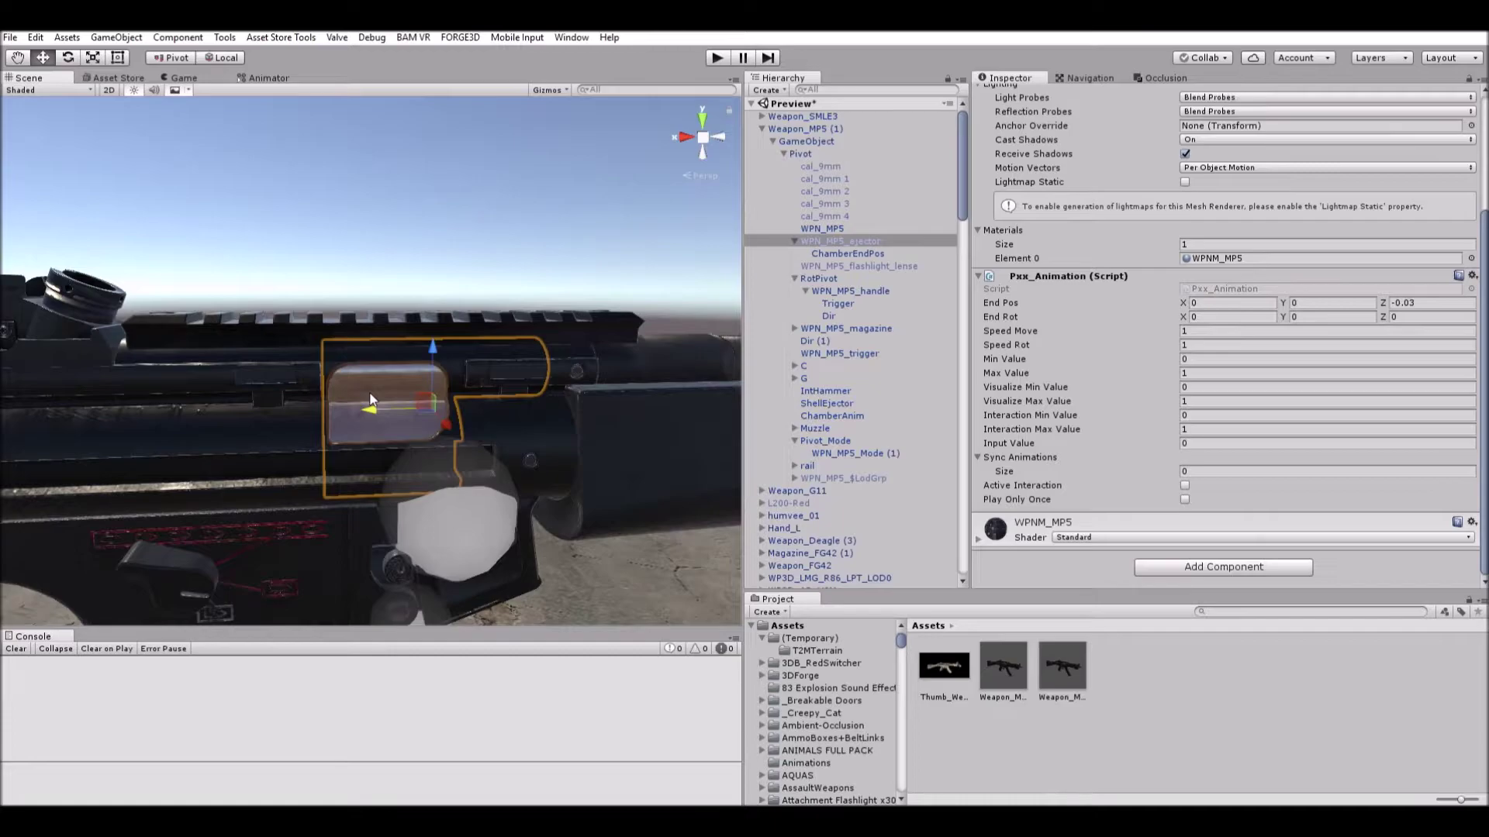
pyautogui.click(802, 127)
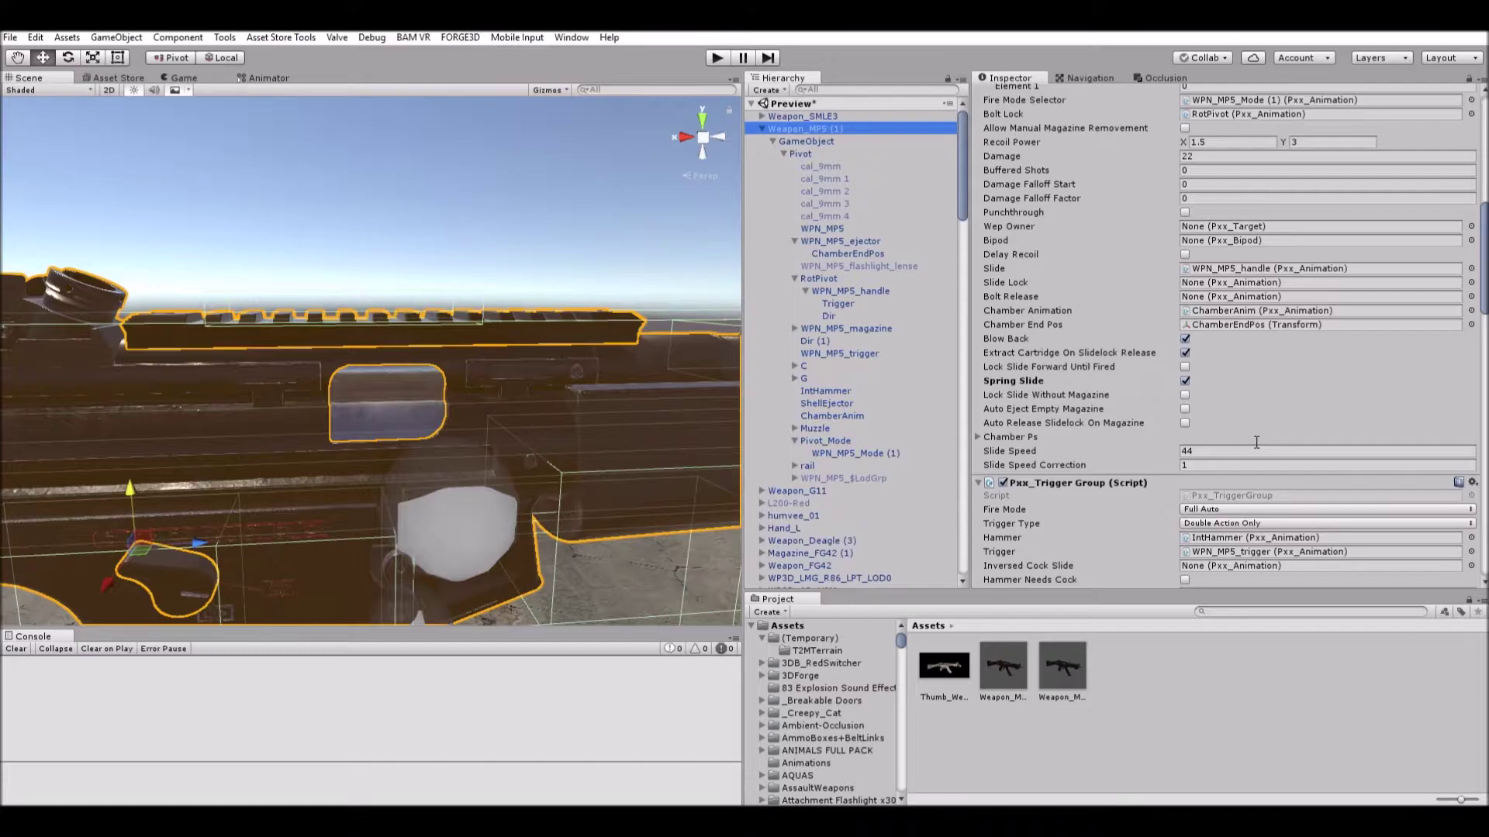
pyautogui.click(423, 363)
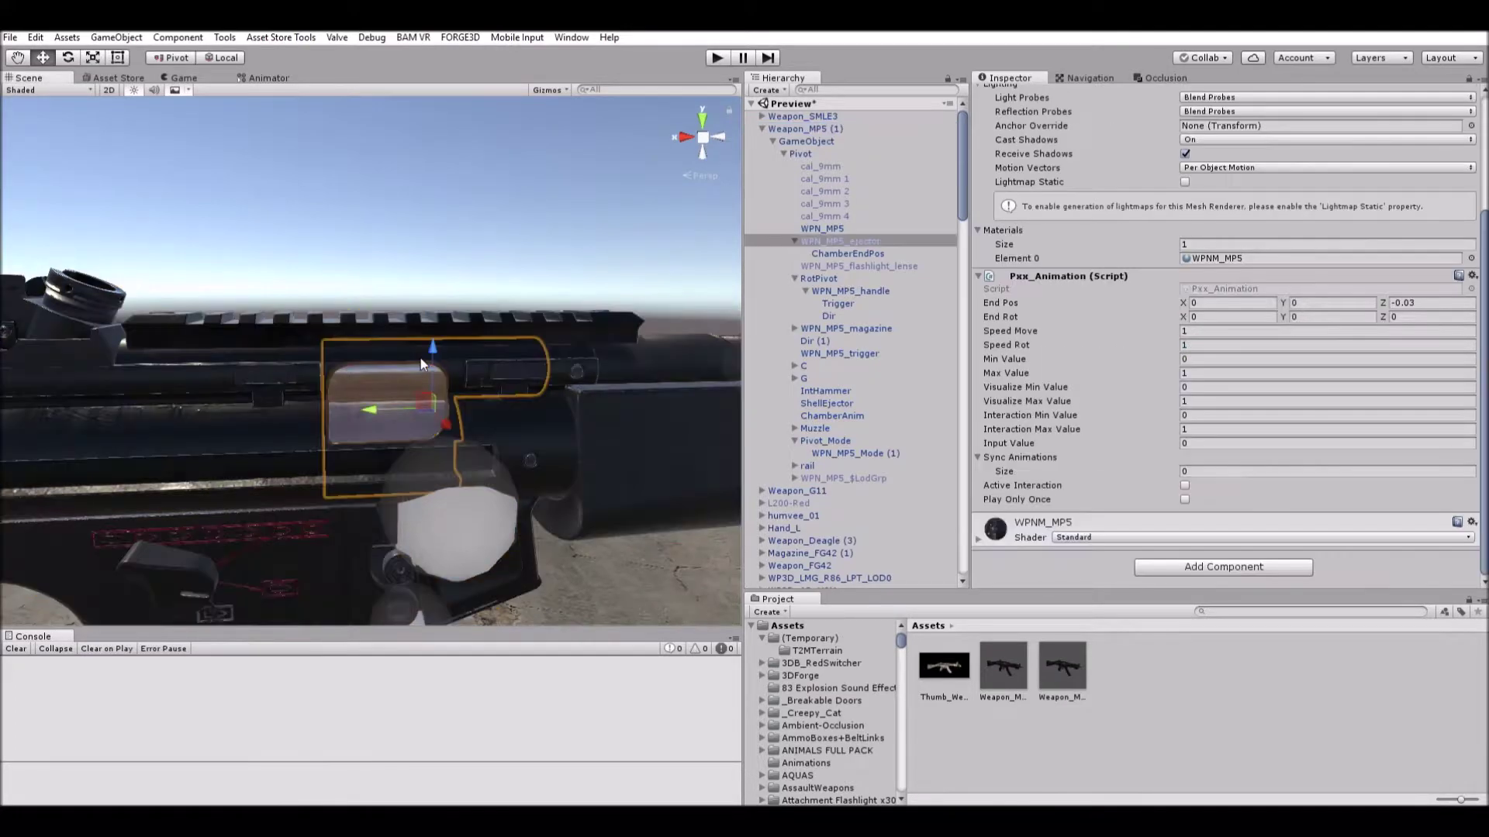
pyautogui.moveTo(372, 404); pyautogui.dragTo(372, 404)
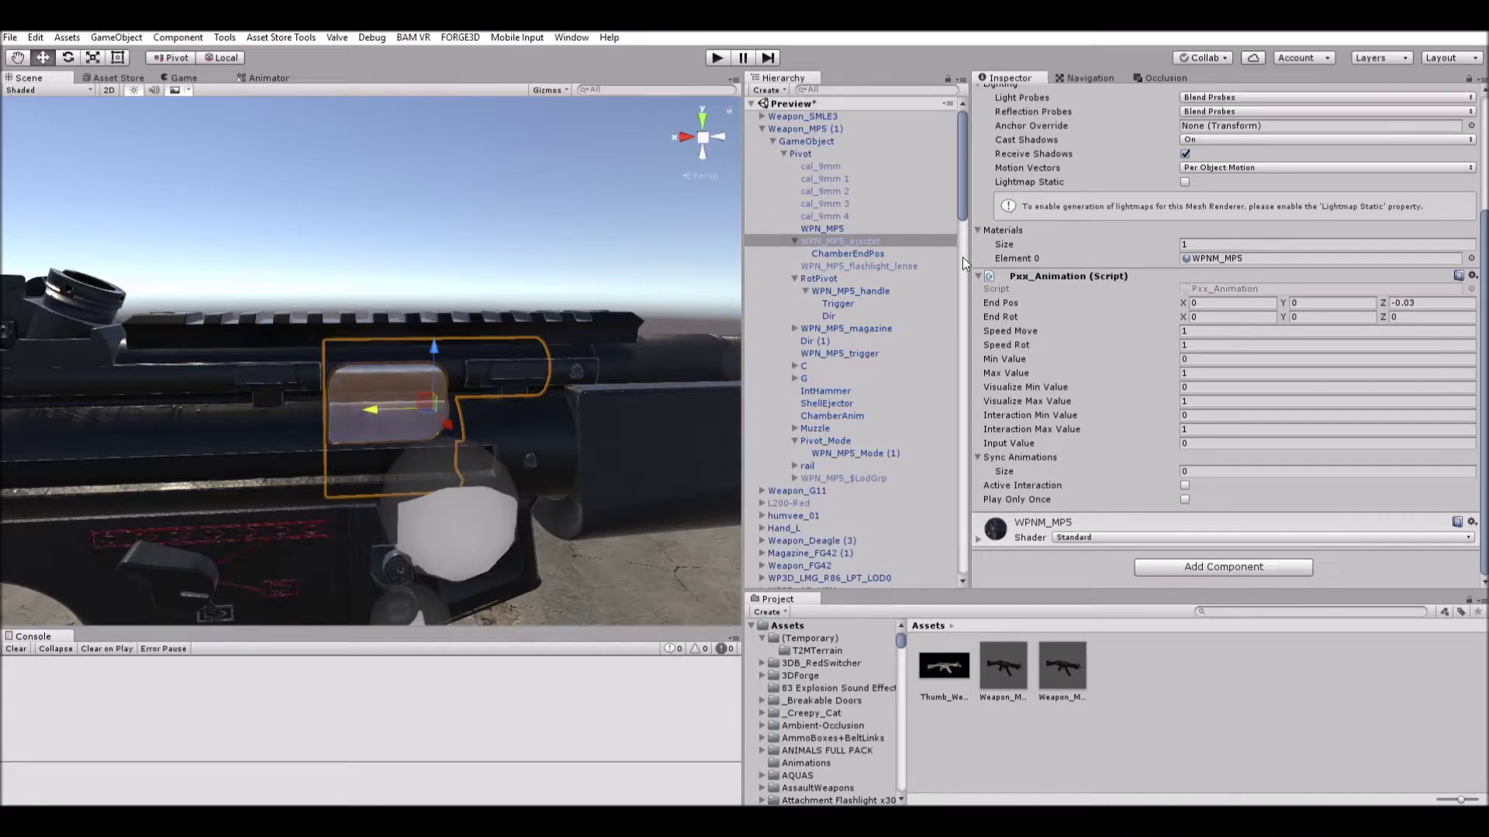
# Review the Closed Bolt script of Weapon_MP5 (1) from its first settings through Slide Speed Correction and on to the Trigger Group script.
pyautogui.click(779, 127)
pyautogui.scroll(-3, 1265, 293)
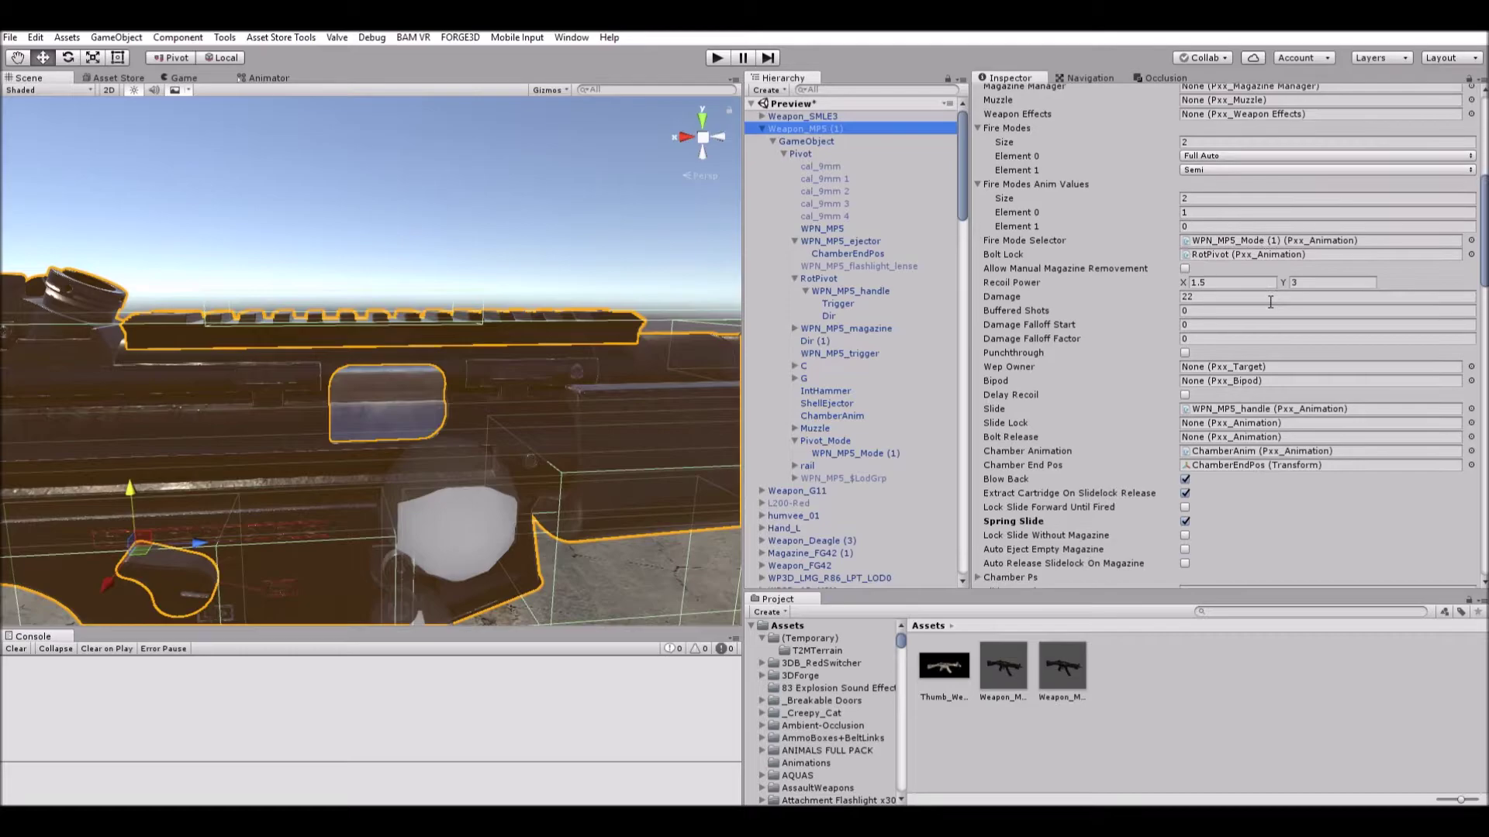
pyautogui.scroll(-2, 1263, 295)
pyautogui.scroll(5, 1262, 378)
pyautogui.scroll(5, 1261, 379)
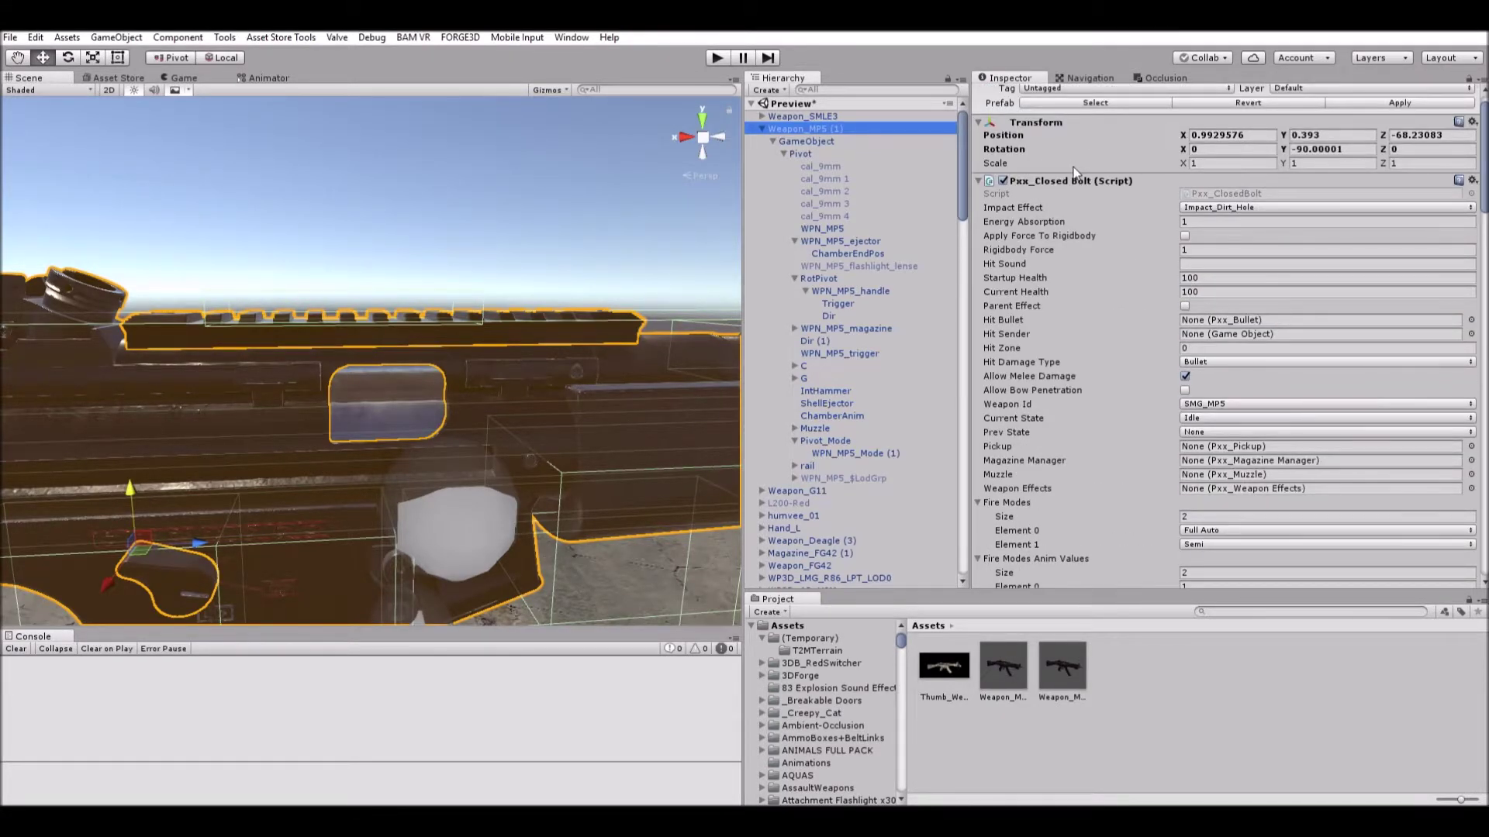
pyautogui.scroll(-5, 1154, 267)
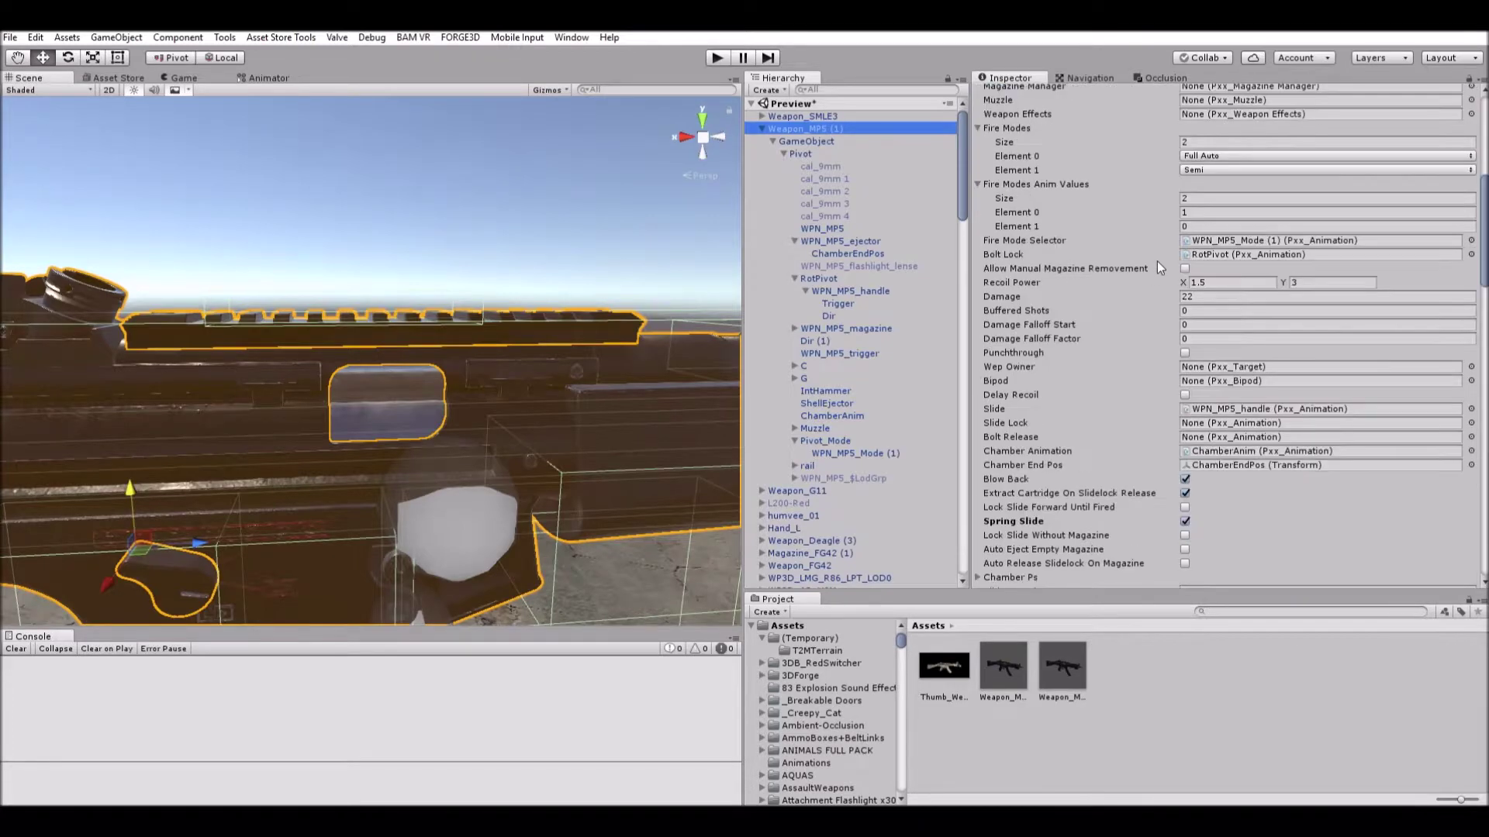
pyautogui.scroll(-1, 1155, 266)
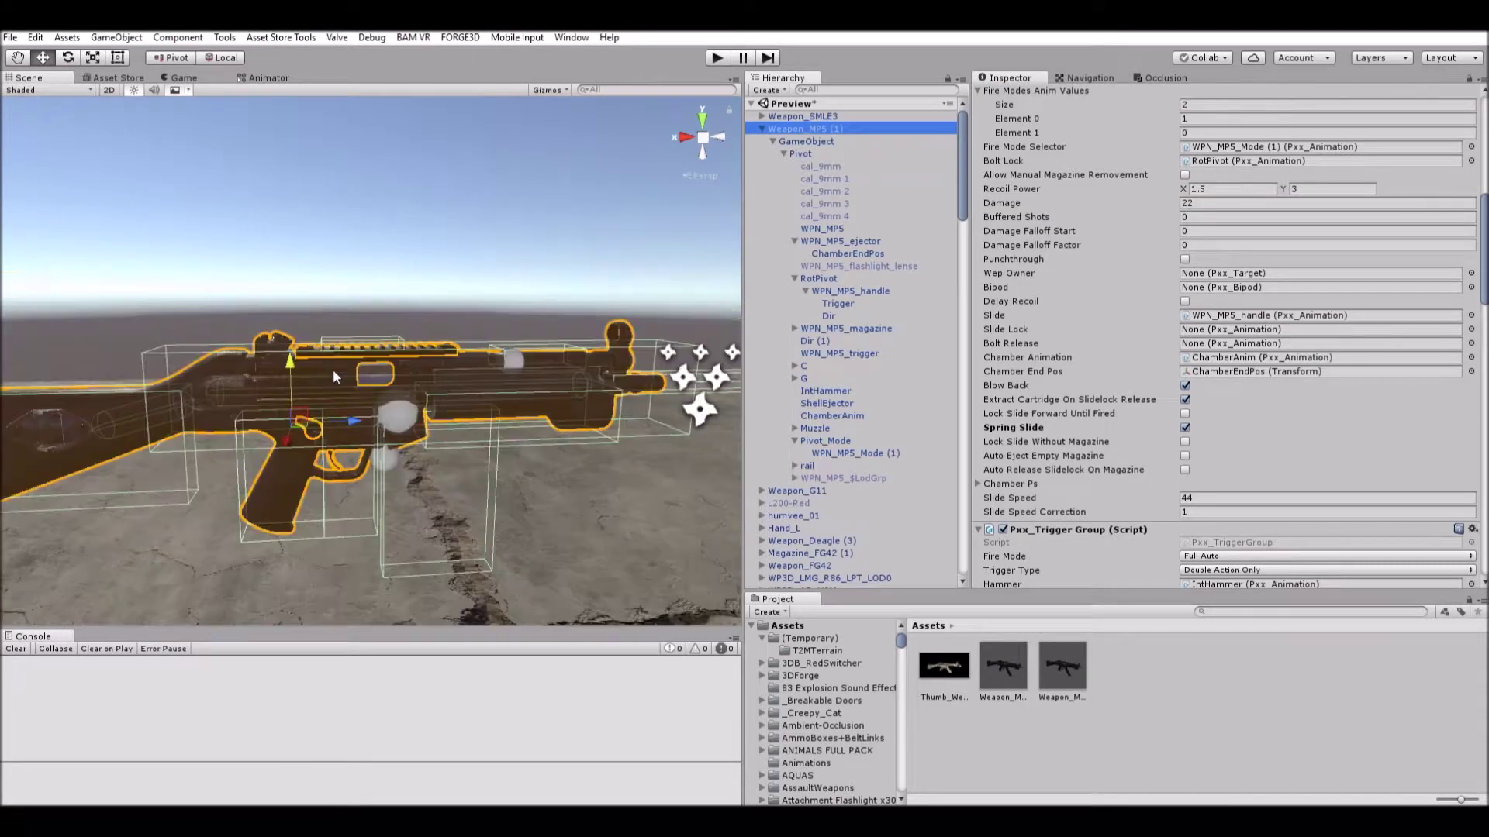
pyautogui.scroll(-1, 1076, 357)
pyautogui.scroll(-1, 1095, 409)
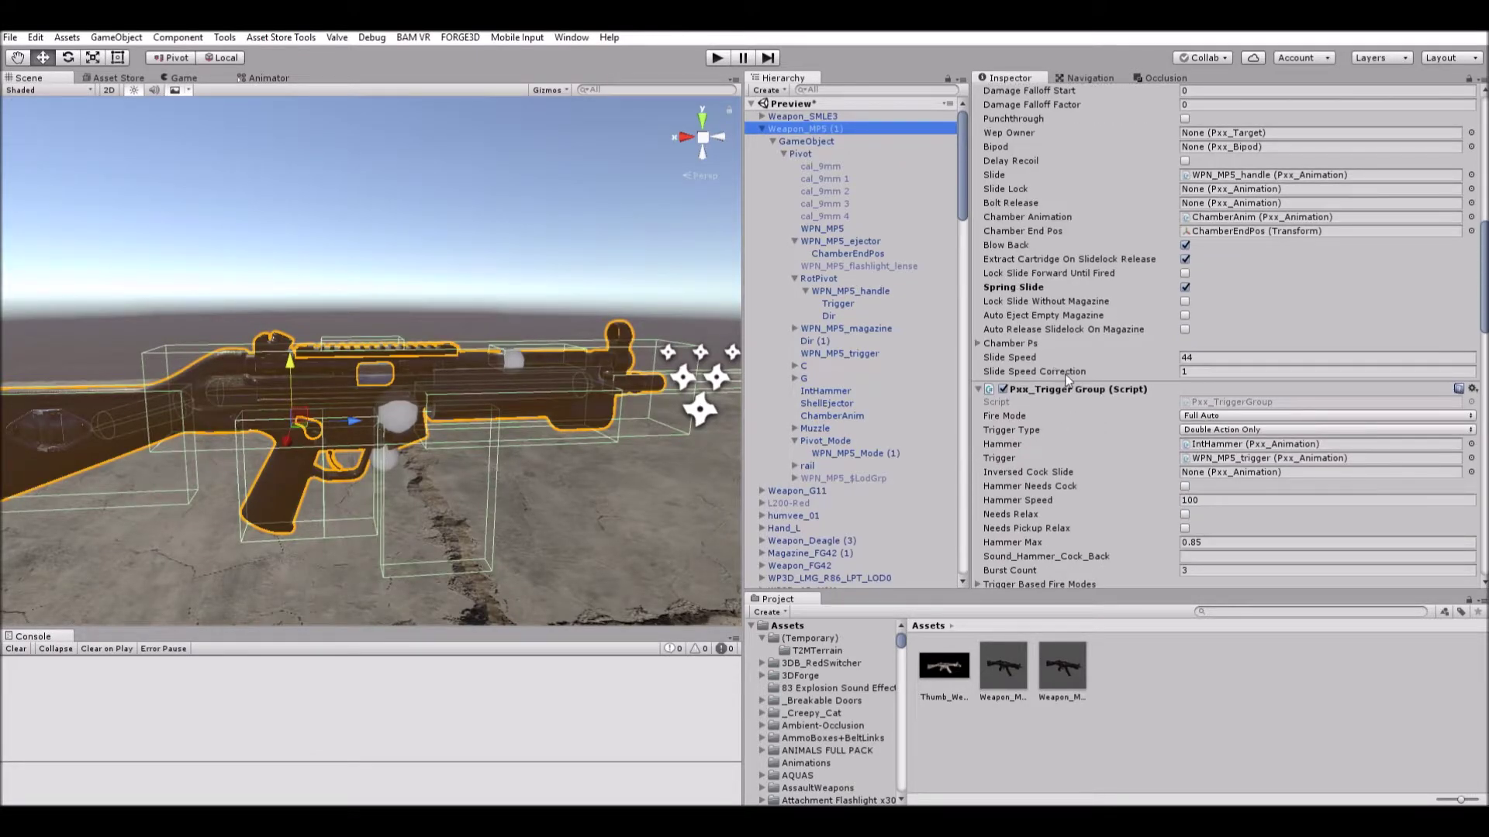
pyautogui.scroll(-1, 1063, 365)
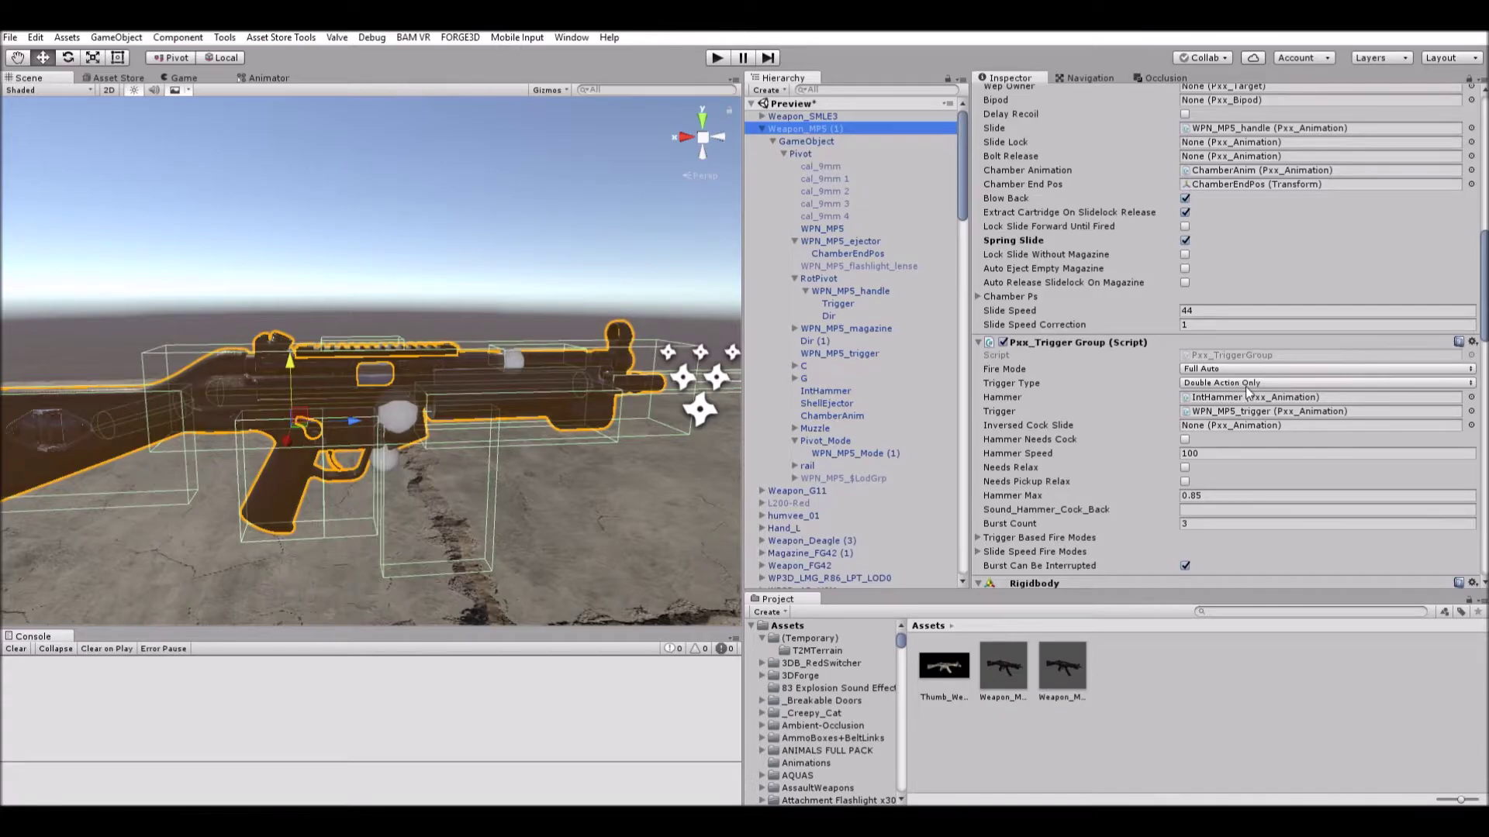
# Locate the WPN_MP5_trigger and IntHammer objects assigned in the Trigger Group, examining the trigger up close with its animation settings.
pyautogui.click(1248, 410)
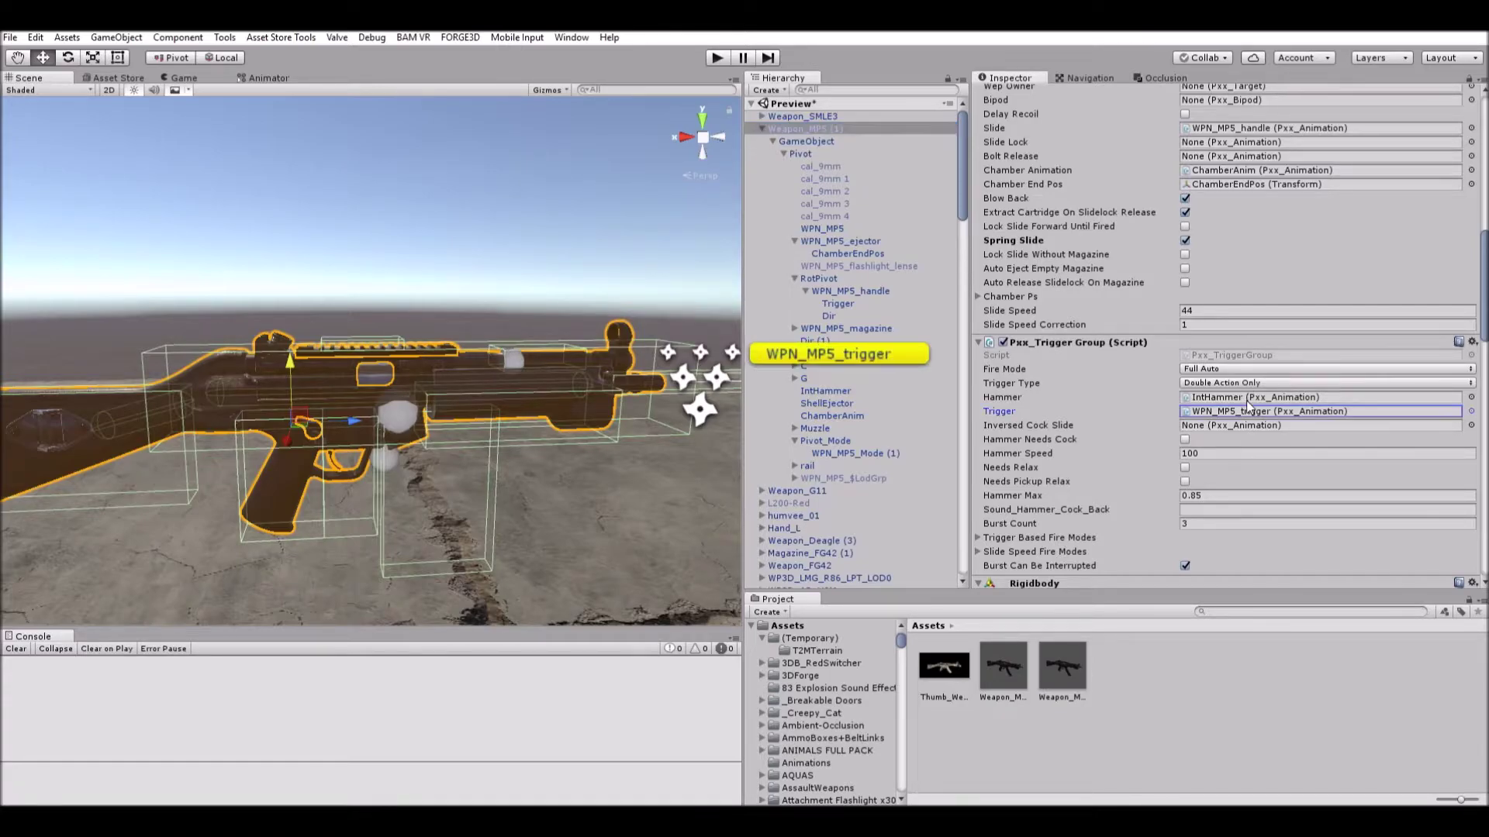
pyautogui.click(855, 353)
pyautogui.press('f')
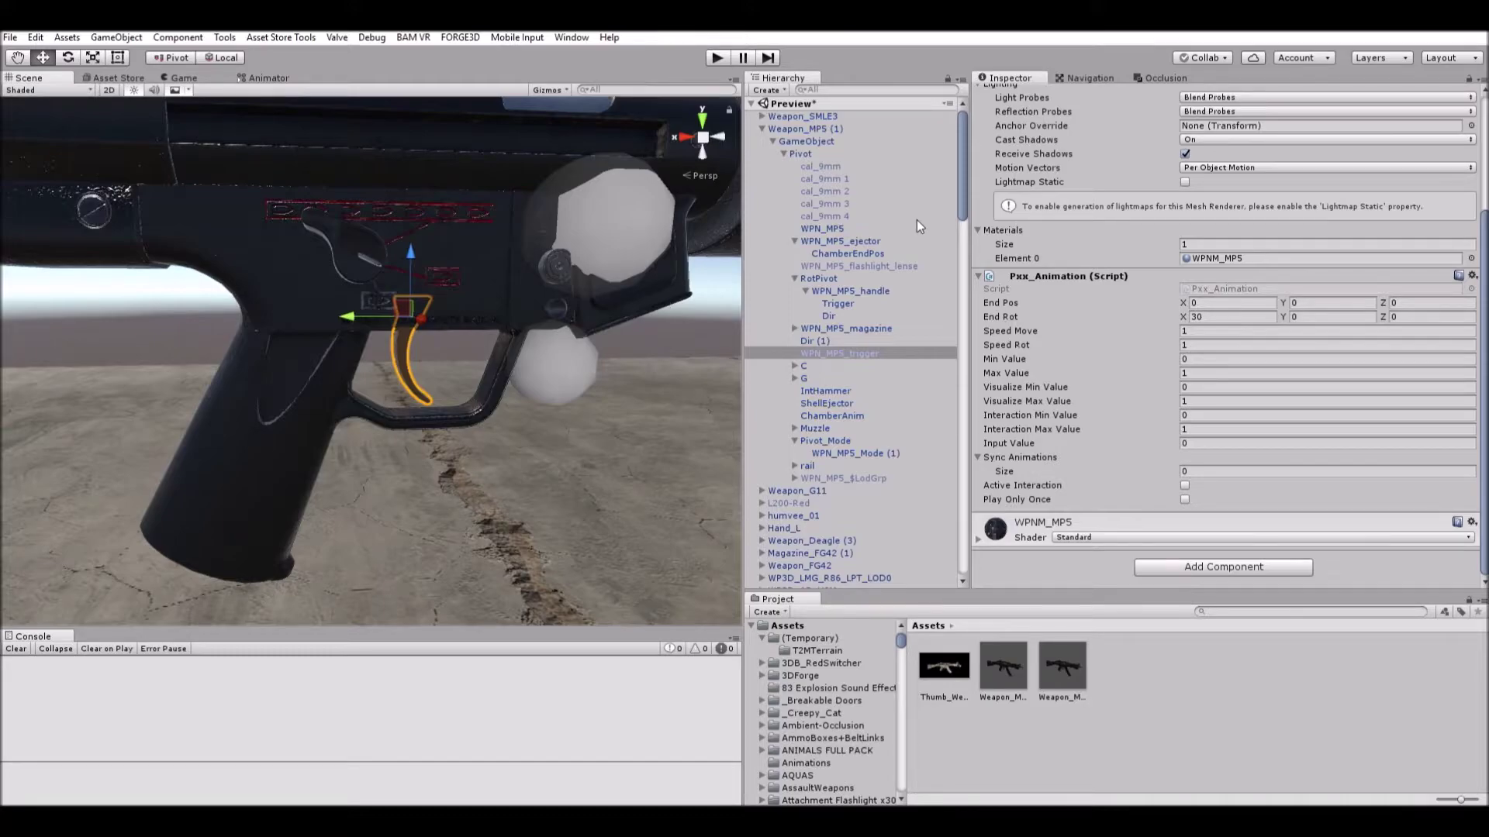
pyautogui.click(805, 129)
pyautogui.scroll(-10, 1247, 241)
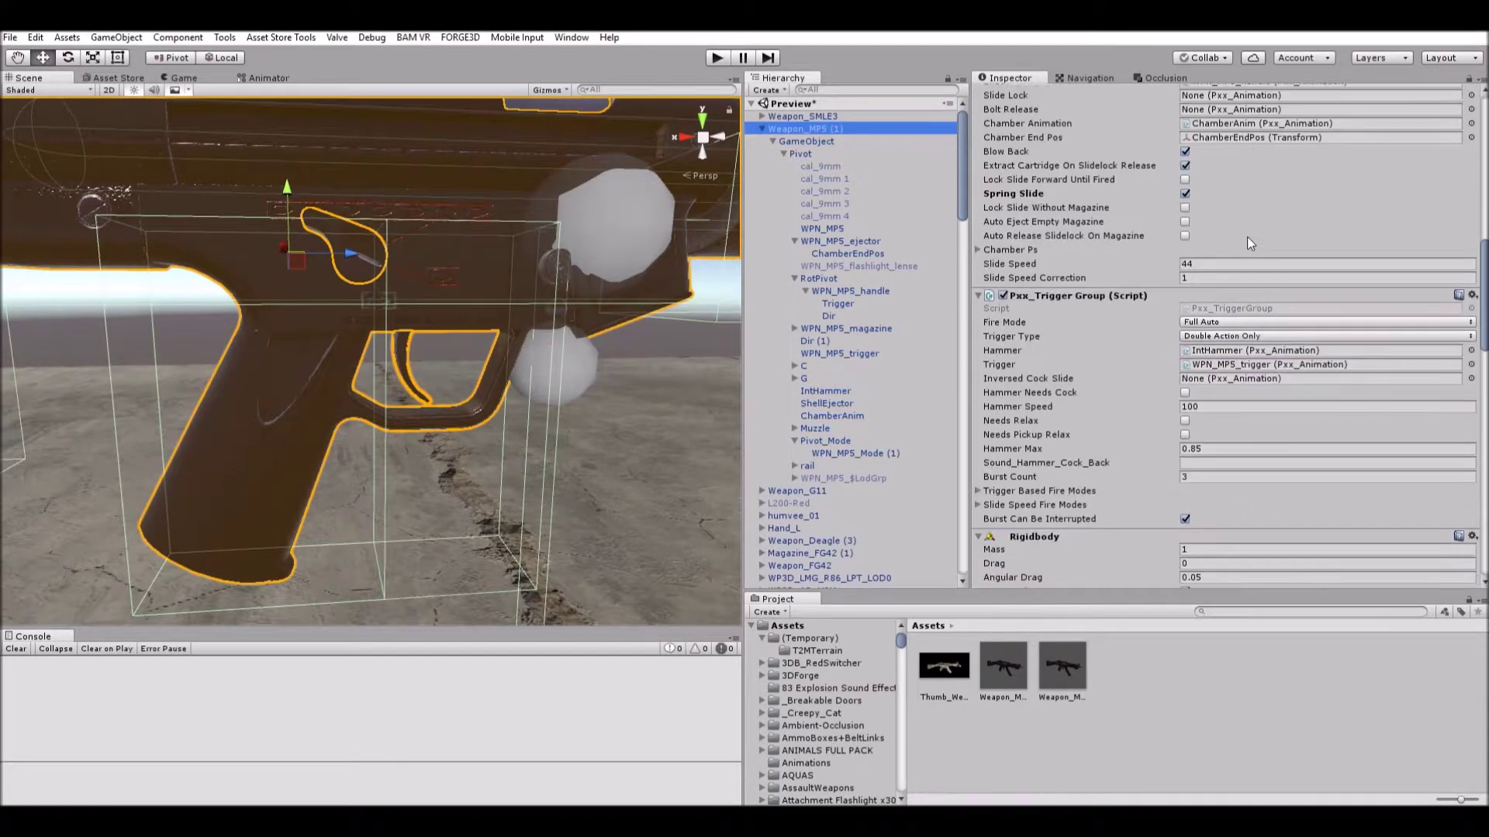
pyautogui.click(1242, 348)
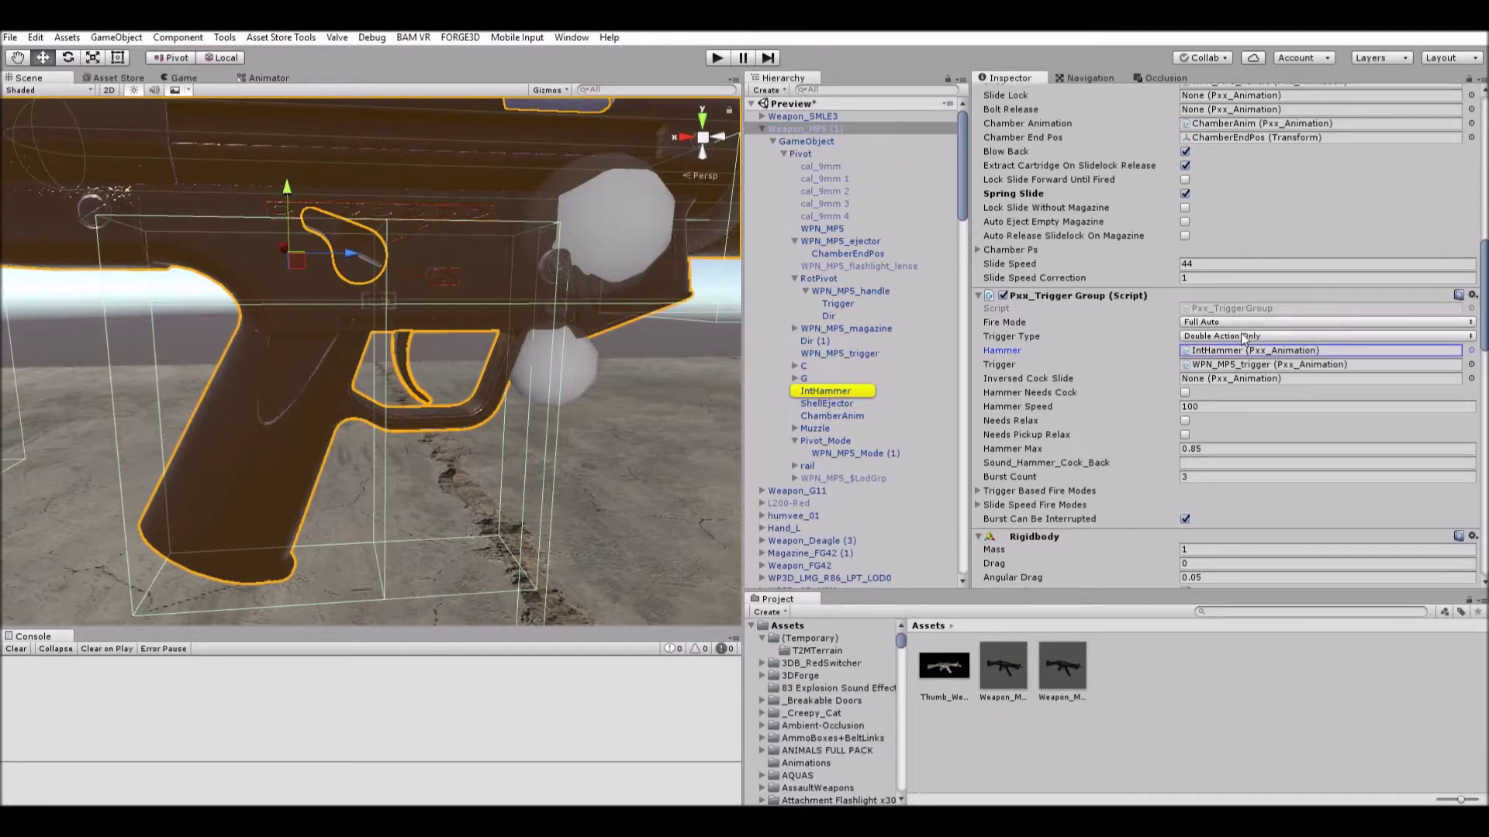
pyautogui.click(818, 391)
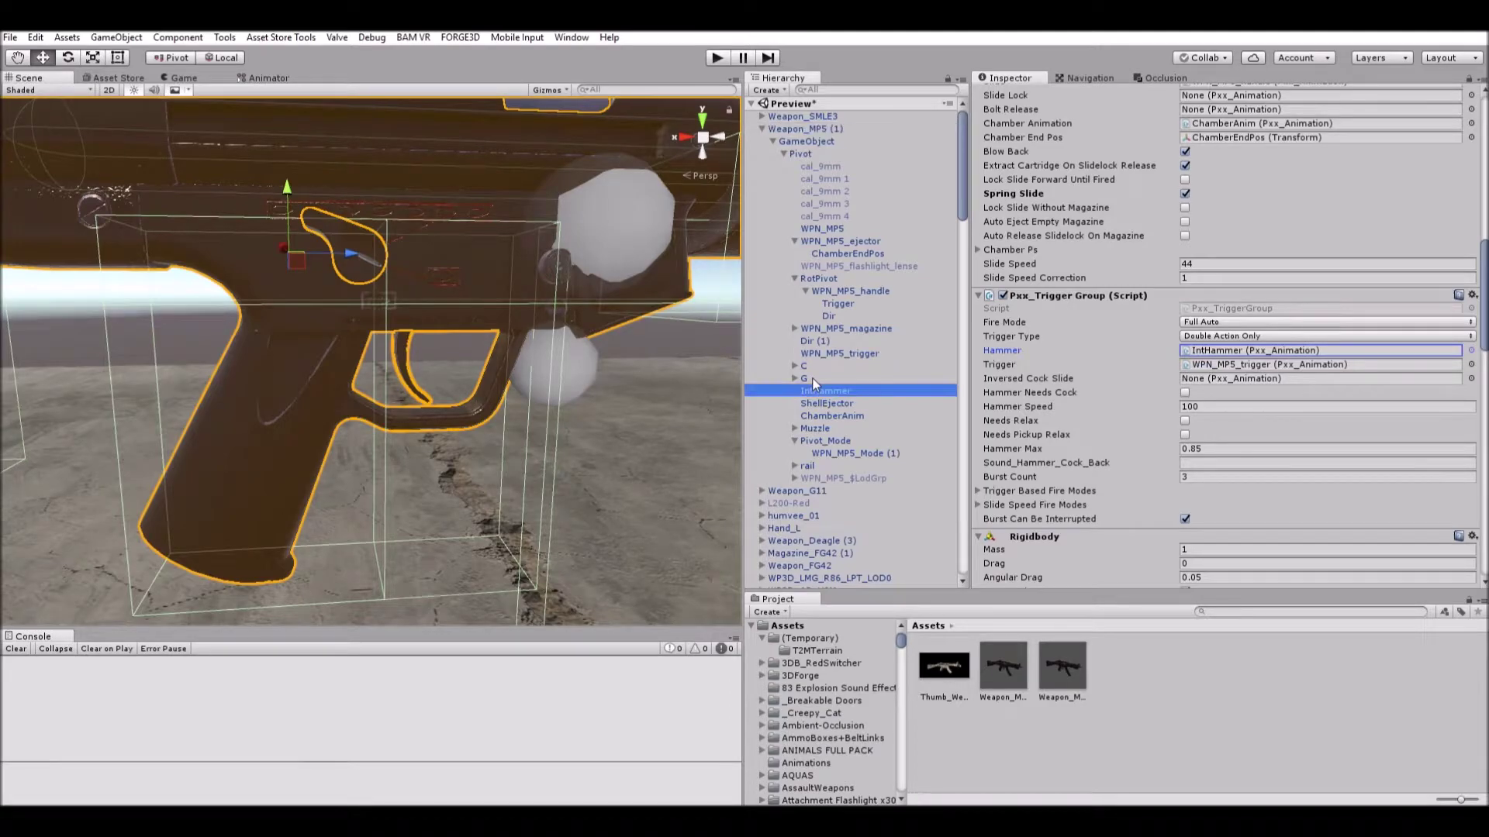
# Try the Striker Action trigger type in Weapon_MP5 (1)'s Trigger Group and return it to Double Action Only.
pyautogui.click(805, 129)
pyautogui.scroll(-10, 1279, 312)
pyautogui.scroll(-10, 1260, 318)
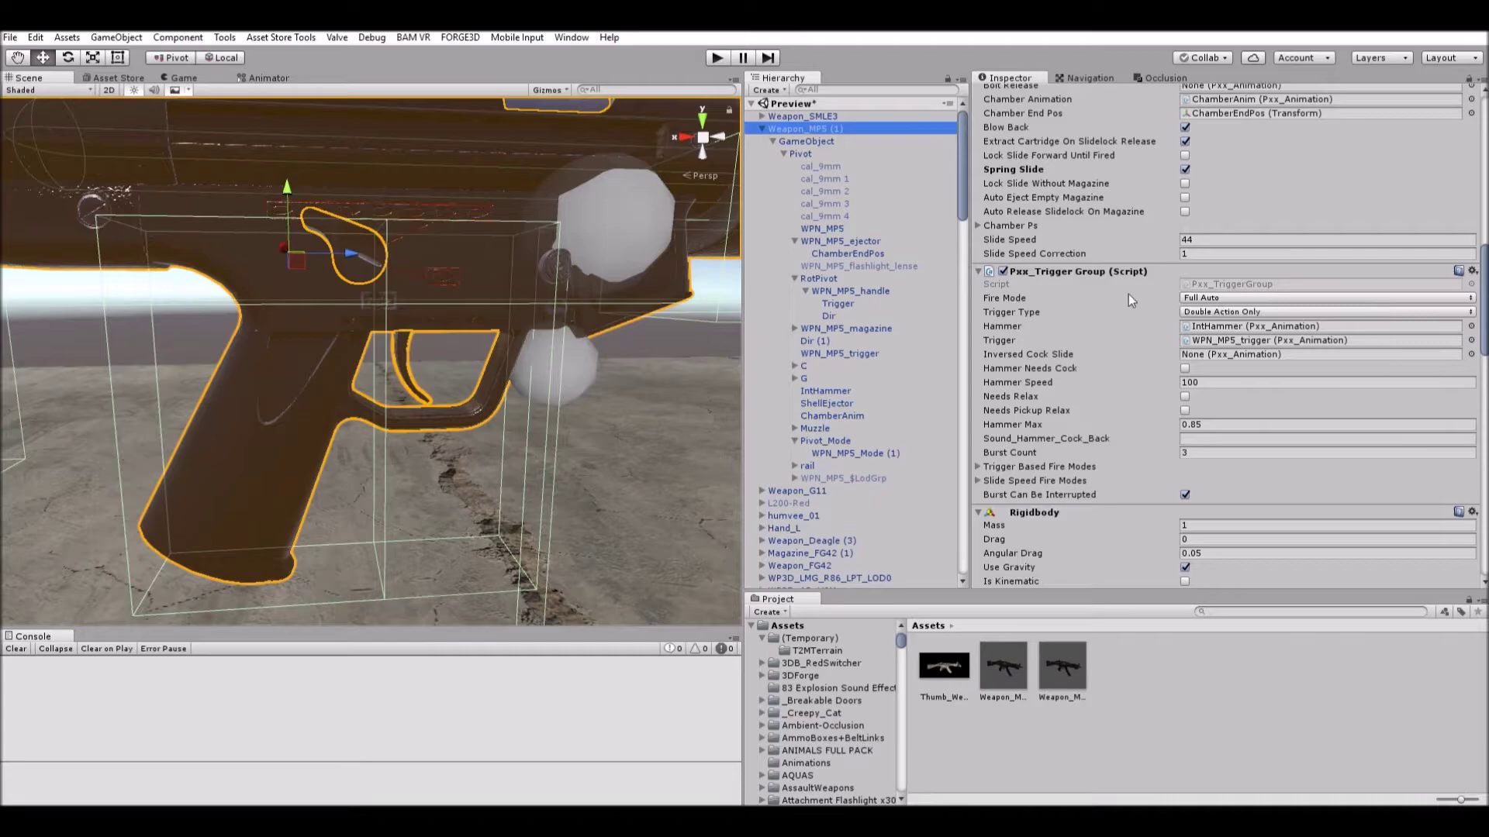
pyautogui.moveTo(535, 400); pyautogui.dragTo(533, 442, button='middle')
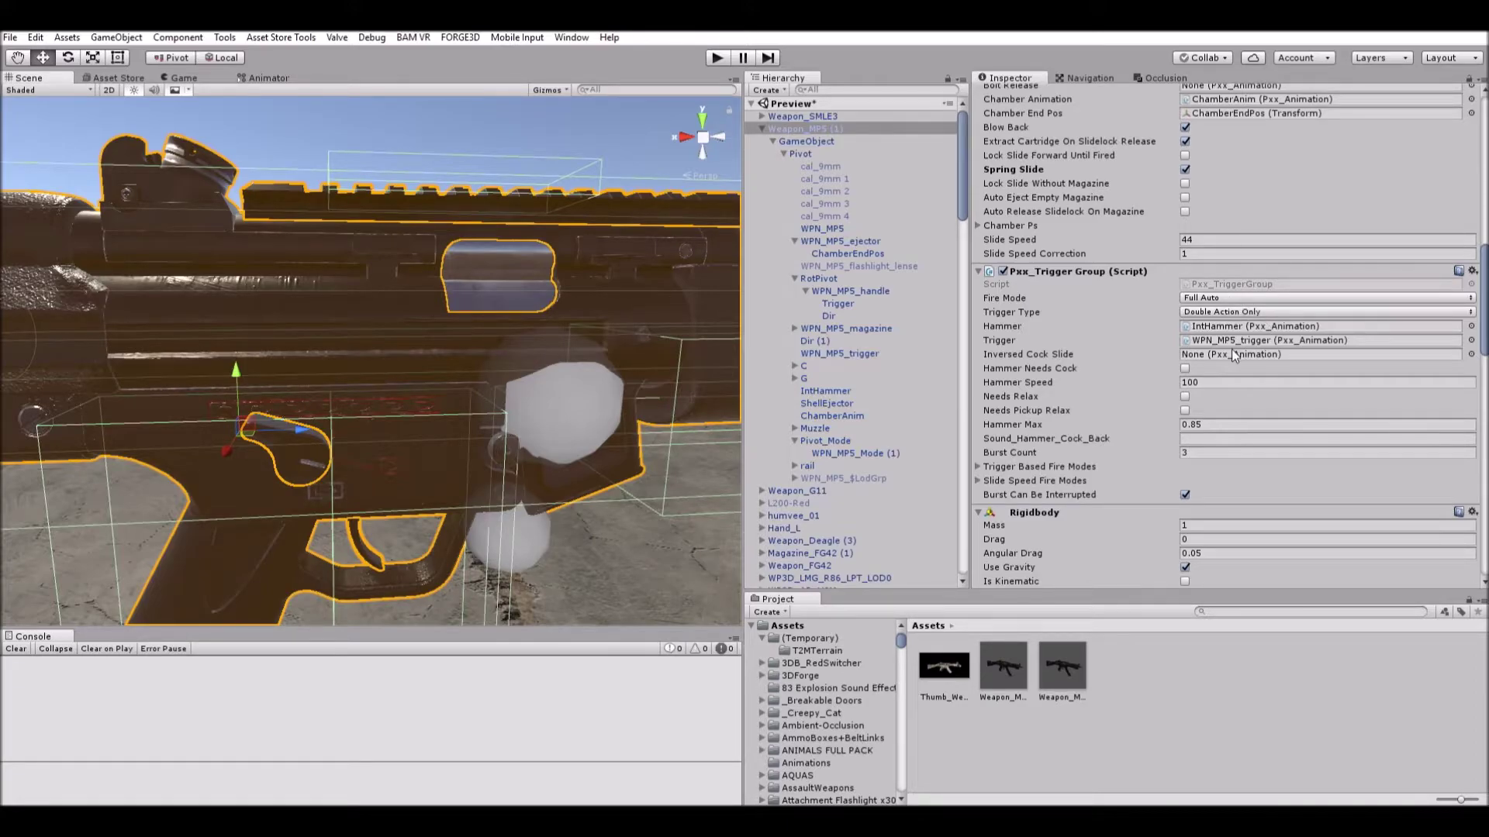
pyautogui.click(1239, 311)
pyautogui.click(1223, 303)
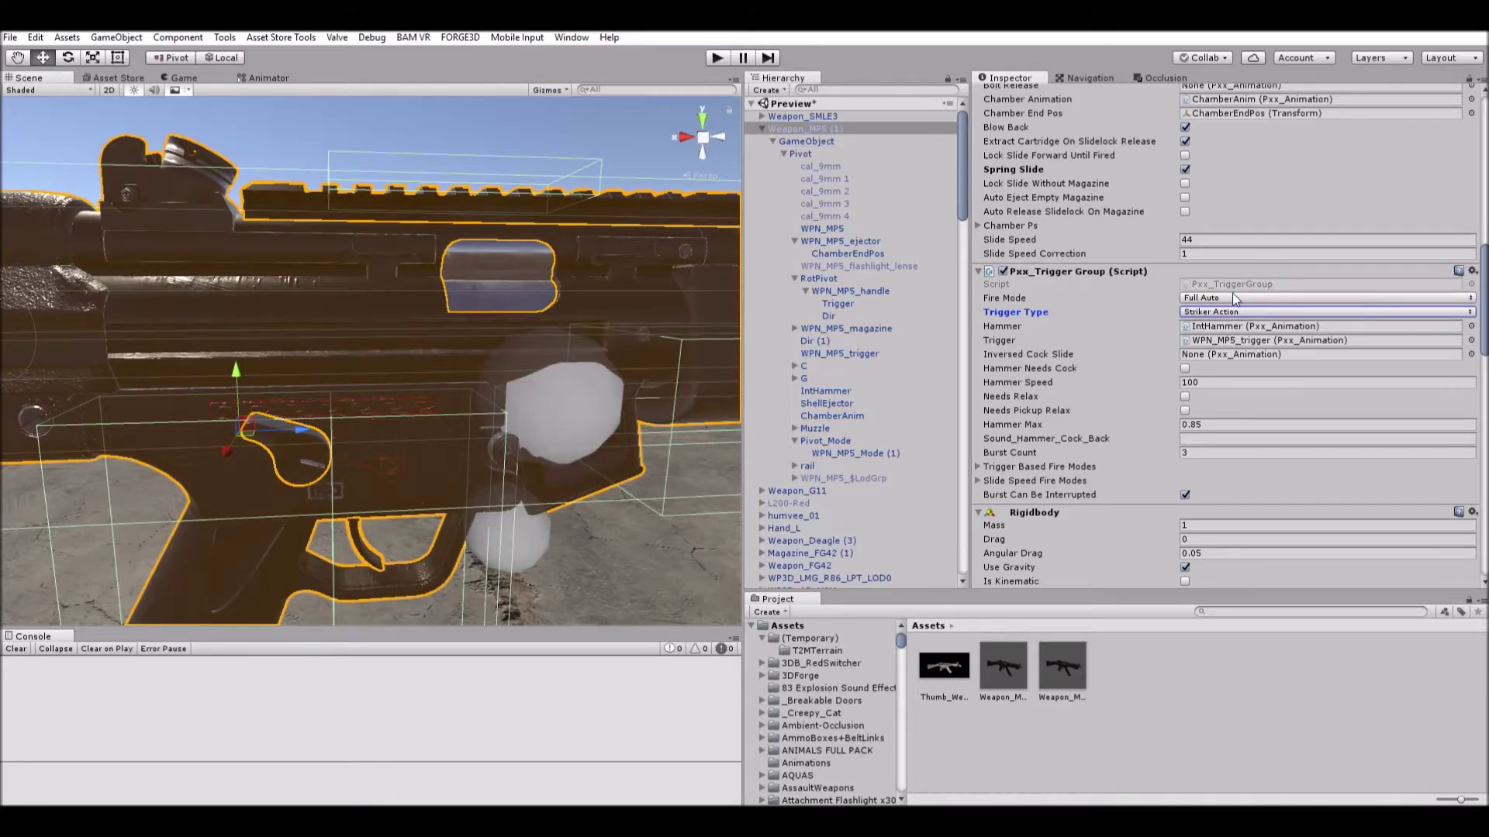
pyautogui.click(1262, 310)
pyautogui.click(1261, 324)
pyautogui.click(1271, 311)
pyautogui.click(1278, 316)
pyautogui.click(1272, 326)
pyautogui.click(1266, 310)
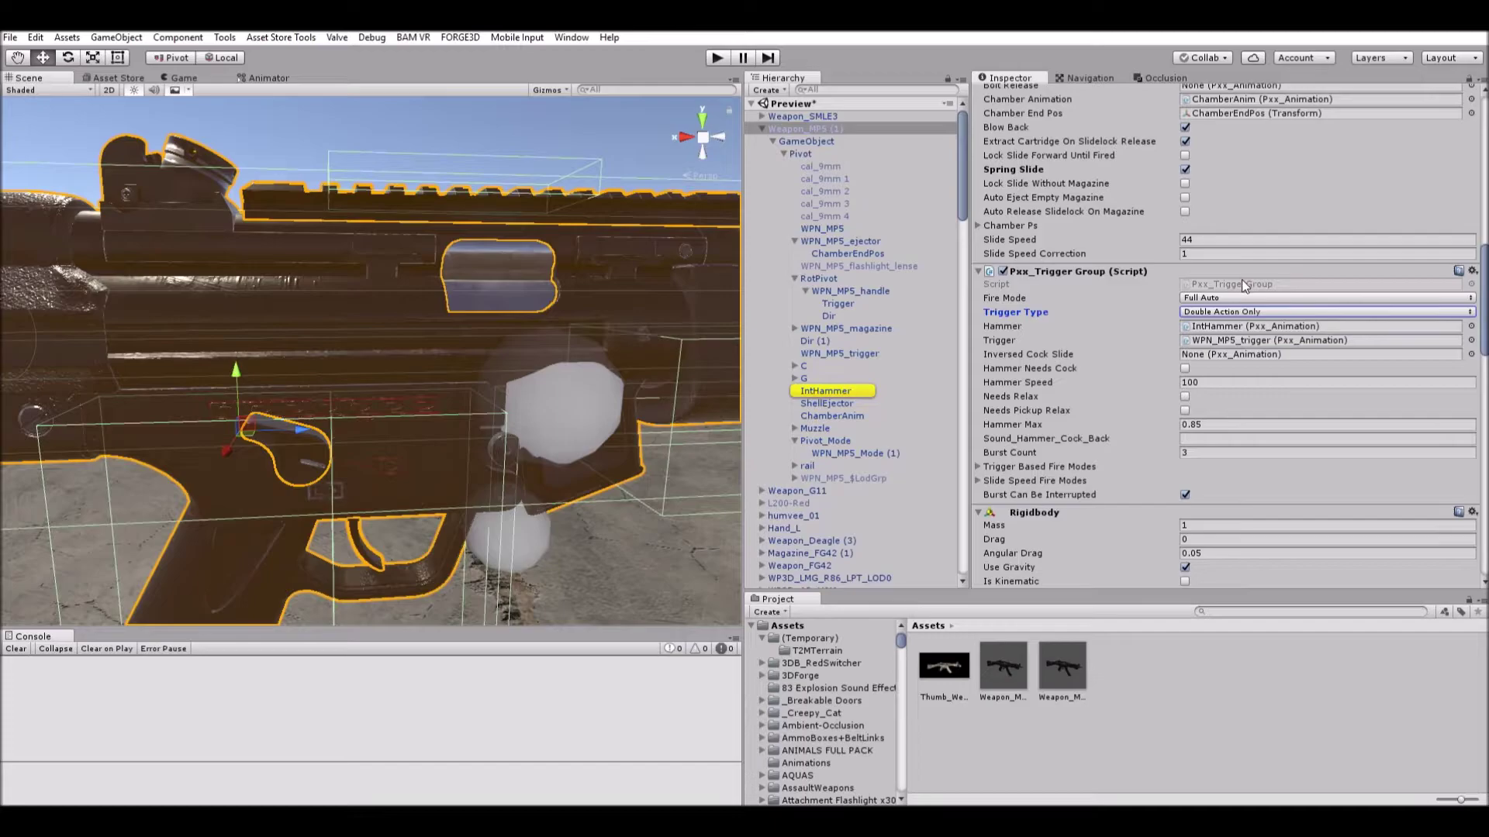
# Check the Trigger Group's Fire Mode and Trigger Type choices, keeping Full Auto and Double Action Only, and open Hammer Speed for editing.
pyautogui.click(1223, 295)
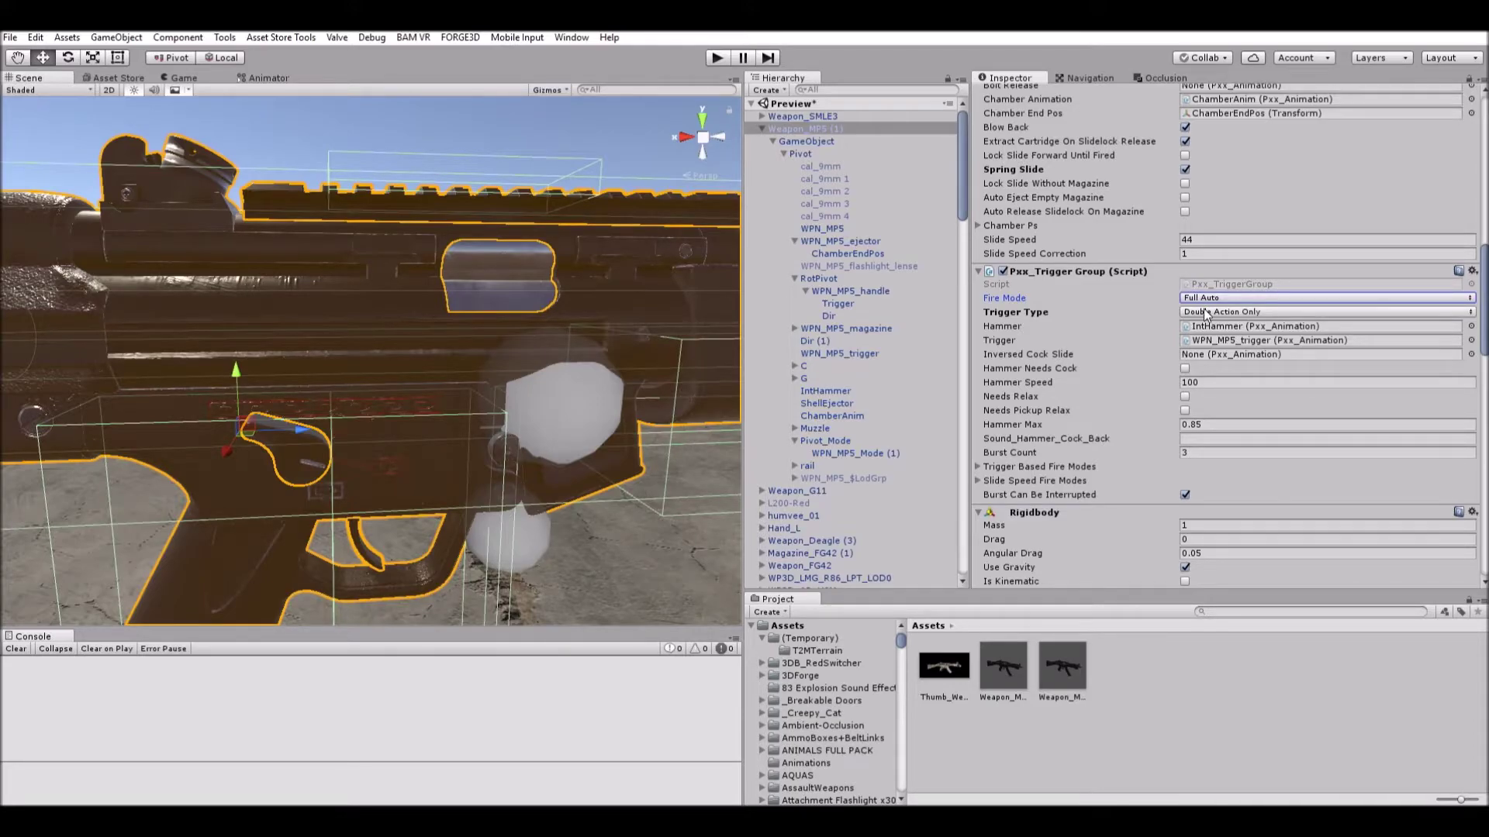
pyautogui.click(1222, 318)
pyautogui.click(1224, 327)
pyautogui.click(1240, 375)
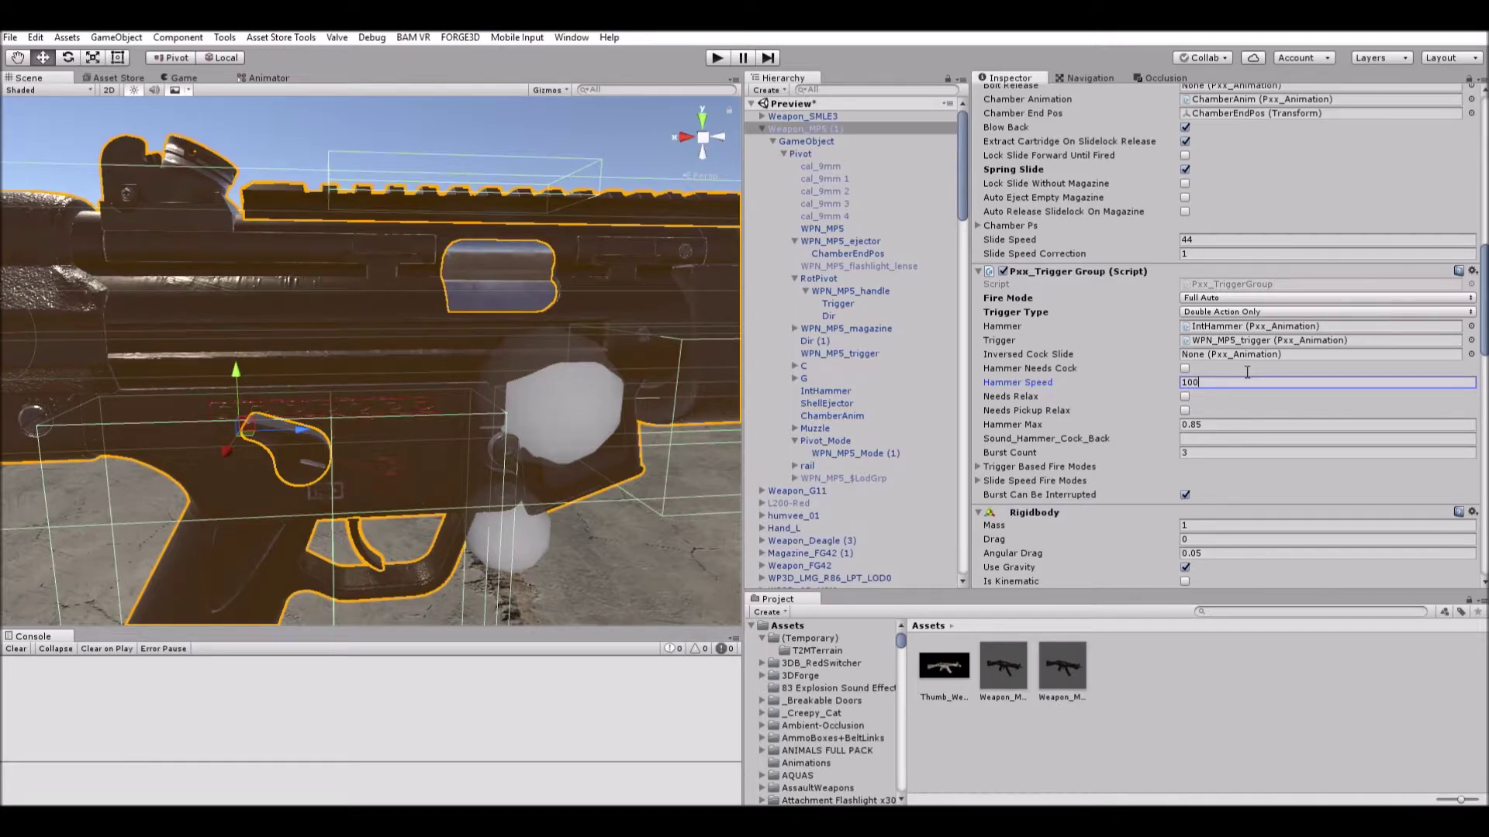
pyautogui.doubleClick(1247, 373)
pyautogui.click(1362, 380)
# Enable Needs Relax in the Trigger Group and leave Needs Pickup Relax disabled.
pyautogui.click(1017, 394)
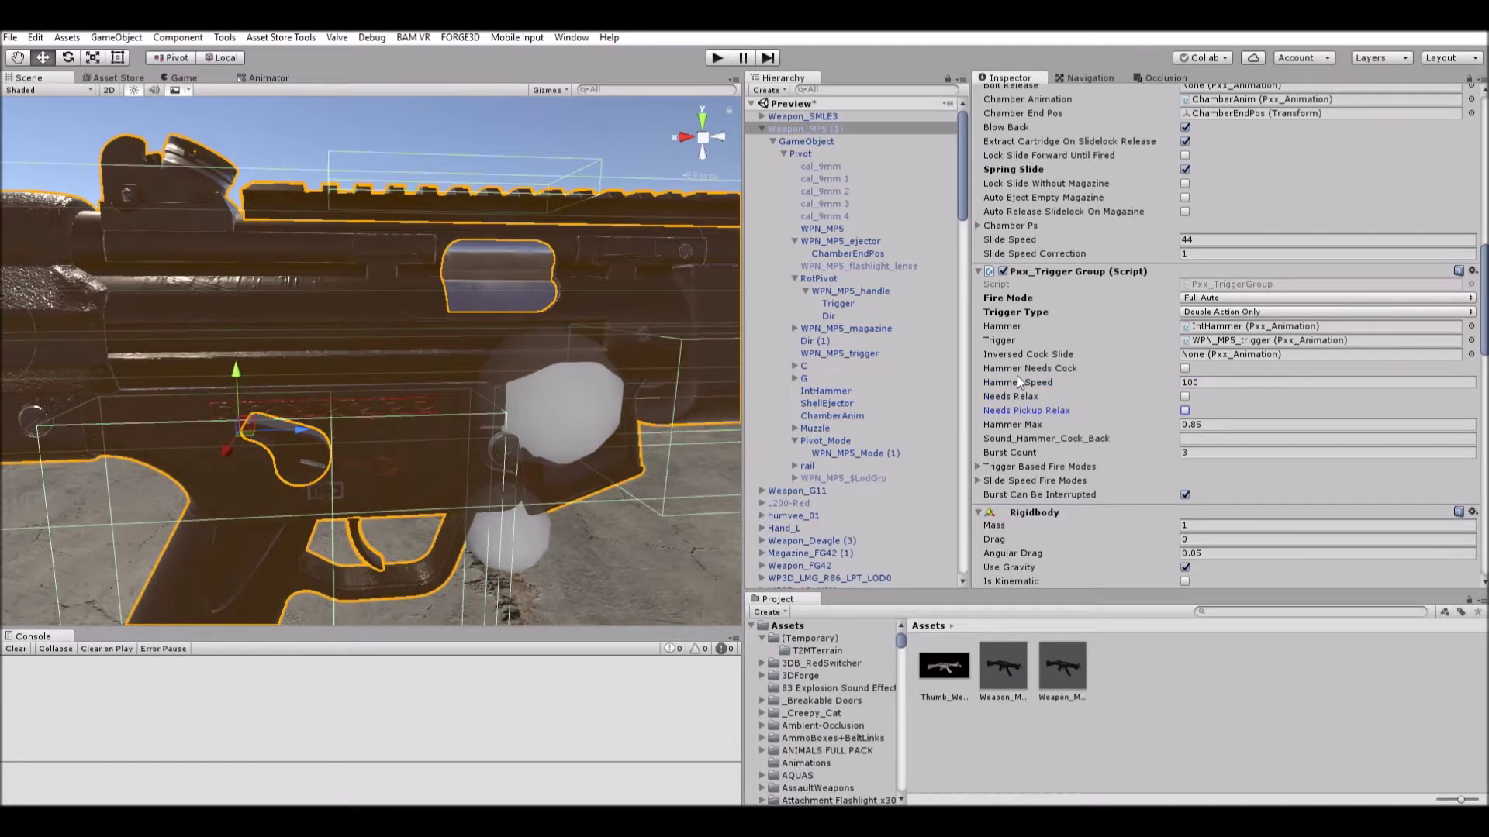
pyautogui.press('Tab')
pyautogui.hotkey('shift', 'Tab')
pyautogui.press('Tab')
pyautogui.press('space')
pyautogui.click(1187, 395)
pyautogui.press('space')
# Inspect the Trigger Group's Trigger Based Fire Modes and Slide Speed Fire Modes lists, collapsing both again.
pyautogui.scroll(-3, 1211, 380)
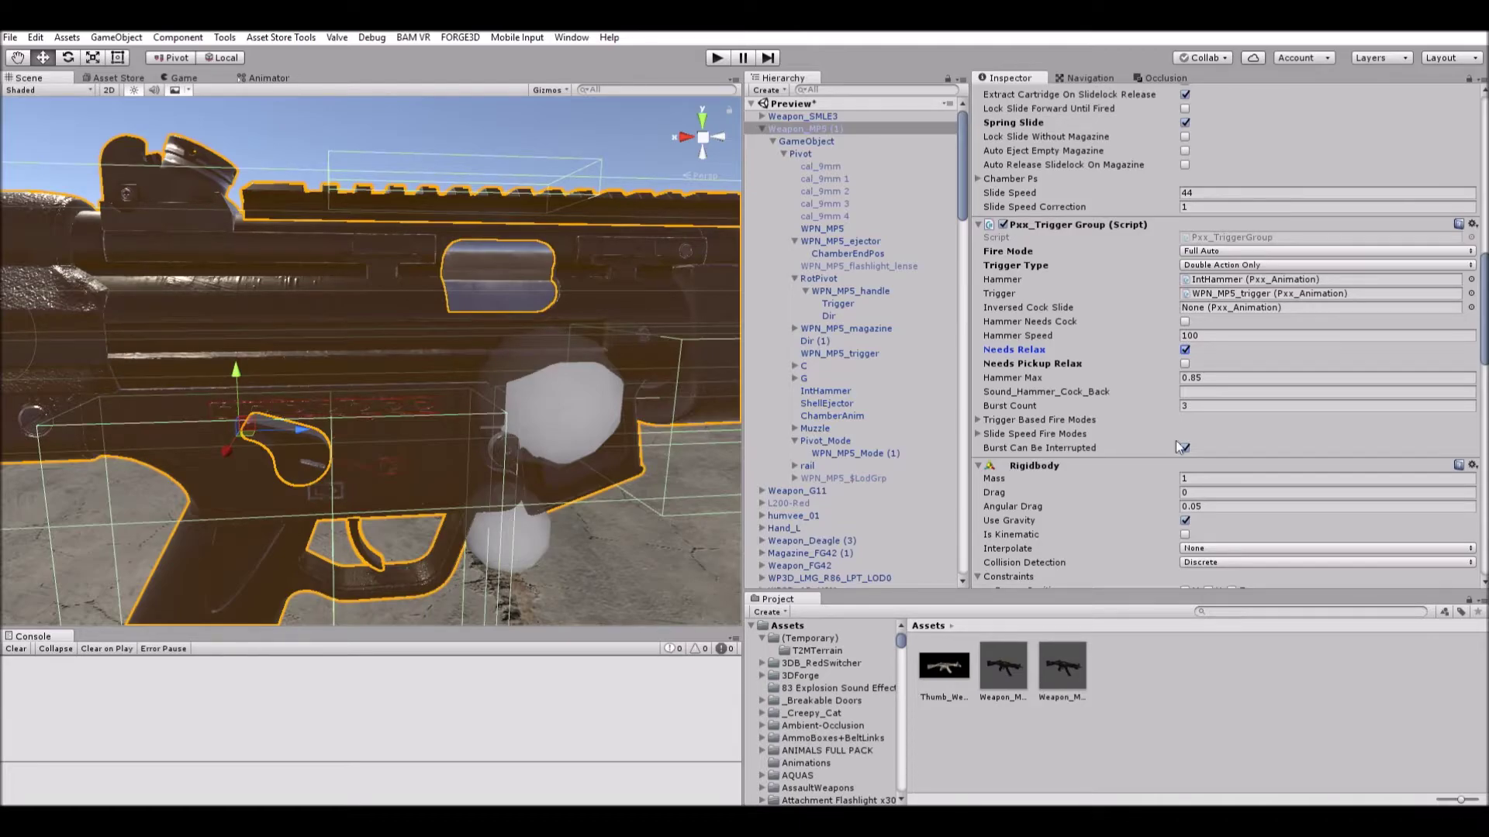
pyautogui.scroll(-3, 1194, 433)
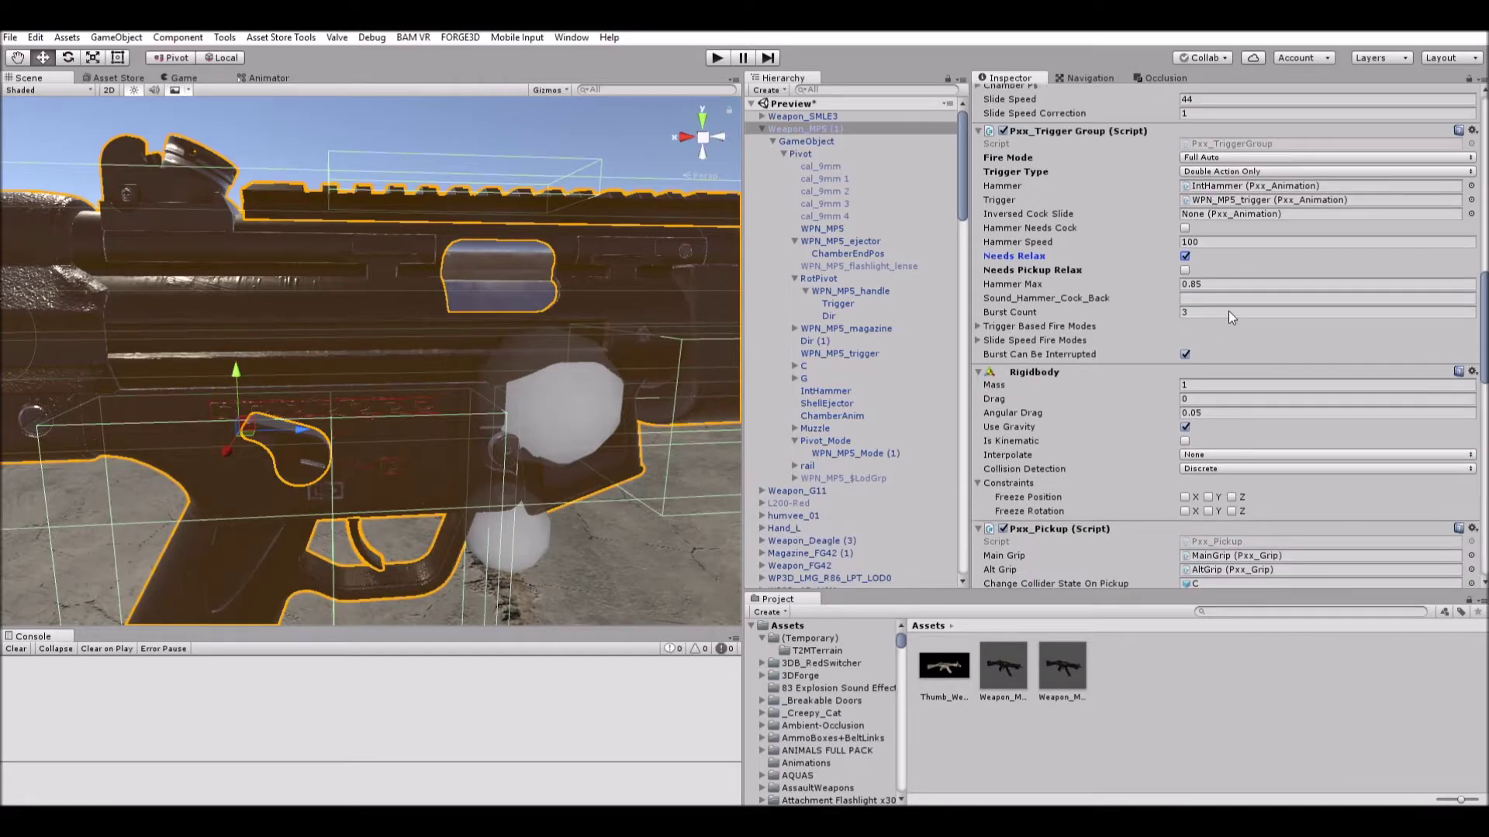
pyautogui.click(1008, 327)
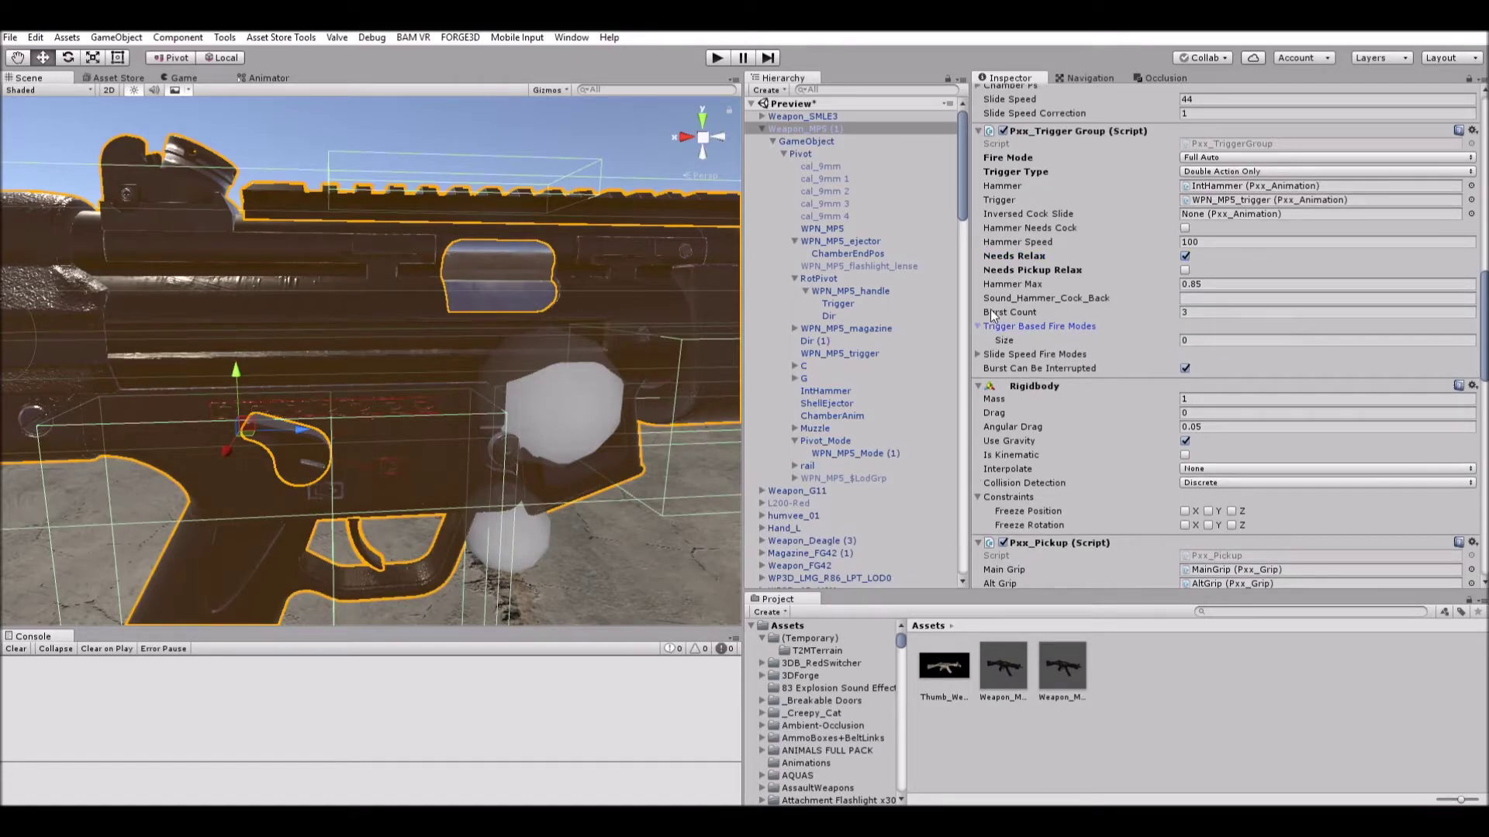
pyautogui.click(1047, 353)
pyautogui.click(1045, 354)
pyautogui.click(1046, 327)
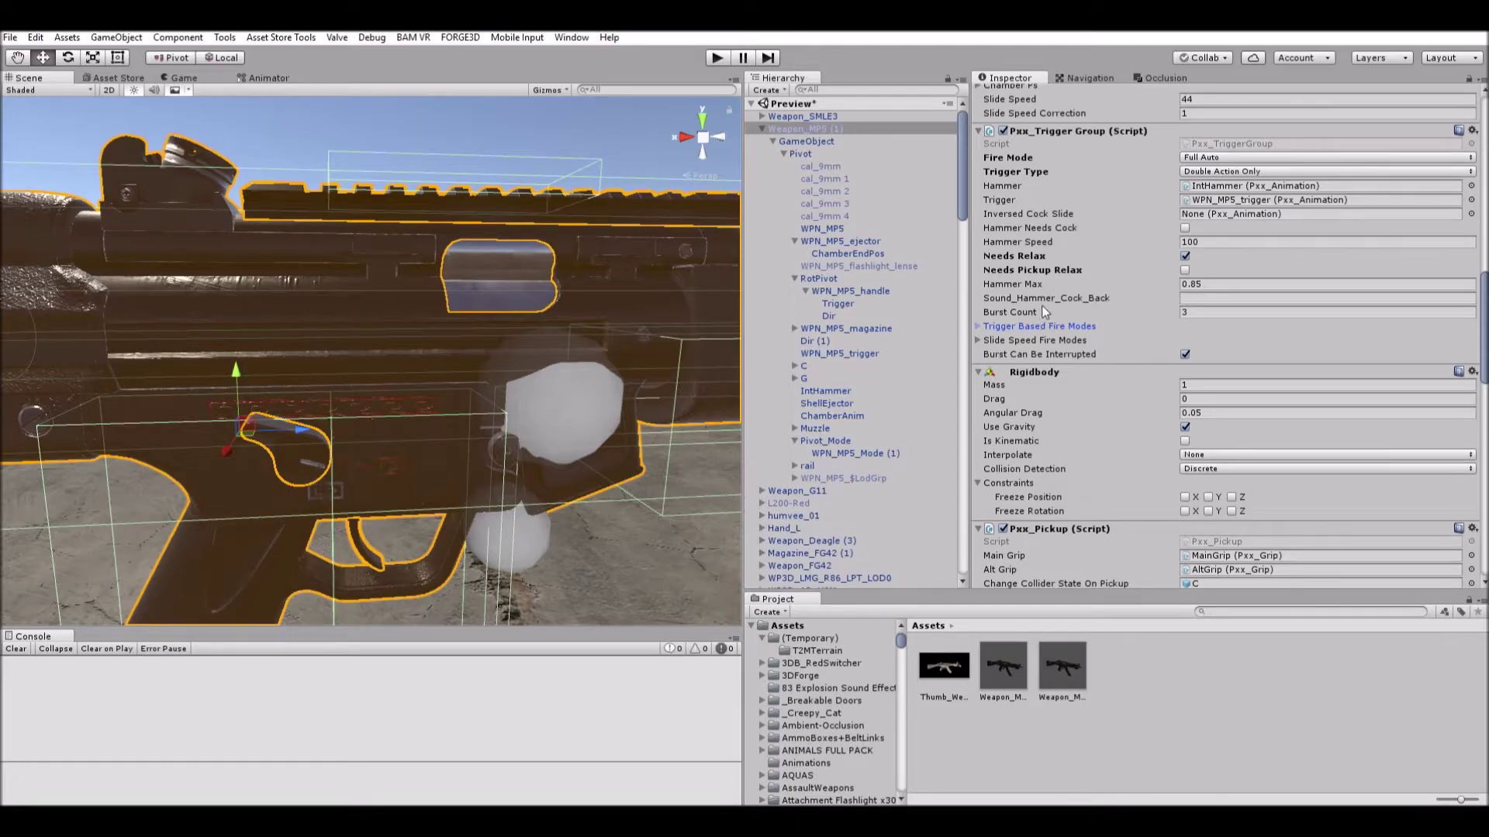
# Review the weapon's Rigidbody and Pickup script settings with the whole MP5 in view.
pyautogui.scroll(-3, 1051, 316)
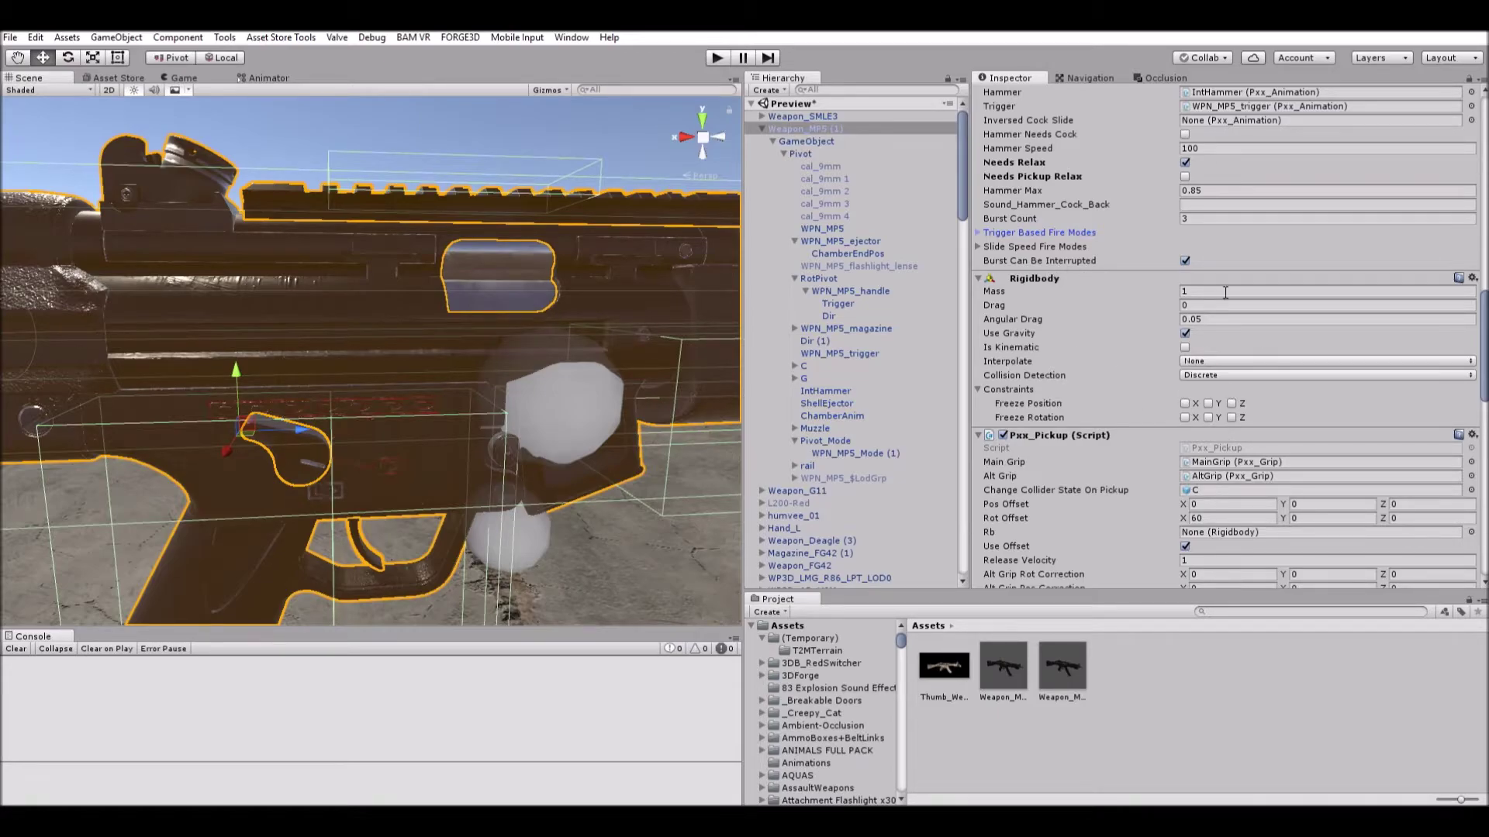
pyautogui.scroll(-8, 1225, 293)
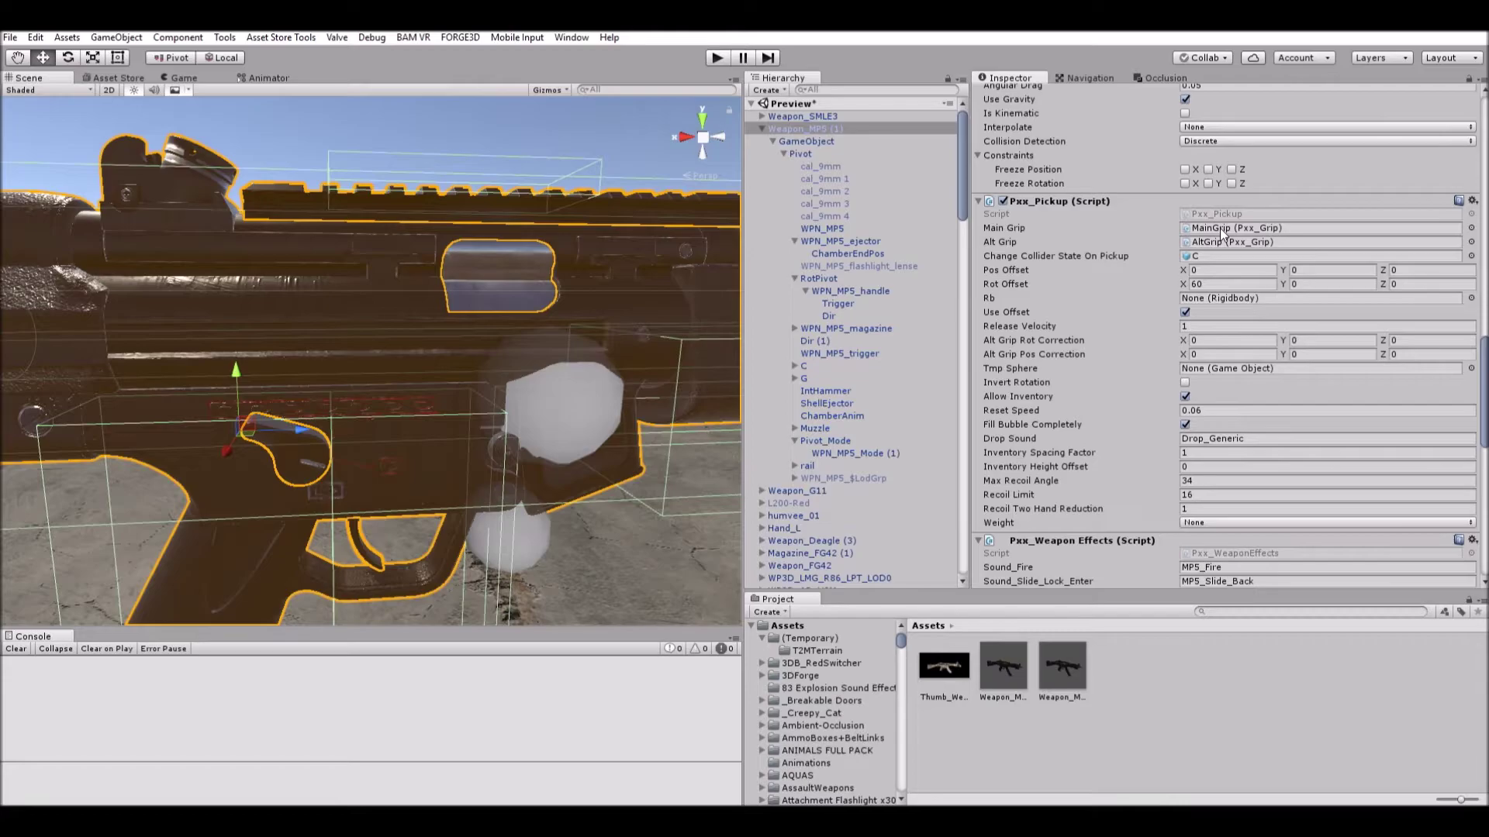
pyautogui.scroll(-1, 542, 301)
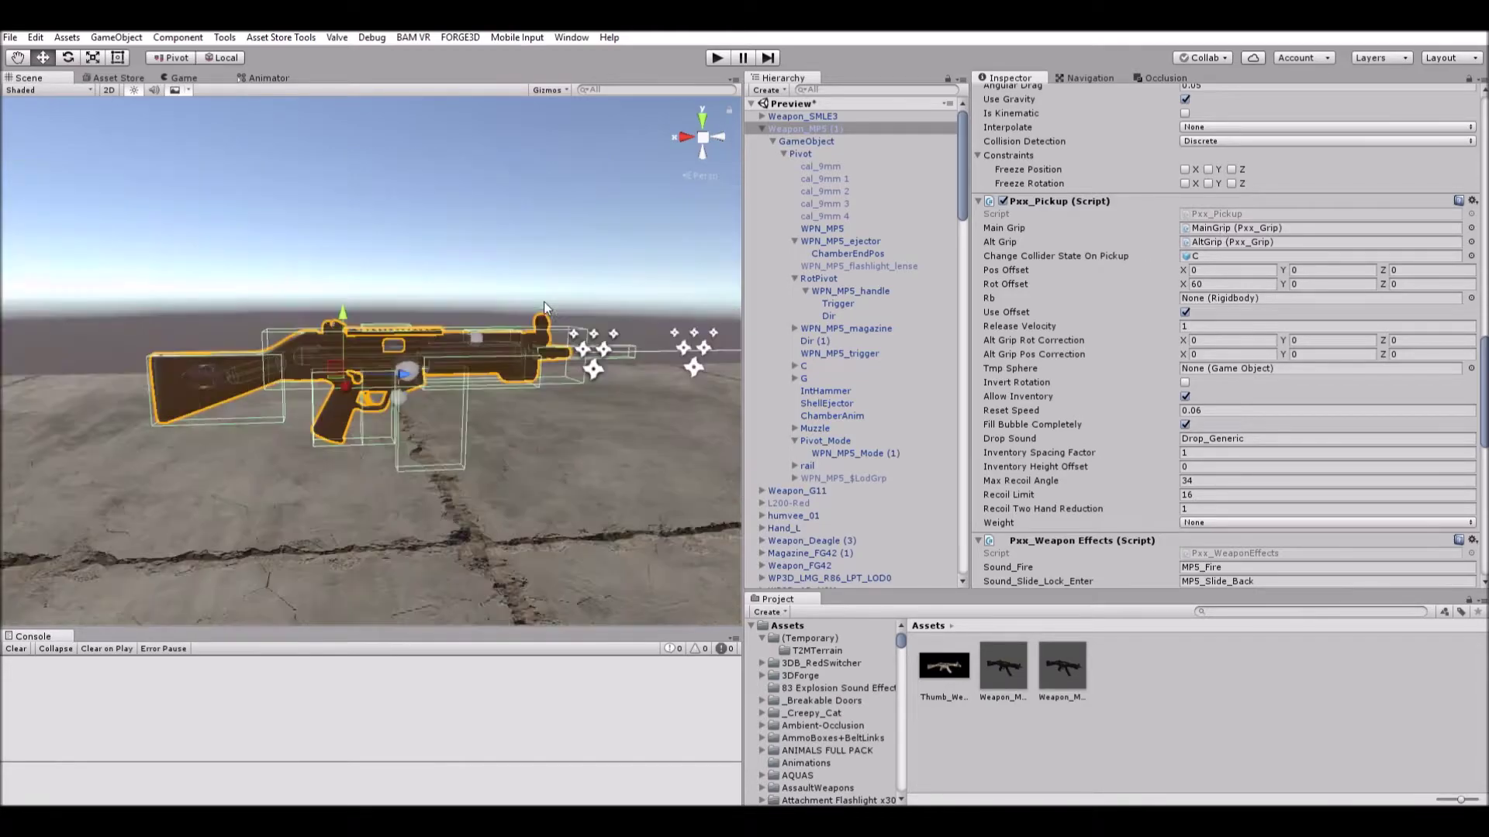
pyautogui.moveTo(459, 282)
pyautogui.mouseDown(button='middle')
pyautogui.moveTo(557, 340)
pyautogui.moveTo(382, 281)
pyautogui.moveTo(488, 281)
pyautogui.mouseUp(button='middle')
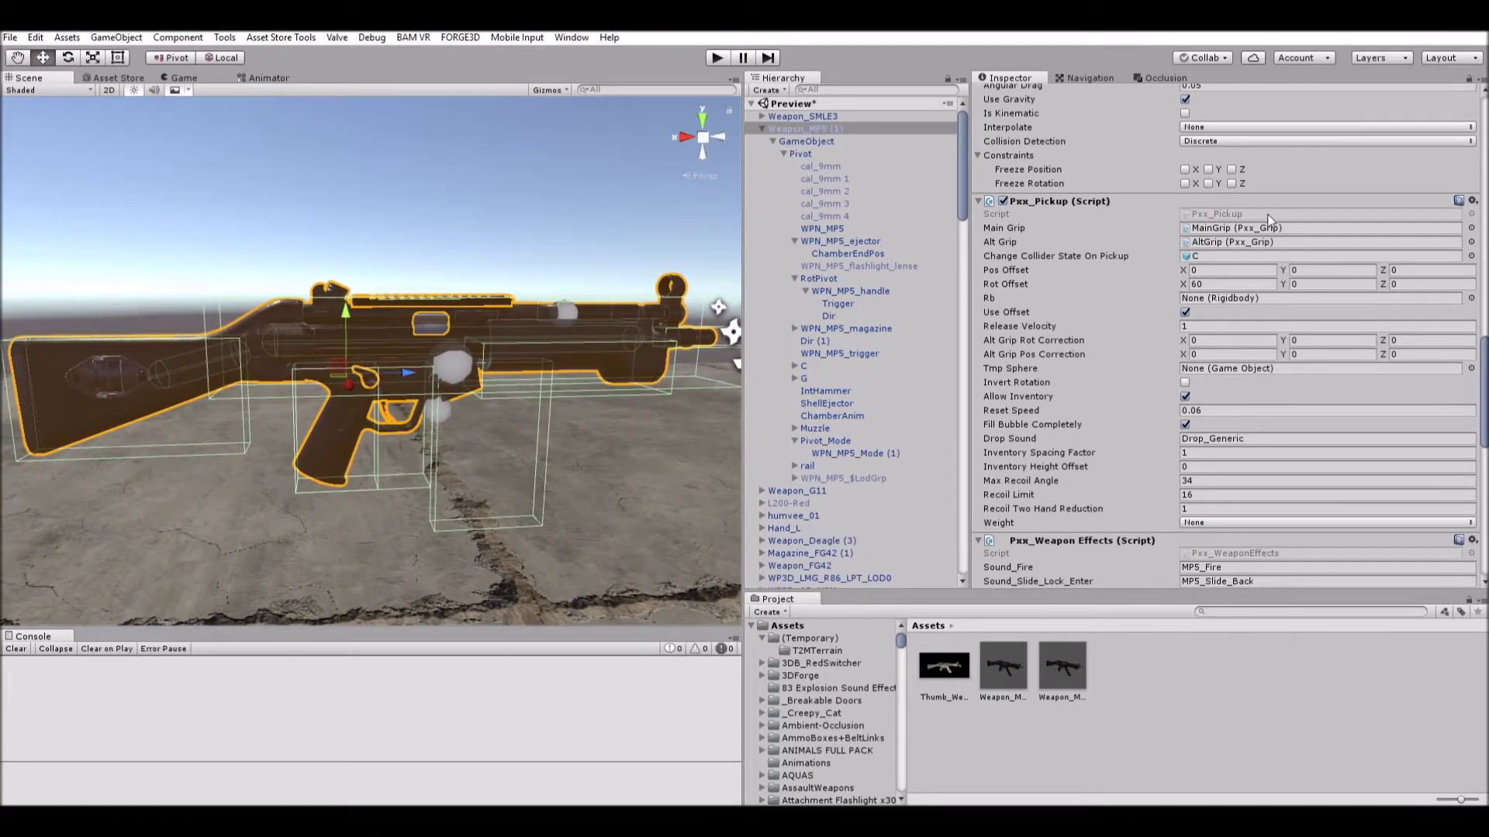
# Locate the Pickup script's assigned AltGrip and examine the box collider and Grip script settings of MainGrip and AltGrip.
pyautogui.click(1241, 241)
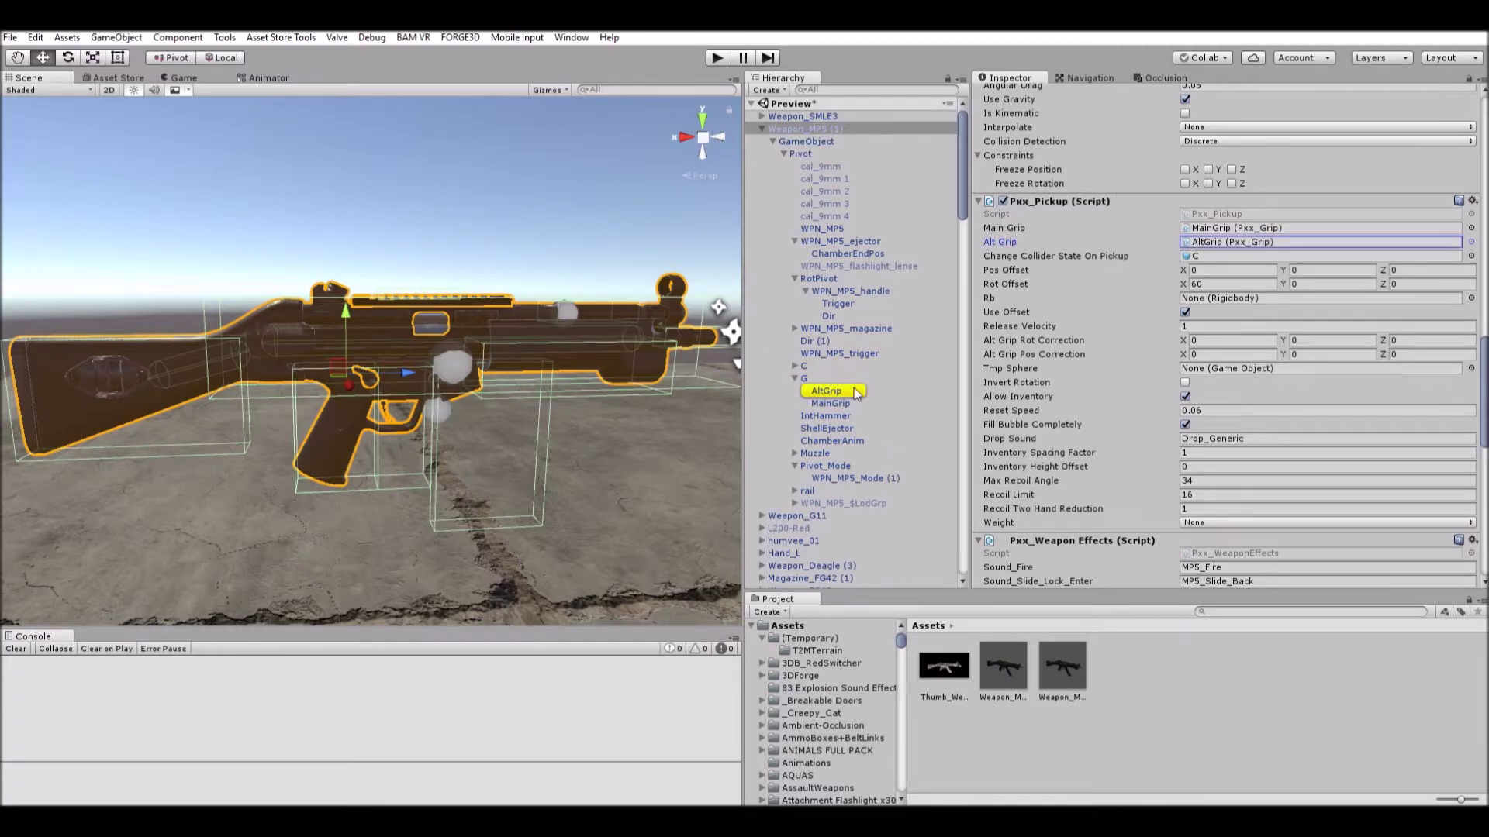
pyautogui.click(831, 404)
pyautogui.scroll(3, 527, 349)
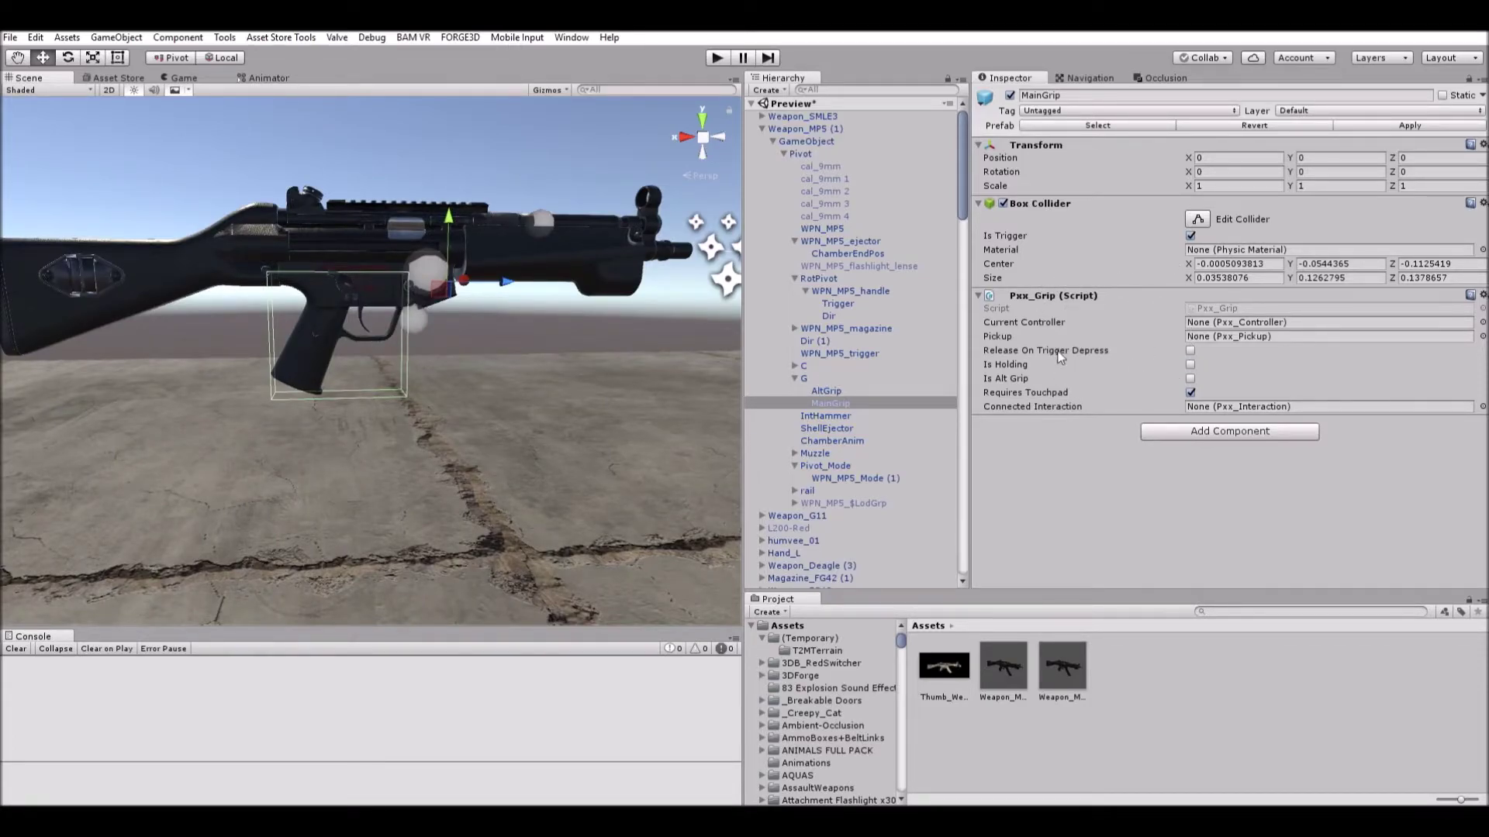
pyautogui.click(866, 386)
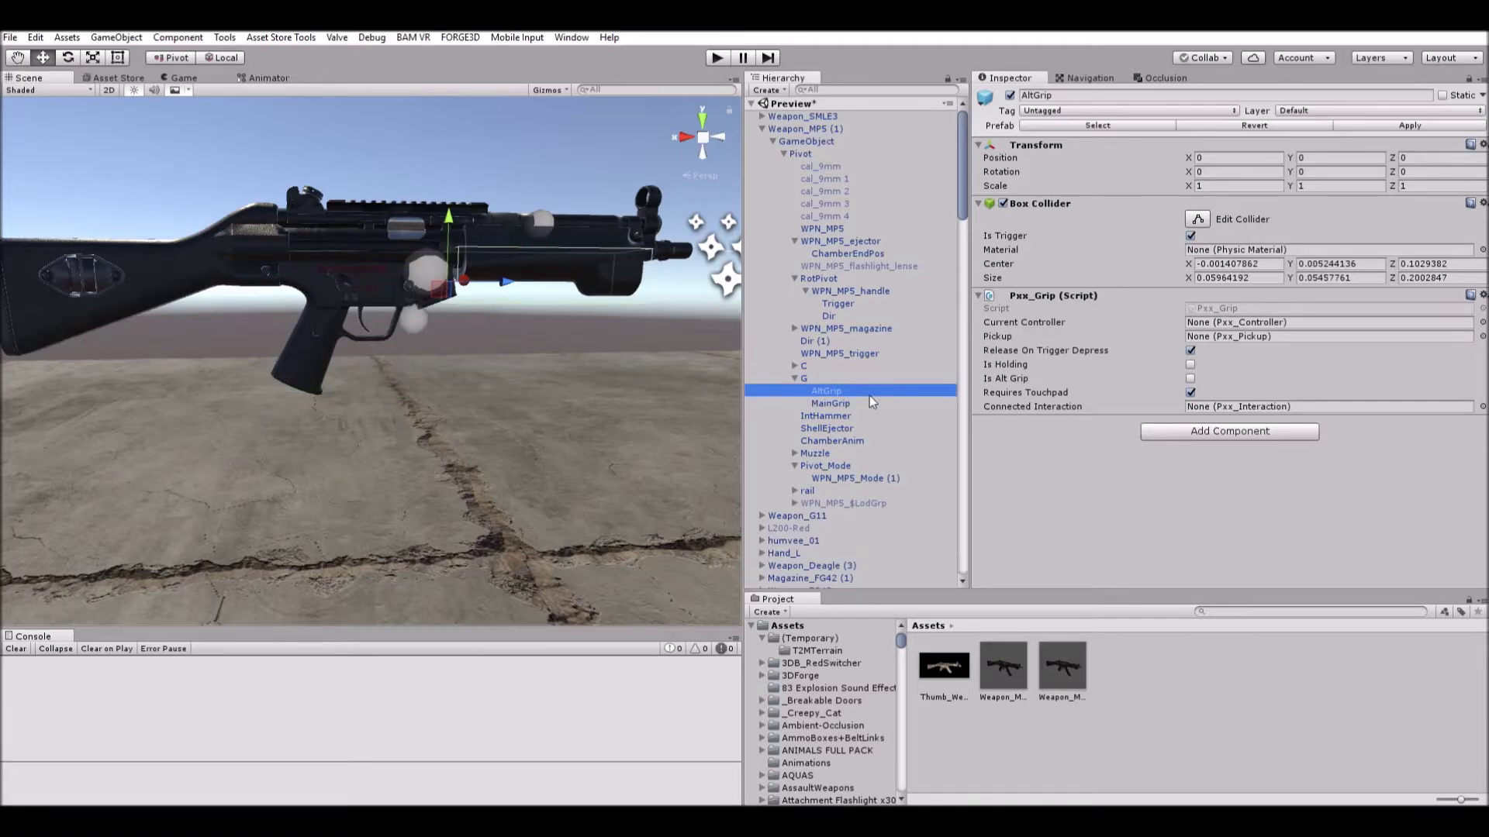
# Check how far the AltGrip box collider extends along the MP5's handguard.
pyautogui.click(866, 400)
pyautogui.click(858, 388)
pyautogui.scroll(-3, 522, 296)
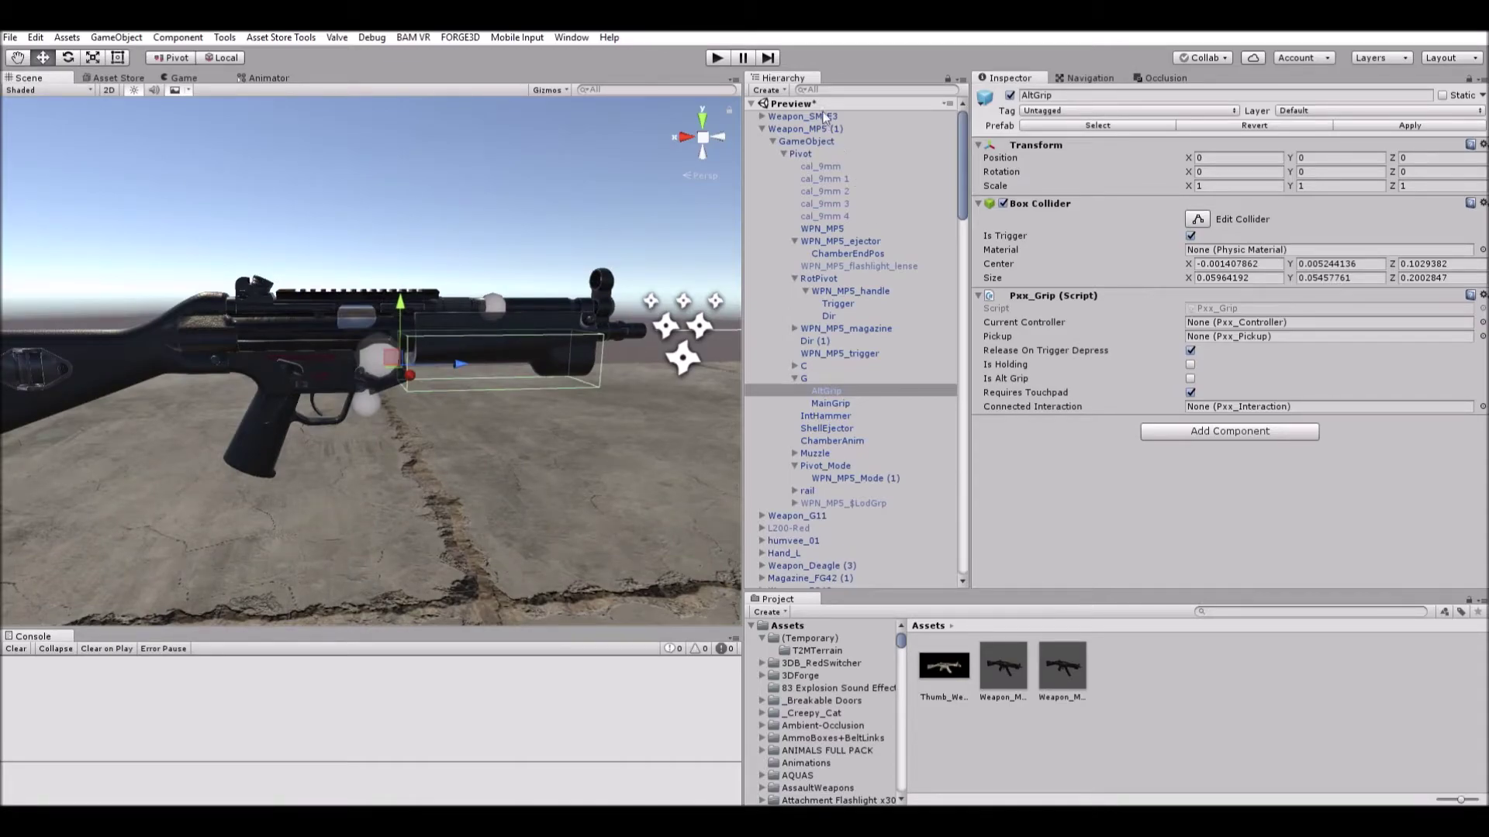
# Review the Pickup script on Weapon_MP5 (1), covering its grip assignments, Rot Offset, inventory and recoil settings.
pyautogui.click(804, 128)
pyautogui.scroll(-15, 1242, 386)
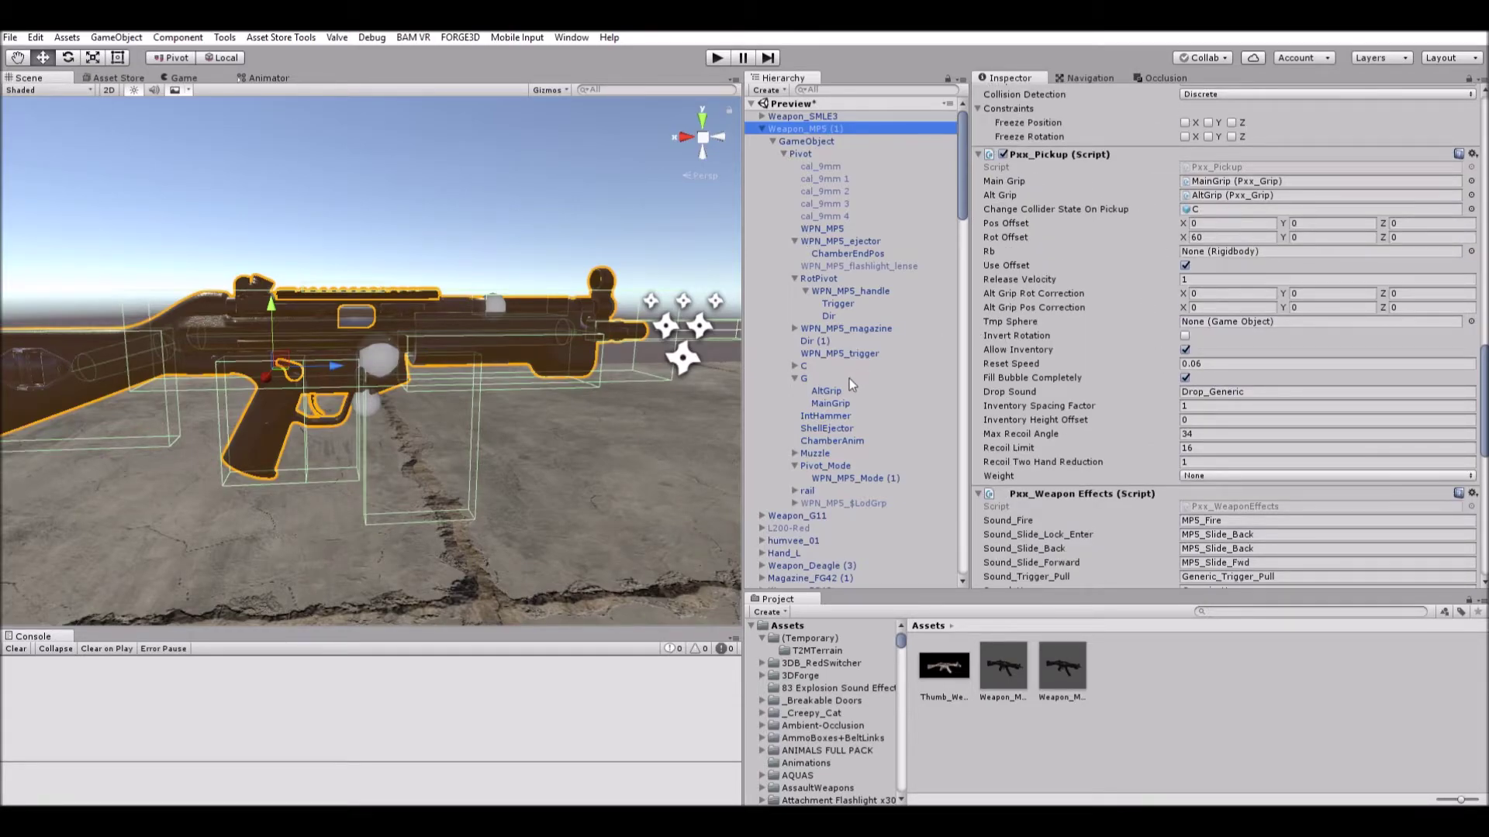
pyautogui.scroll(-3, 1211, 264)
pyautogui.scroll(3, 1186, 294)
pyautogui.moveTo(379, 332); pyautogui.dragTo(403, 369, button='middle')
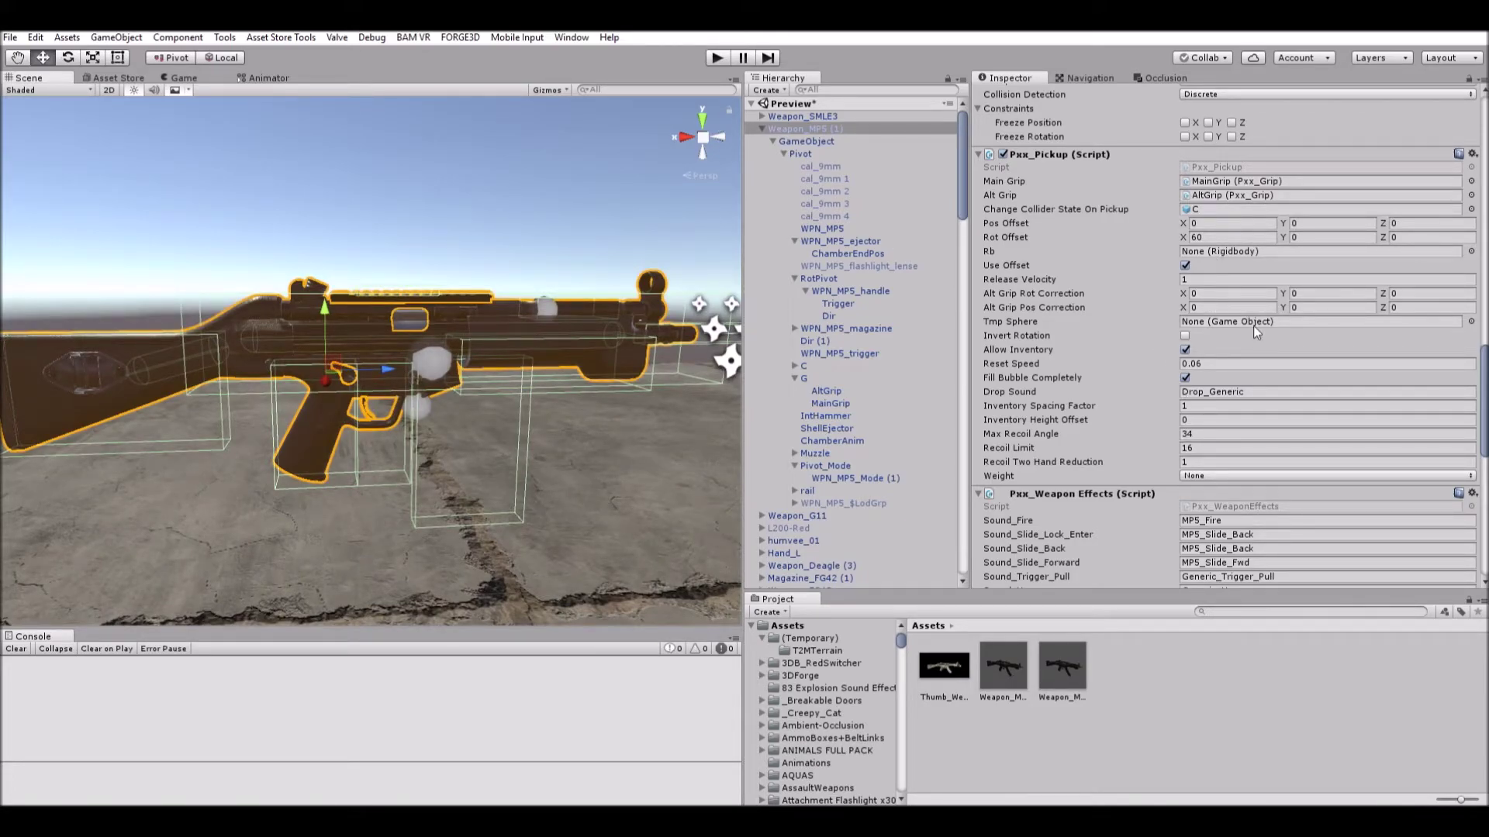
pyautogui.click(1240, 235)
pyautogui.scroll(-2, 1313, 297)
pyautogui.scroll(-2, 1261, 303)
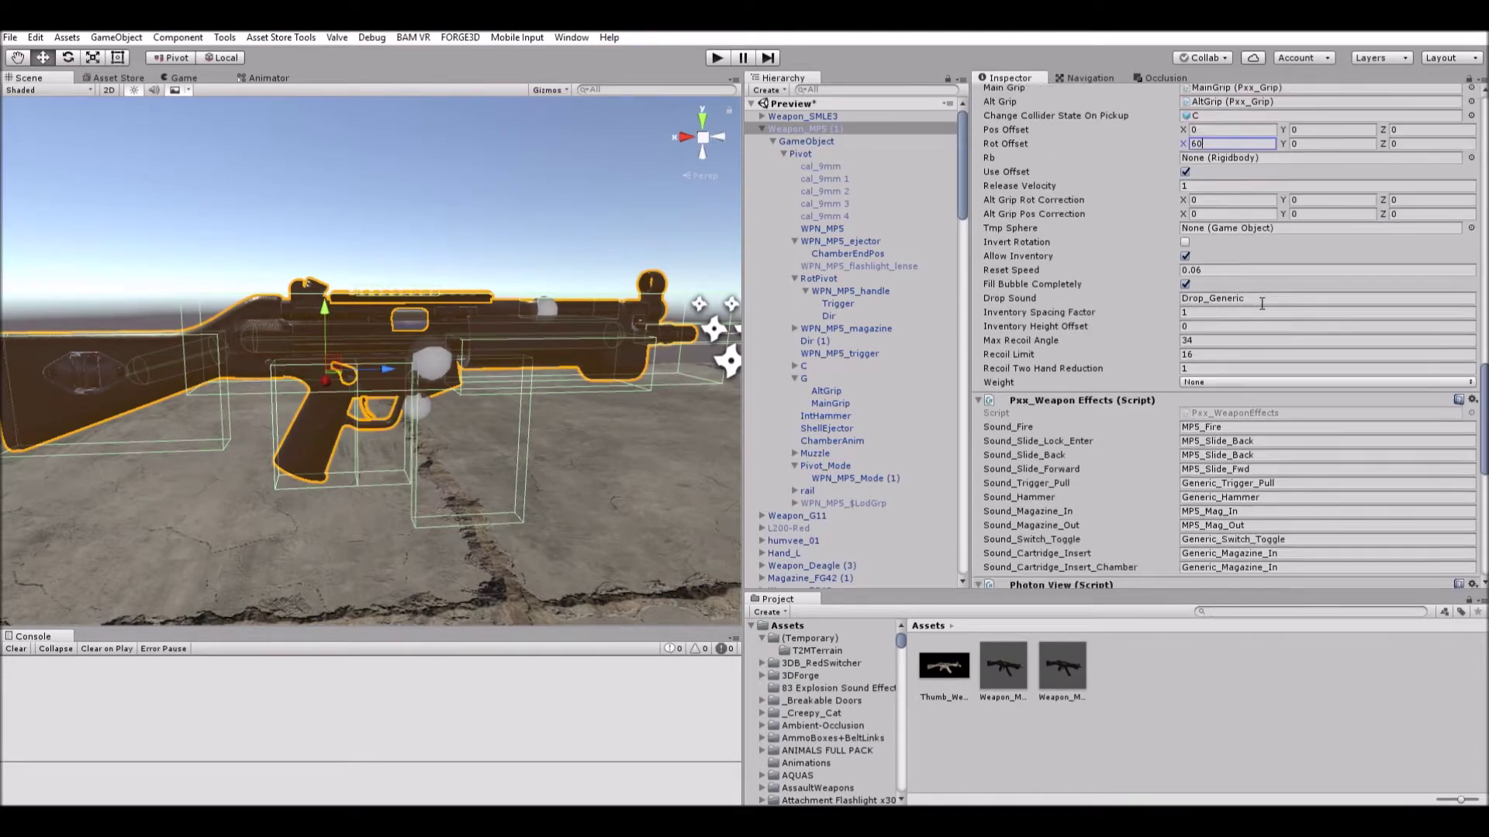
# Examine the Weapon Effects sound assignments on the MP5, from Sound_Slide_Lock_Enter to the magazine, switch and cartridge insert sounds.
pyautogui.scroll(-4, 1261, 303)
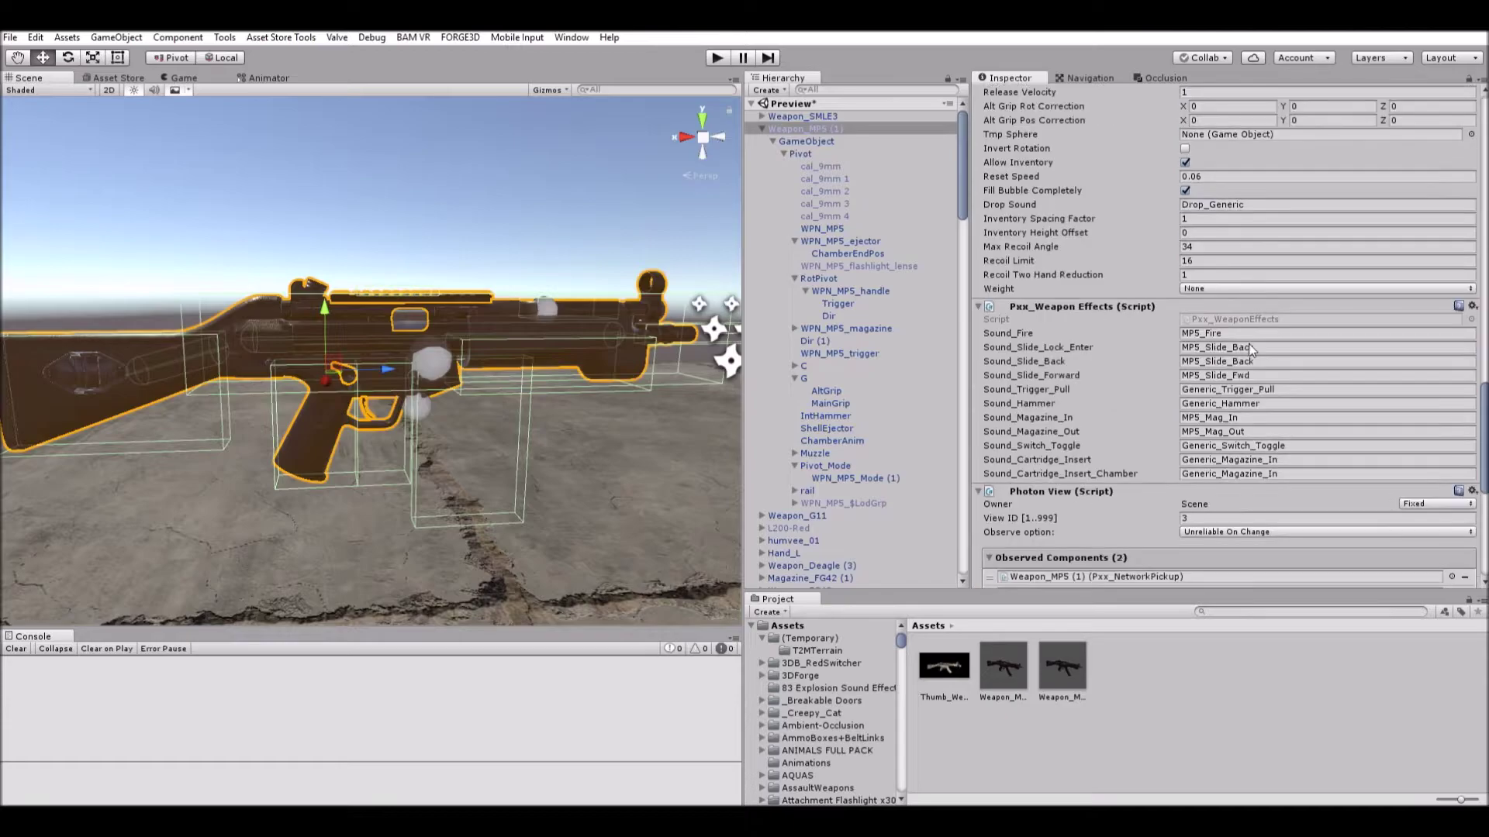
pyautogui.scroll(-4, 1089, 264)
pyautogui.click(1353, 237)
pyautogui.click(1362, 250)
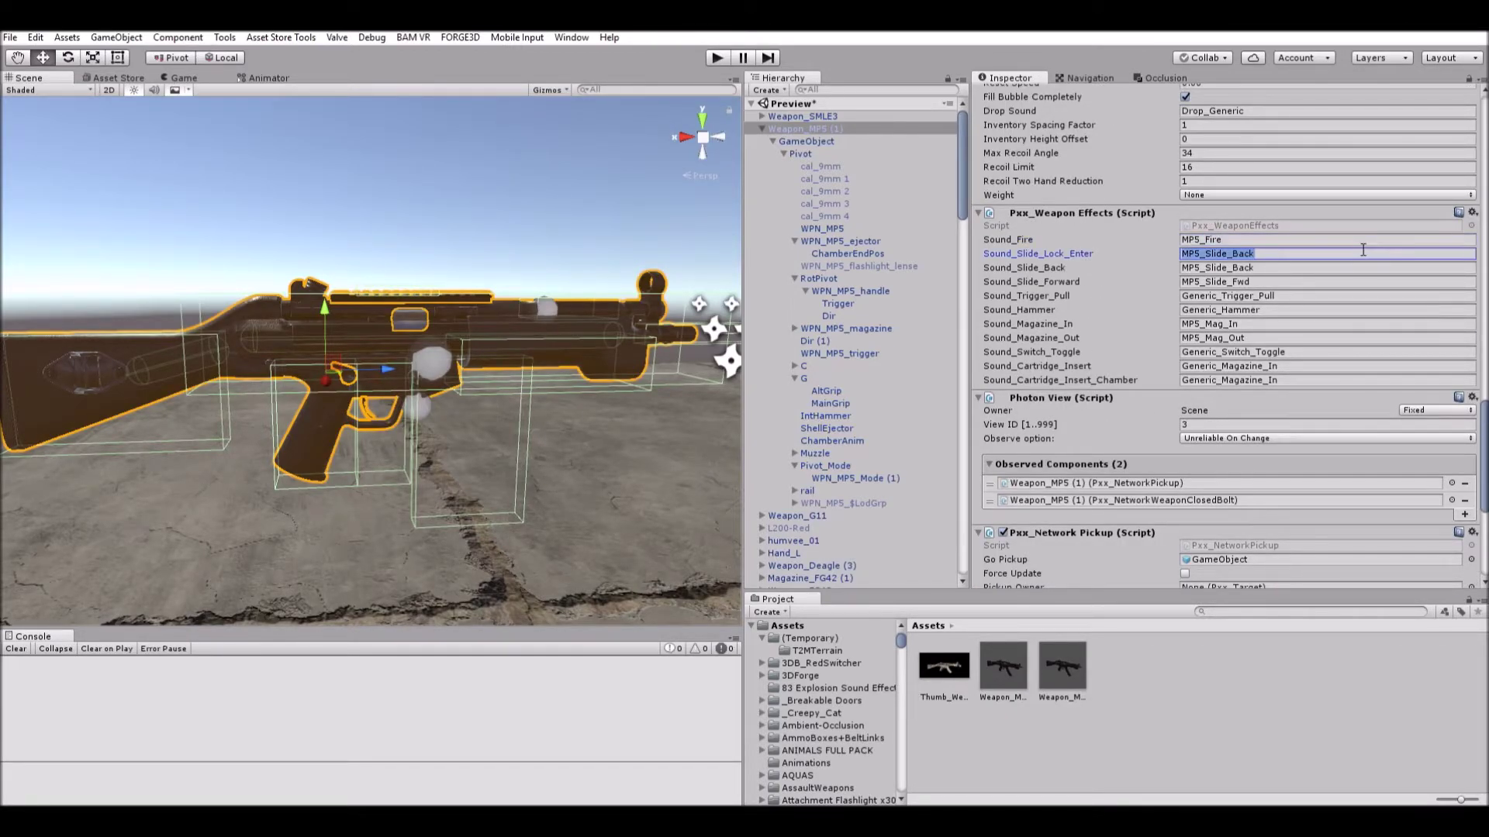
pyautogui.click(1369, 379)
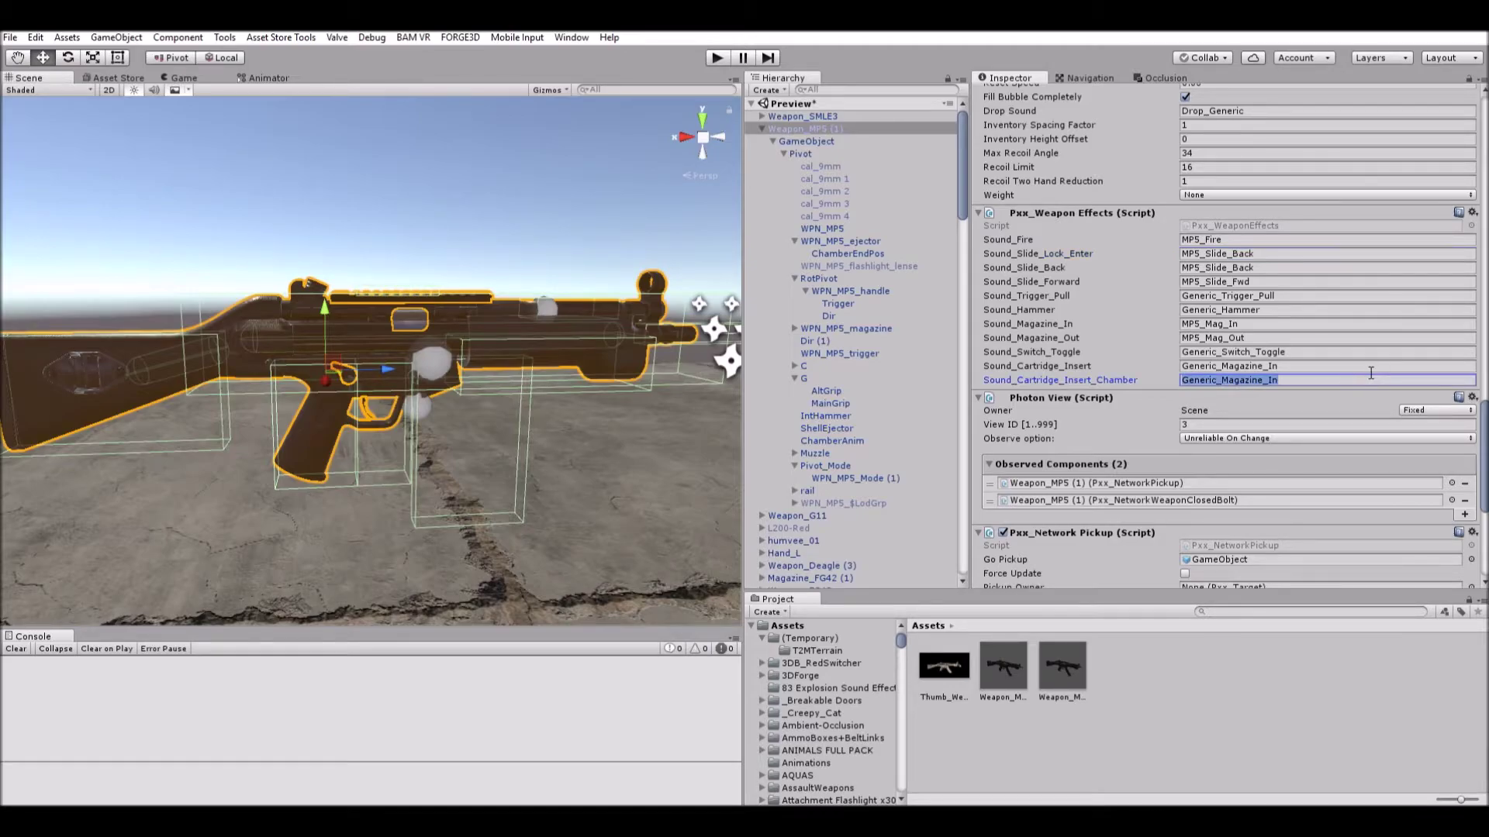
pyautogui.click(1369, 366)
pyautogui.click(1372, 352)
pyautogui.click(1374, 336)
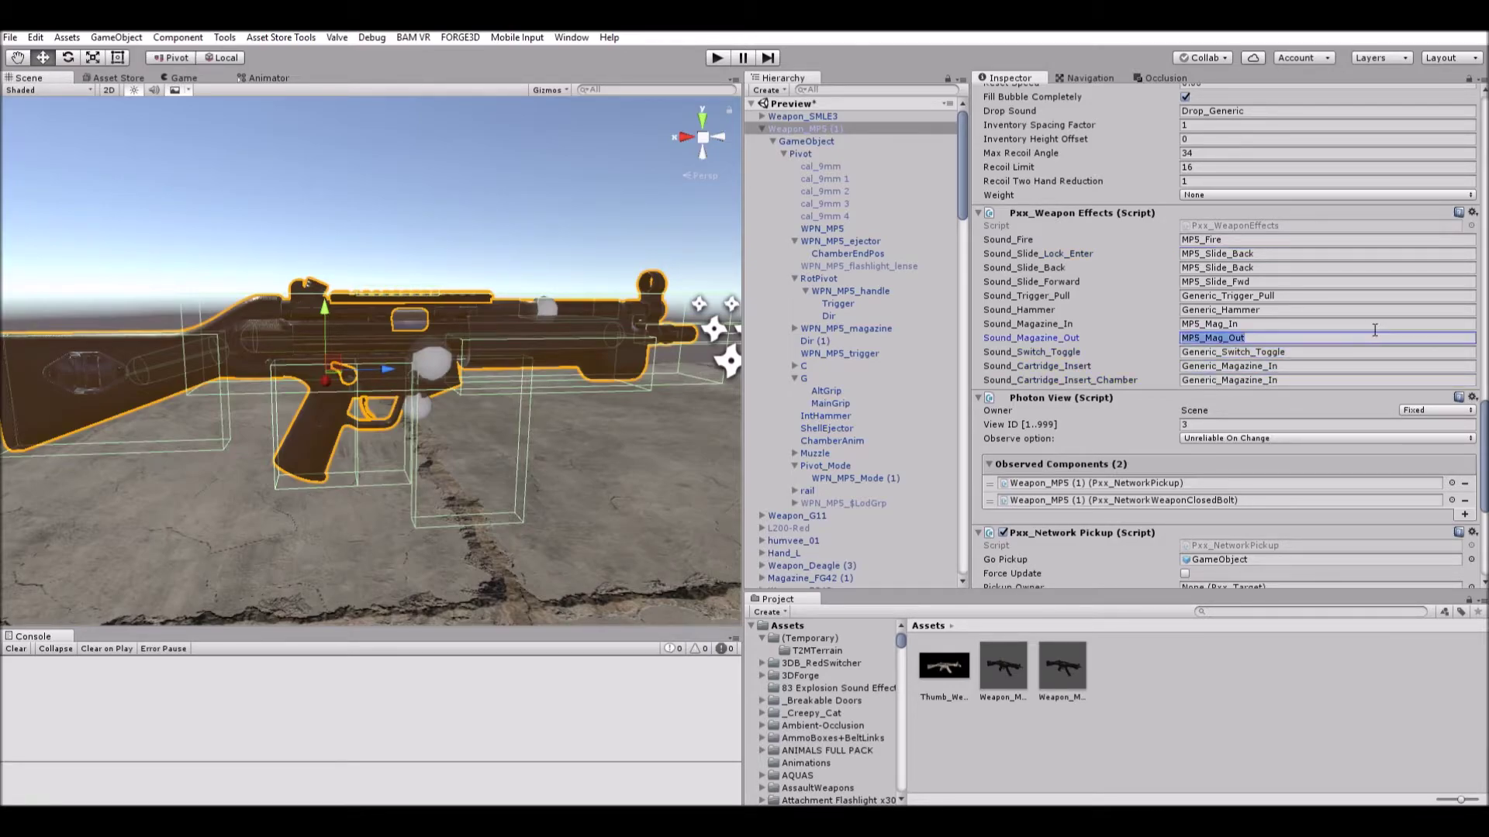
pyautogui.click(1410, 324)
pyautogui.click(1414, 318)
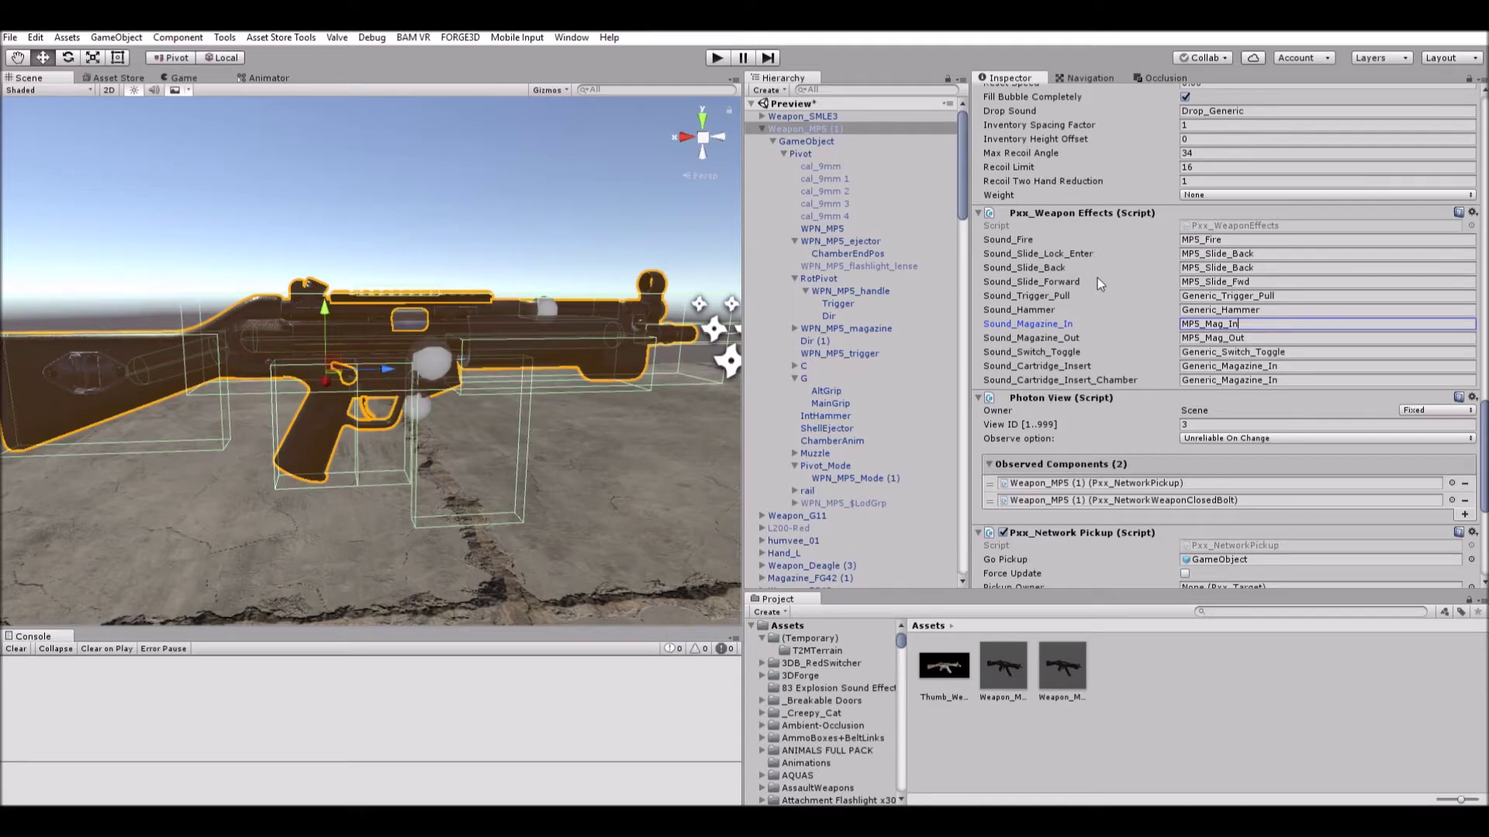
pyautogui.moveTo(496, 237)
pyautogui.keyDown('alt'); pyautogui.mouseDown()
pyautogui.moveTo(518, 227)
pyautogui.moveTo(502, 224)
pyautogui.mouseUp(); pyautogui.keyUp('alt')
pyautogui.keyDown('alt'); pyautogui.moveTo(487, 345); pyautogui.dragTo(455, 331); pyautogui.keyUp('alt')
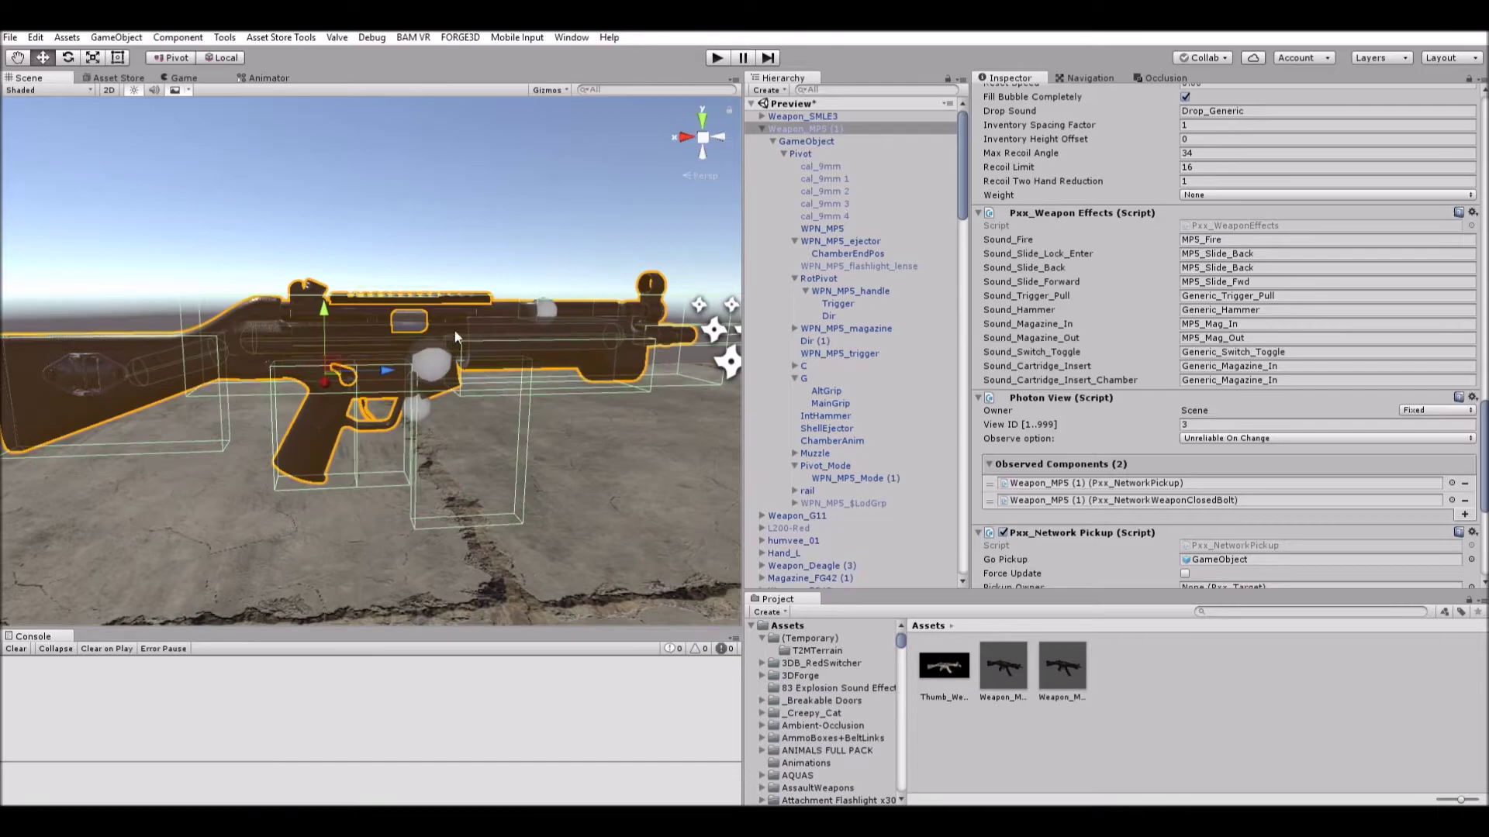
# Inspect the MP5's Photon View settings and locate the object behind its observed Pxx_NetworkPickup component.
pyautogui.scroll(-3, 1184, 395)
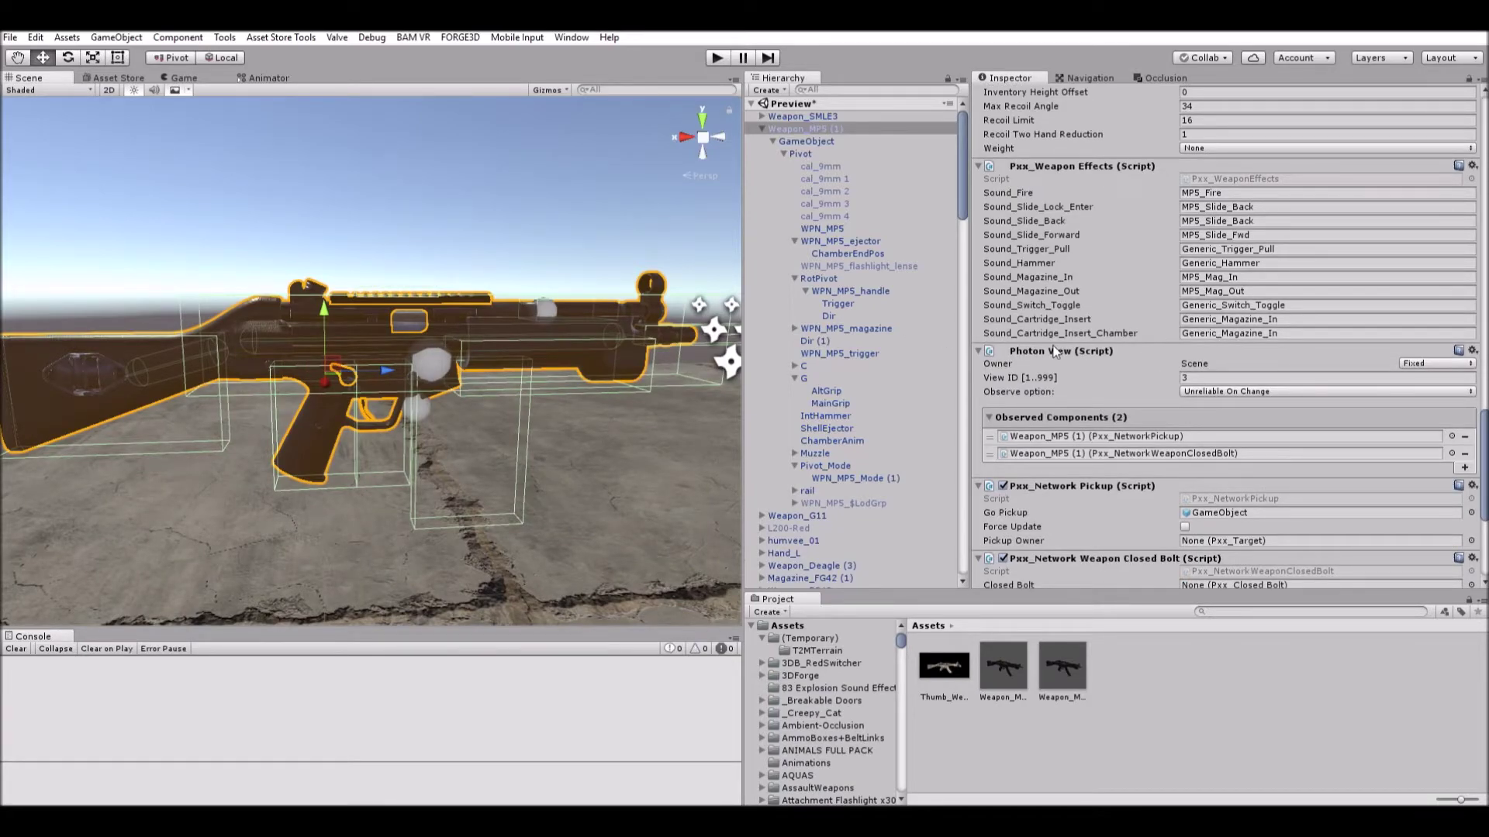
pyautogui.scroll(-1, 1054, 353)
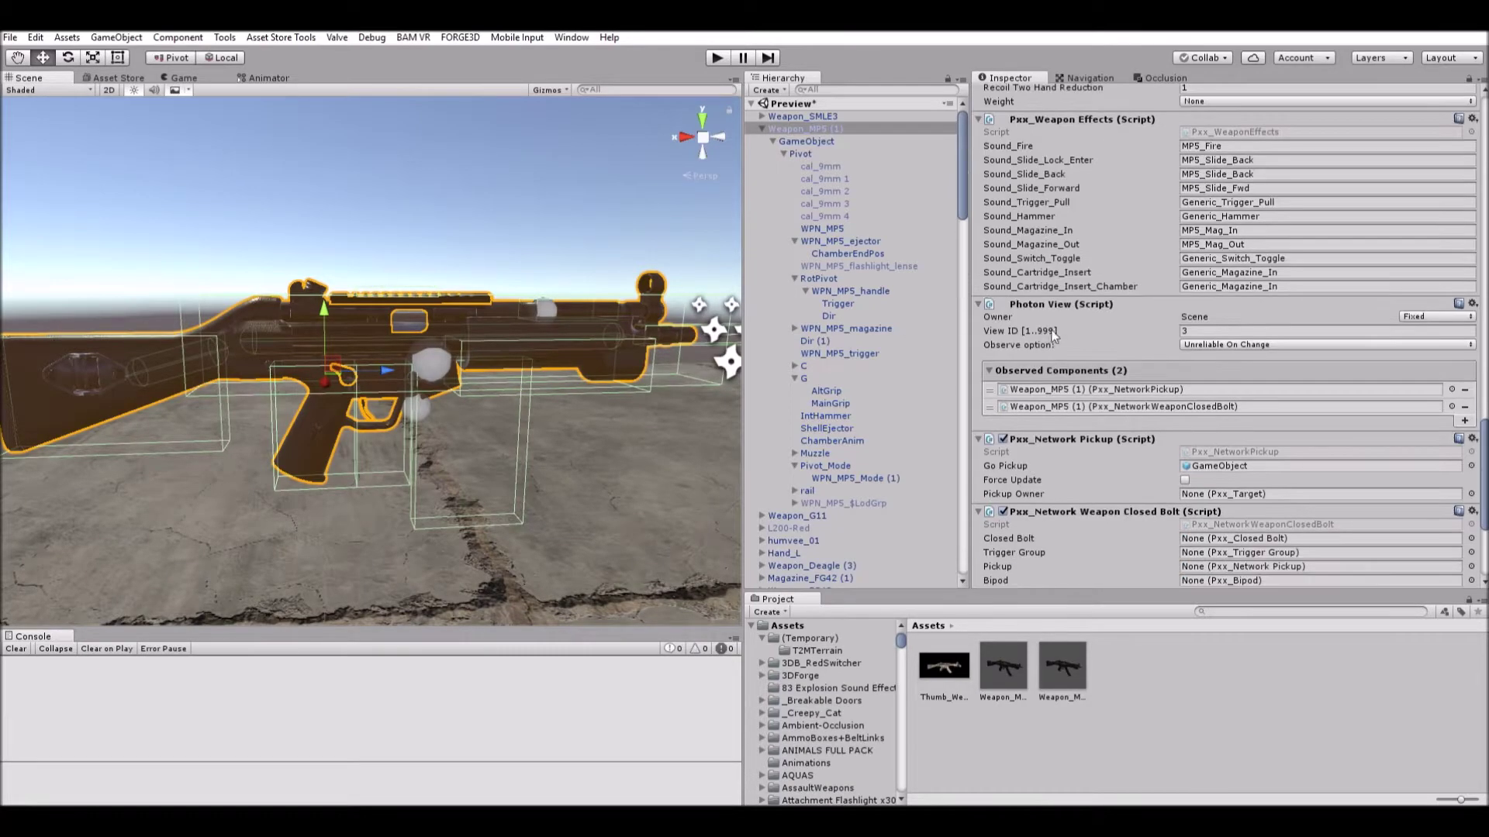
pyautogui.scroll(-2, 1031, 279)
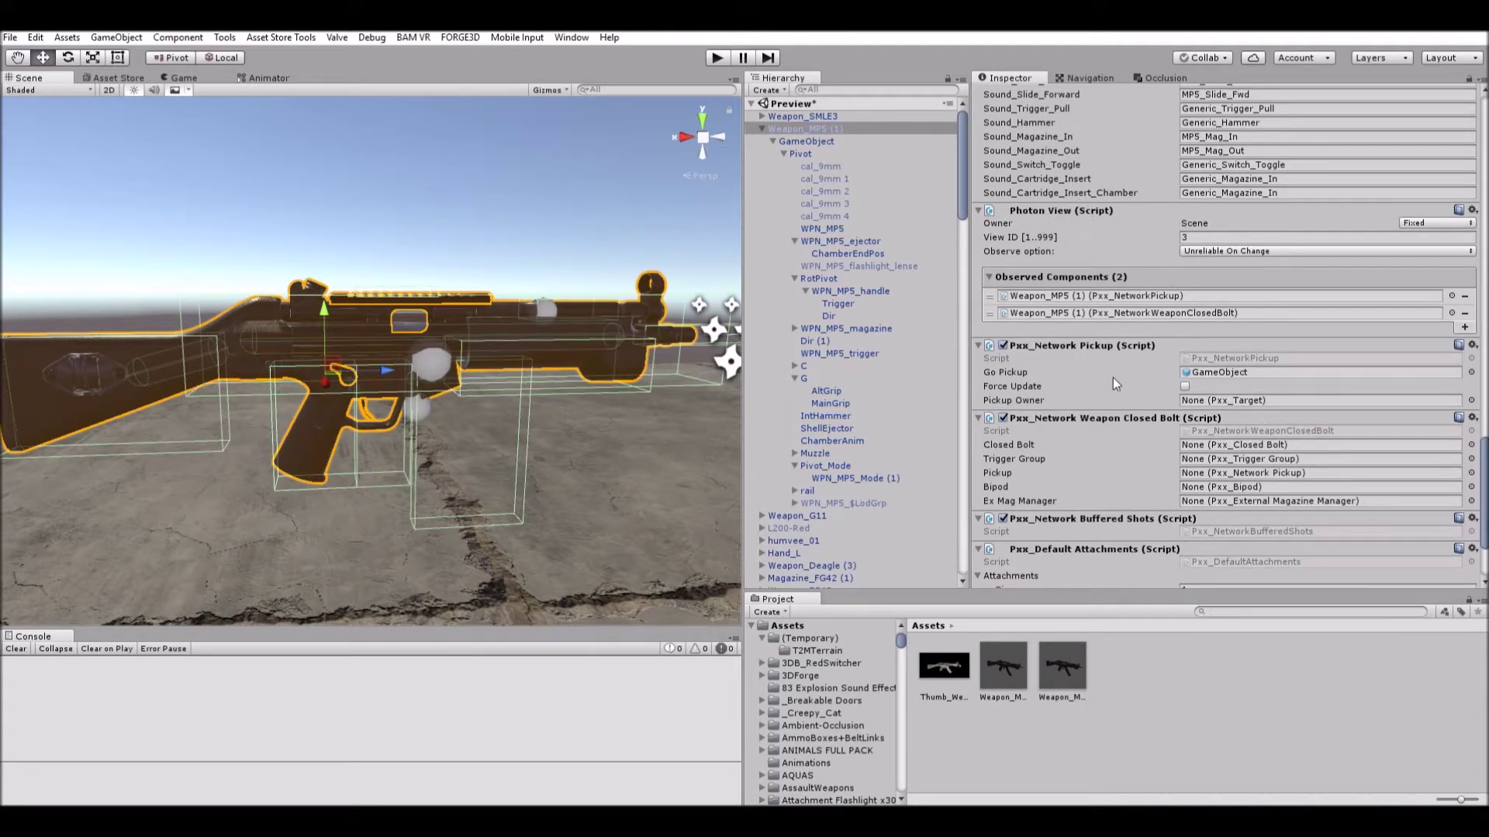
pyautogui.click(1077, 295)
pyautogui.scroll(-1, 1087, 275)
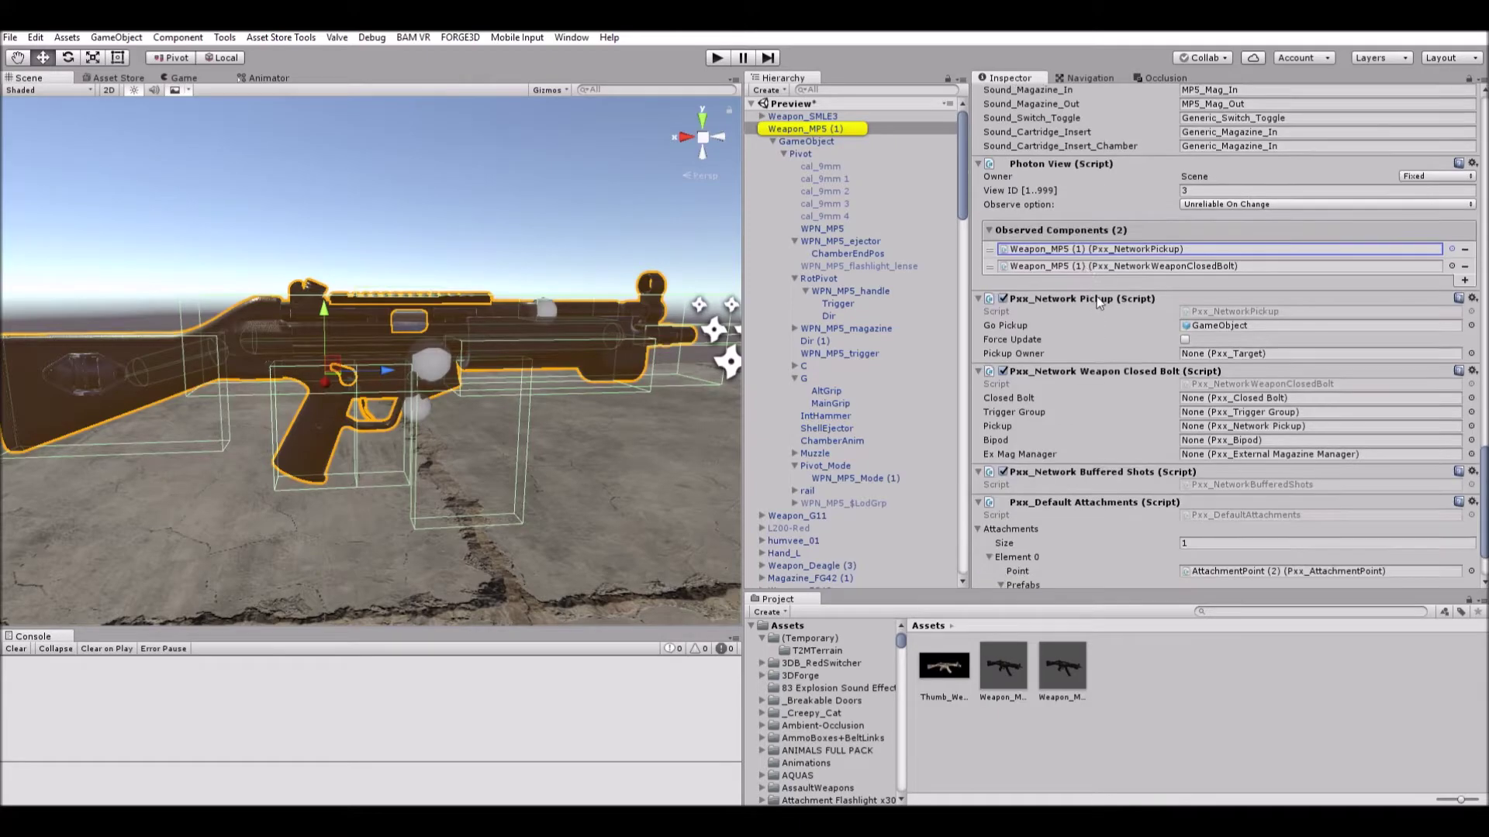
# Review the Network Pickup, Network Weapon Closed Bolt, Network Buffered Shots and Default Attachments scripts, locating the Network Weapon Closed Bolt script file.
pyautogui.click(1233, 325)
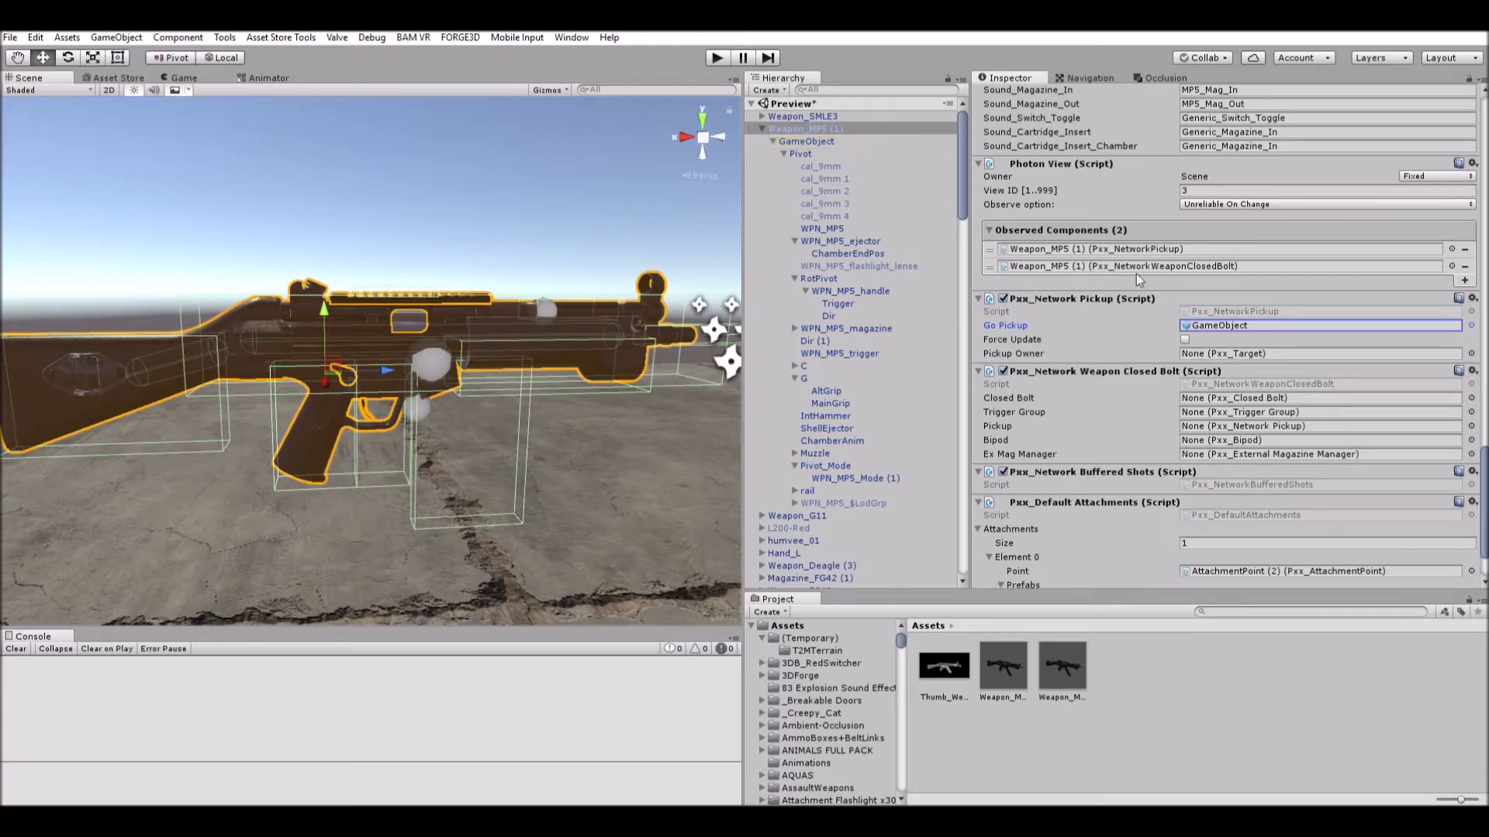
pyautogui.scroll(-1, 1165, 248)
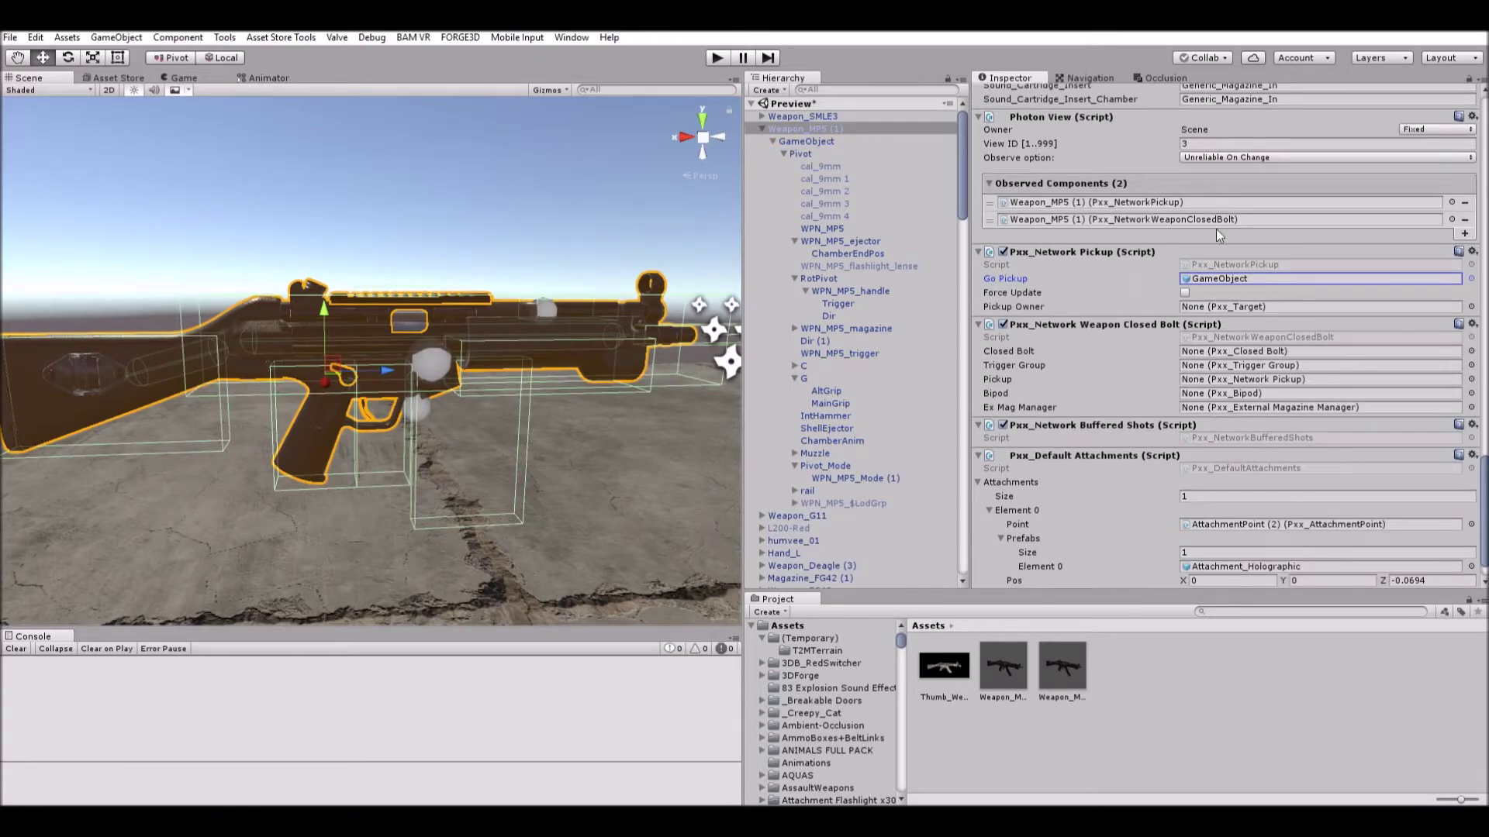
pyautogui.click(1237, 335)
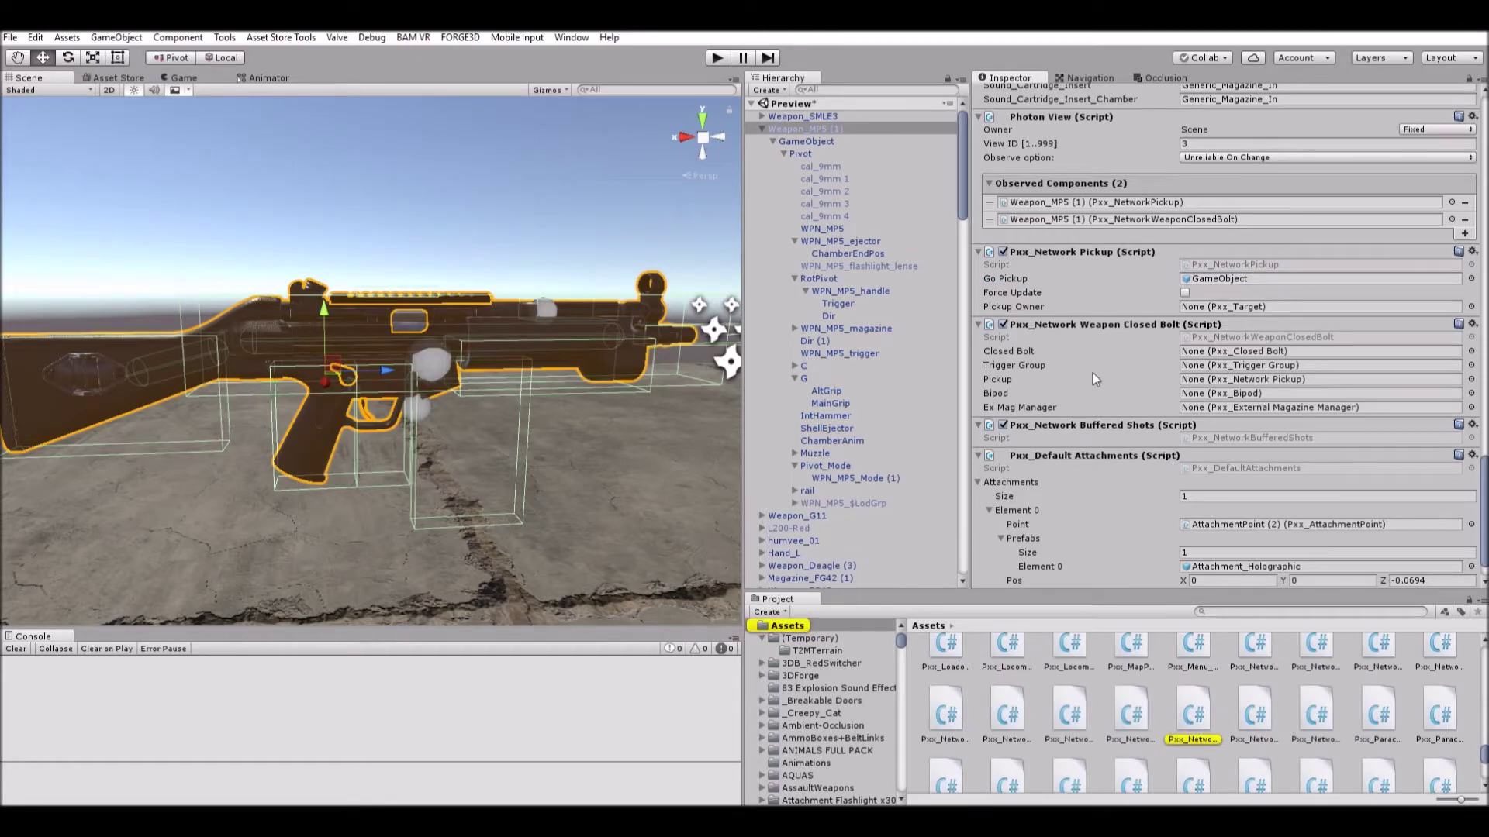
pyautogui.scroll(-1, 1155, 296)
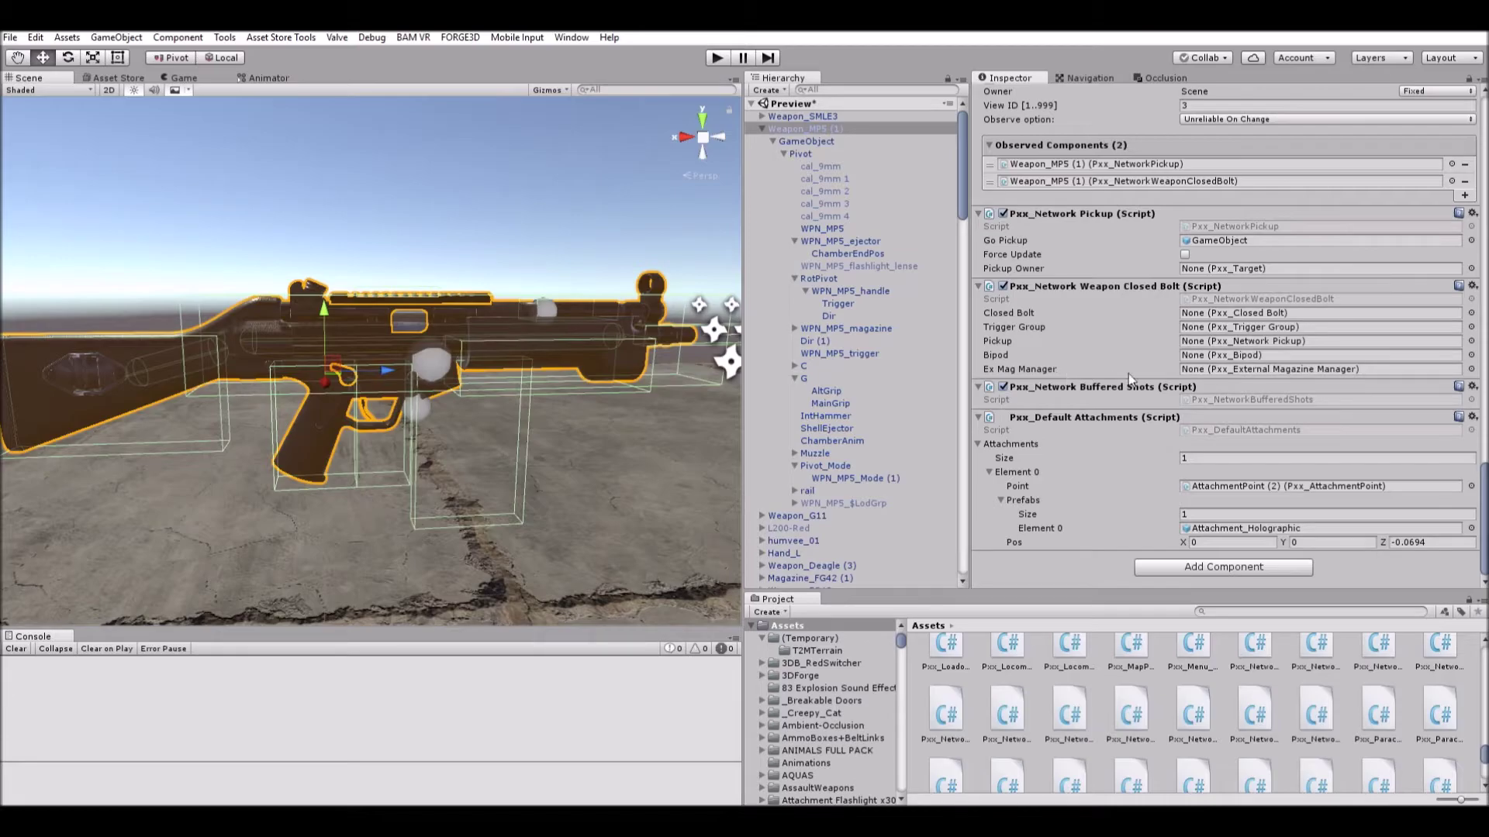
pyautogui.click(1217, 394)
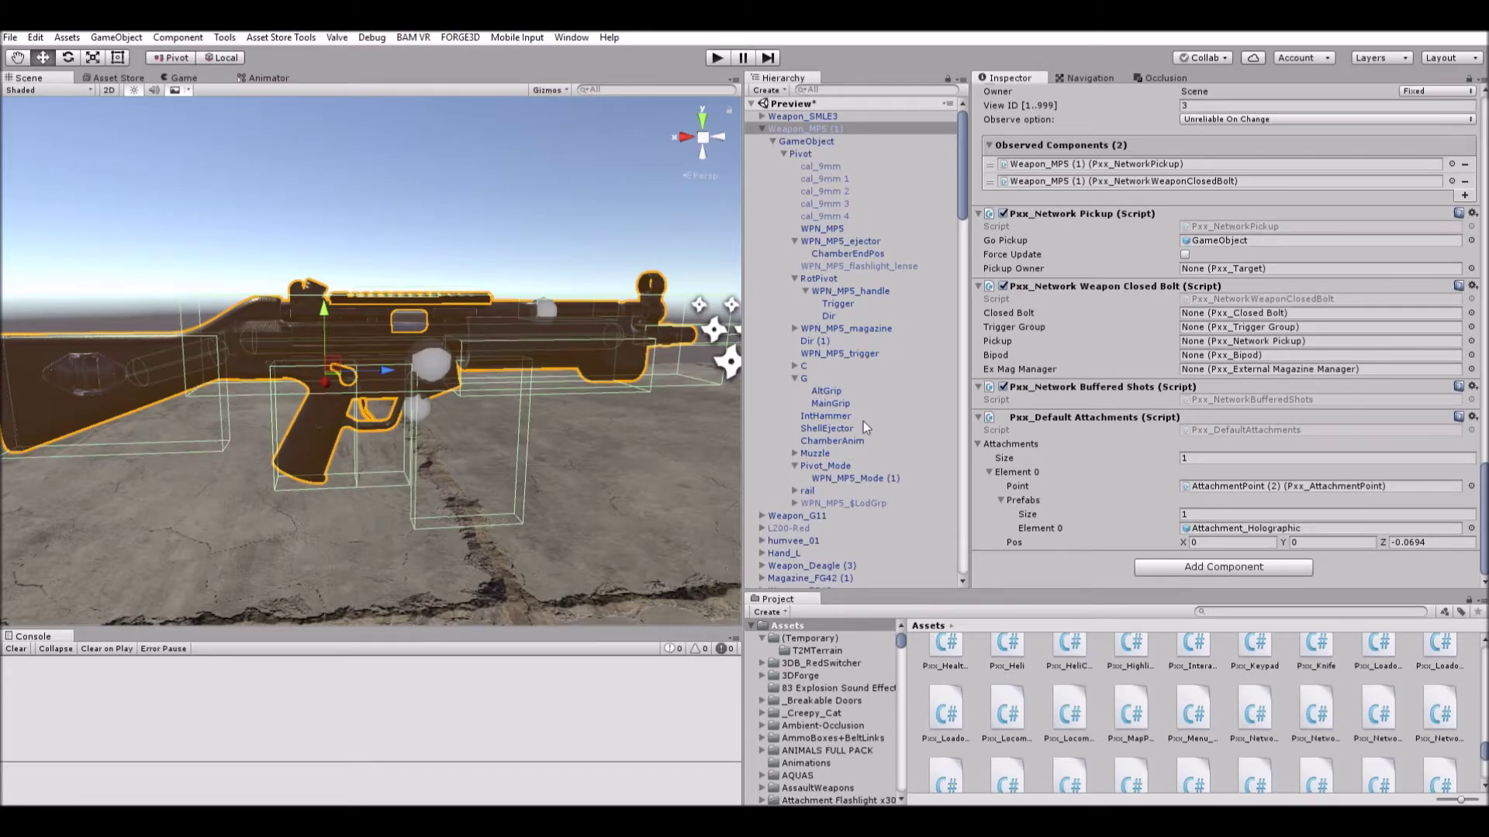
# Examine the ShellEjector's orientation on the MP5 and its Eject Power and Eject Slide Value settings.
pyautogui.click(827, 428)
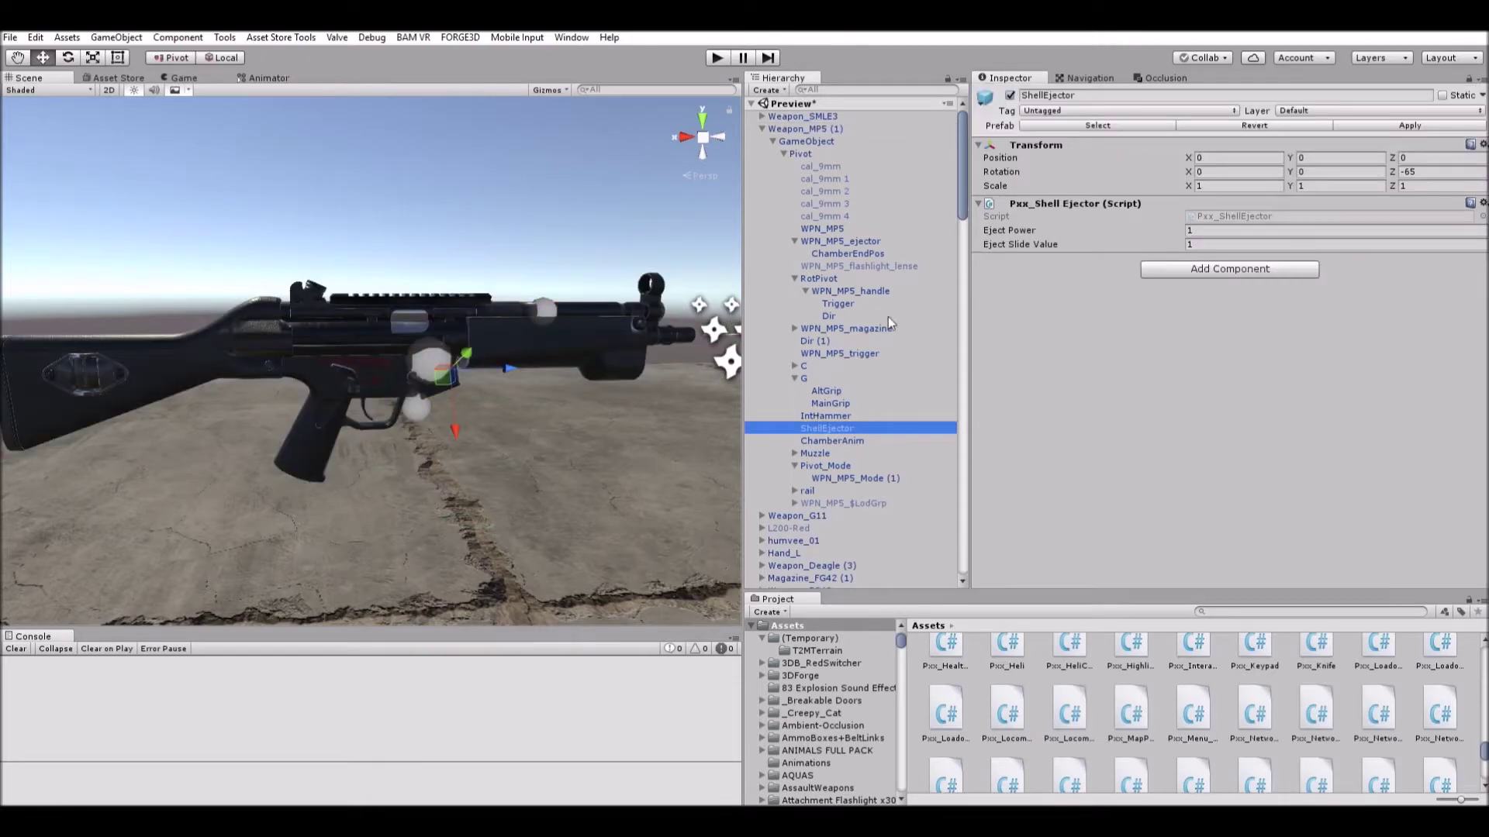
pyautogui.moveTo(434, 304); pyautogui.dragTo(456, 332, button='middle')
pyautogui.scroll(5, 456, 332)
pyautogui.moveTo(196, 388); pyautogui.dragTo(420, 407, button='right')
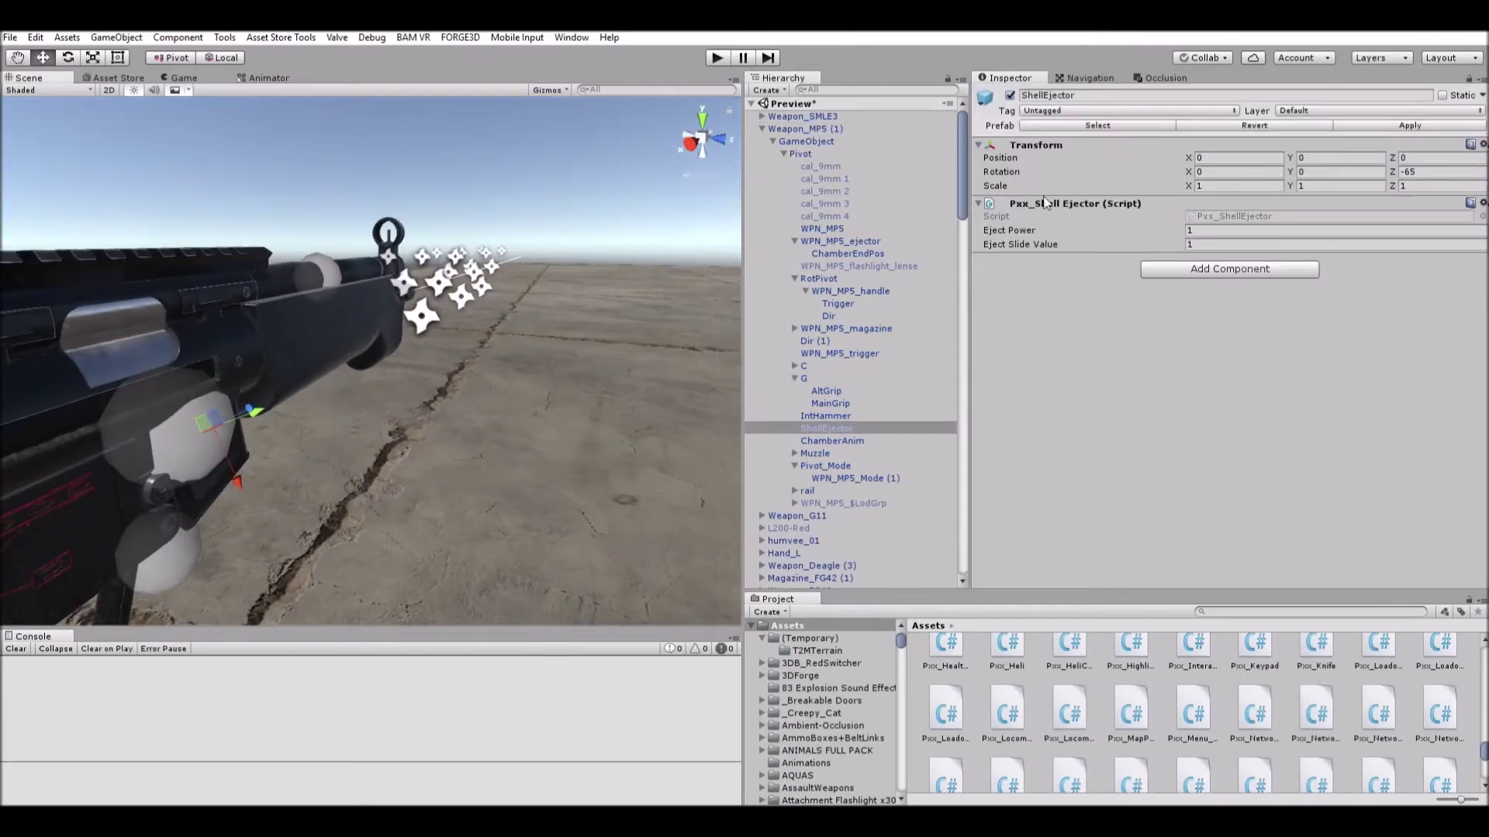
pyautogui.moveTo(147, 430); pyautogui.dragTo(323, 413, button='middle')
pyautogui.moveTo(481, 373); pyautogui.dragTo(463, 366, button='middle')
pyautogui.moveTo(466, 358); pyautogui.dragTo(347, 390, button='middle')
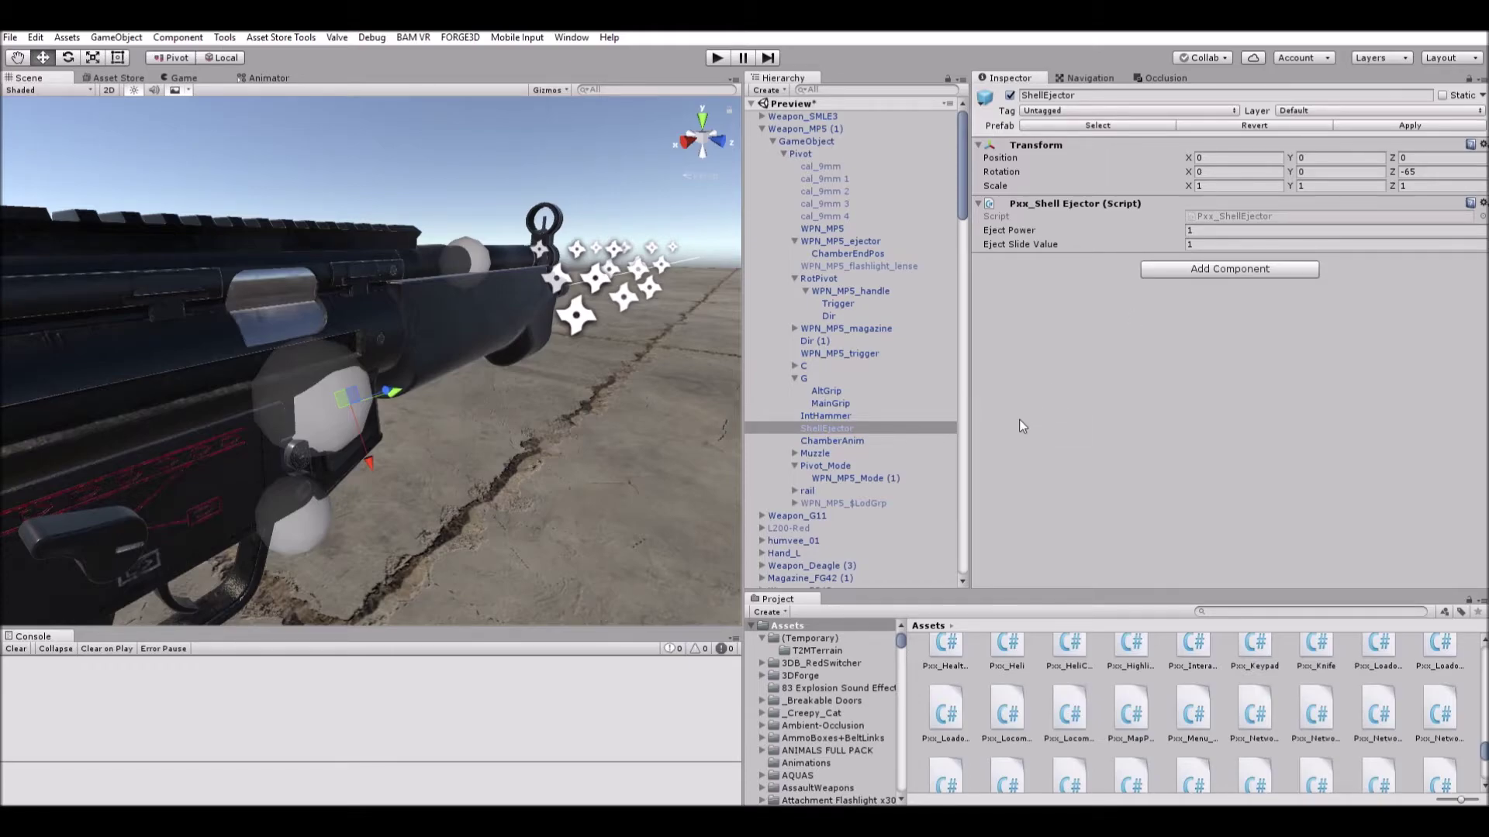
# Inspect the Muzzle object's position at the barrel end, its child objects and its Muzzle script settings.
pyautogui.click(794, 453)
pyautogui.click(822, 453)
pyautogui.moveTo(566, 250); pyautogui.dragTo(630, 287, button='right')
pyautogui.moveTo(240, 336); pyautogui.dragTo(543, 334, button='right')
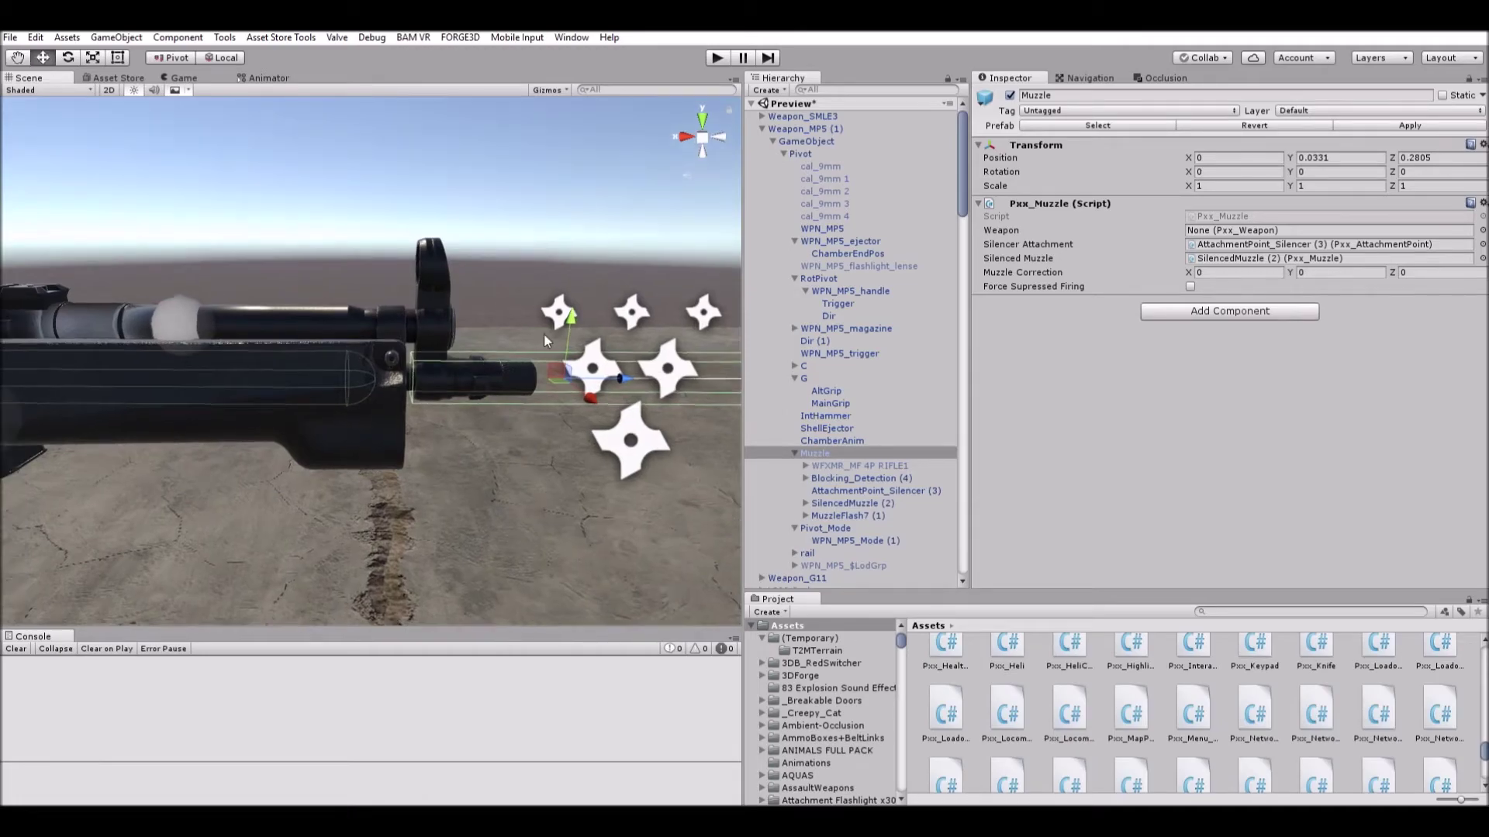
pyautogui.moveTo(525, 358); pyautogui.dragTo(438, 341, button='middle')
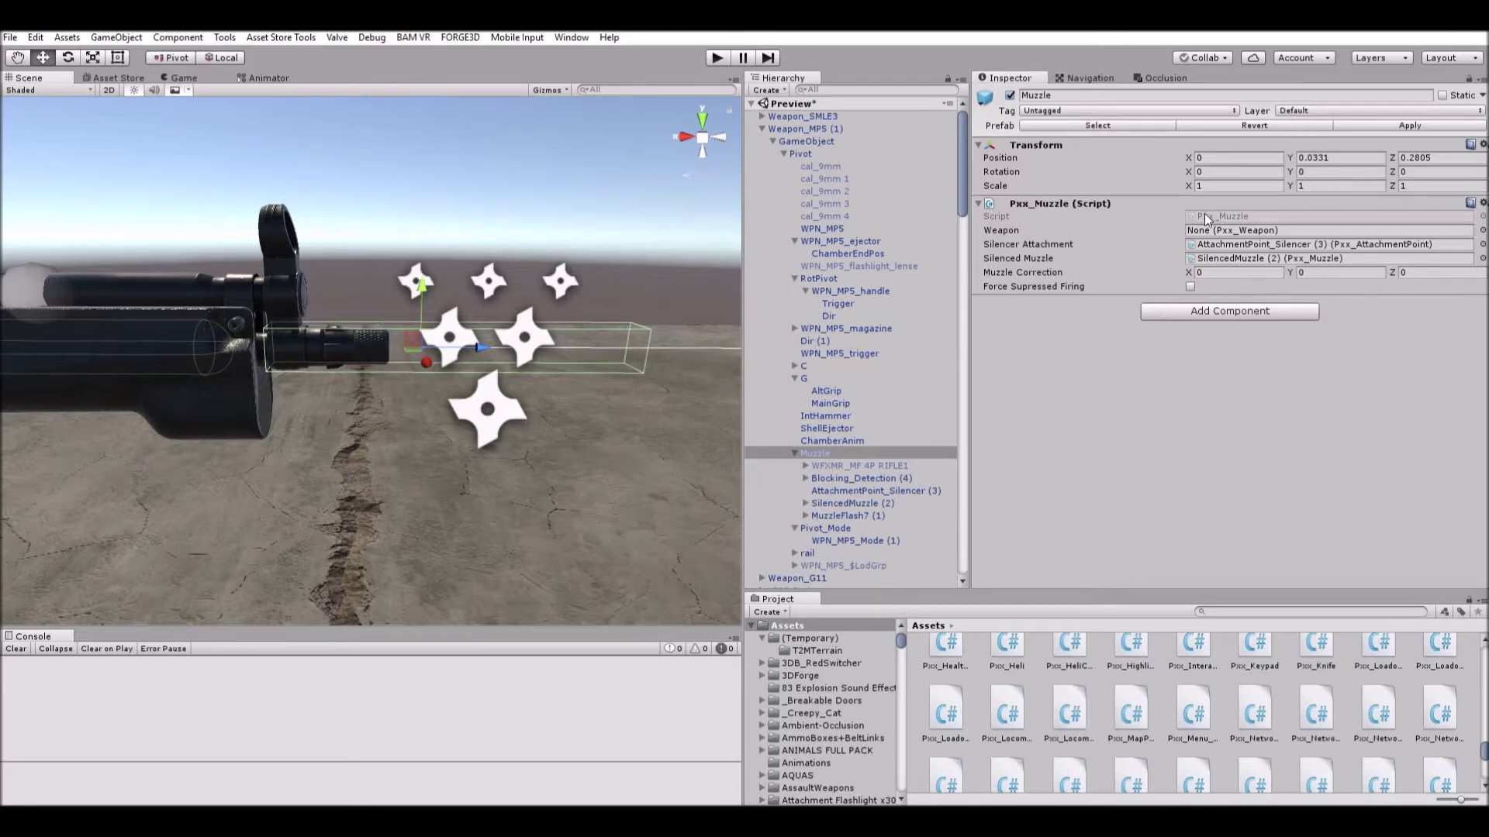
# Frame the MP5's rail and examine the collider and Attachment Point script settings of its AttachmentPoint (2).
pyautogui.click(793, 451)
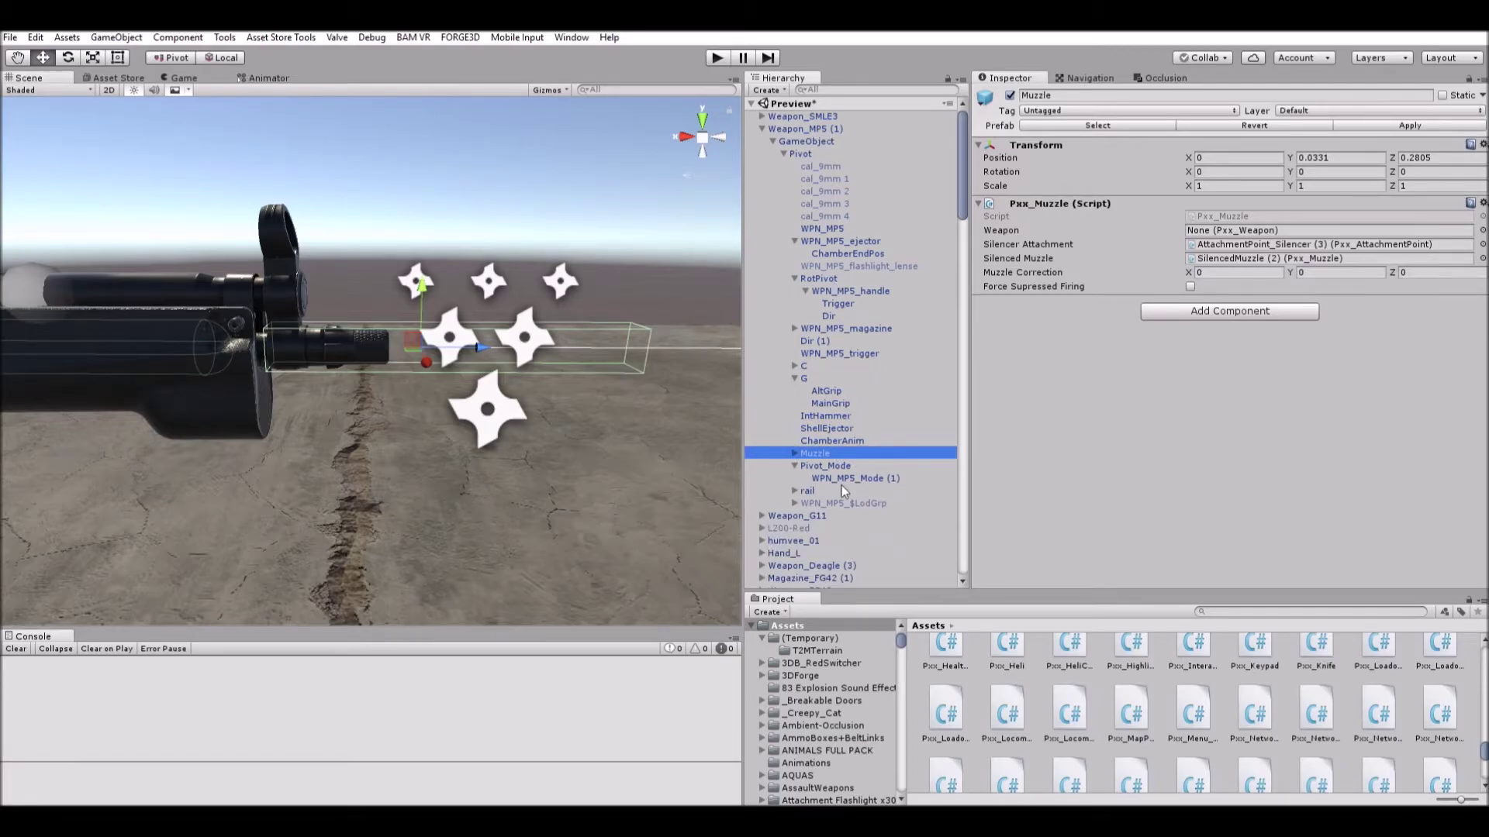
pyautogui.click(794, 491)
pyautogui.click(809, 491)
pyautogui.press('f')
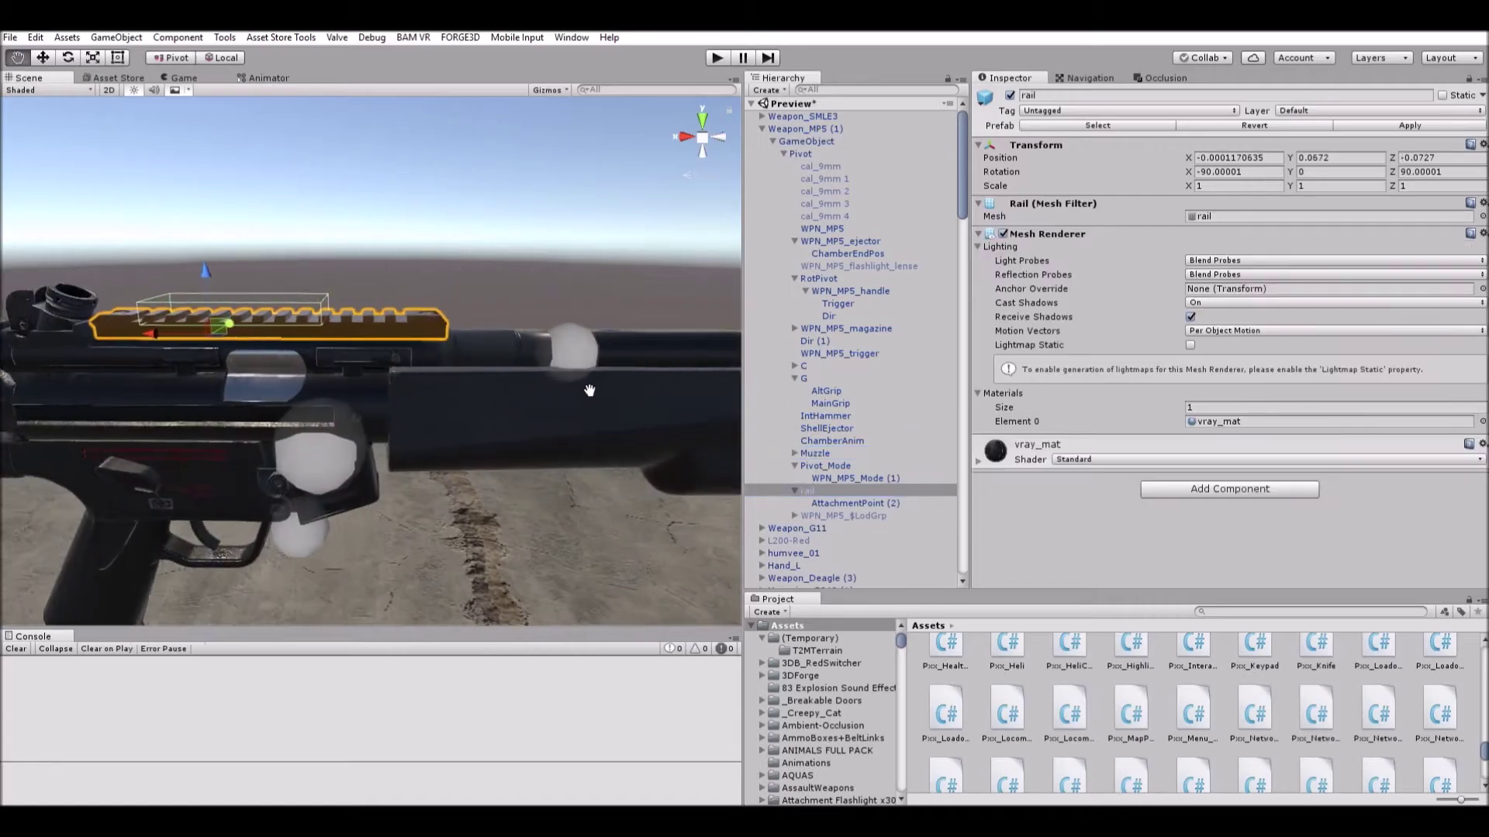
pyautogui.moveTo(589, 390); pyautogui.dragTo(627, 398, button='middle')
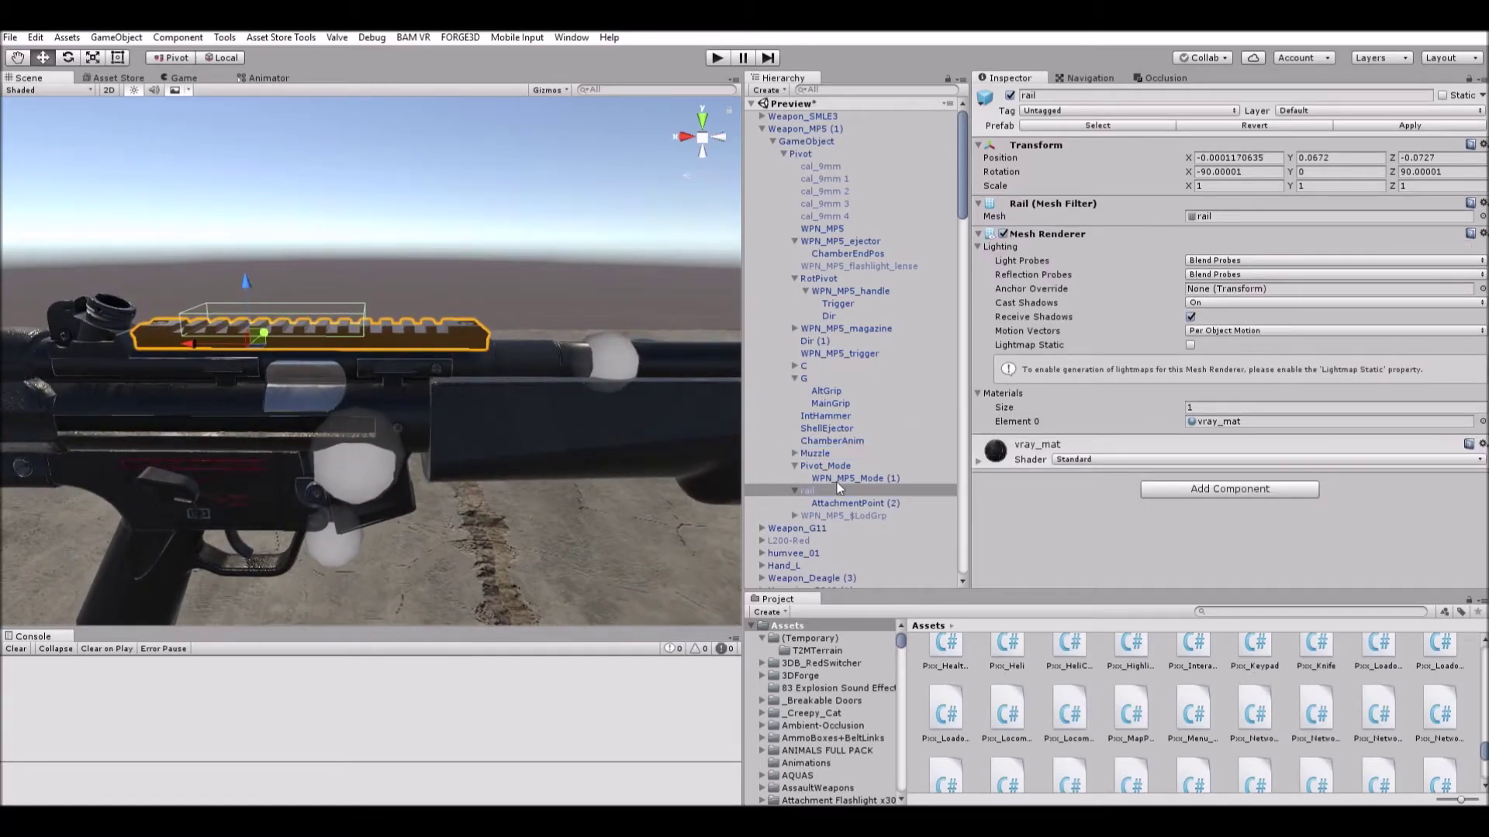
pyautogui.click(823, 503)
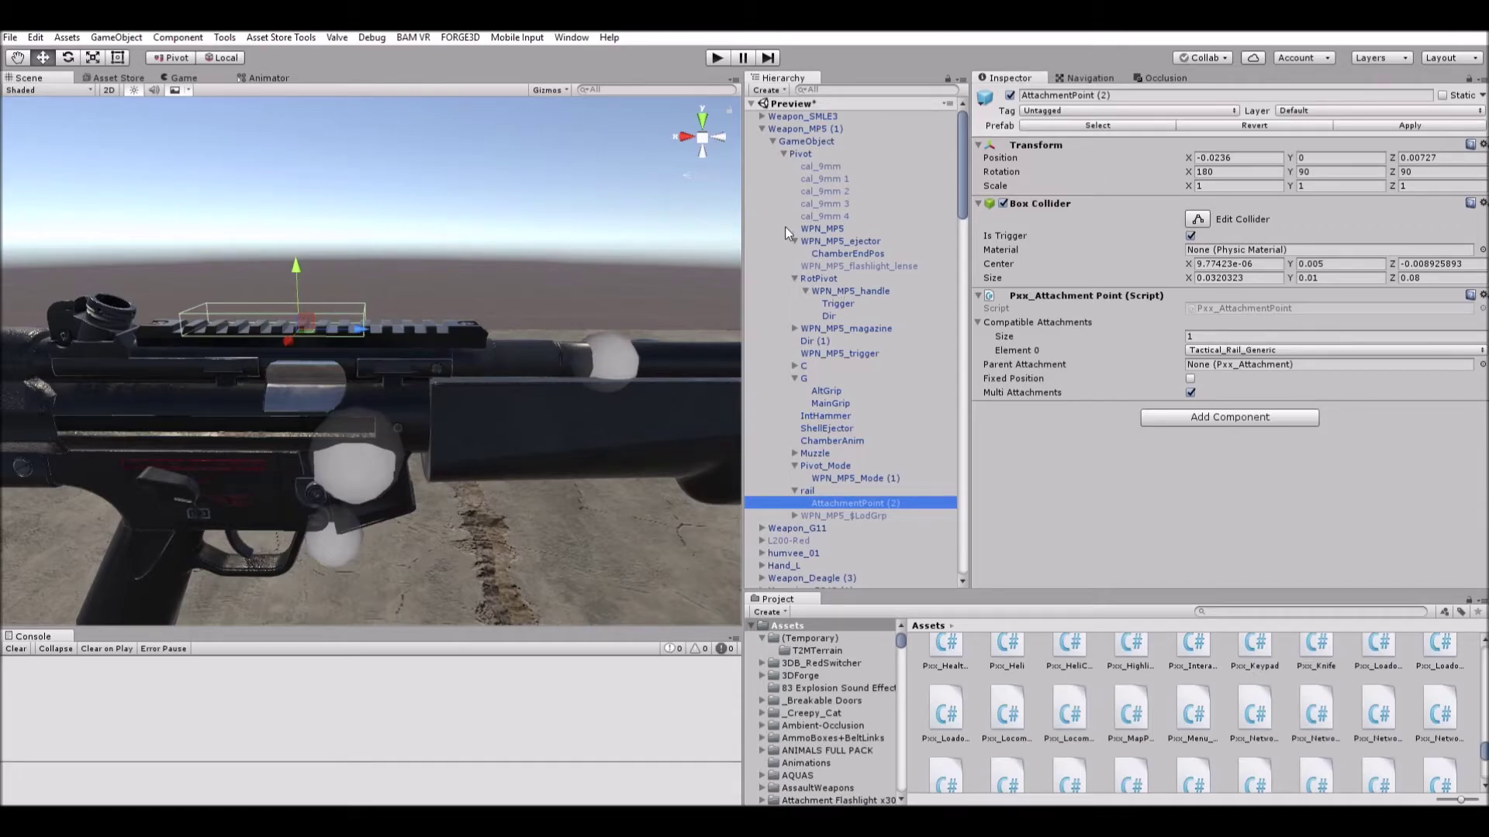
# Expand the C and Muzzle groups and look over the weapon's complete child hierarchy.
pyautogui.click(791, 353)
pyautogui.click(794, 365)
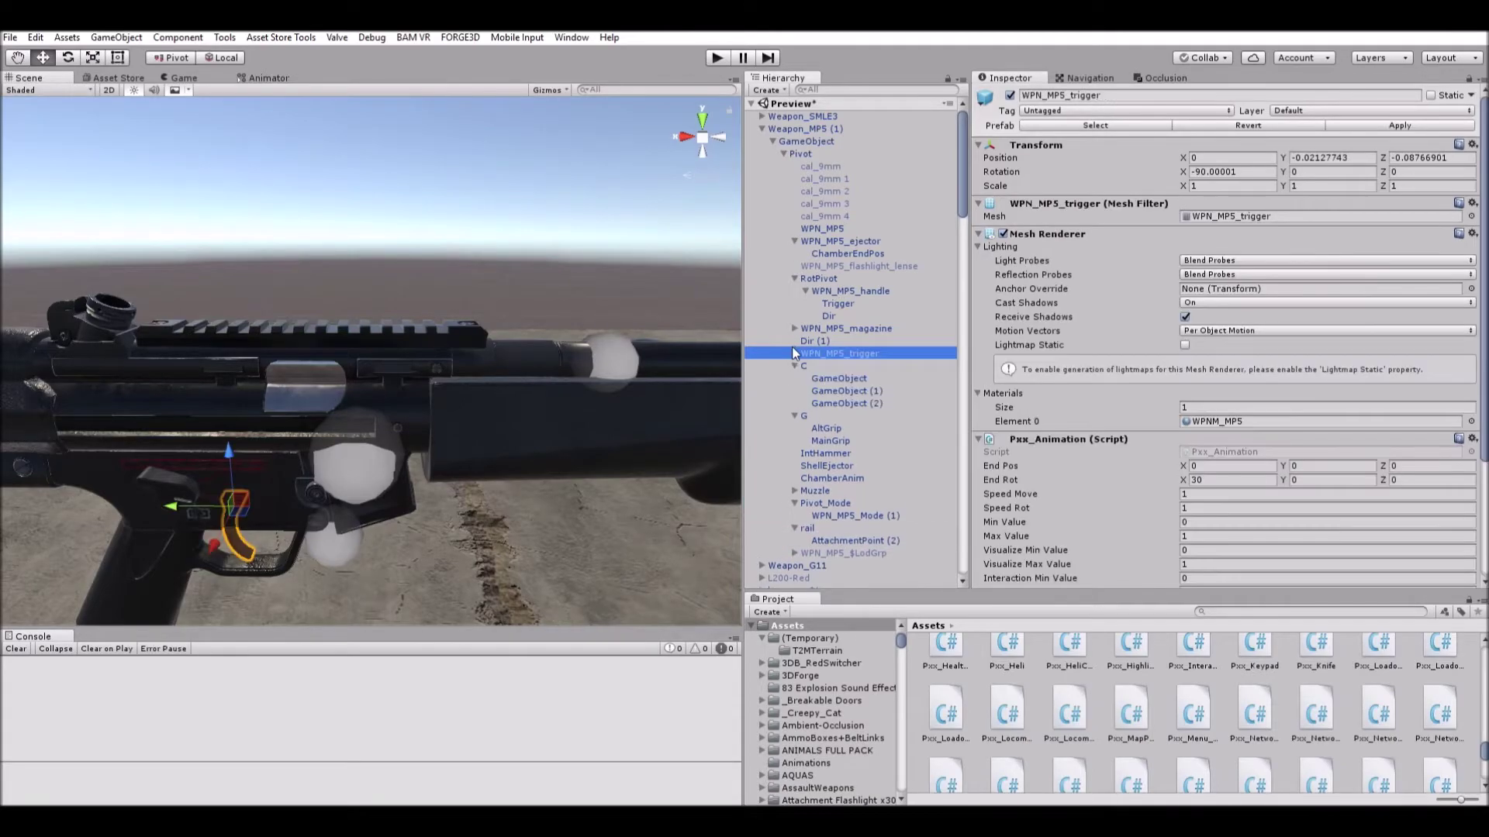
pyautogui.click(794, 490)
pyautogui.scroll(-3, 794, 465)
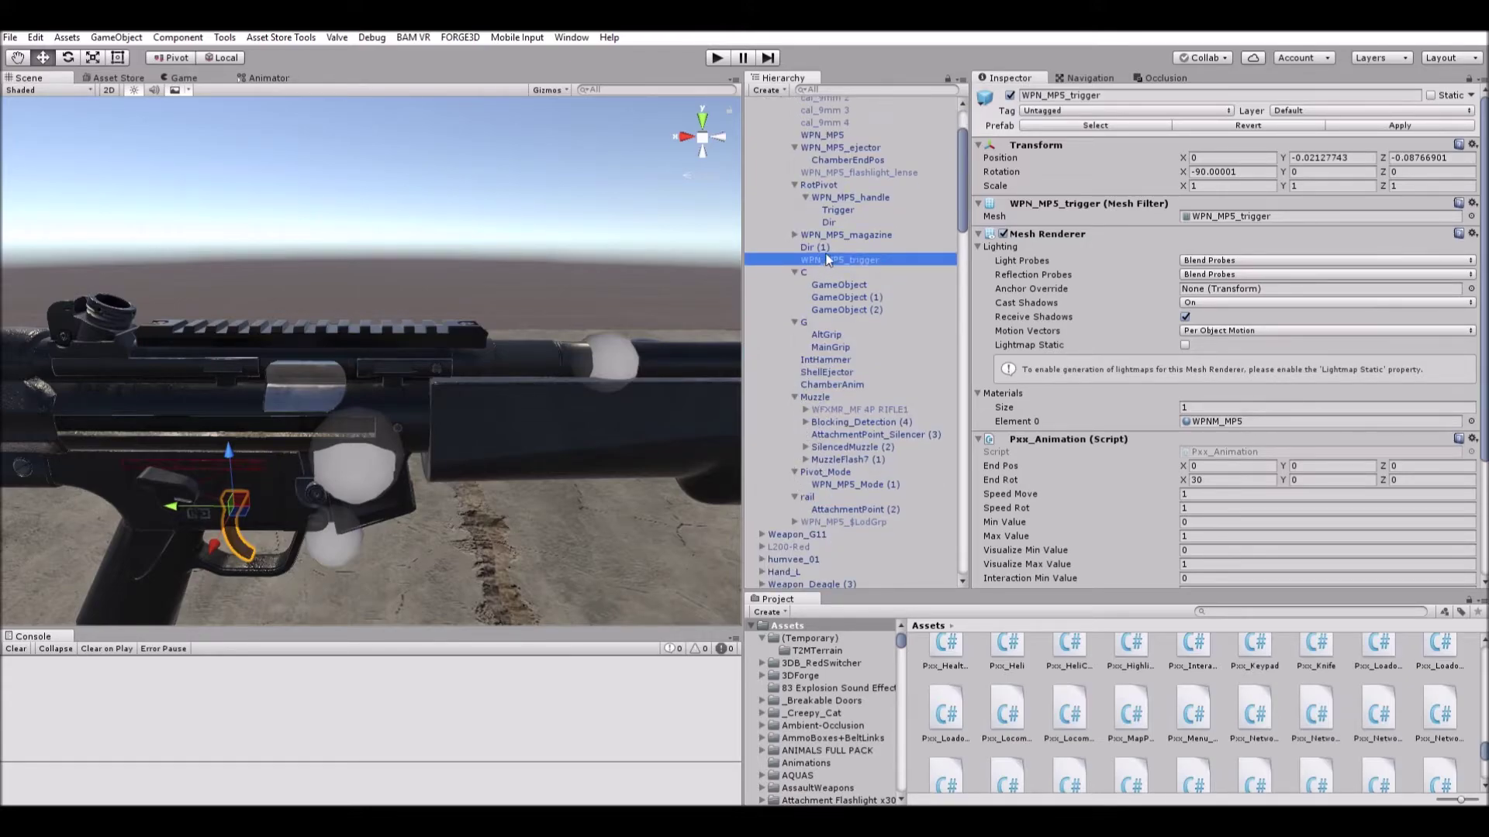
pyautogui.scroll(3, 827, 258)
pyautogui.scroll(-2, 825, 239)
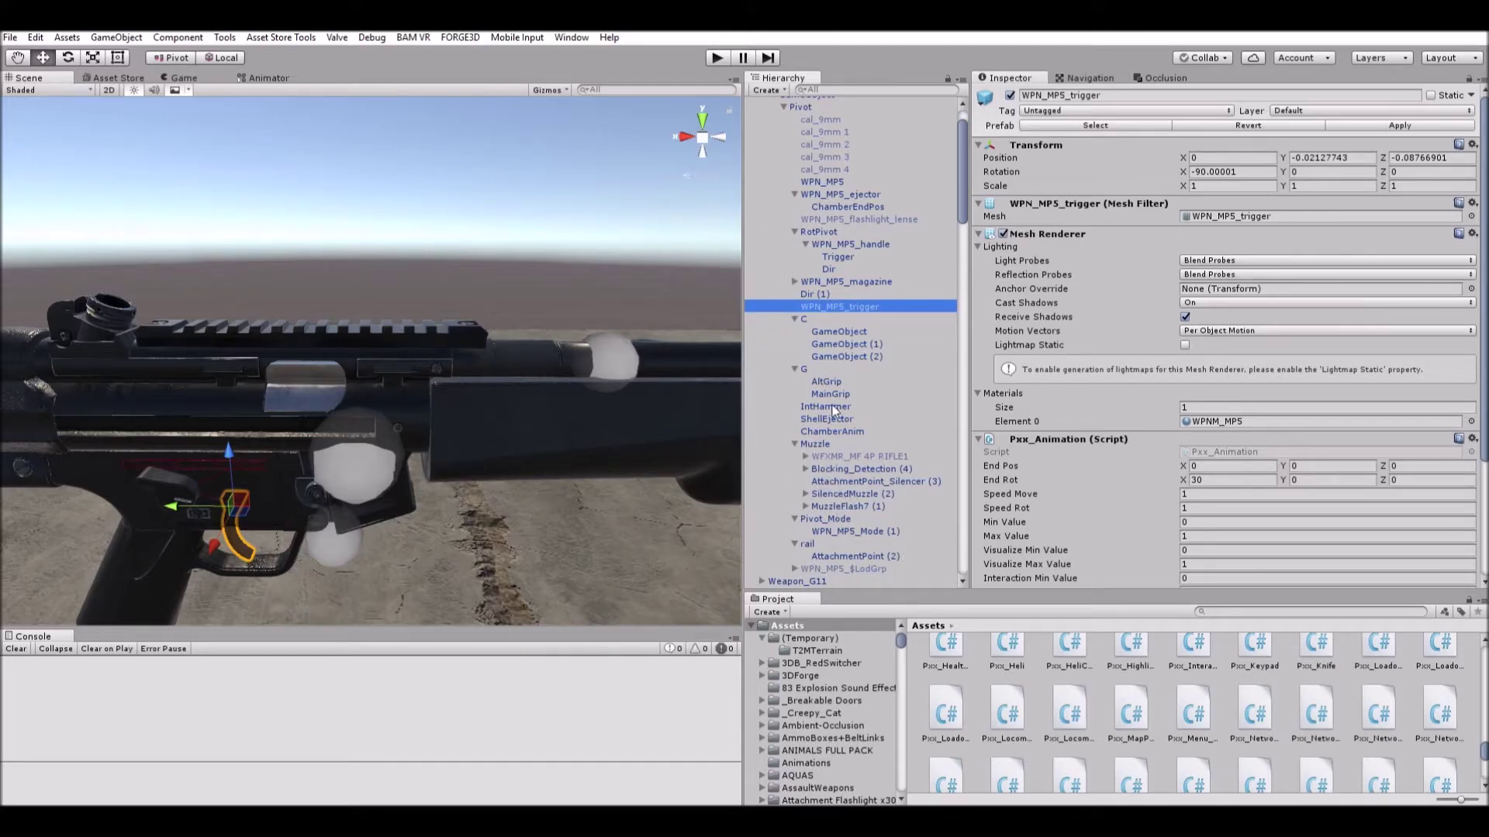
# Frame MuzzleFlash? (1) at the barrel end and inspect its child effects, collapsing it again.
pyautogui.doubleClick(847, 505)
pyautogui.moveTo(476, 335)
pyautogui.mouseDown(button='middle')
pyautogui.moveTo(442, 328)
pyautogui.moveTo(490, 328)
pyautogui.mouseUp(button='middle')
pyautogui.click(858, 507)
pyautogui.click(805, 507)
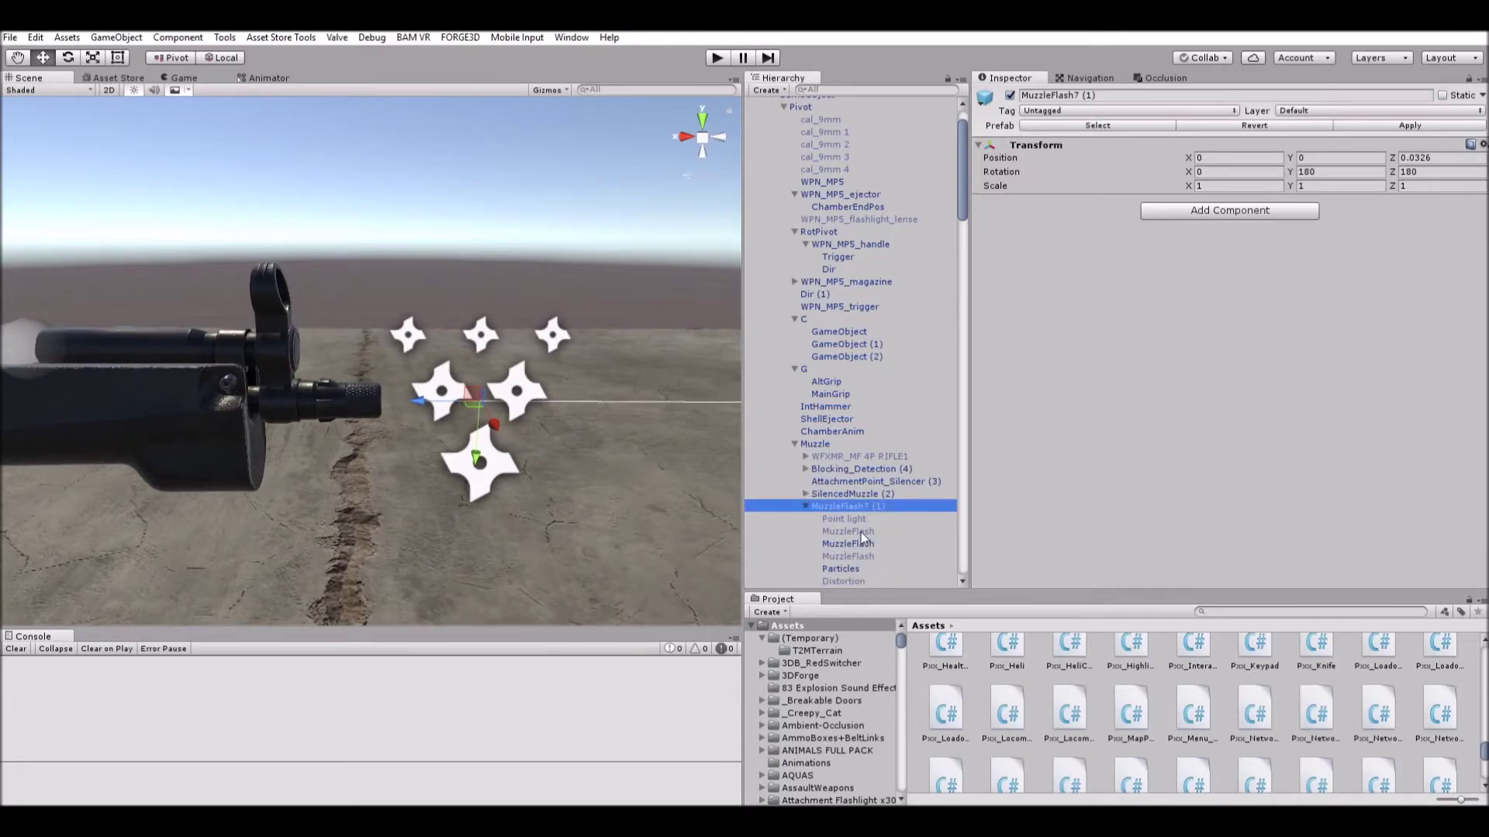
pyautogui.scroll(-2, 876, 425)
pyautogui.press('Left')
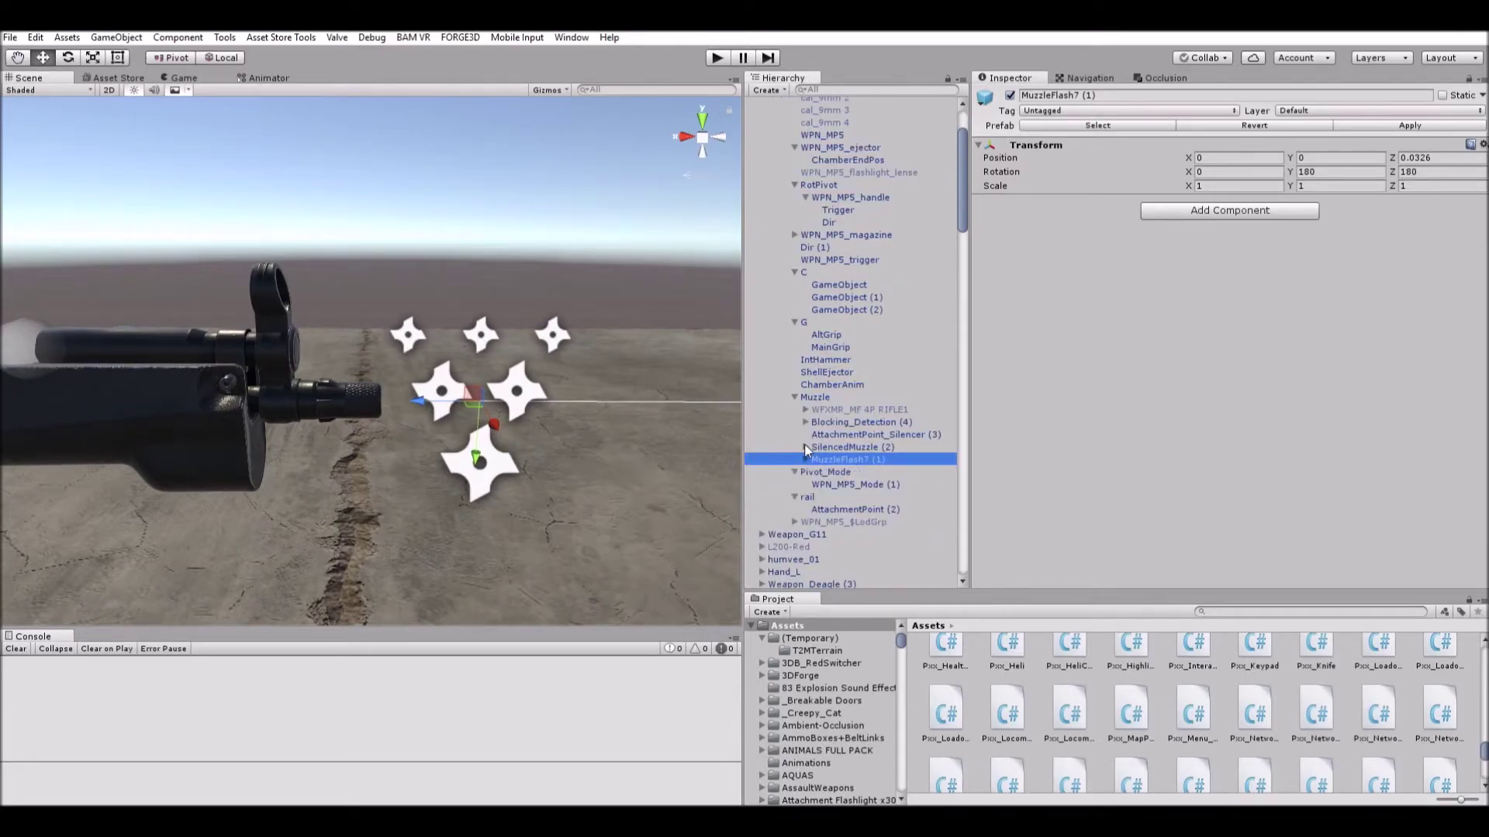
# Inspect the Blocking_Detection (4) object's script and Rigidbody settings with the MP5's front half in view.
pyautogui.click(848, 419)
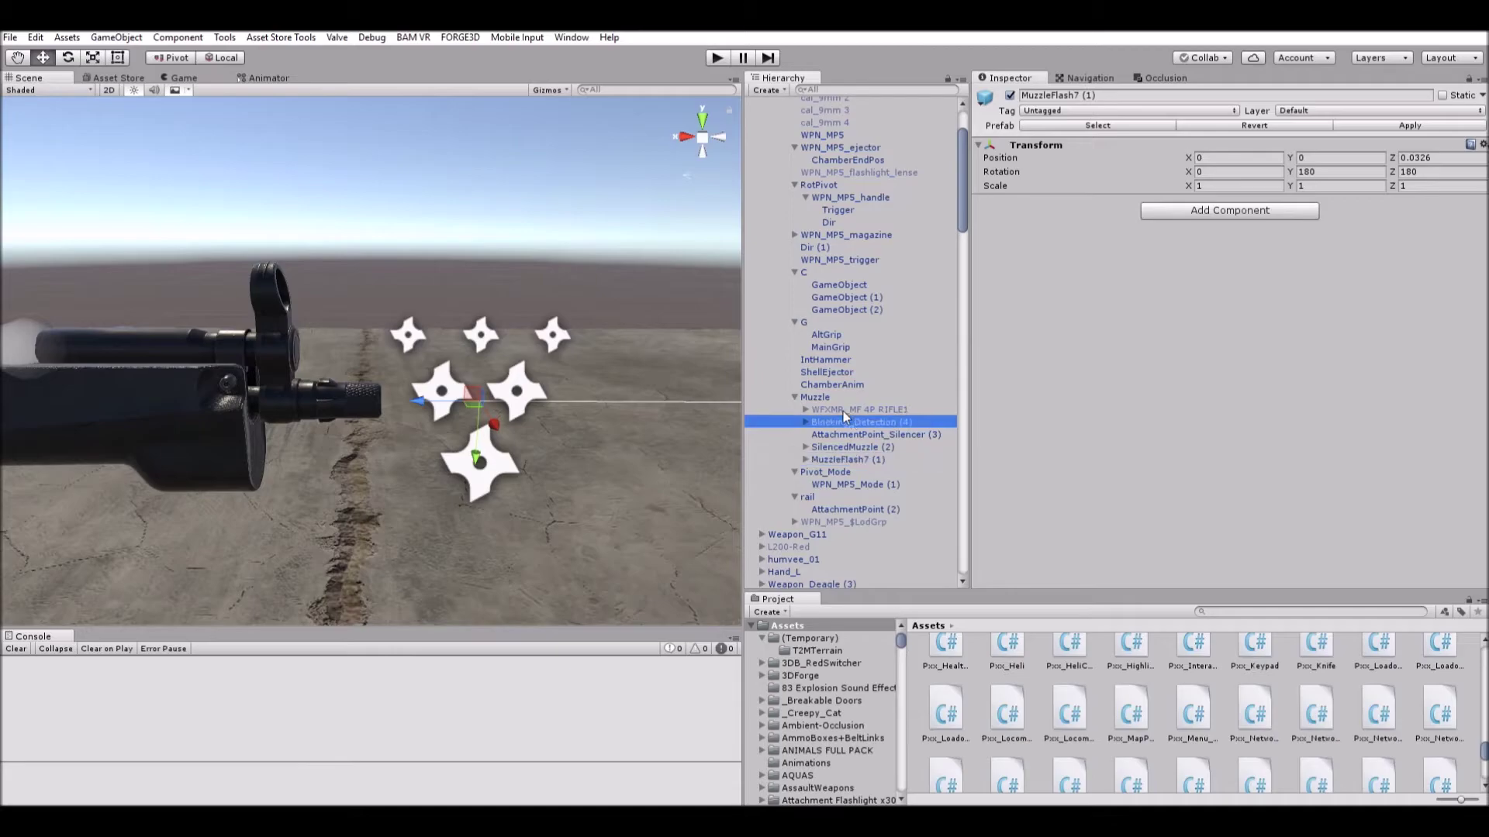
pyautogui.moveTo(136, 357); pyautogui.dragTo(570, 311, button='middle')
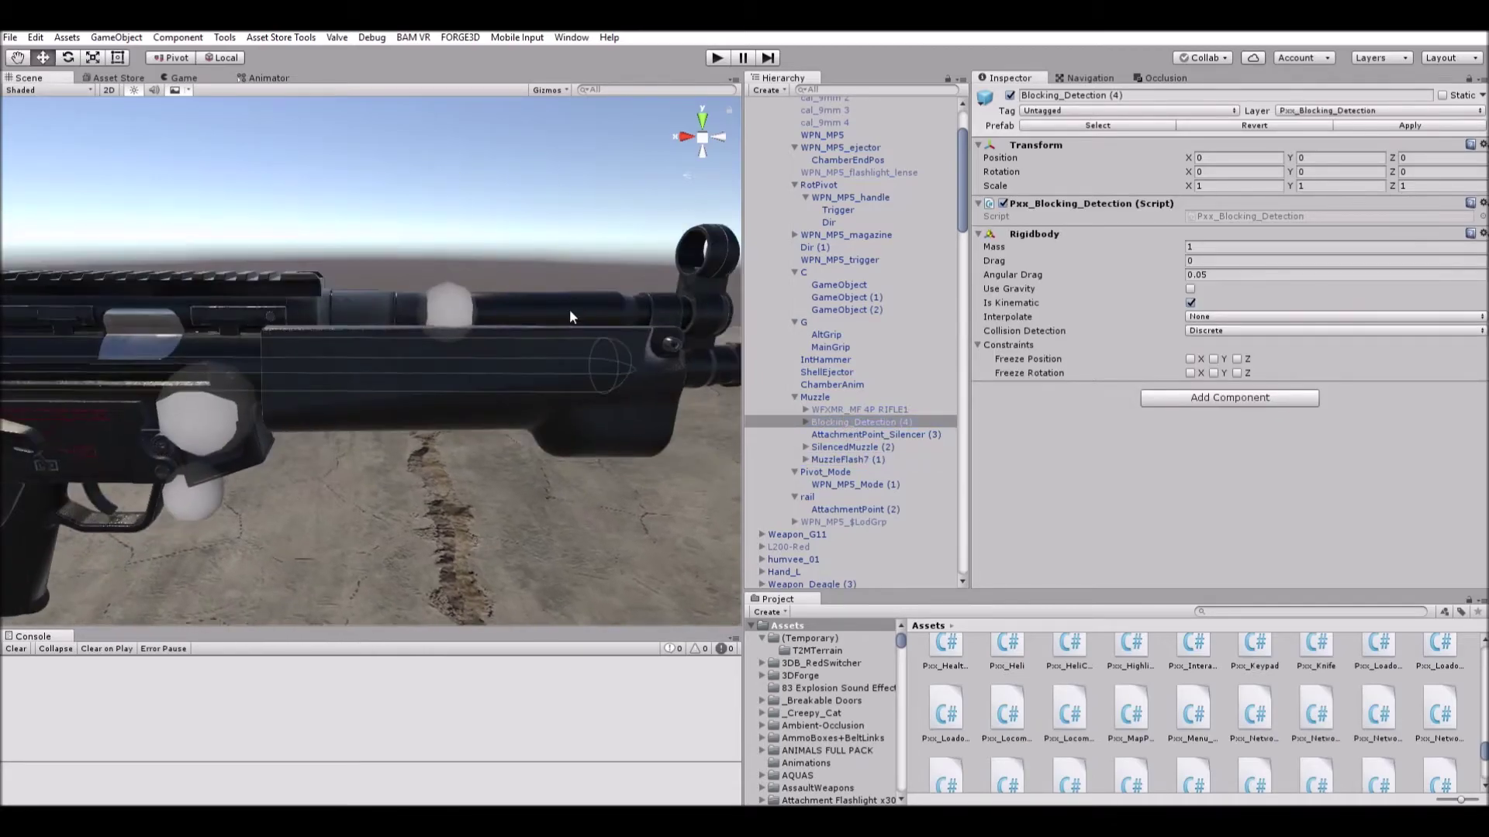
# Collapse the Muzzle group and inspect ChamberAnim's Pxx_Animation script settings with the whole MP5 in view.
pyautogui.scroll(-10, 569, 312)
pyautogui.moveTo(335, 335)
pyautogui.mouseDown(button='middle')
pyautogui.moveTo(445, 319)
pyautogui.moveTo(349, 353)
pyautogui.mouseUp(button='middle')
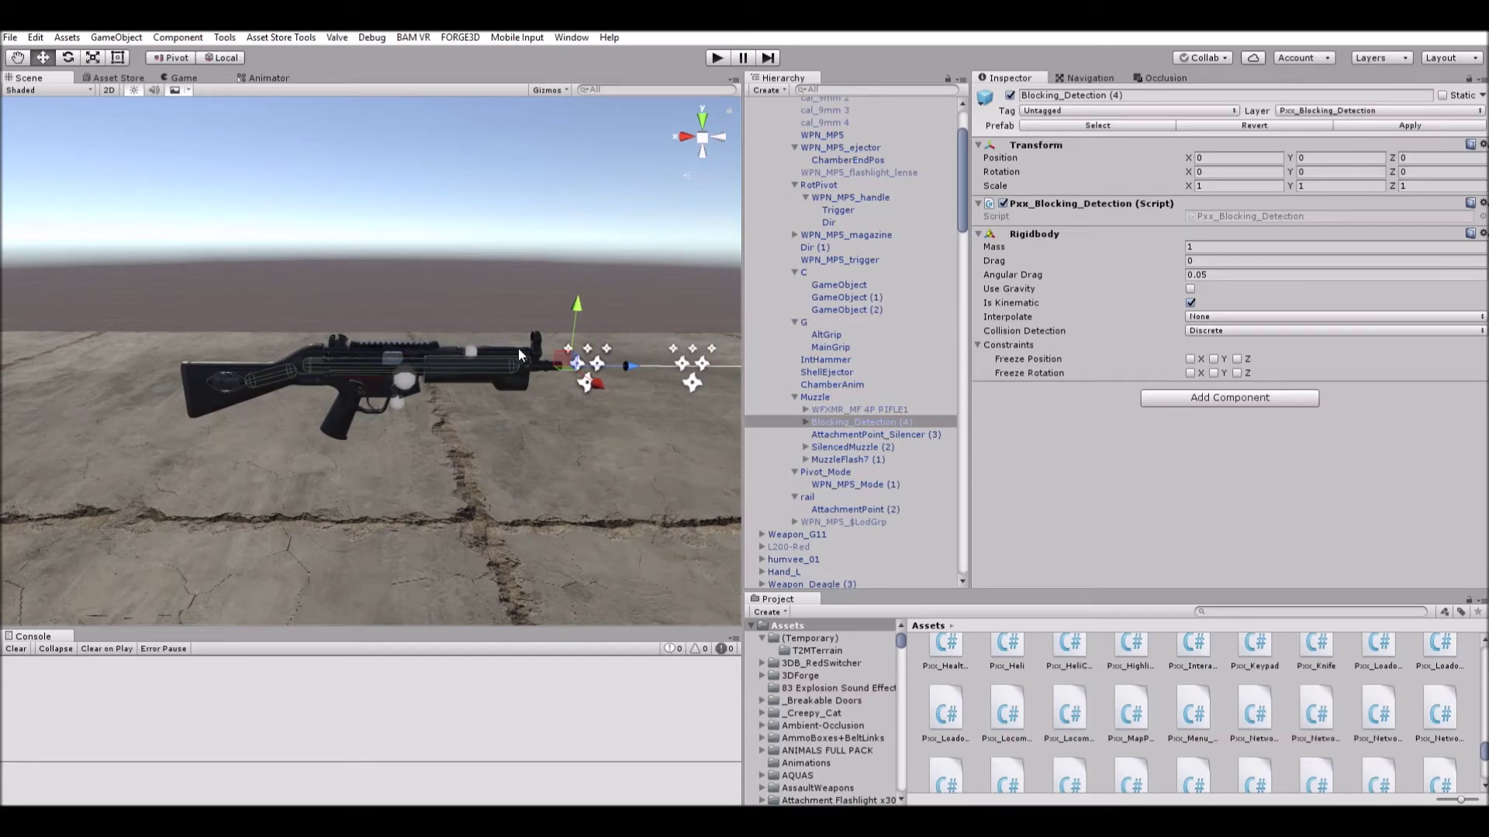
pyautogui.moveTo(531, 320); pyautogui.dragTo(572, 348, button='middle')
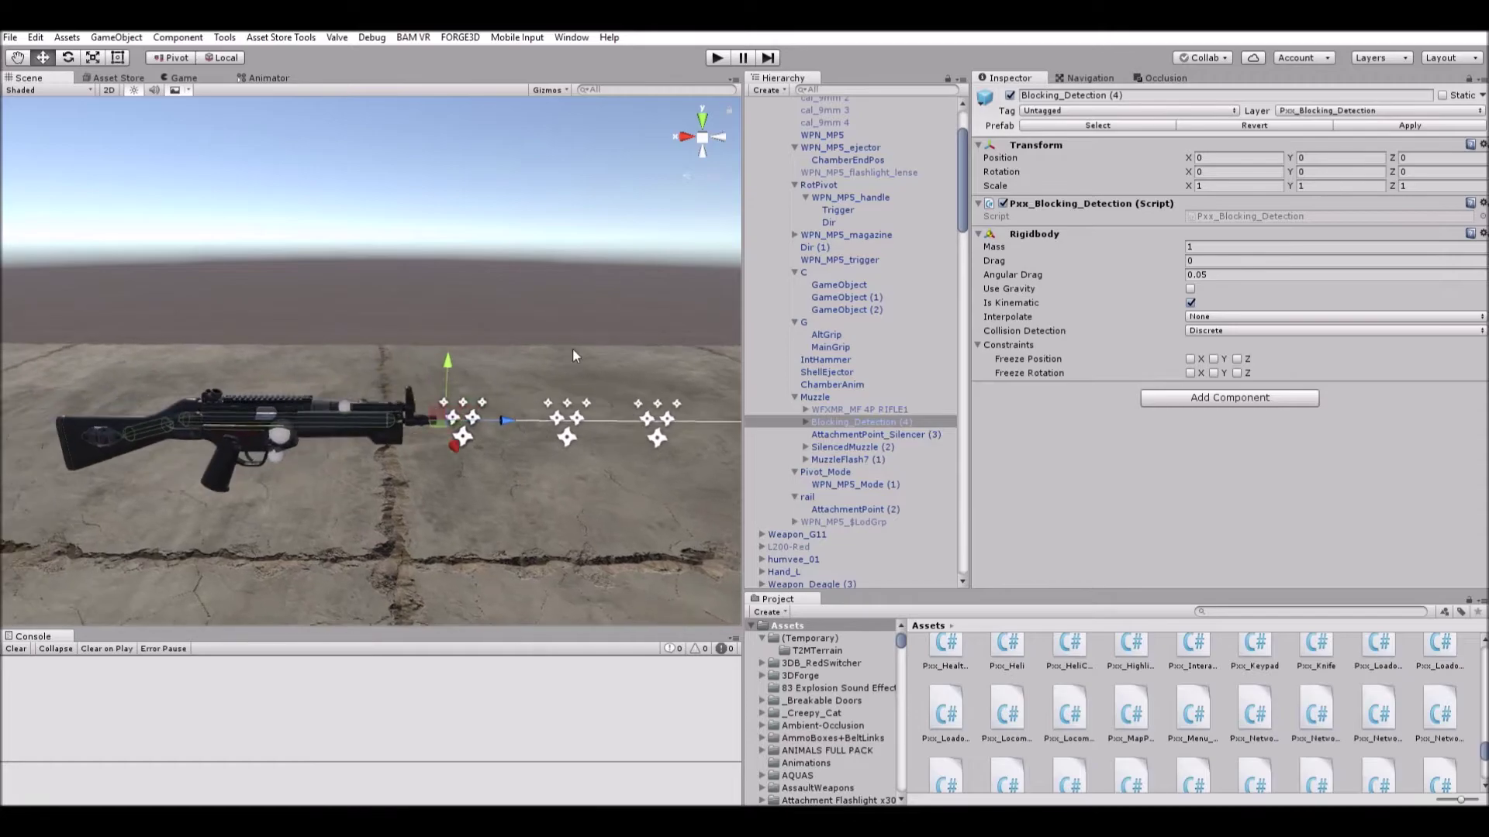
pyautogui.scroll(7, 572, 347)
pyautogui.moveTo(289, 375); pyautogui.dragTo(322, 354, button='middle')
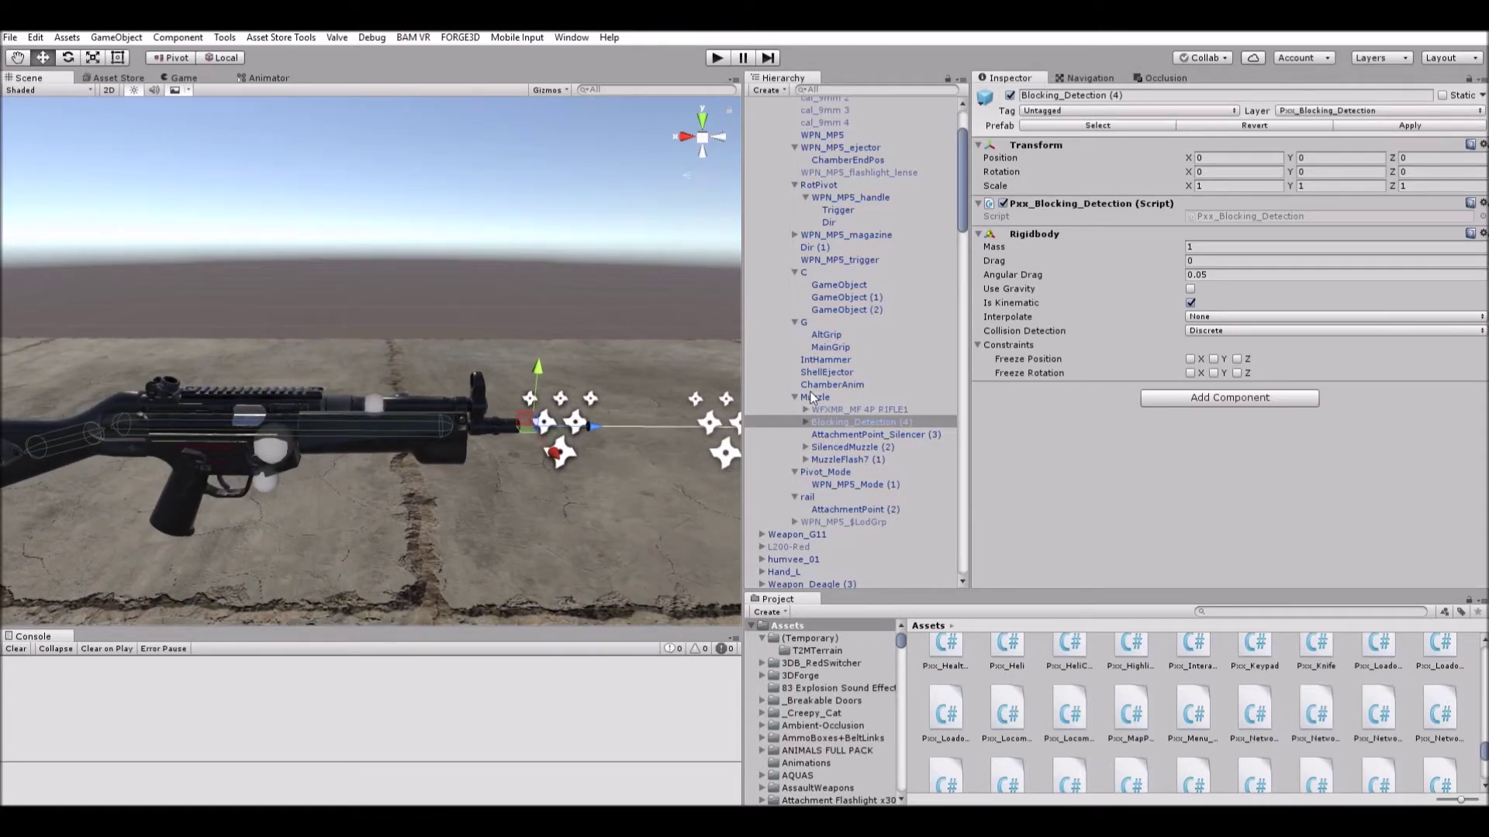
pyautogui.click(787, 384)
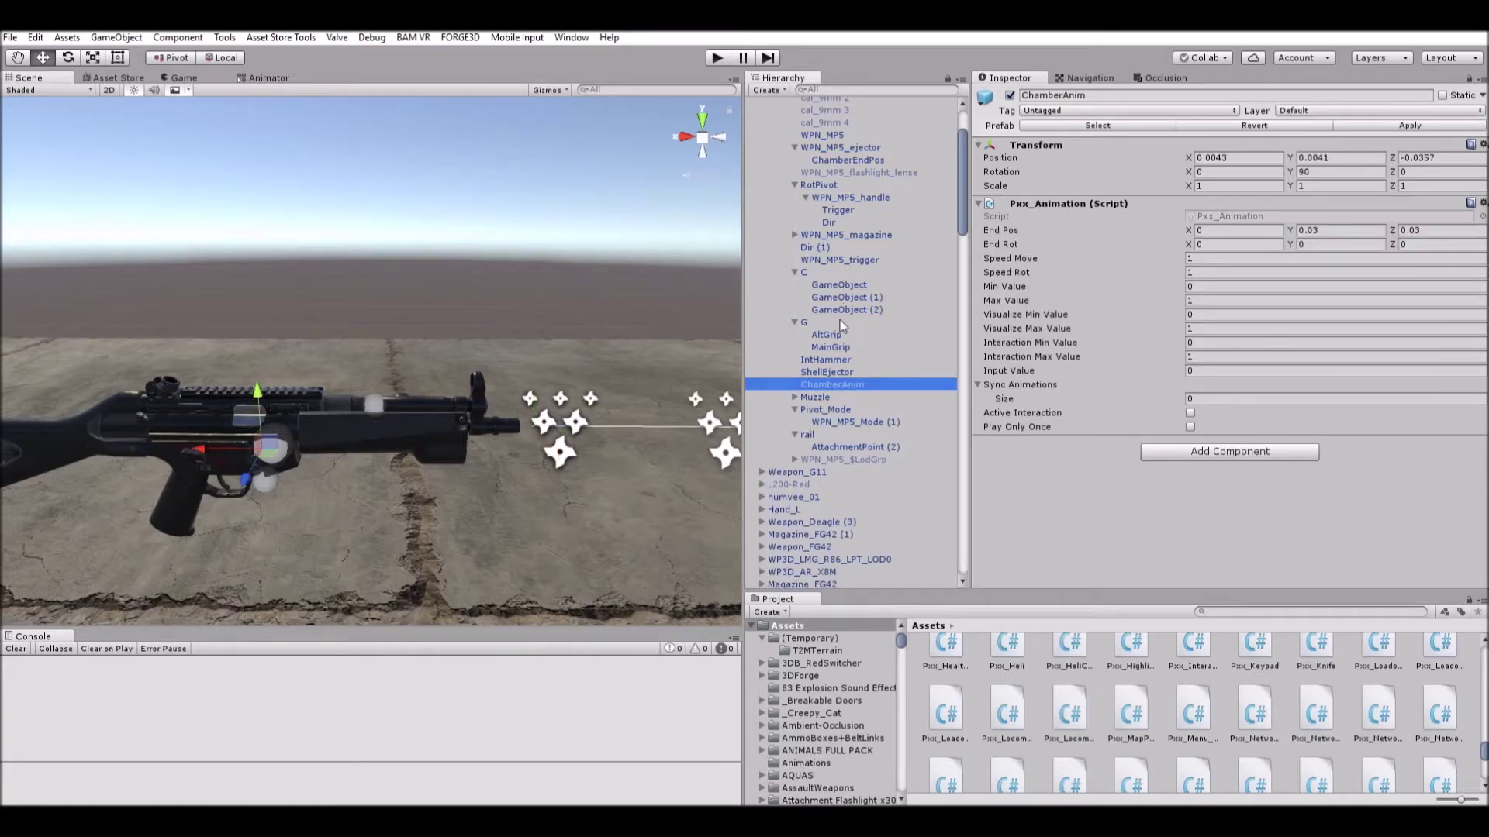
pyautogui.scroll(3, 826, 228)
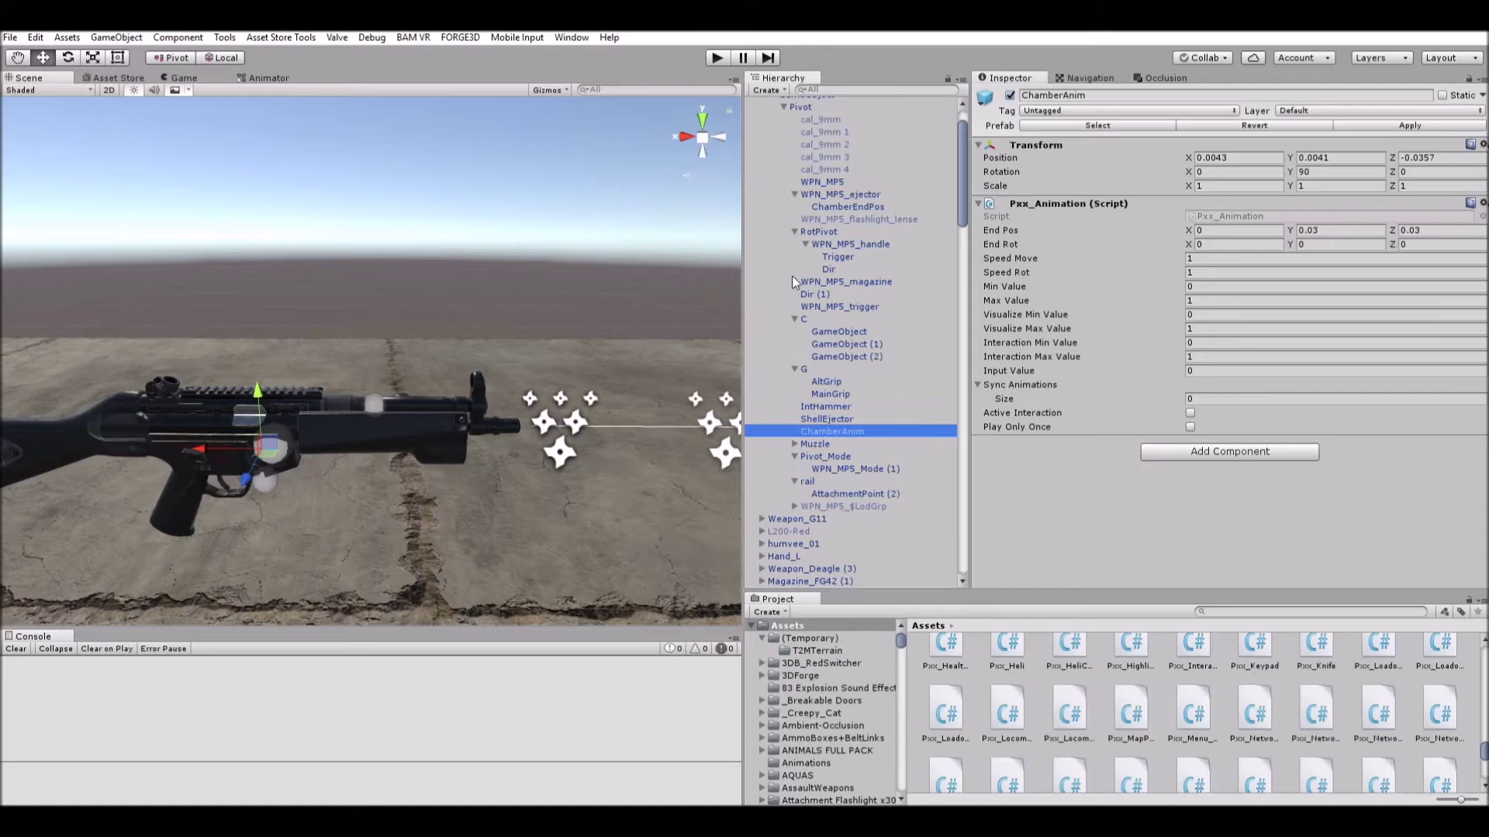
# Examine WPN_MP5_magazine's External Magazine Manager script, including its Caliber field, and the Box Collider beneath the receiver.
pyautogui.click(807, 281)
pyautogui.scroll(-5, 1283, 289)
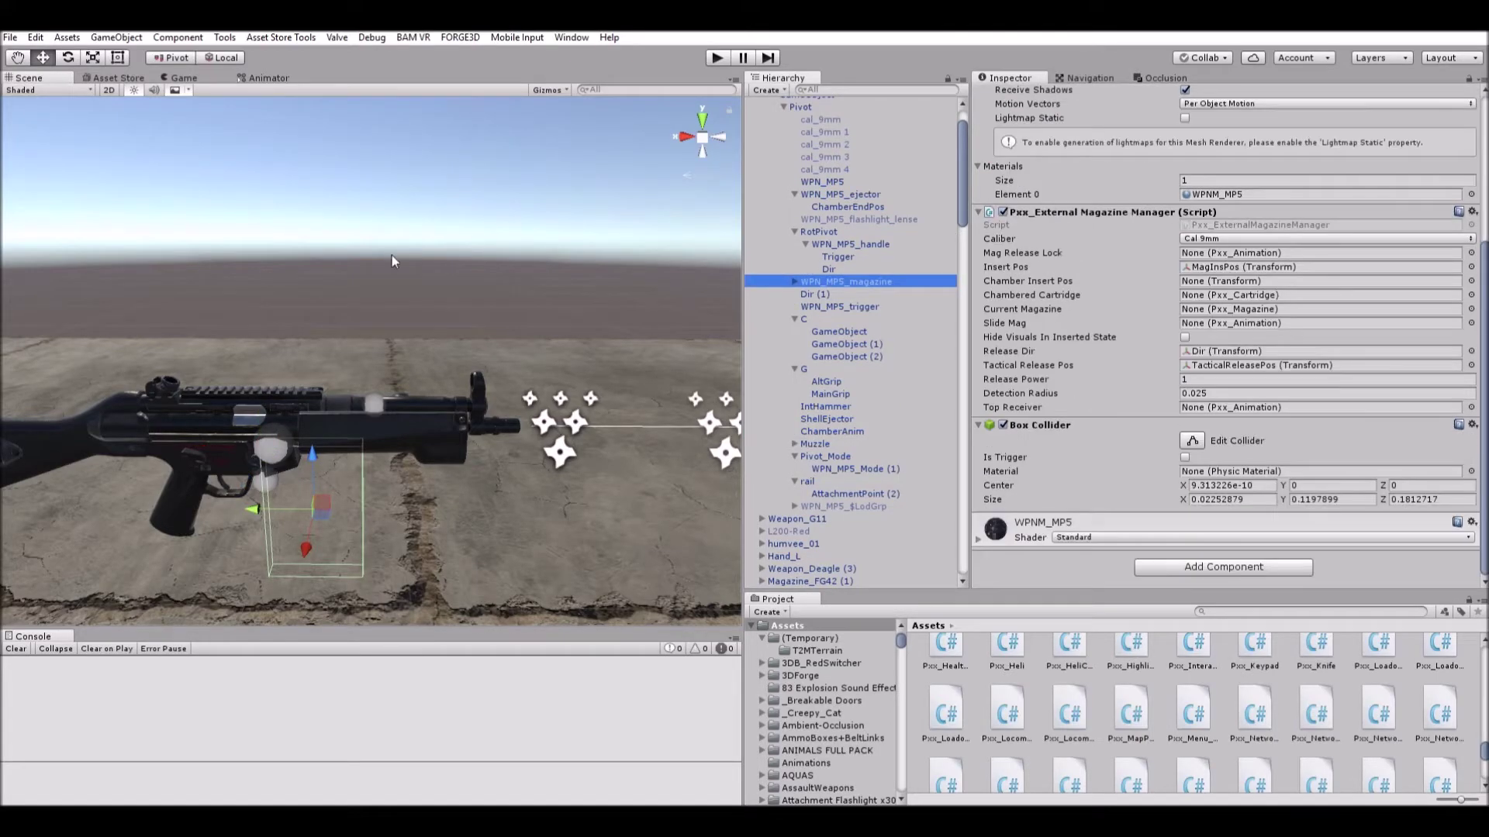
pyautogui.scroll(6, 338, 287)
pyautogui.keyDown('alt'); pyautogui.moveTo(338, 287); pyautogui.dragTo(449, 347); pyautogui.keyUp('alt')
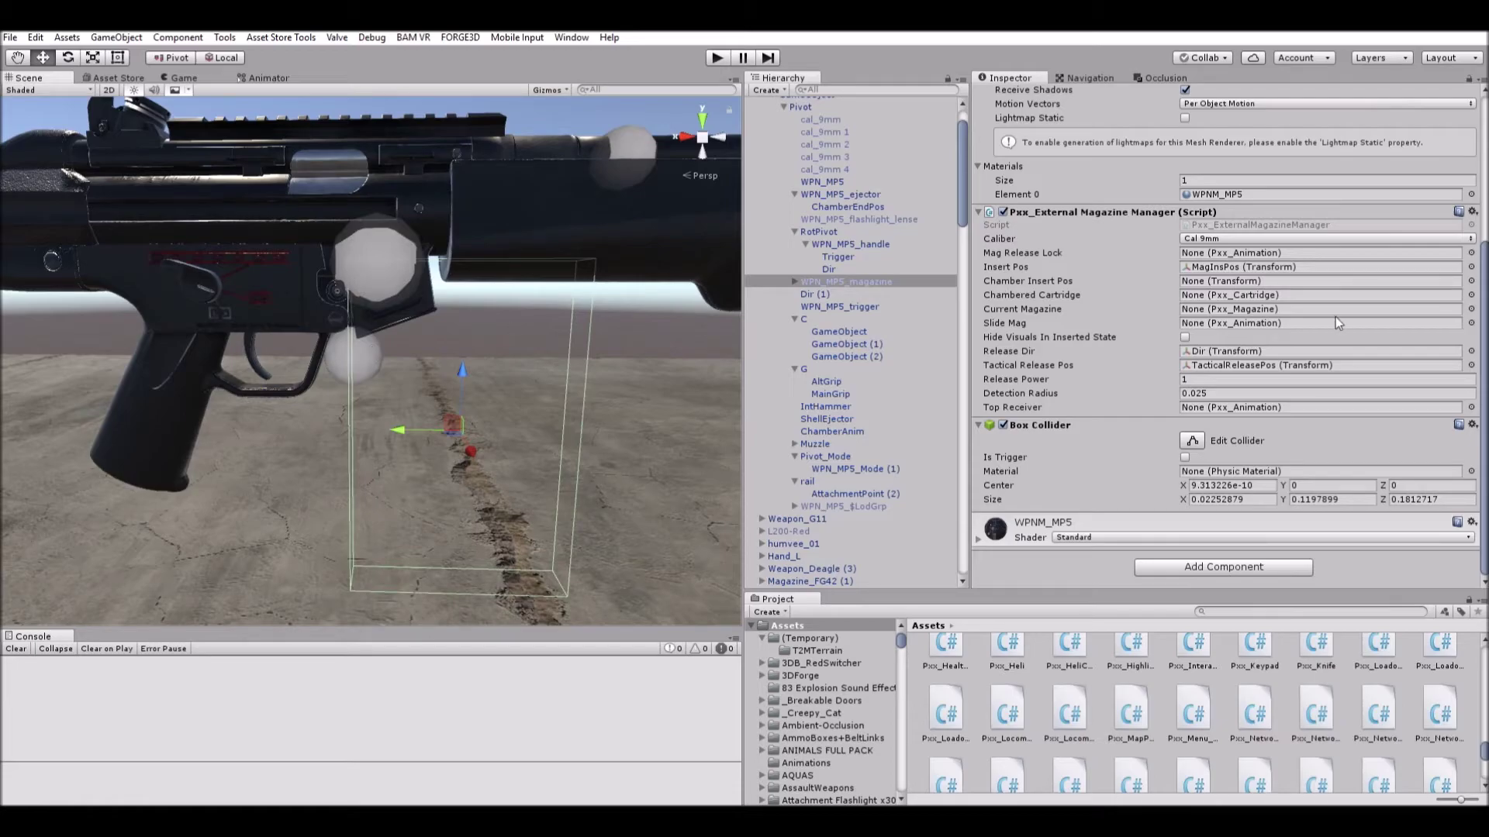
pyautogui.scroll(3, 1288, 332)
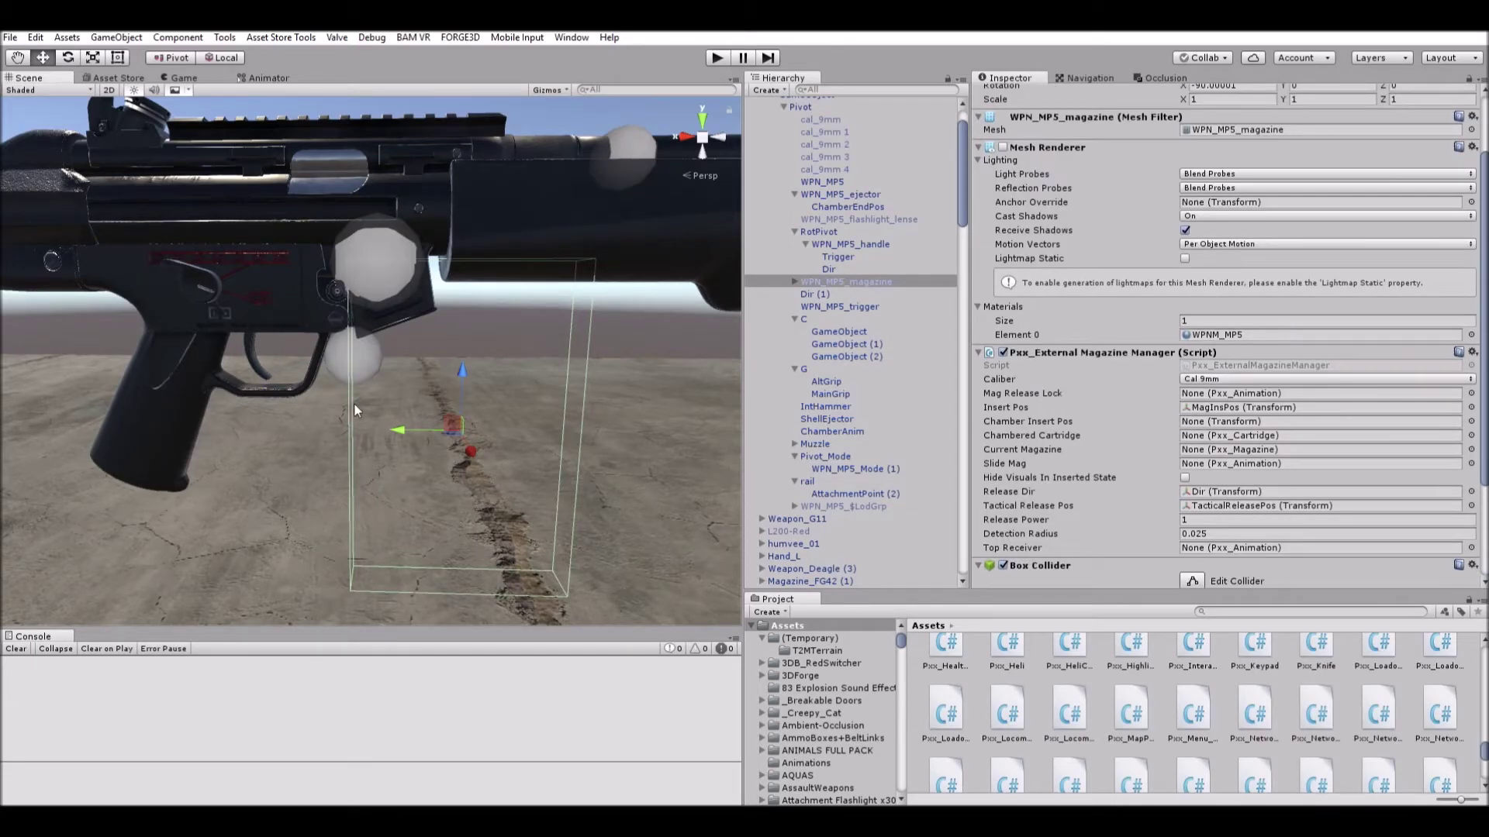
pyautogui.click(853, 275)
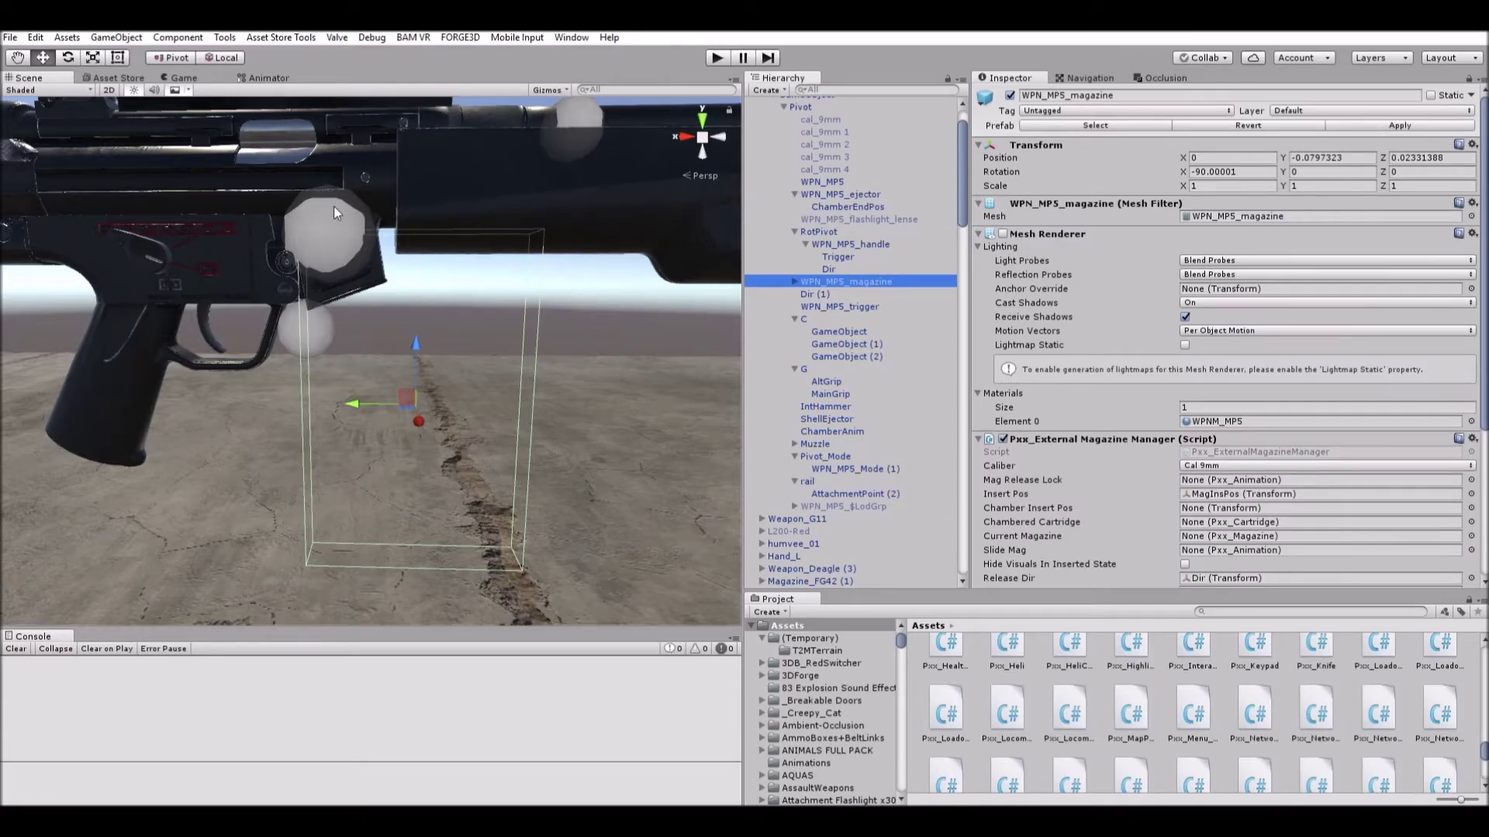
pyautogui.keyDown('alt'); pyautogui.moveTo(425, 268); pyautogui.dragTo(416, 290); pyautogui.keyUp('alt')
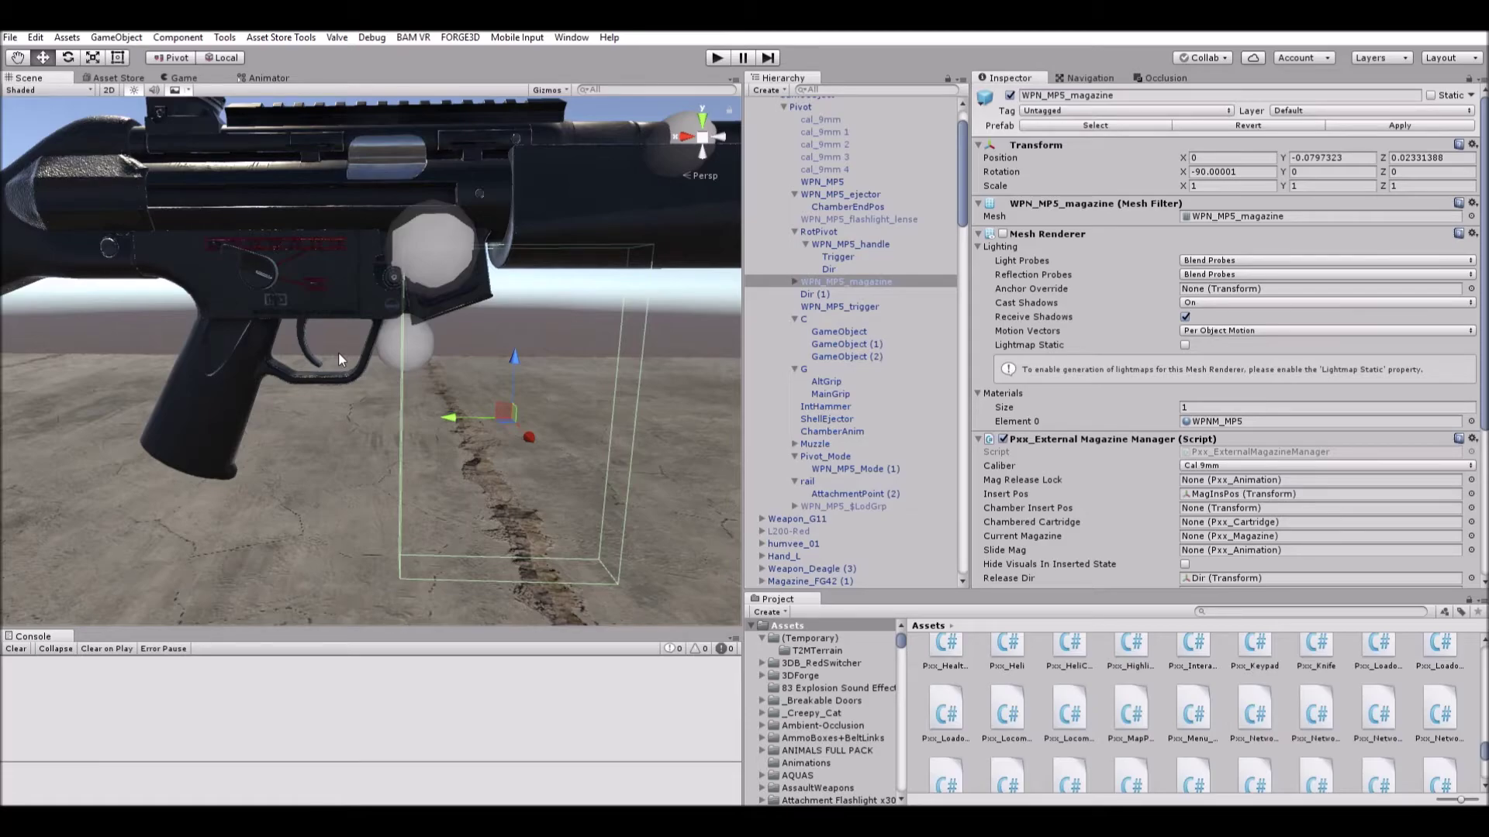
pyautogui.scroll(-2, 1225, 183)
pyautogui.scroll(-2, 1143, 316)
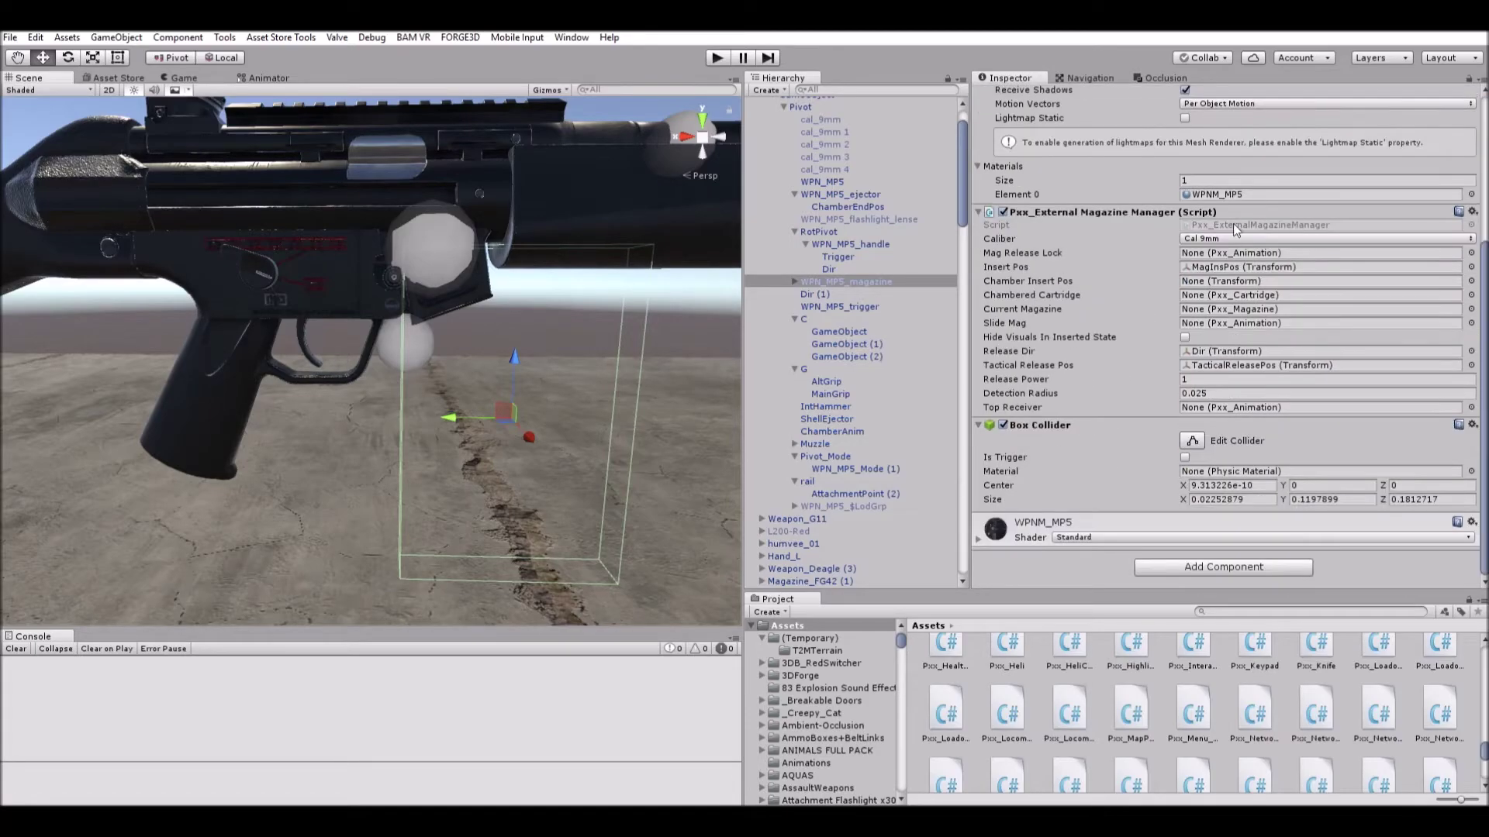
pyautogui.click(1260, 234)
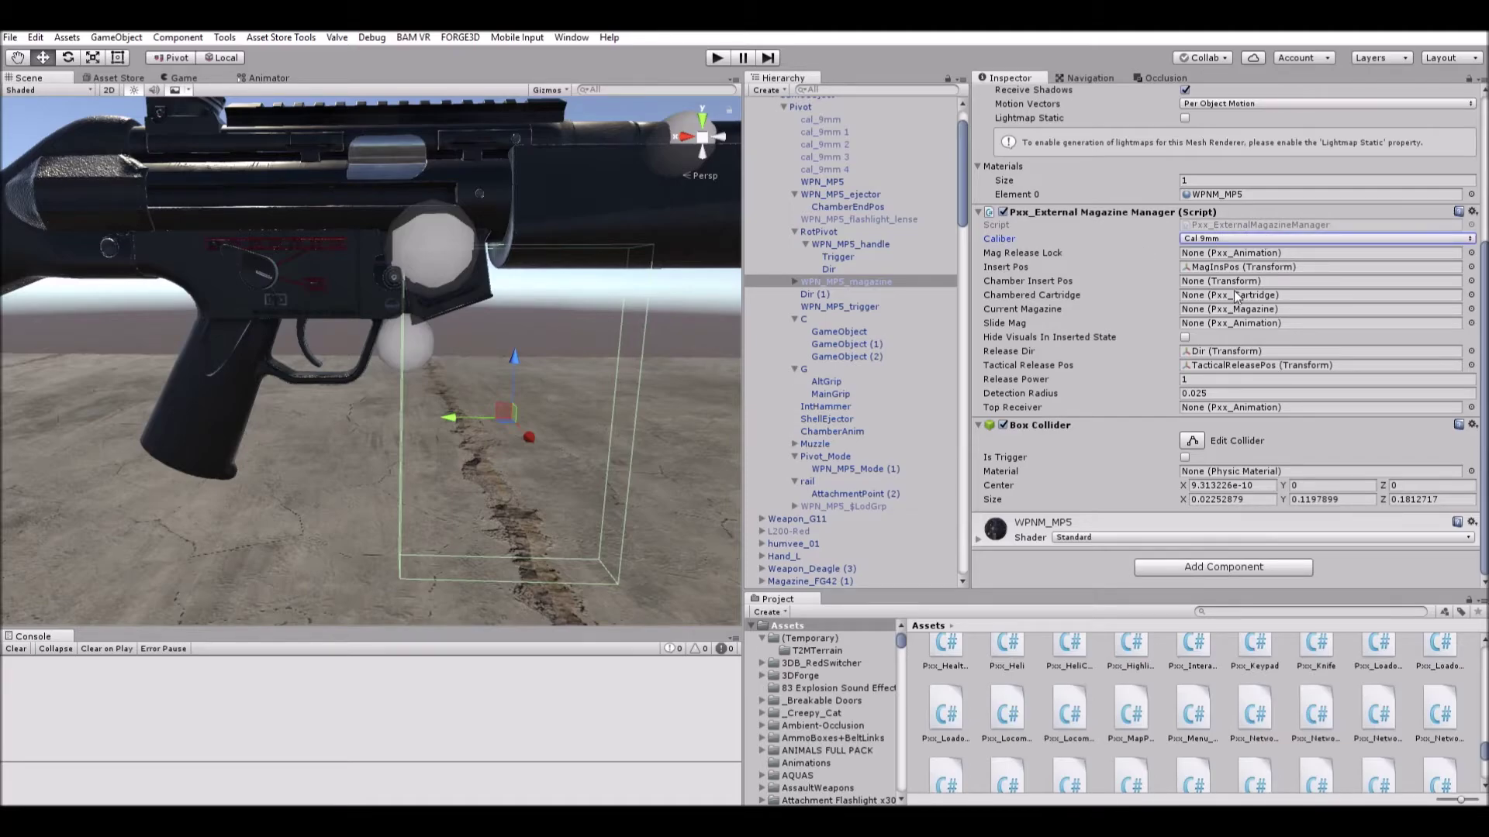
# Locate the MagInsPos transform assigned as the magazine's Insert Pos and check its position on the weapon.
pyautogui.click(1225, 267)
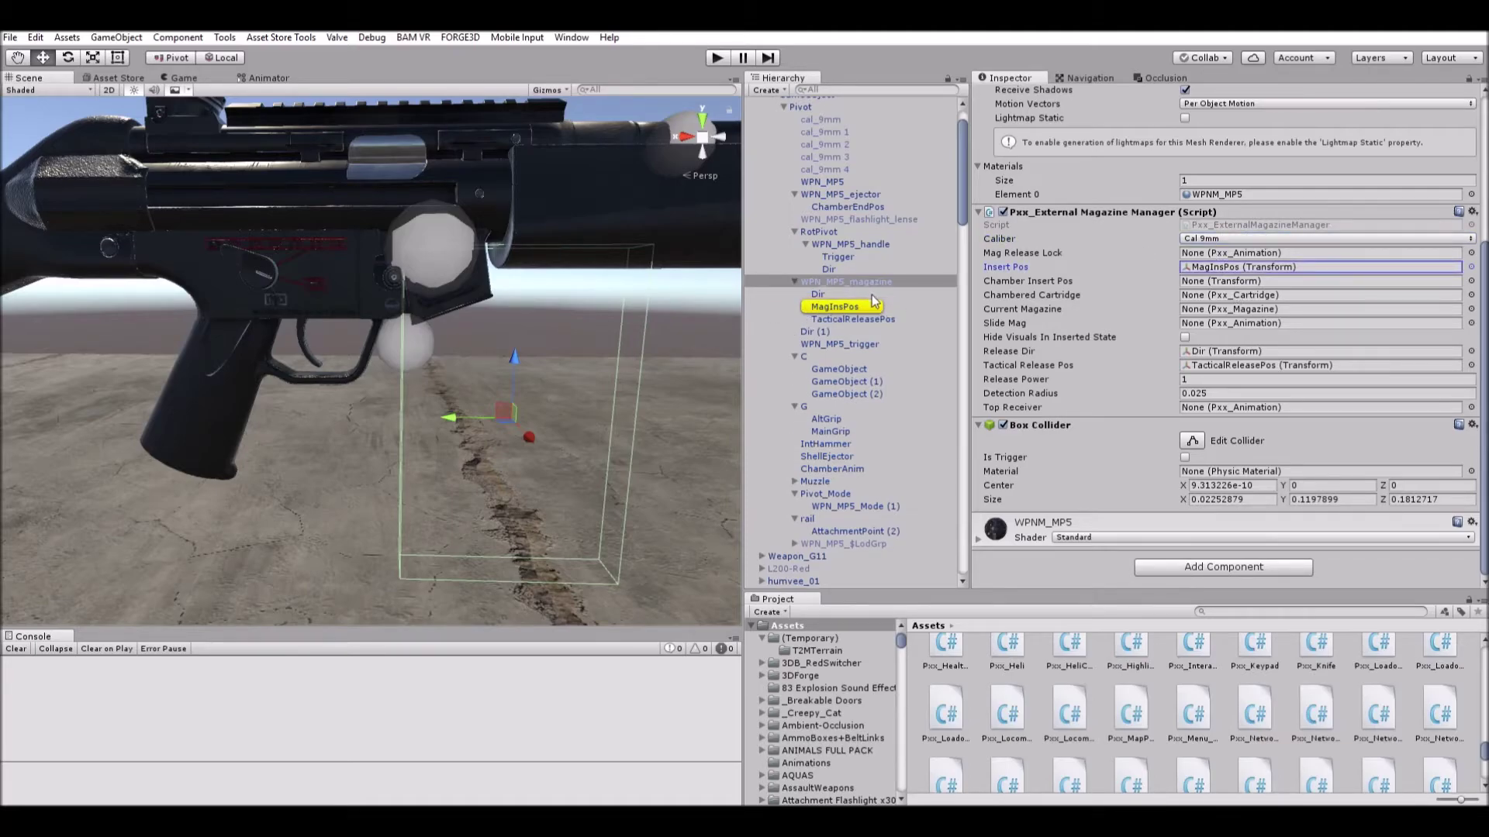
pyautogui.click(870, 306)
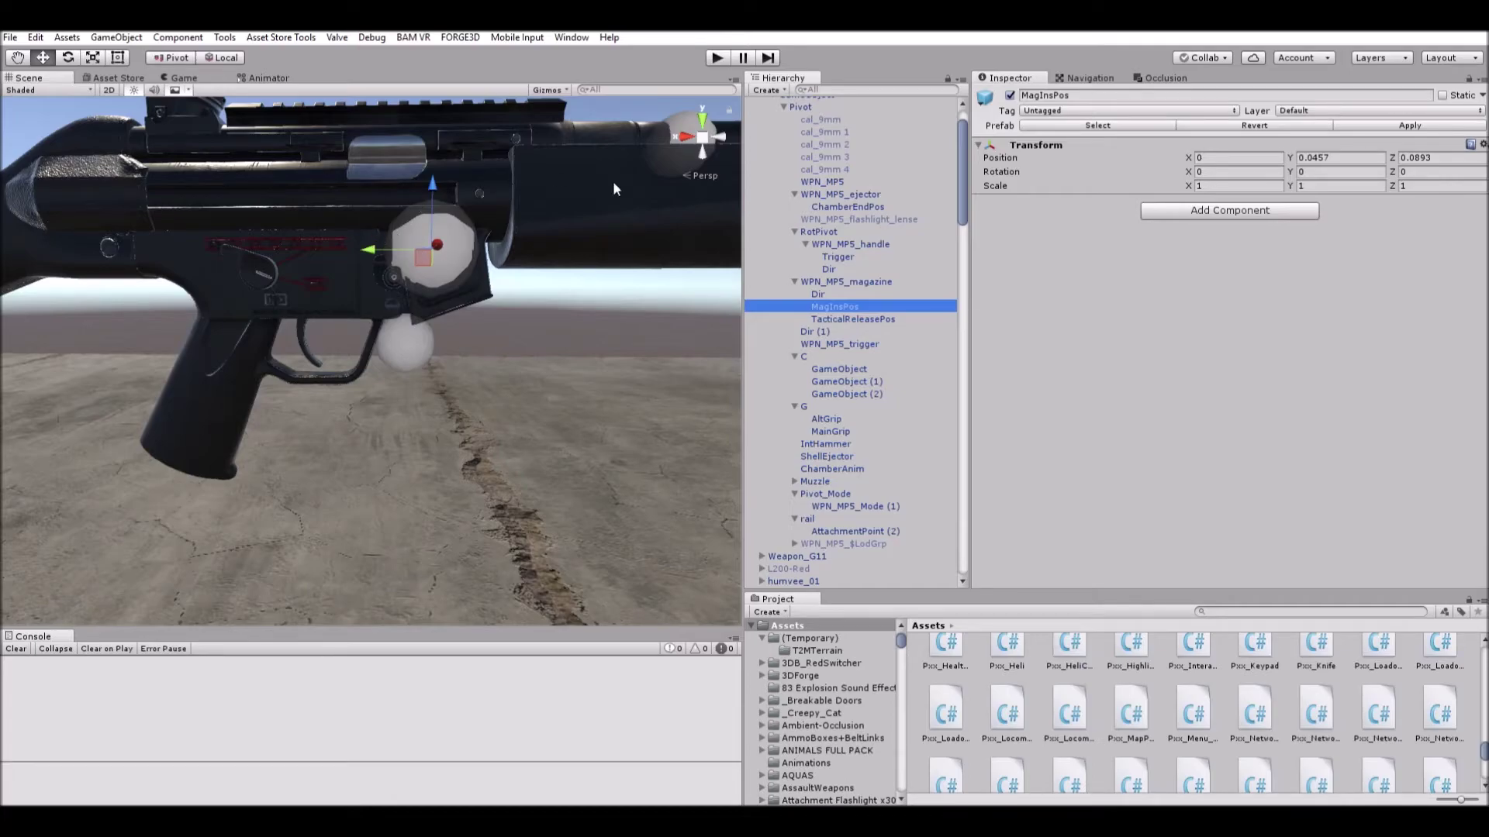
pyautogui.scroll(3, 857, 206)
# Return to WPN_MP5_magazine and review the magazine manager's release direction, tactical release, power and detection radius fields.
pyautogui.click(846, 328)
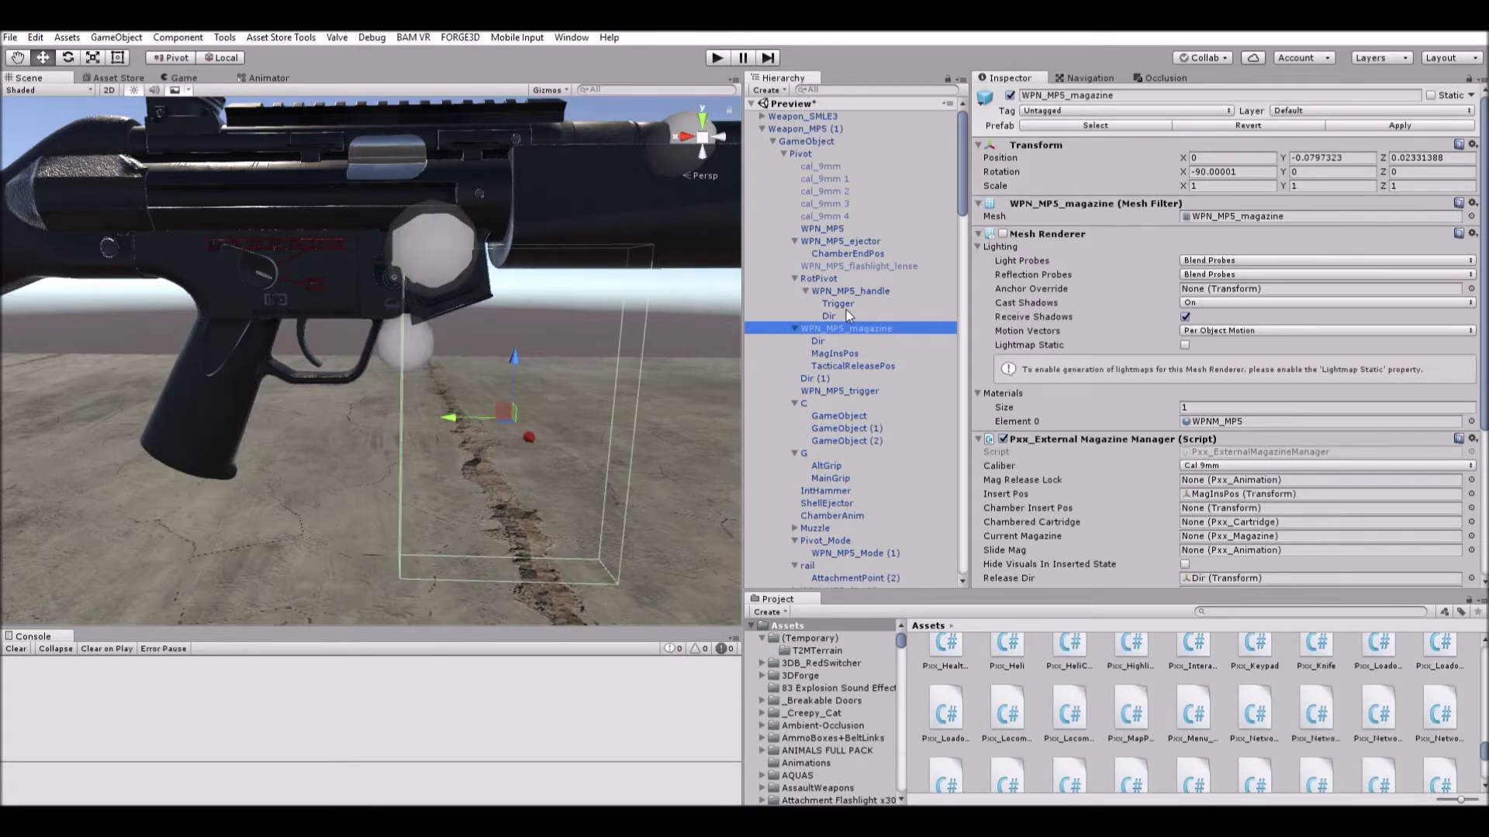
pyautogui.scroll(-3, 1388, 318)
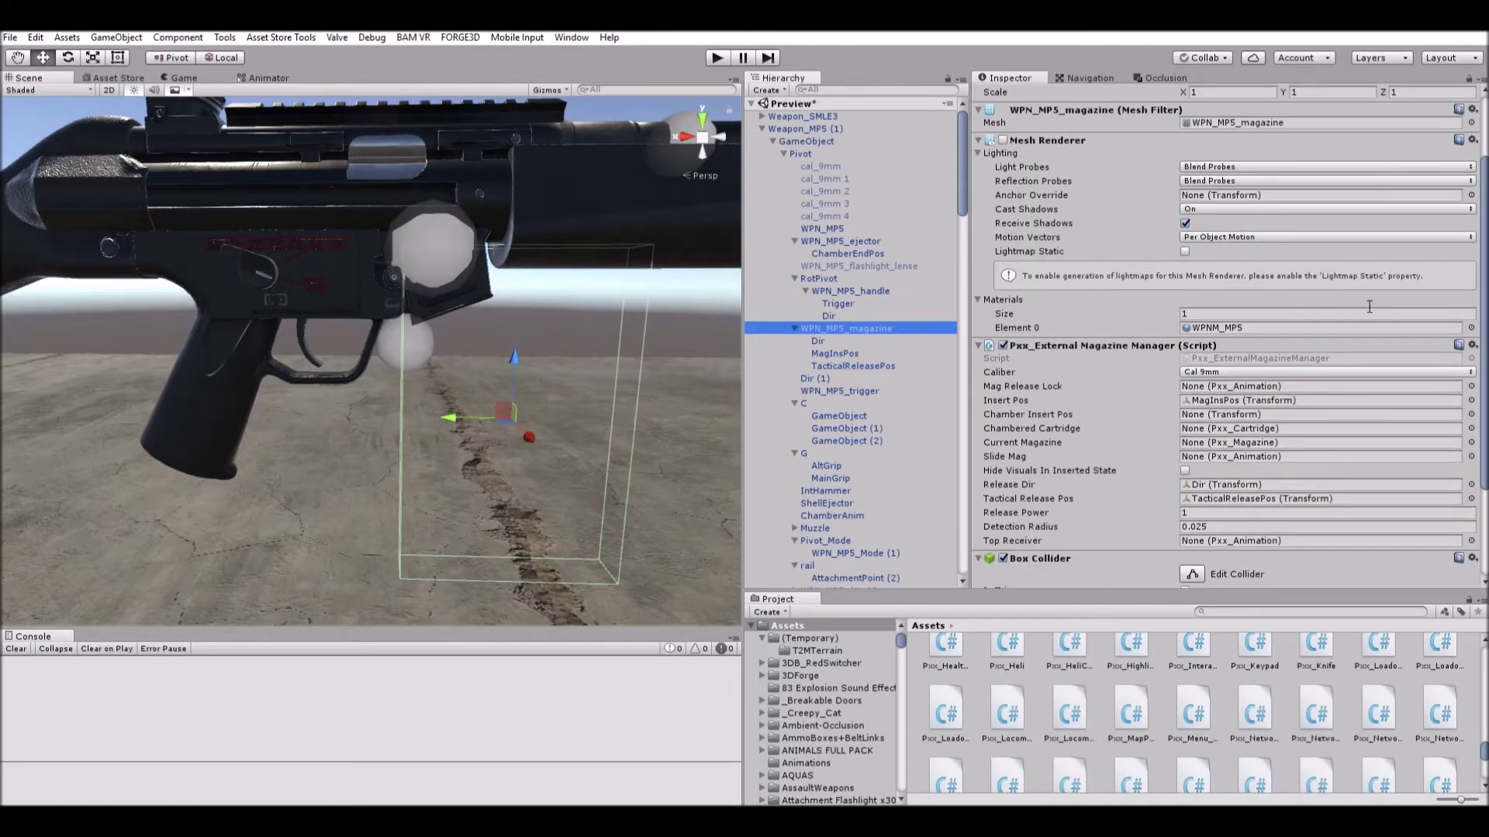
pyautogui.scroll(-4, 1102, 338)
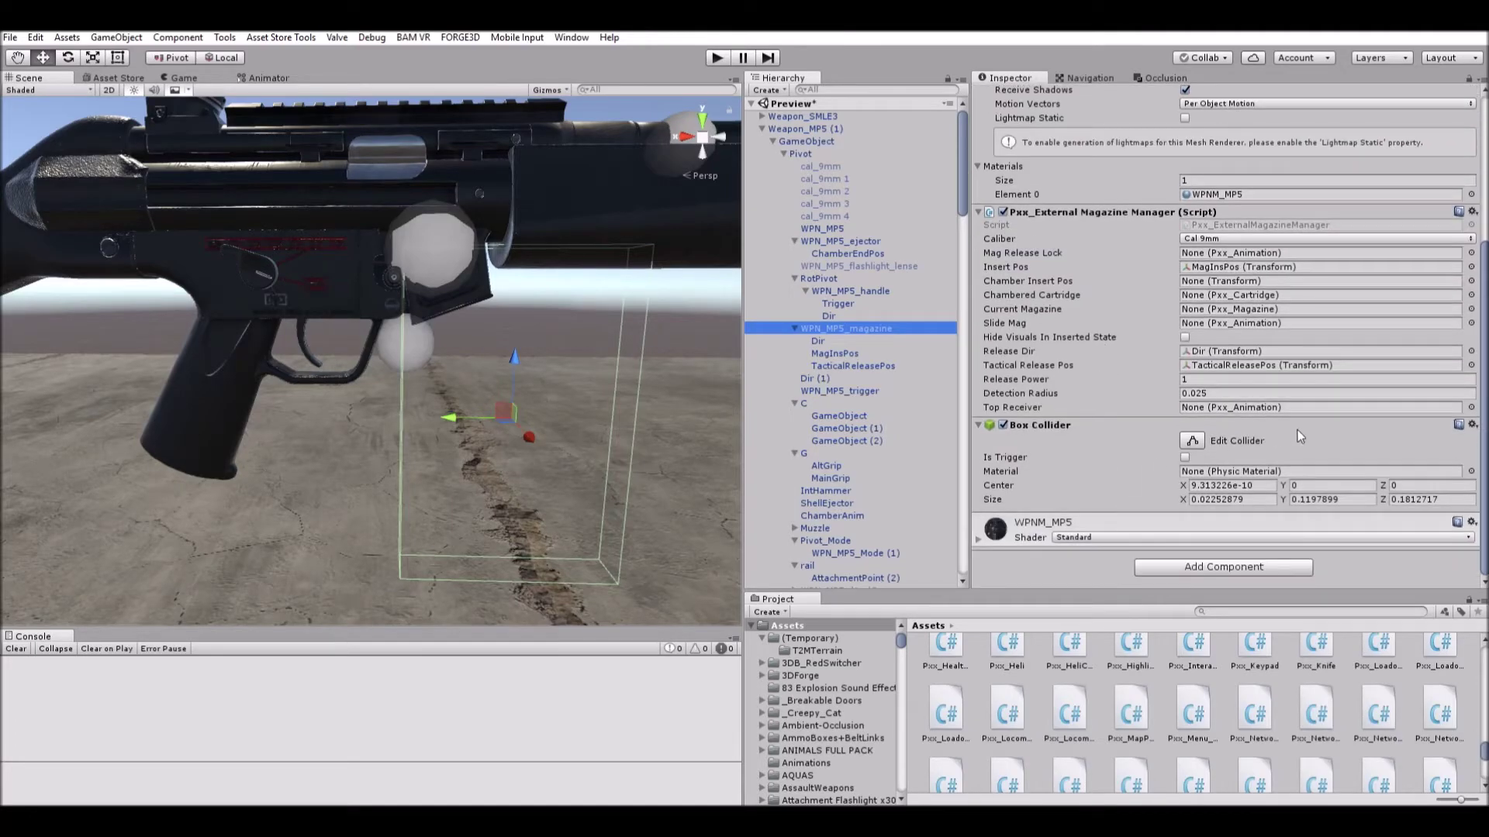
# Select TacticalReleasePos and examine its position near the magazine well from several angles.
pyautogui.click(864, 350)
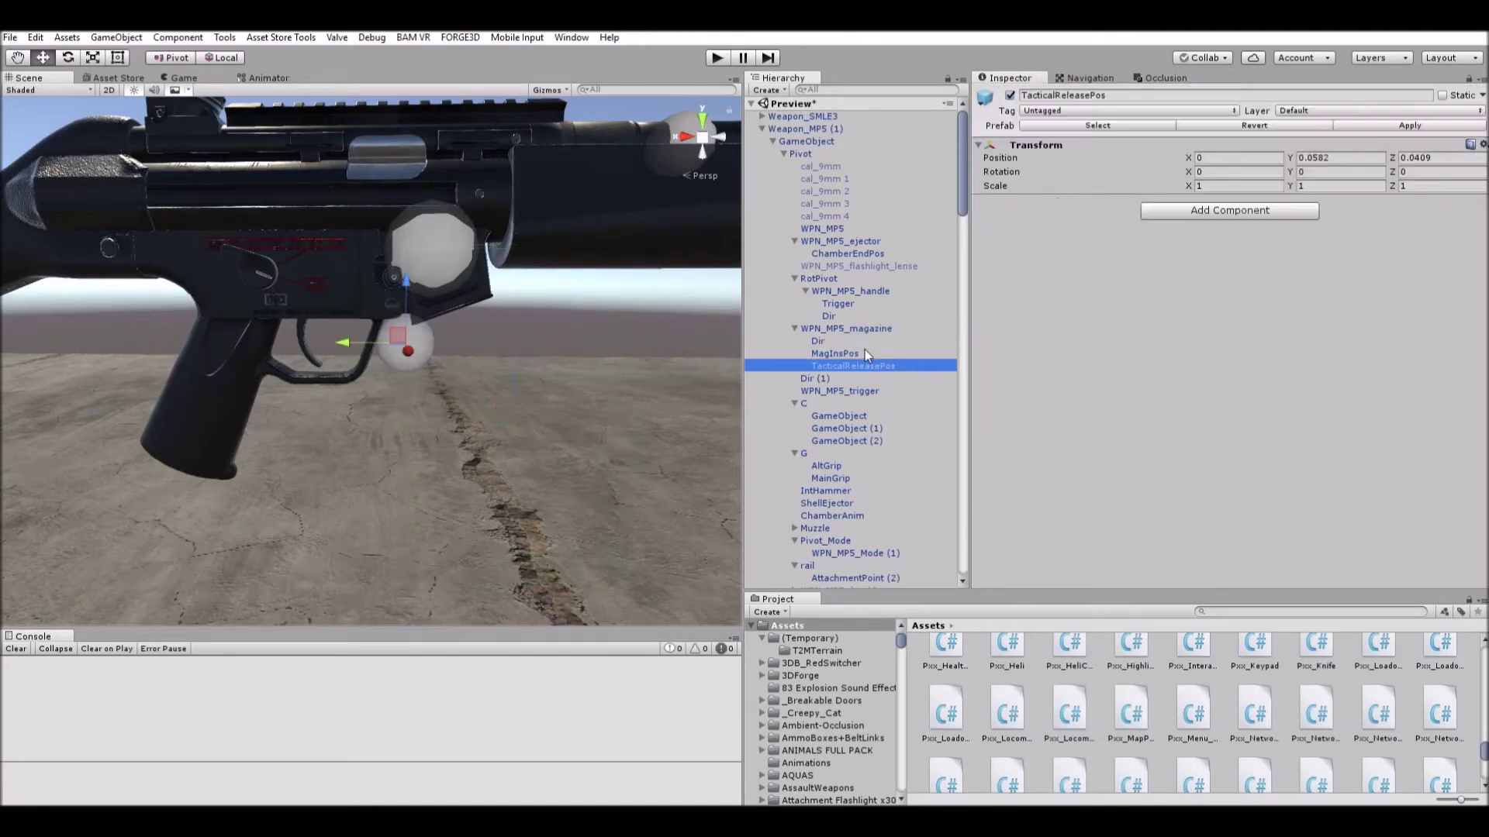
pyautogui.click(868, 364)
pyautogui.keyDown('alt'); pyautogui.moveTo(542, 326); pyautogui.dragTo(409, 203); pyautogui.keyUp('alt')
pyautogui.scroll(2, 408, 203)
pyautogui.keyDown('alt'); pyautogui.moveTo(421, 358); pyautogui.dragTo(480, 347); pyautogui.keyUp('alt')
pyautogui.scroll(-5, 481, 346)
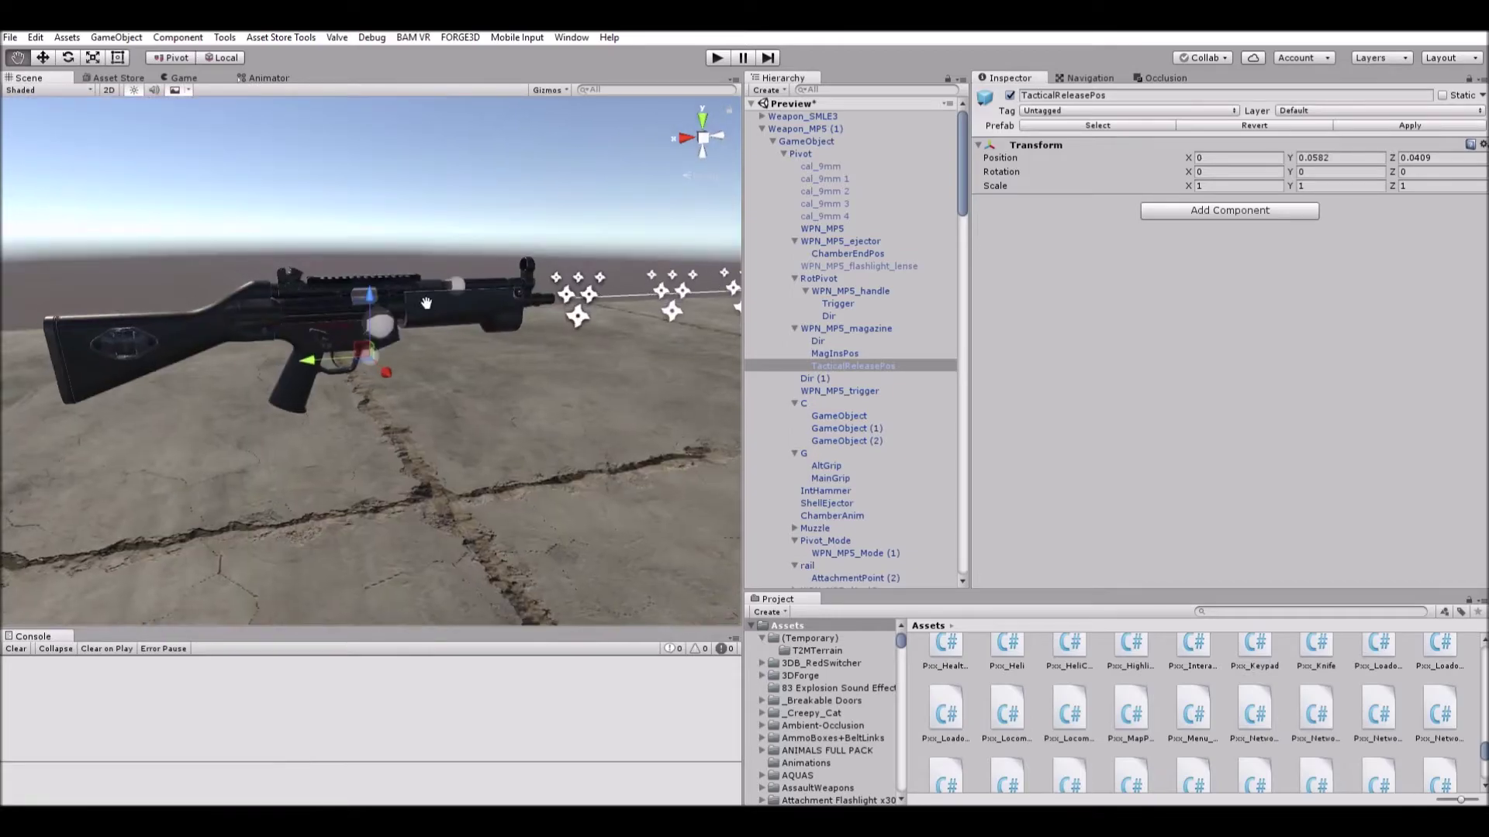
pyautogui.keyDown('alt'); pyautogui.moveTo(429, 237); pyautogui.dragTo(374, 292); pyautogui.keyUp('alt')
pyautogui.scroll(2, 404, 310)
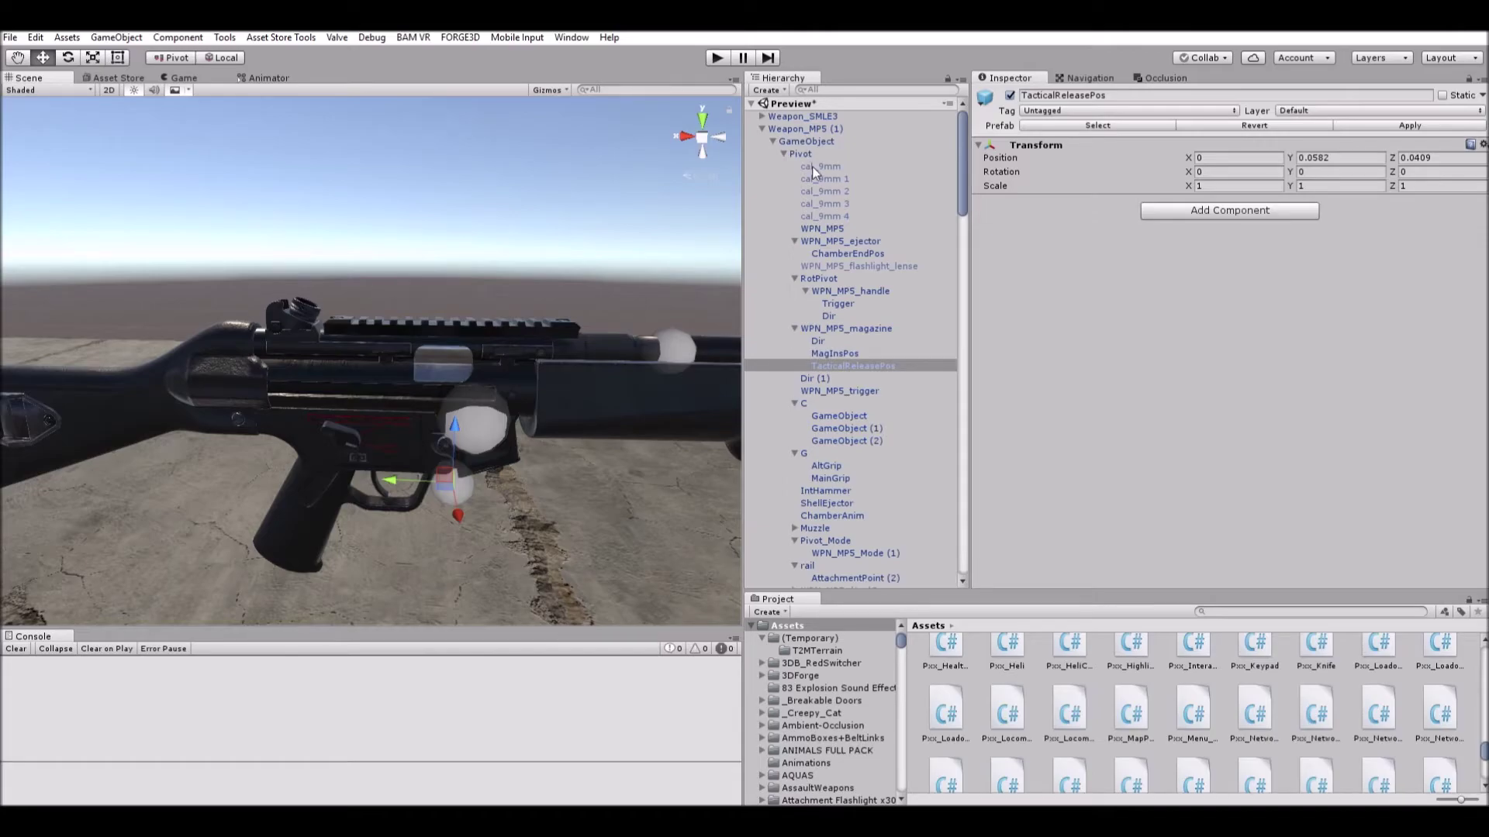
# Select the root Weapon_MP5 (1) and review its colliders and Closed Bolt script's fire mode settings.
pyautogui.click(866, 128)
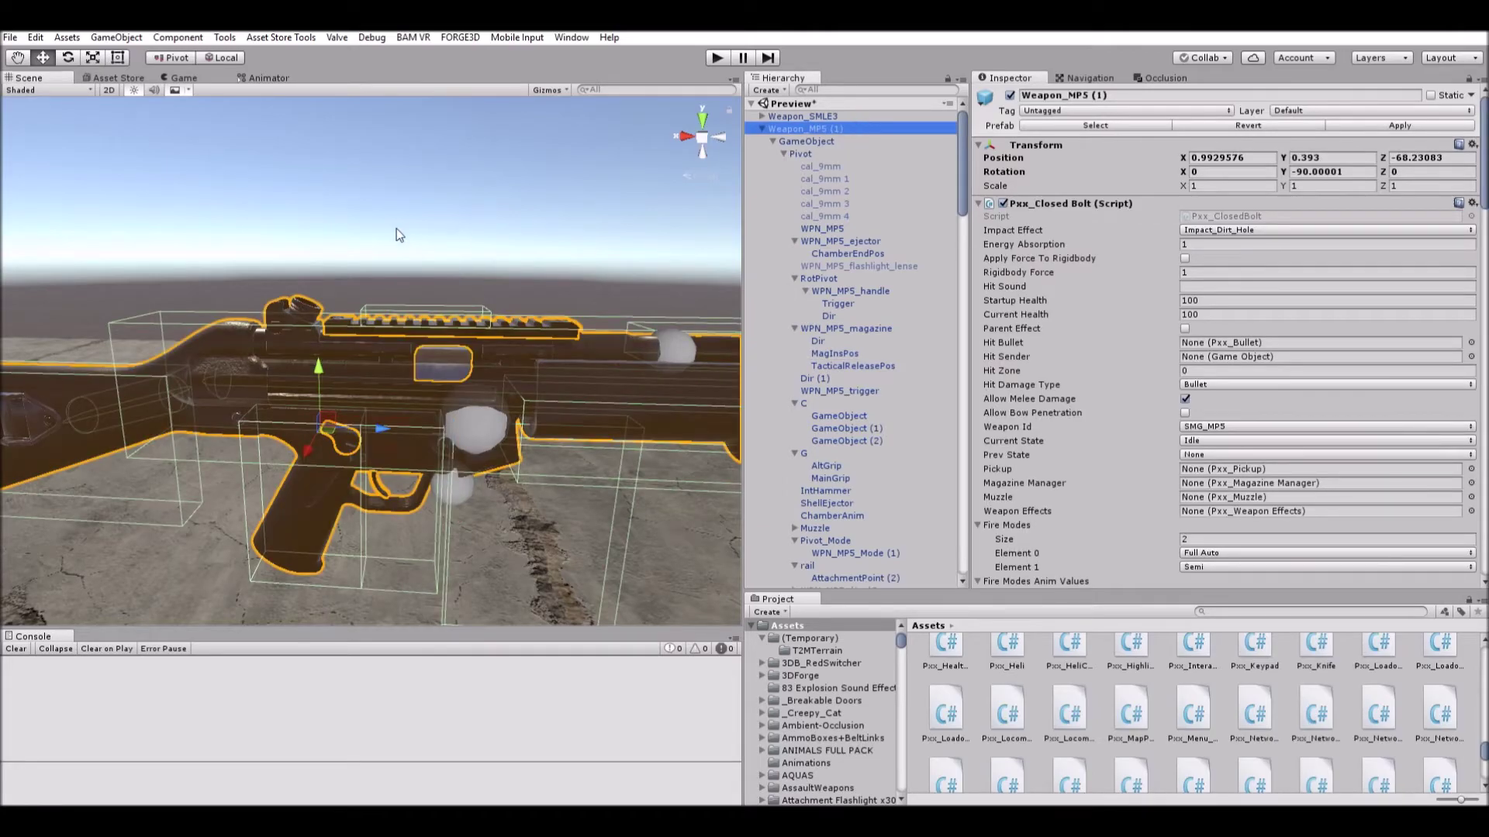
pyautogui.keyDown('alt'); pyautogui.moveTo(588, 490); pyautogui.dragTo(535, 465); pyautogui.keyUp('alt')
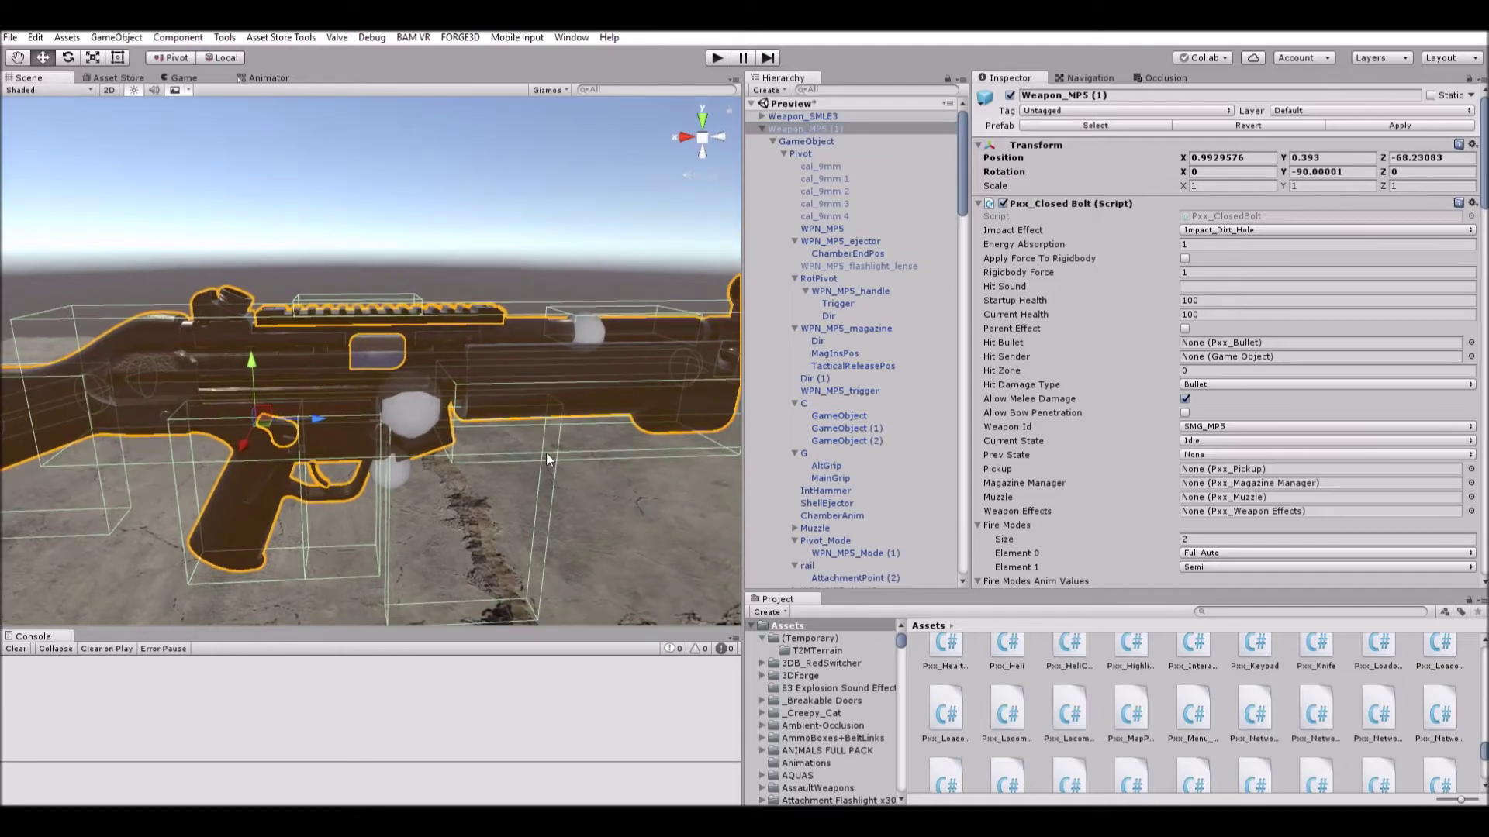
pyautogui.scroll(-3, 1350, 369)
pyautogui.scroll(-2, 1341, 329)
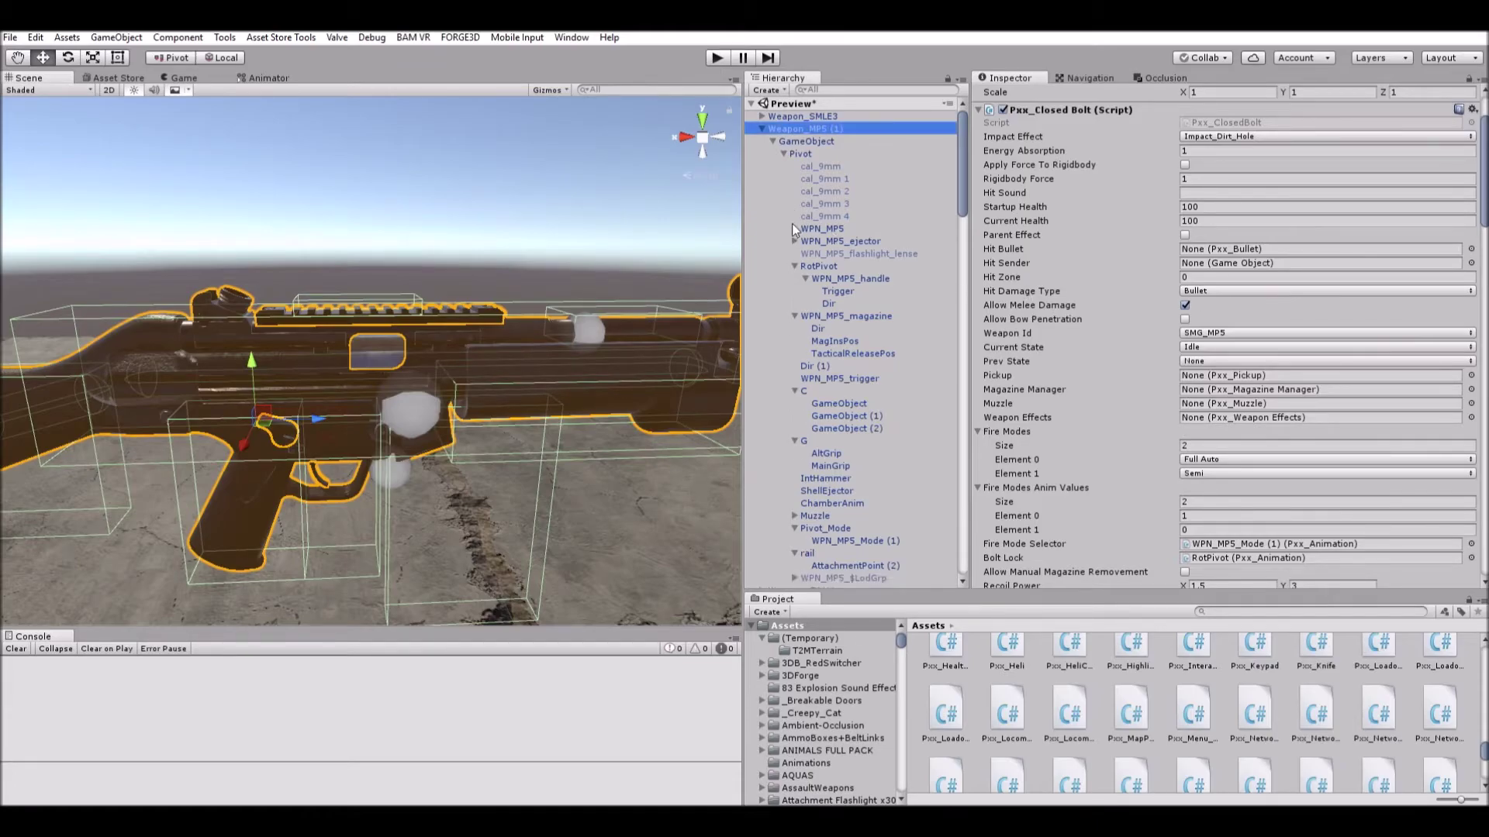
# Expand the Muzzle group again and inspect IntHammer's Pxx_Animation script settings.
pyautogui.scroll(-3, 794, 243)
pyautogui.click(794, 385)
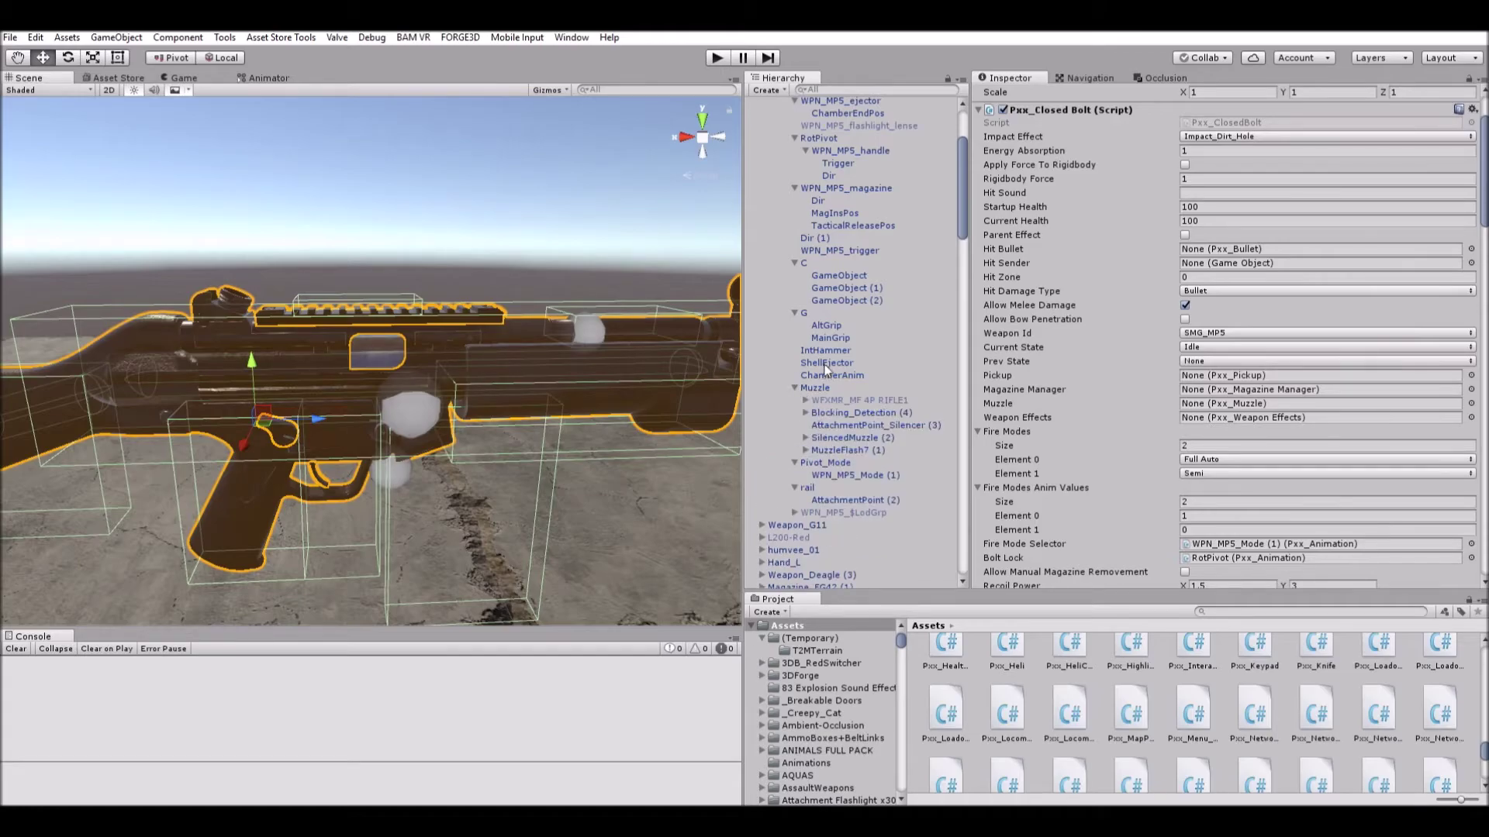
pyautogui.click(827, 363)
pyautogui.click(828, 351)
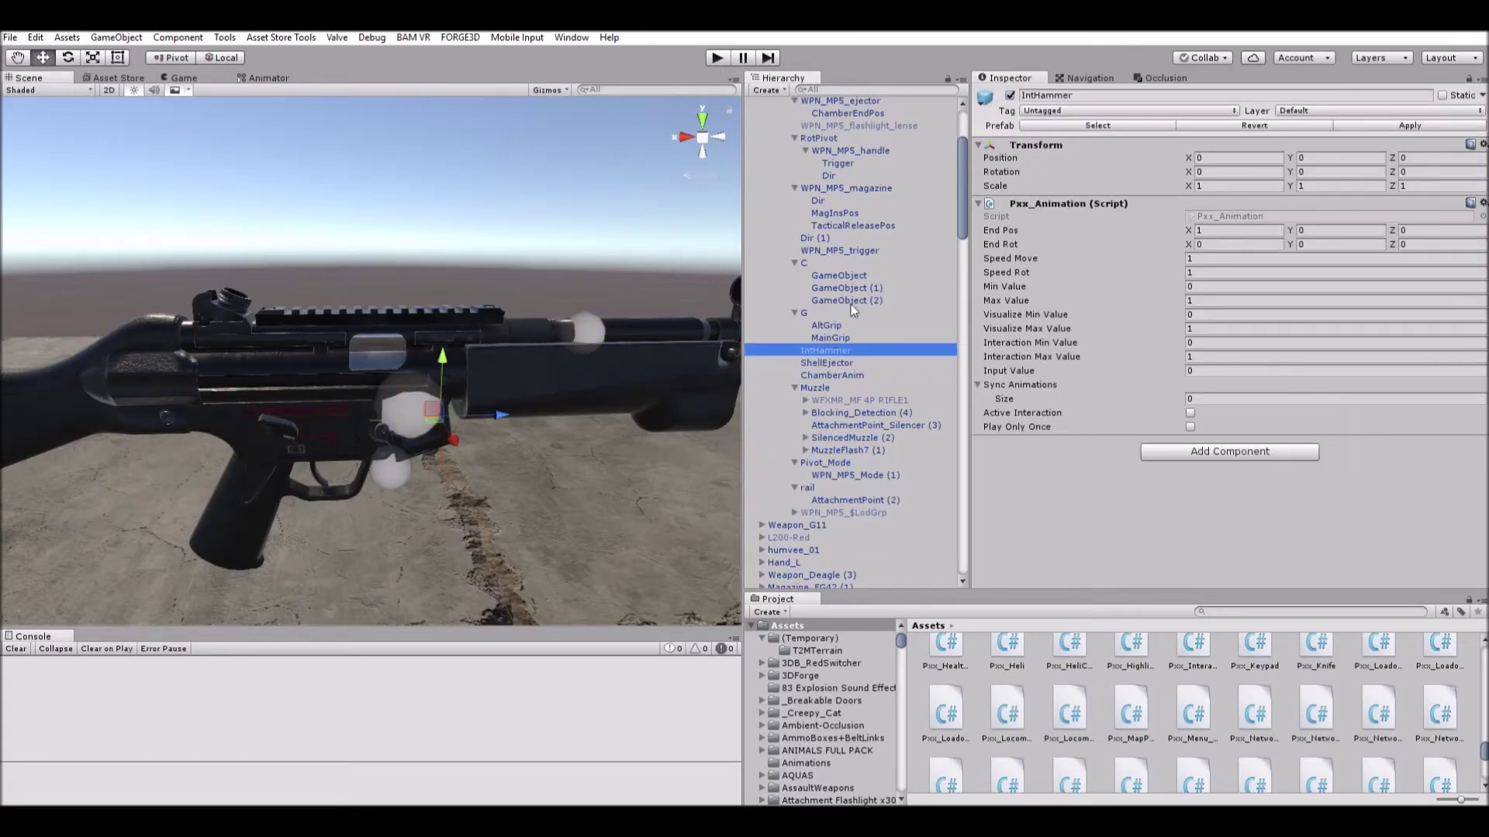
pyautogui.scroll(1, 868, 262)
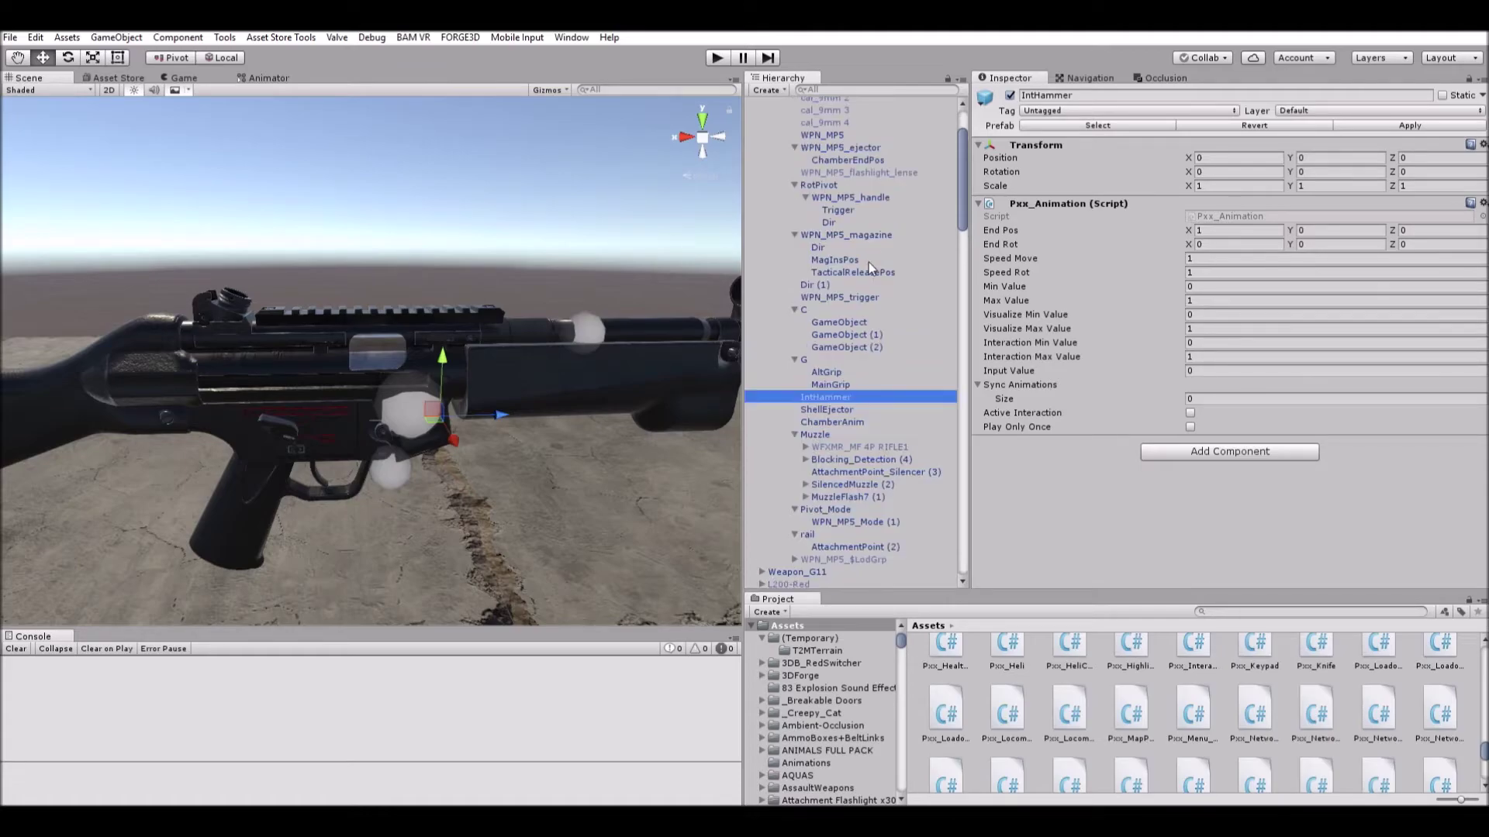
# View the MP5 from its opposite side and select the root Weapon_MP5 (1) to show its outline and colliders.
pyautogui.moveTo(503, 318); pyautogui.dragTo(503, 318, button='middle')
pyautogui.keyDown('alt'); pyautogui.moveTo(503, 318); pyautogui.dragTo(275, 361); pyautogui.keyUp('alt')
pyautogui.keyDown('alt'); pyautogui.moveTo(197, 399); pyautogui.dragTo(395, 429); pyautogui.keyUp('alt')
pyautogui.moveTo(396, 428); pyautogui.dragTo(449, 398, button='middle')
pyautogui.scroll(-9, 569, 268)
pyautogui.scroll(2, 789, 225)
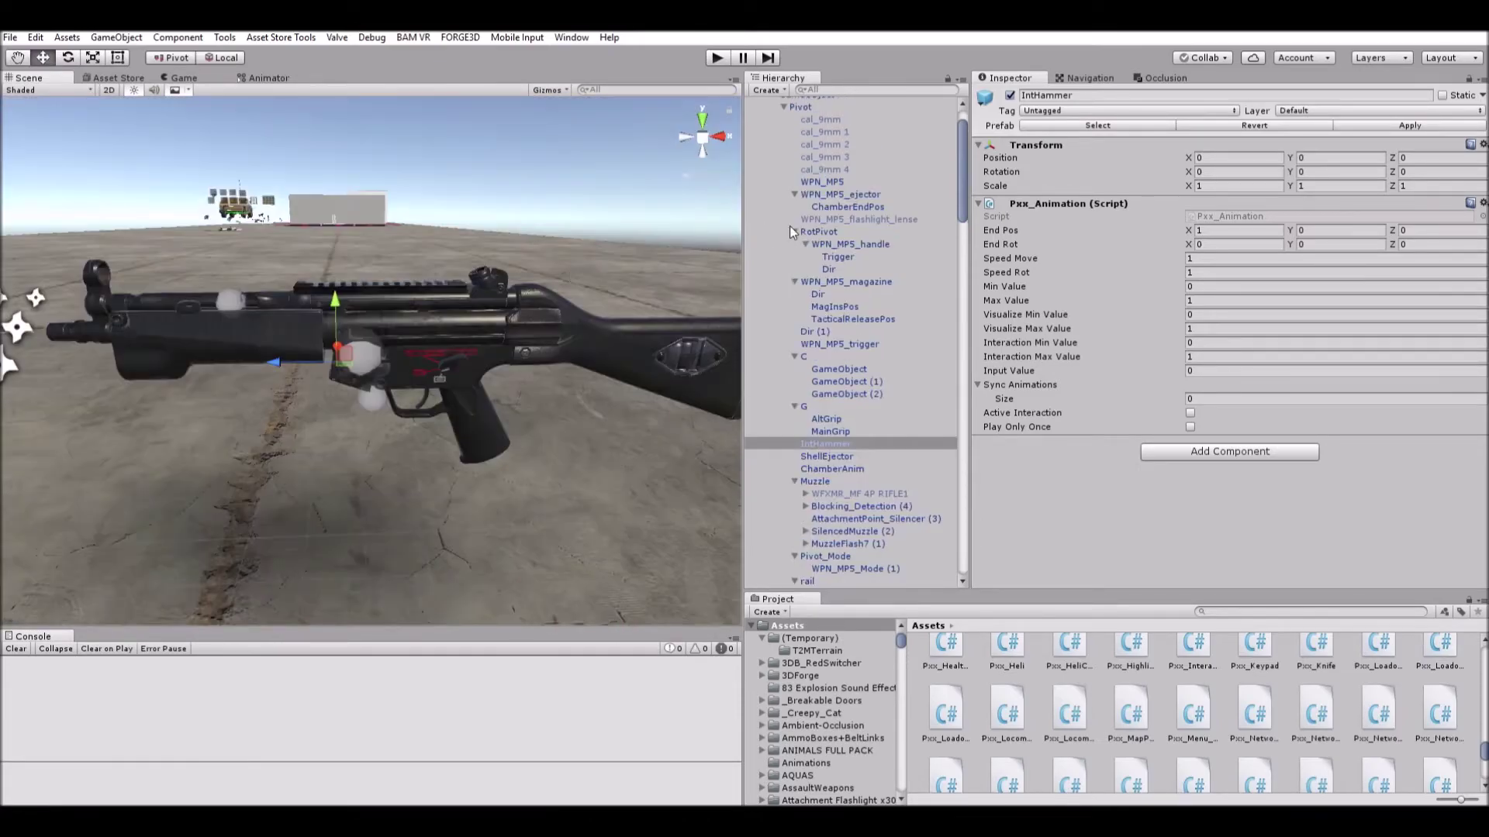
pyautogui.click(839, 125)
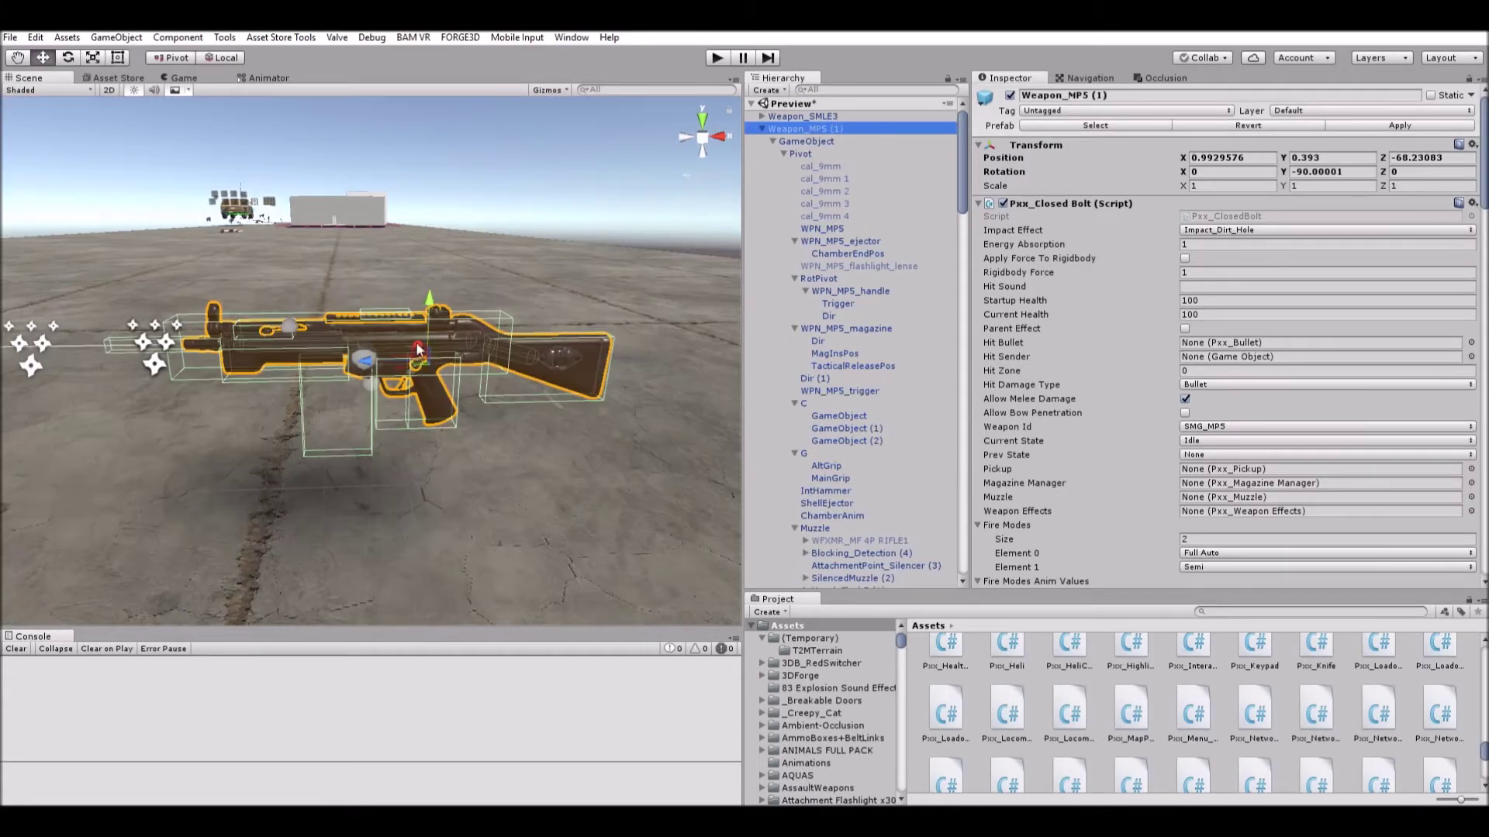